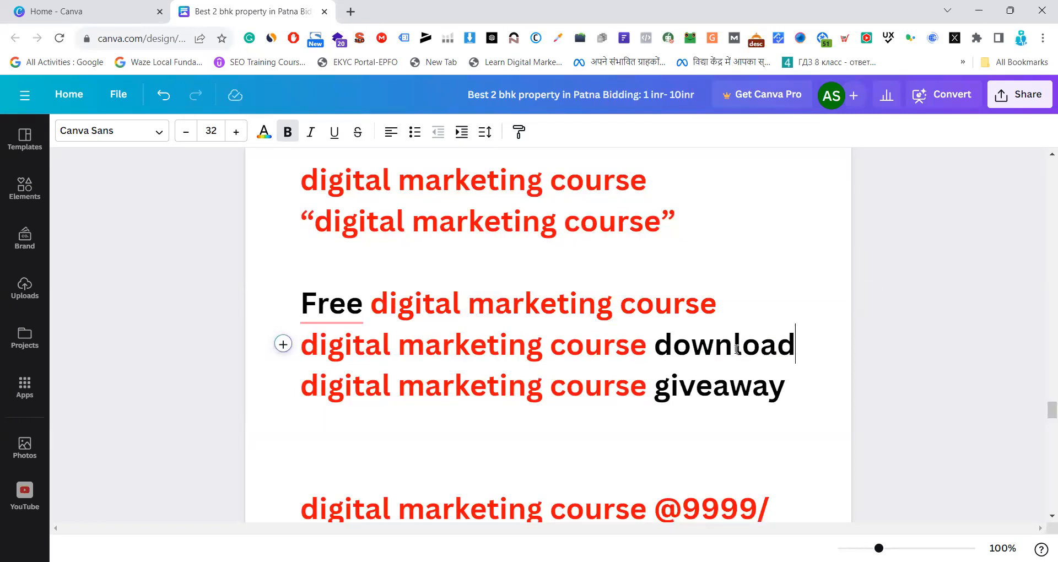
# Highlight the "digital marketing course" keyword variations containing Free, download and giveaway to examine them
pyautogui.moveTo(796, 346); pyautogui.dragTo(656, 346)
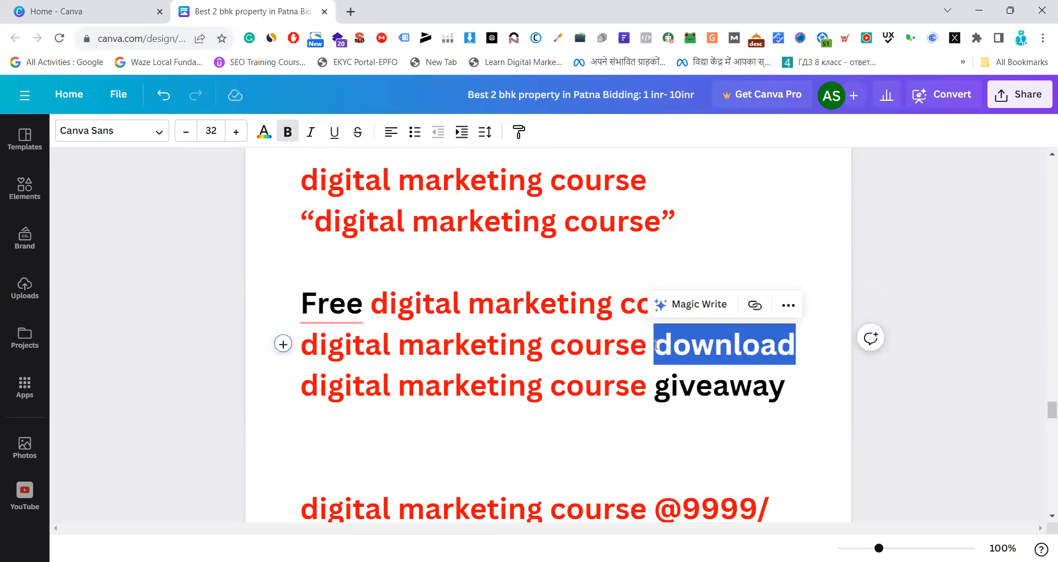
pyautogui.click(584, 346)
pyautogui.moveTo(790, 381); pyautogui.dragTo(306, 381)
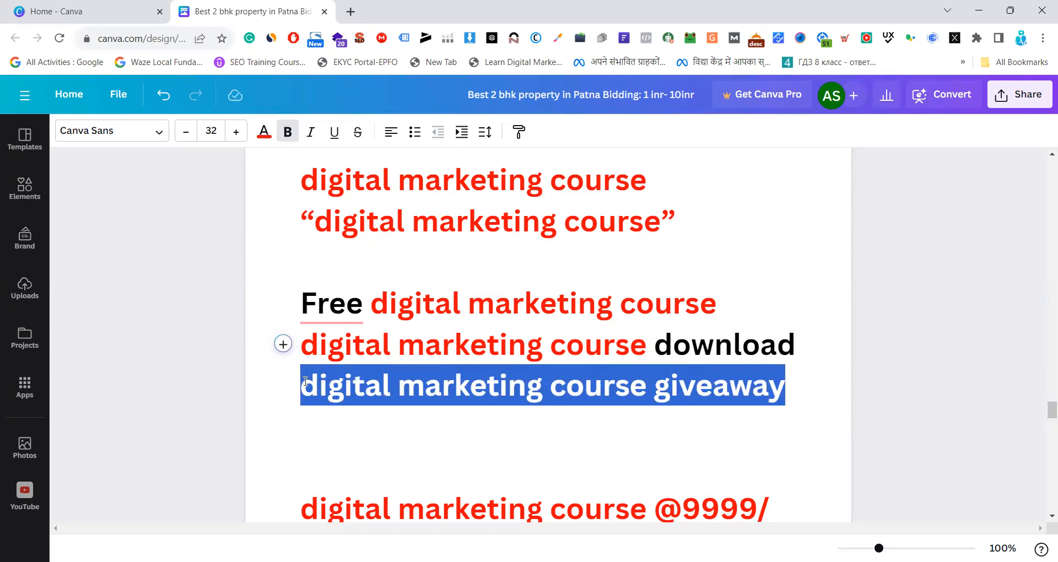
pyautogui.click(655, 385)
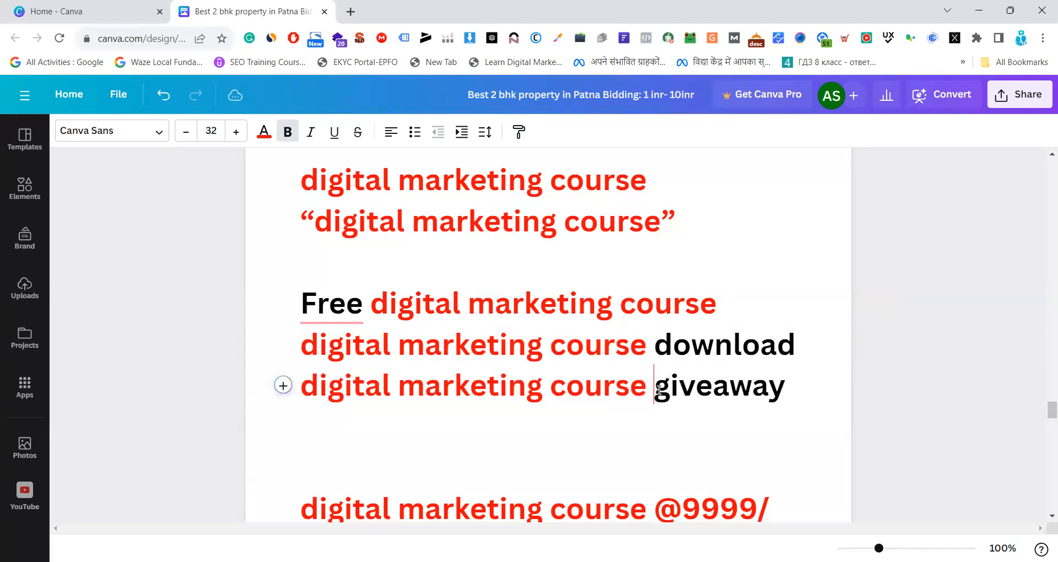
pyautogui.doubleClick(712, 385)
pyautogui.moveTo(788, 384); pyautogui.dragTo(304, 304)
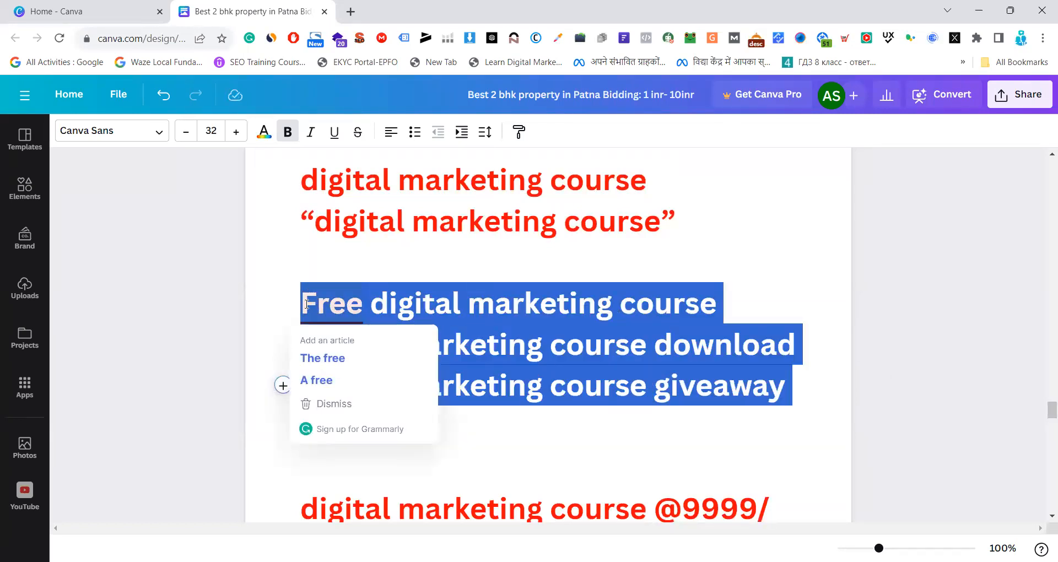
pyautogui.click(520, 301)
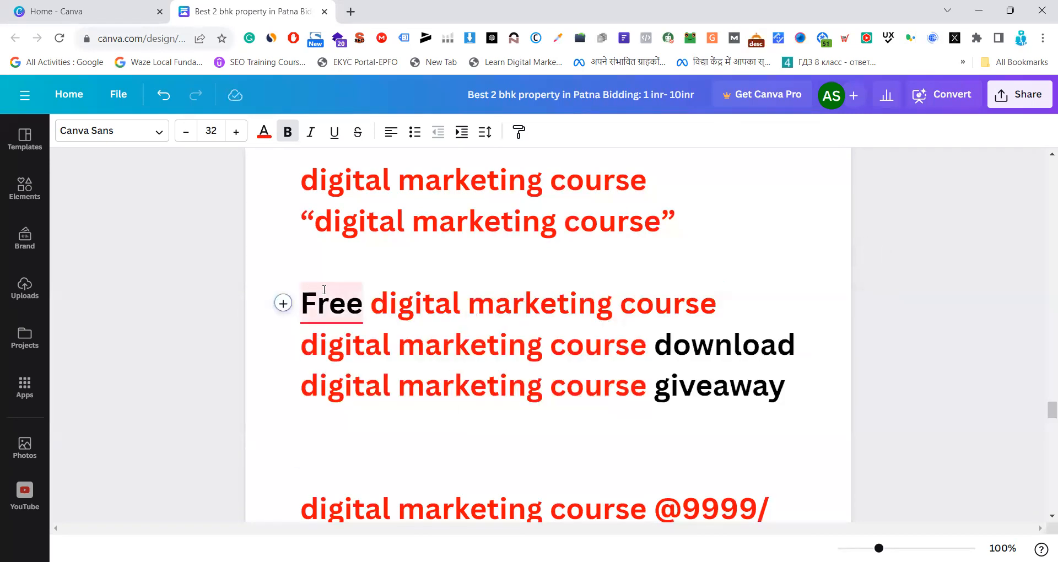
pyautogui.moveTo(301, 303); pyautogui.dragTo(813, 377)
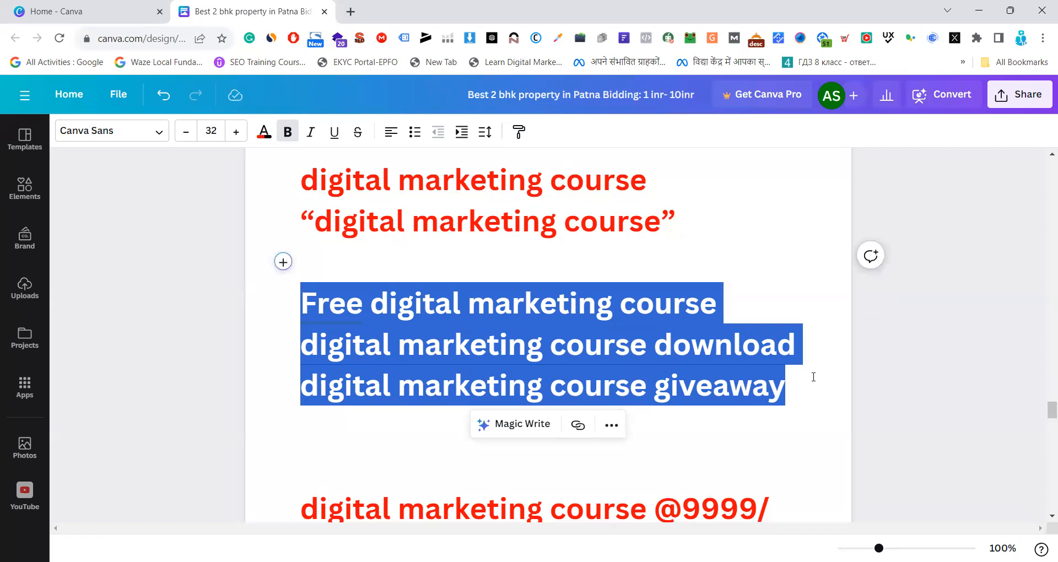
pyautogui.click(814, 377)
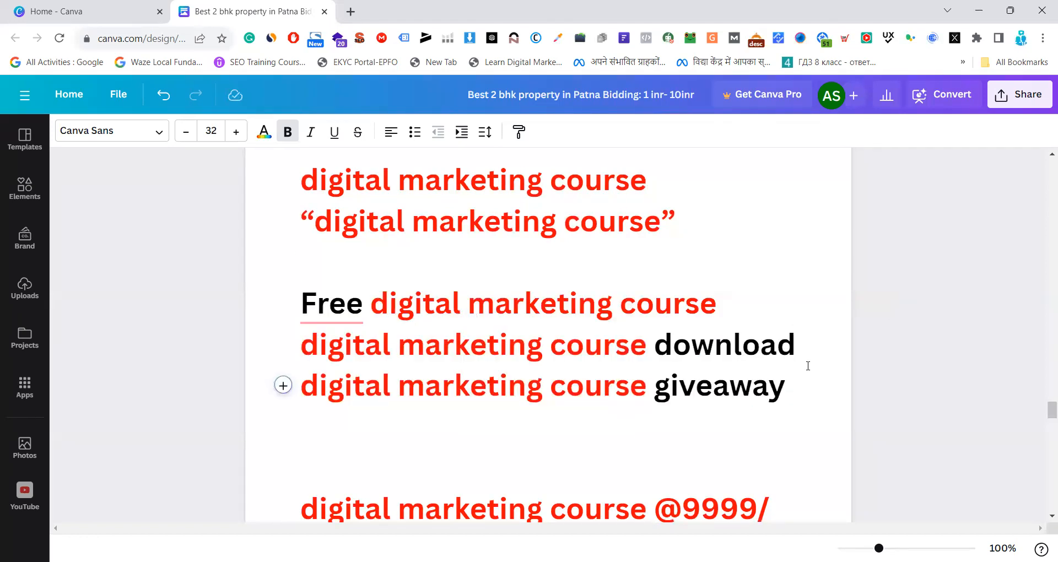
# Highlight the keyword "2bhk property for sale in Patna" and compare it with the rent variation below it
pyautogui.scroll(-7, 720, 322)
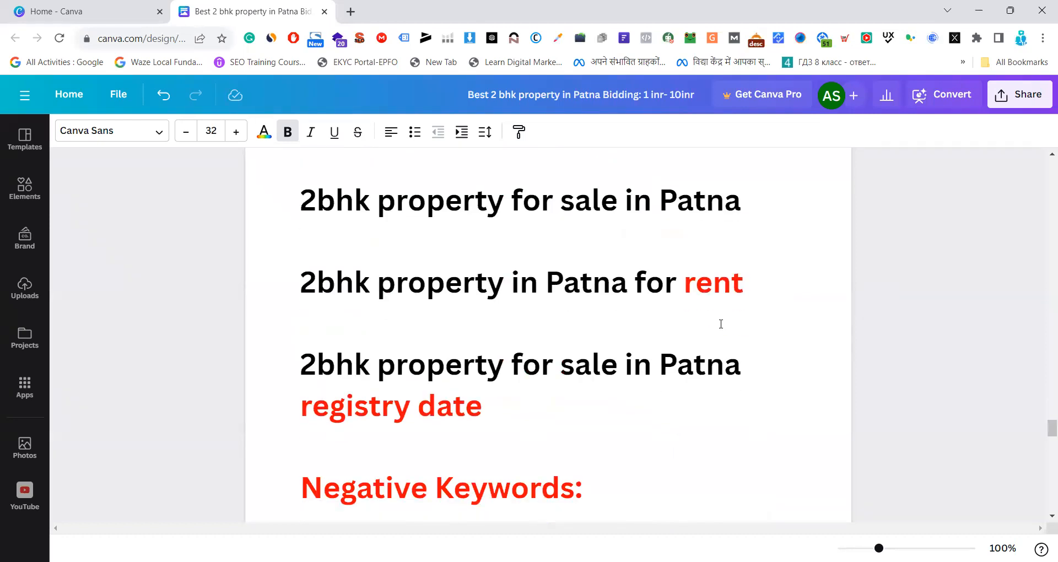
pyautogui.scroll(1, 721, 324)
pyautogui.moveTo(297, 268); pyautogui.dragTo(744, 280)
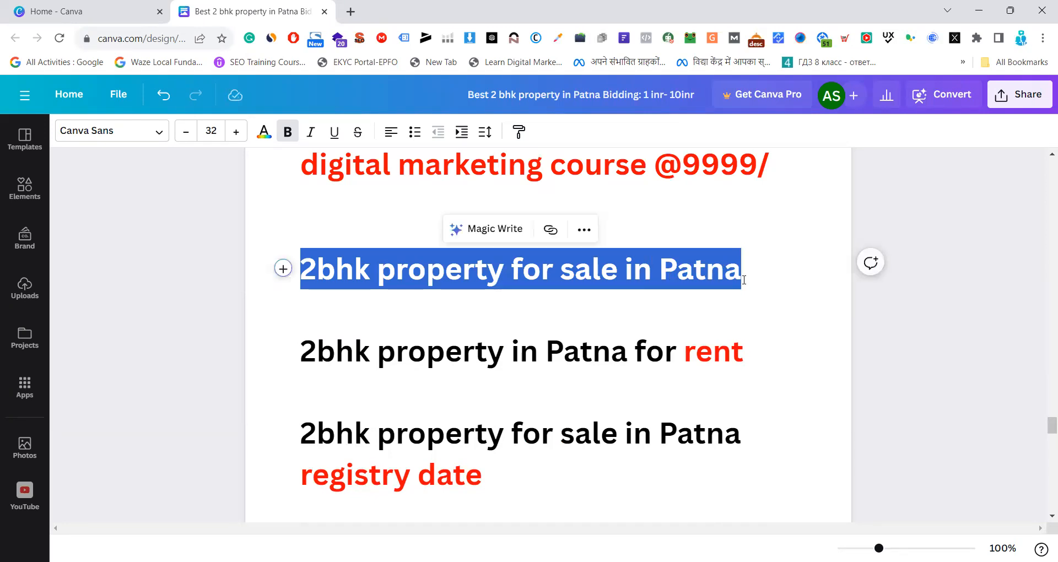
pyautogui.click(744, 279)
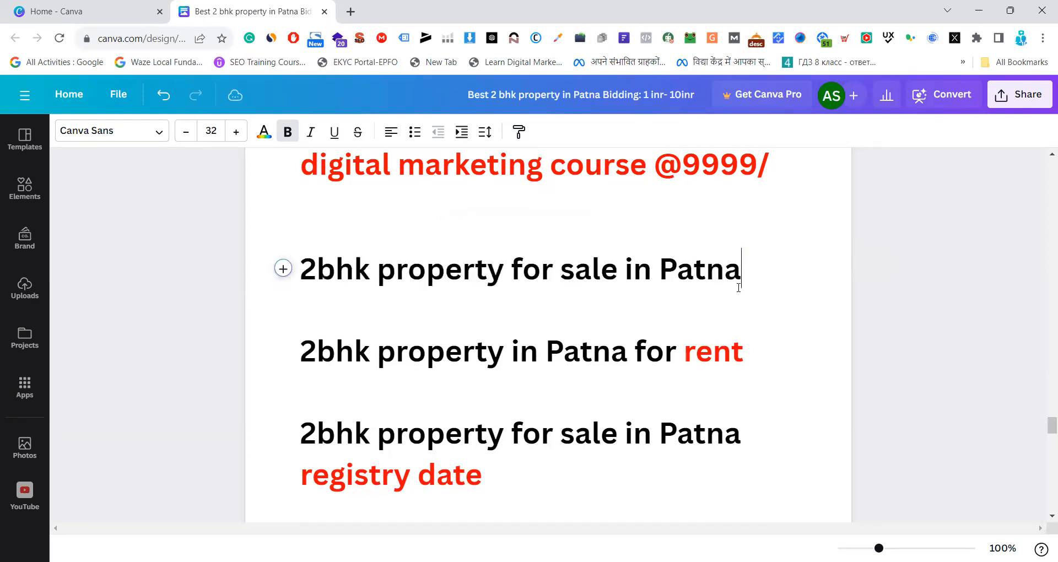
pyautogui.moveTo(301, 351); pyautogui.dragTo(680, 355)
pyautogui.click(554, 270)
pyautogui.moveTo(317, 270); pyautogui.dragTo(742, 277)
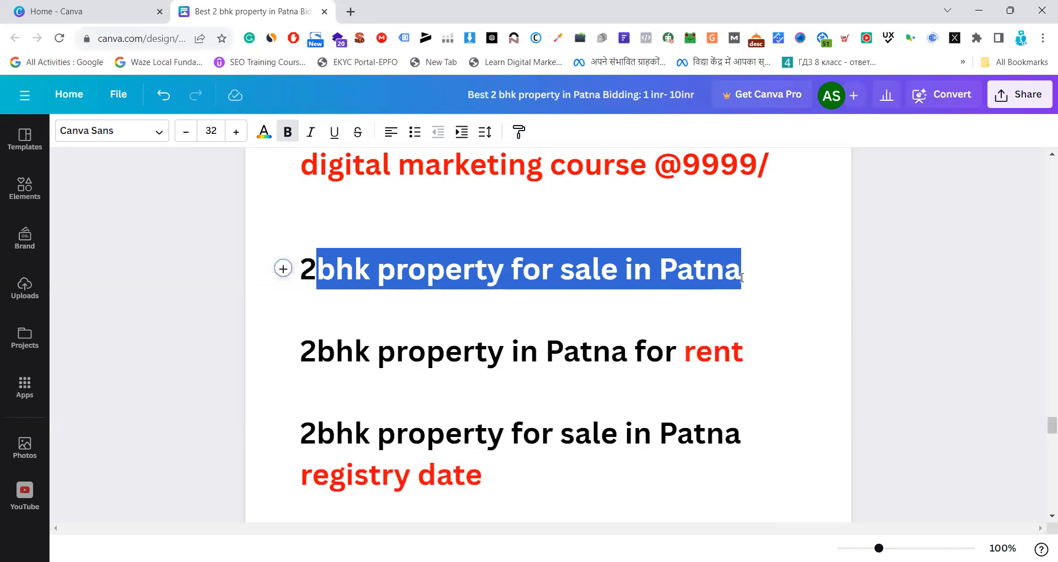
pyautogui.click(665, 310)
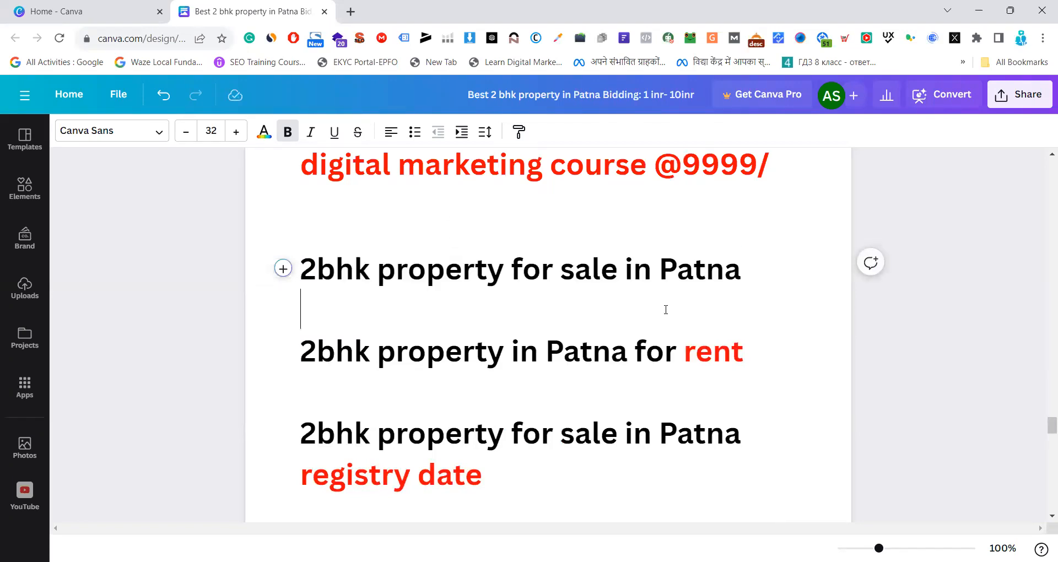
# Examine the keyword "2bhk property for sale in Patna registry date", highlighting the base phrase and the words "registry date" separately
pyautogui.scroll(-1, 619, 325)
pyautogui.moveTo(309, 364); pyautogui.dragTo(523, 403)
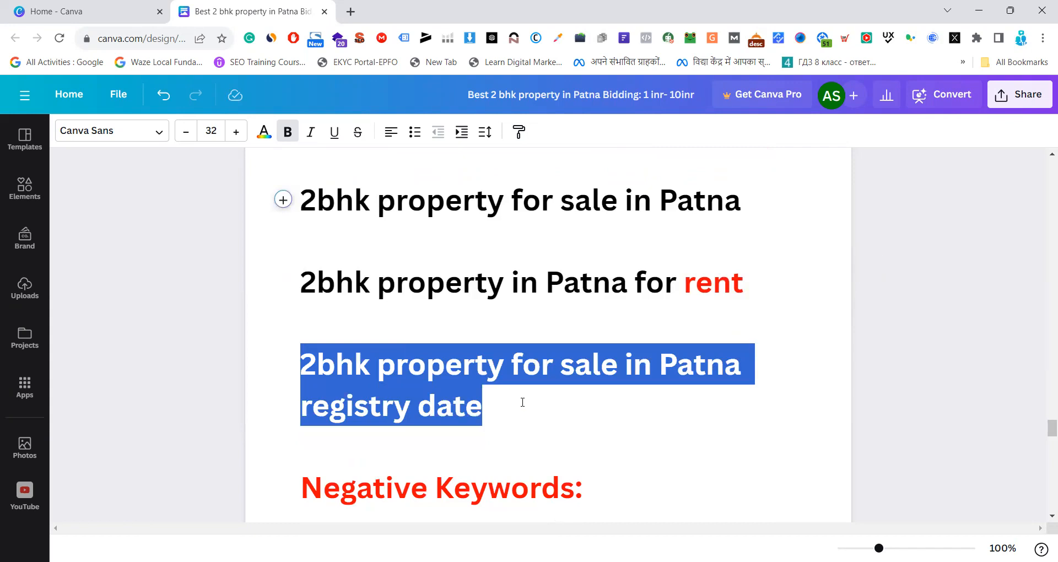
pyautogui.click(522, 403)
pyautogui.moveTo(516, 404); pyautogui.dragTo(305, 392)
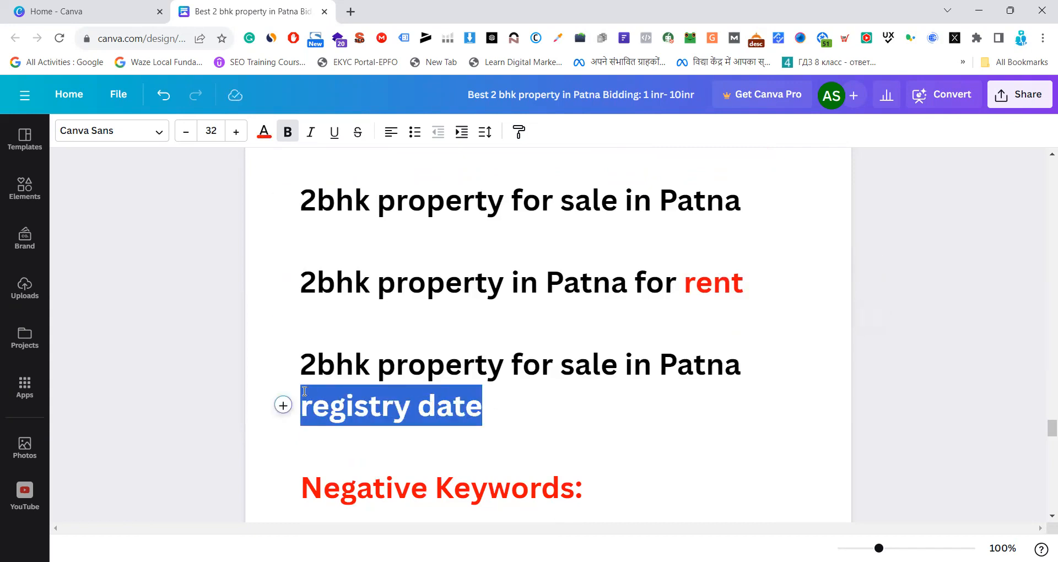
pyautogui.click(499, 406)
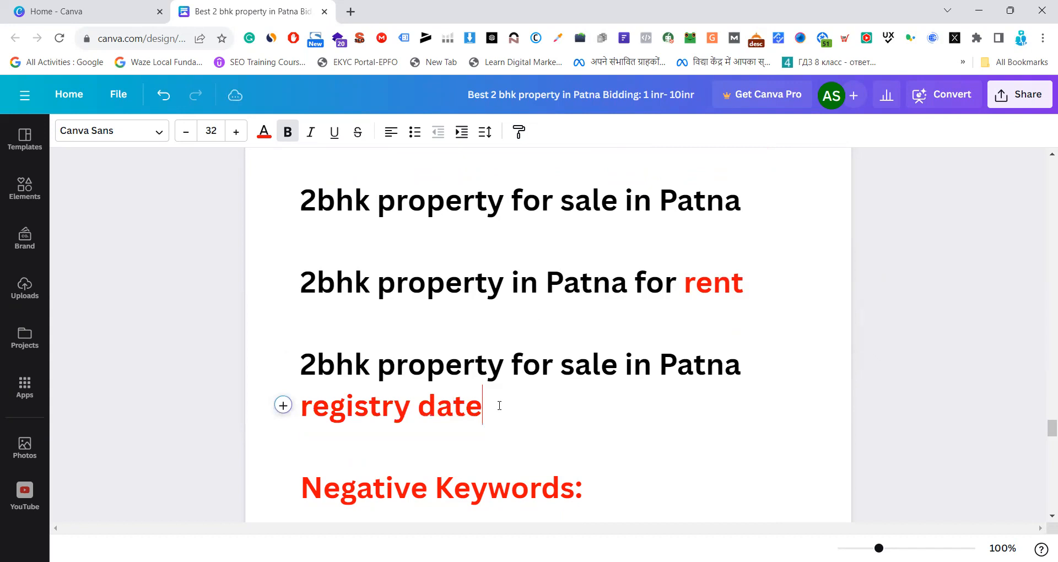
pyautogui.moveTo(499, 406); pyautogui.dragTo(300, 406)
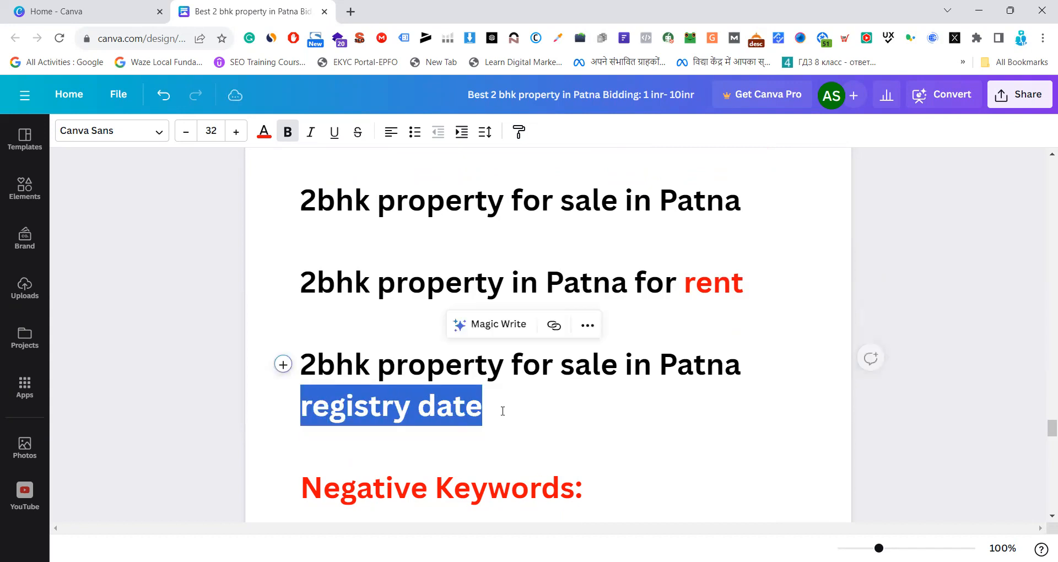
pyautogui.click(532, 411)
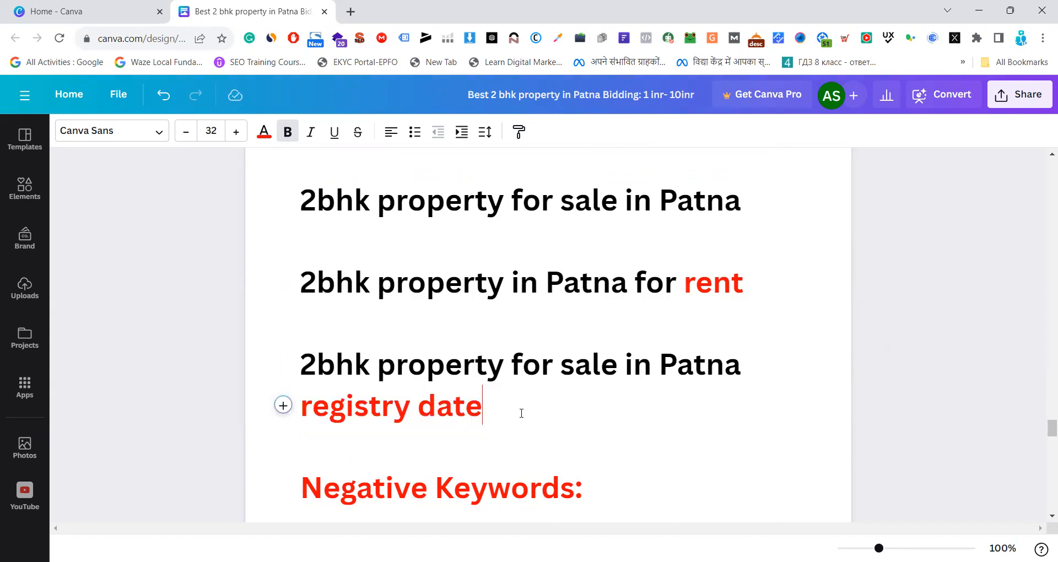
pyautogui.moveTo(301, 365); pyautogui.dragTo(735, 377)
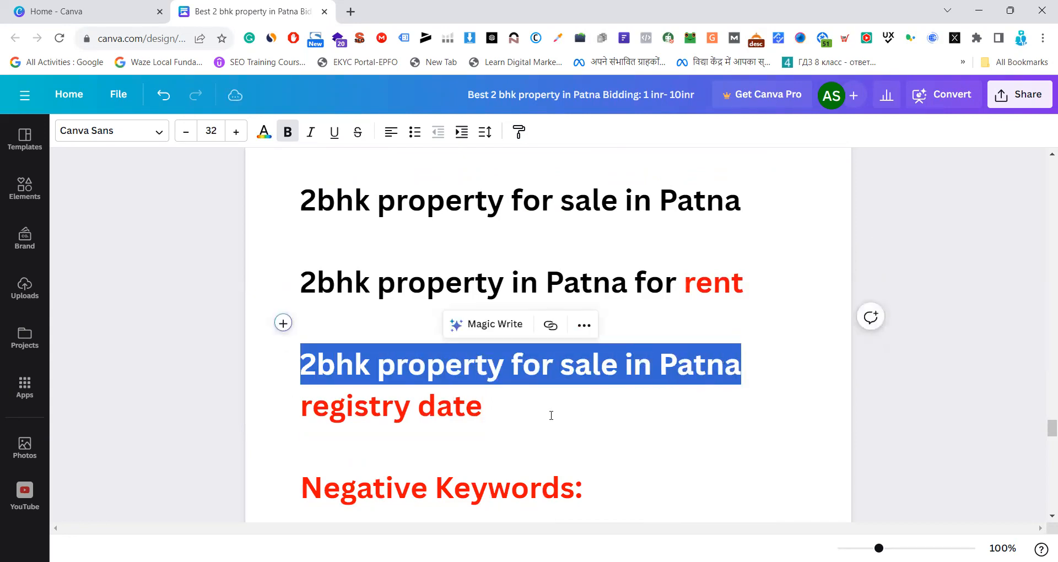
pyautogui.click(548, 412)
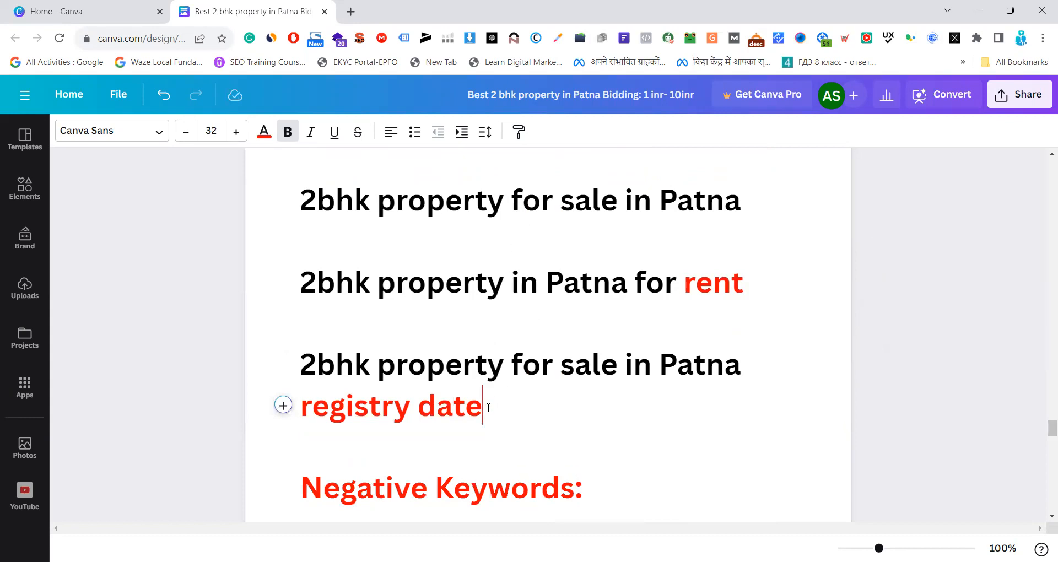
pyautogui.moveTo(484, 409); pyautogui.dragTo(301, 406)
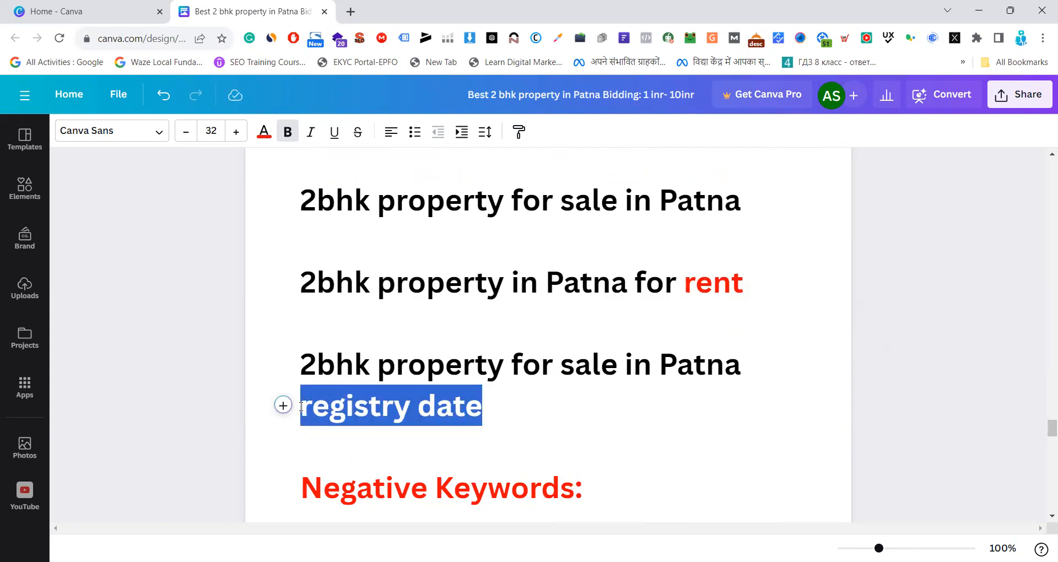
pyautogui.click(409, 363)
# Go back to the "digital marketing course" examples and review the plain, quoted, Free, download and giveaway versions
pyautogui.scroll(-2, 443, 361)
pyautogui.scroll(2, 444, 362)
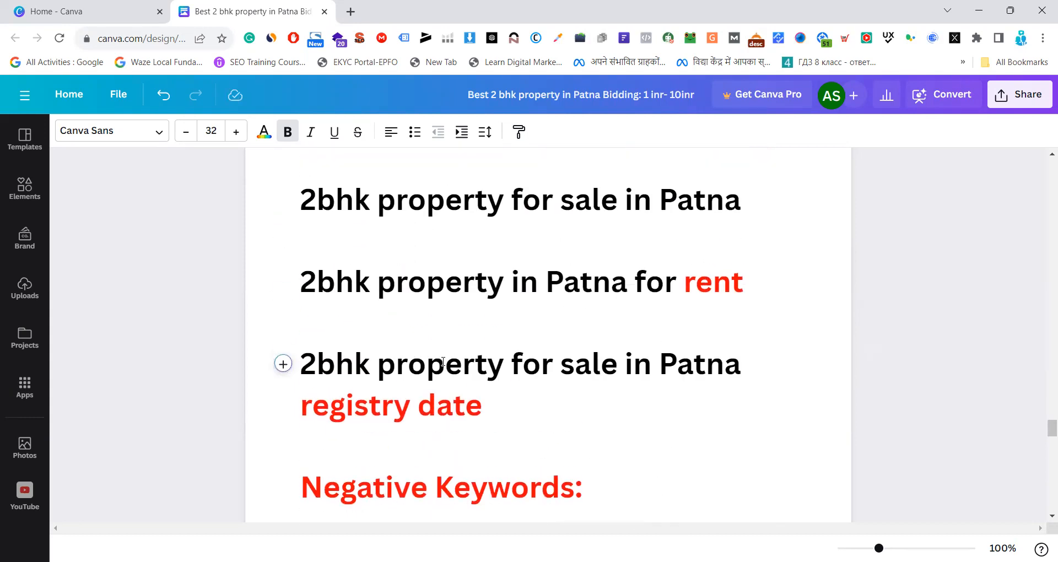
pyautogui.scroll(-1, 425, 348)
pyautogui.scroll(3, 425, 349)
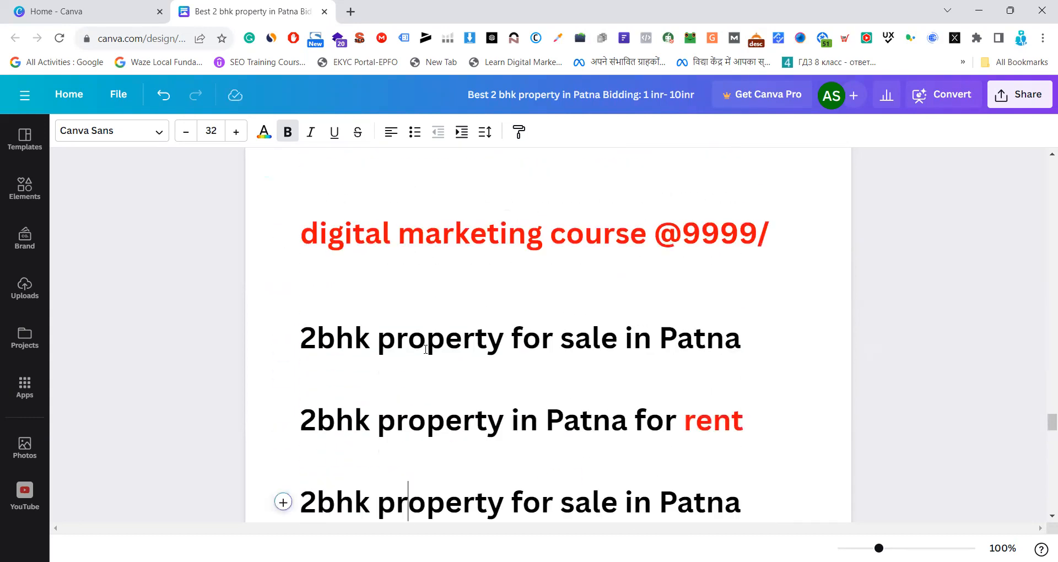
pyautogui.scroll(3, 425, 349)
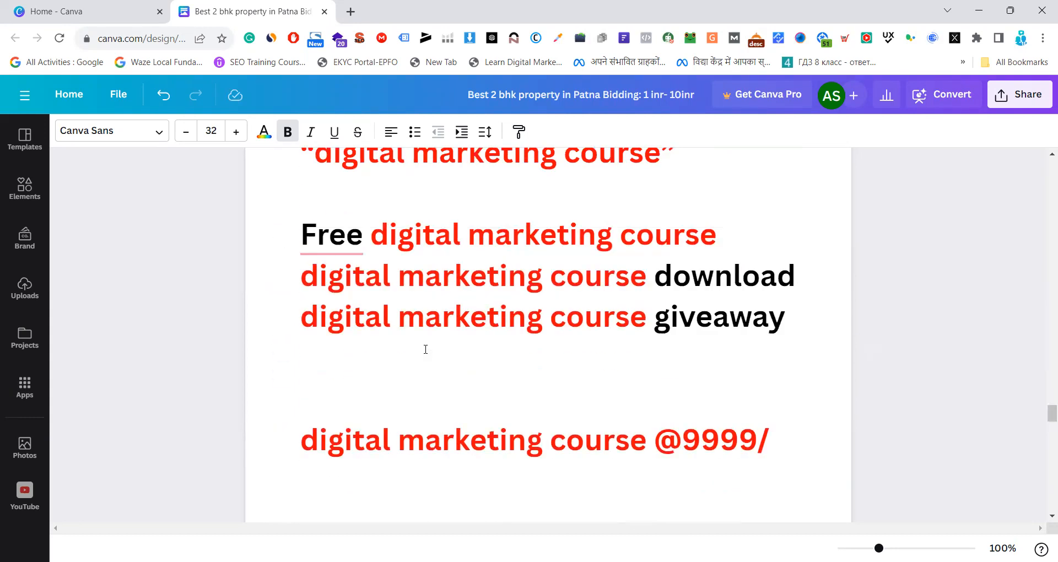
pyautogui.scroll(3, 425, 349)
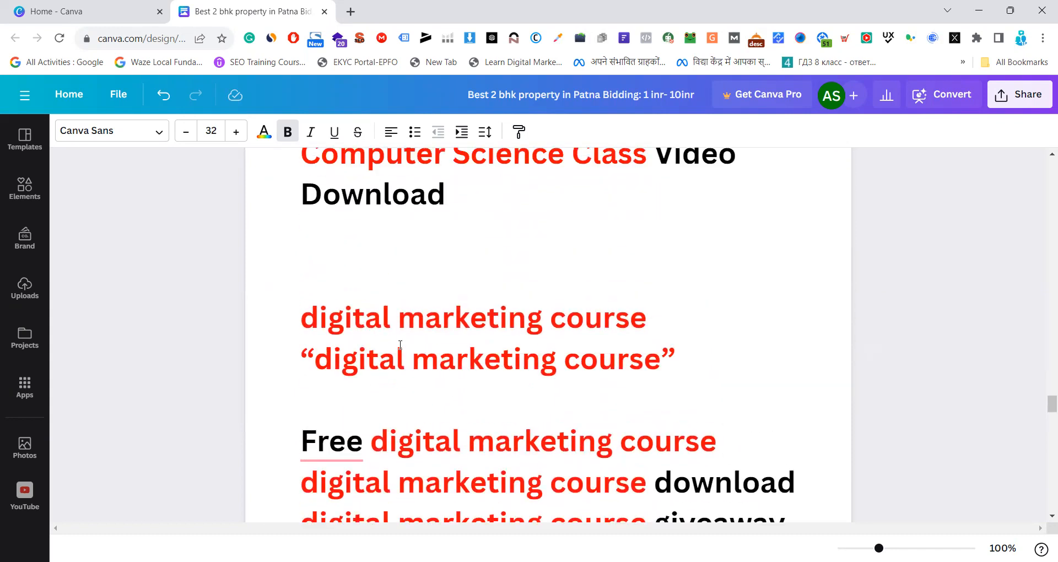
pyautogui.scroll(-1, 400, 345)
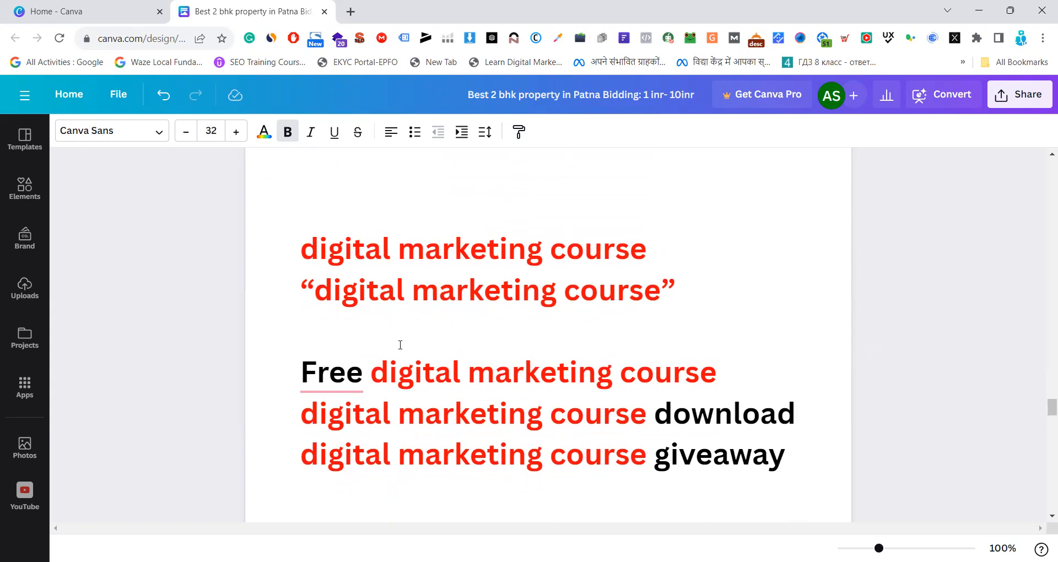
pyautogui.scroll(-1, 400, 345)
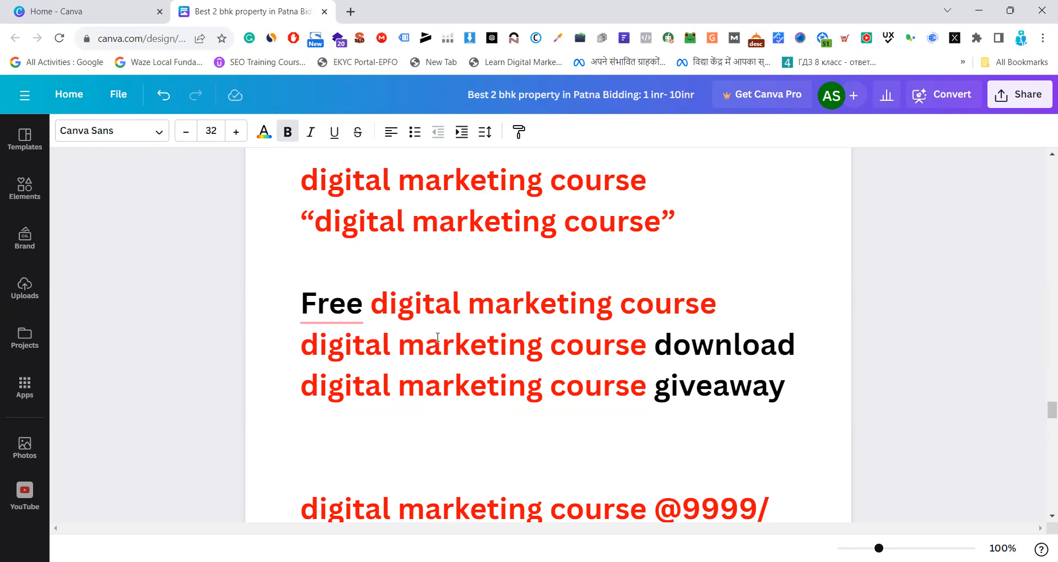
# Move on to the Negative Keywords section and read its Kolkatta registry date and rent examples
pyautogui.scroll(-2, 406, 418)
pyautogui.scroll(-2, 562, 350)
pyautogui.scroll(3, 562, 349)
pyautogui.scroll(-7, 577, 338)
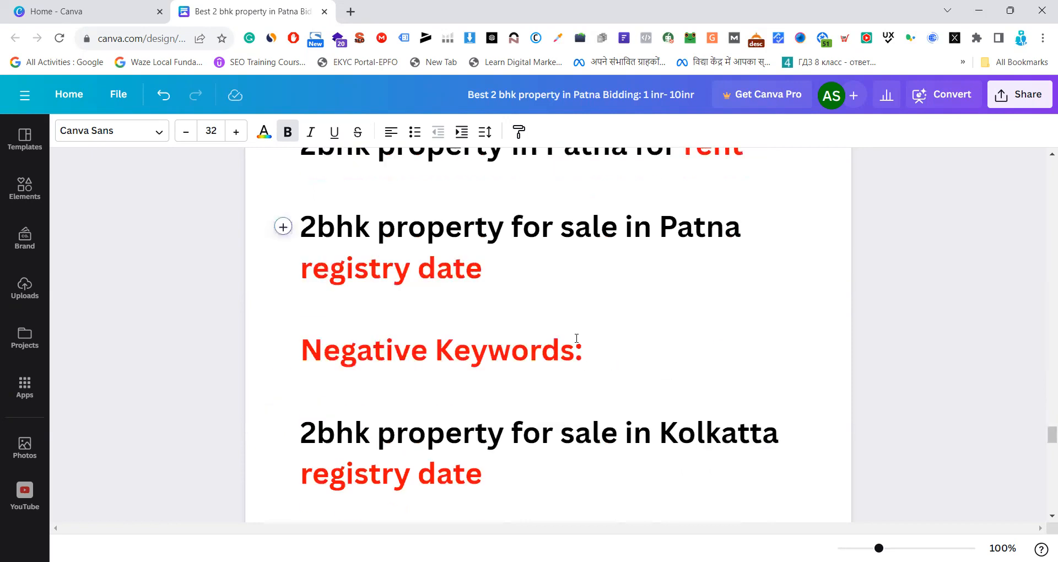
pyautogui.scroll(-4, 576, 338)
pyautogui.scroll(2, 577, 337)
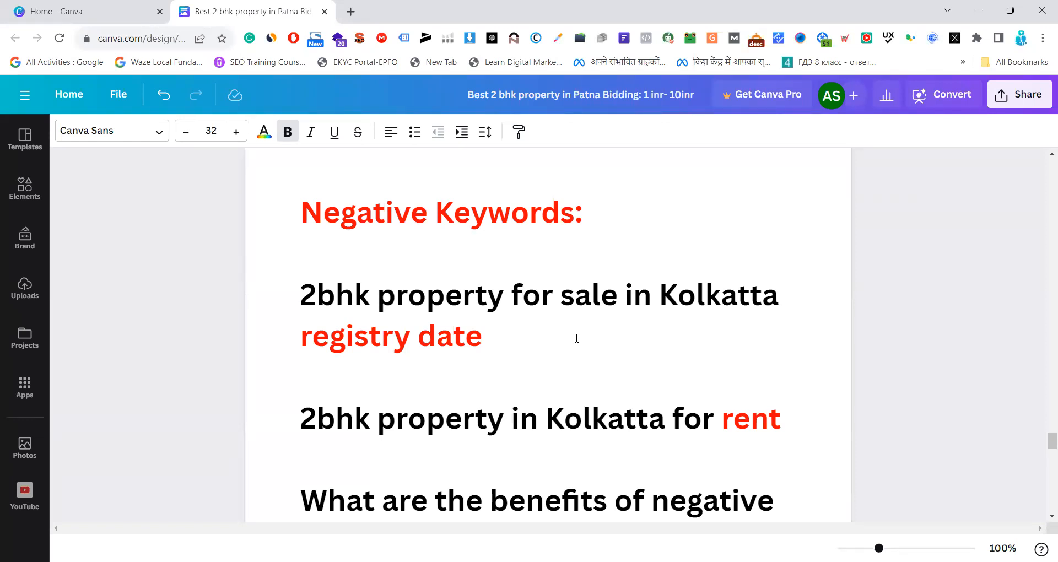
# Read the list of benefits of negative keywords and highlight the first item, "High-quality Leads"
pyautogui.scroll(-3, 576, 339)
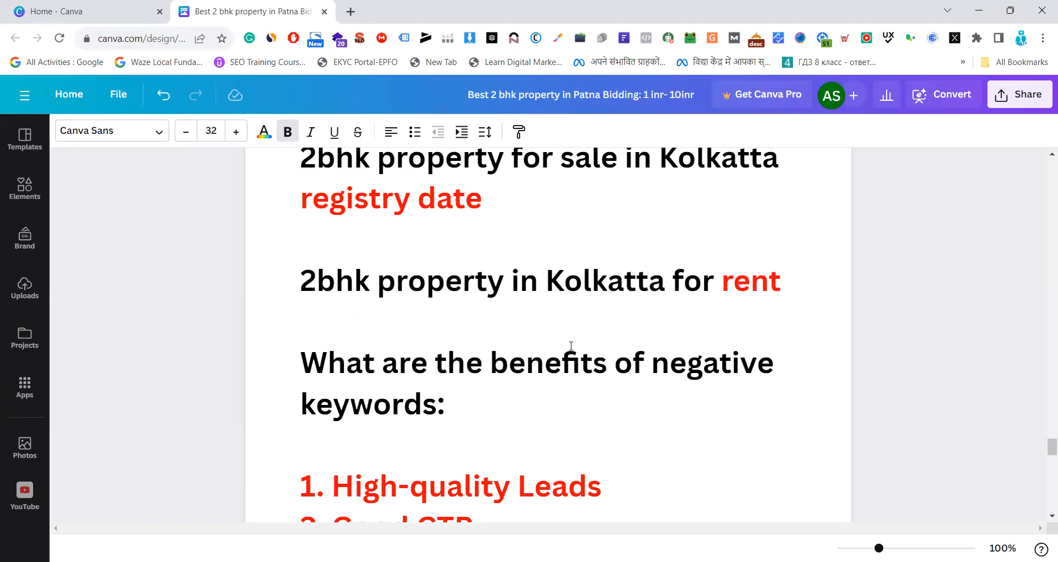
pyautogui.scroll(-2, 570, 348)
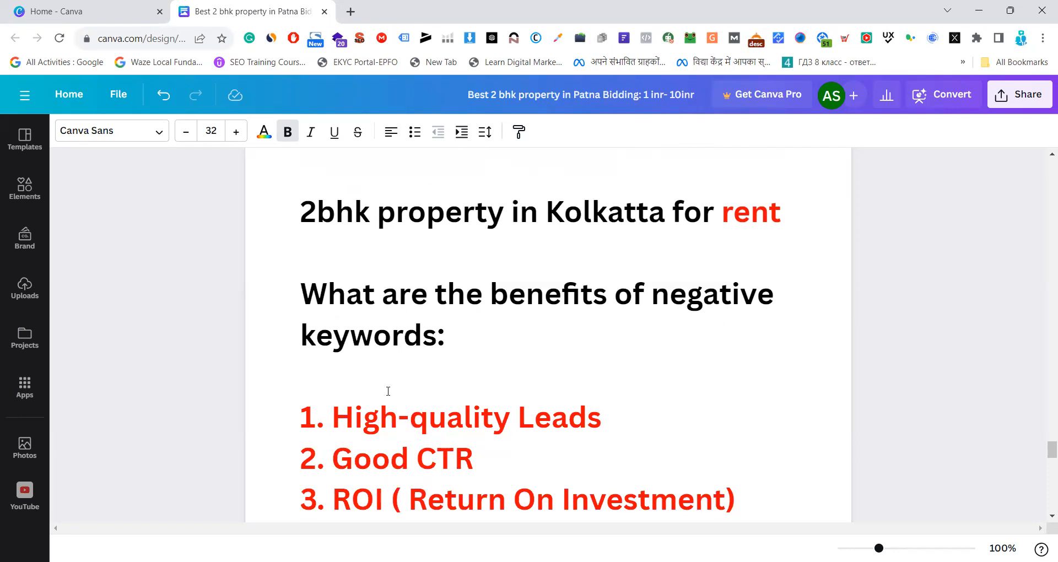
pyautogui.moveTo(331, 417); pyautogui.dragTo(602, 418)
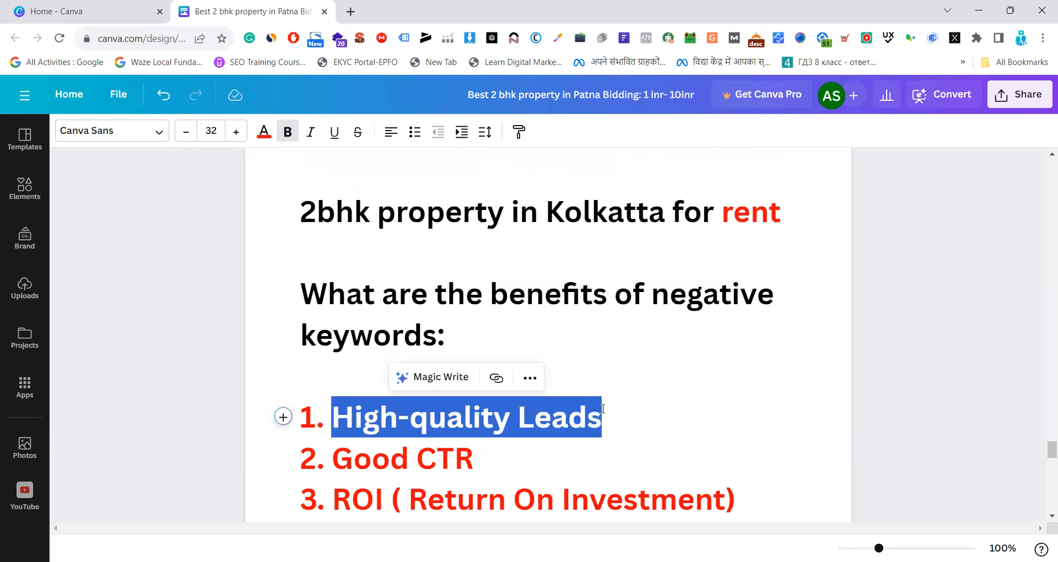
pyautogui.click(593, 325)
# Return to the Negative Keywords examples and highlight "2bhk property for sale in Kolkatta registry date"
pyautogui.scroll(2, 591, 324)
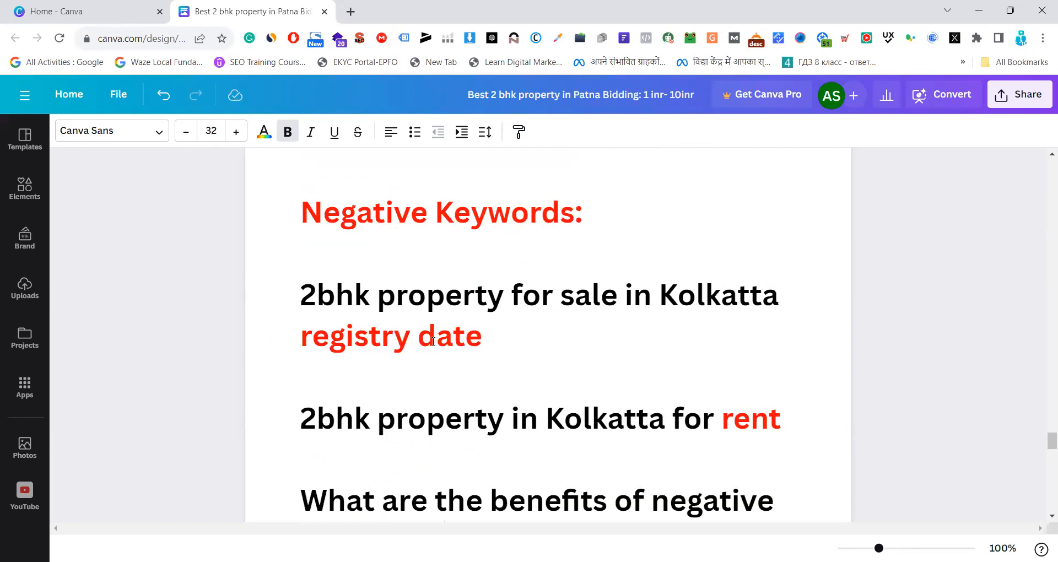
pyautogui.moveTo(301, 298); pyautogui.dragTo(489, 335)
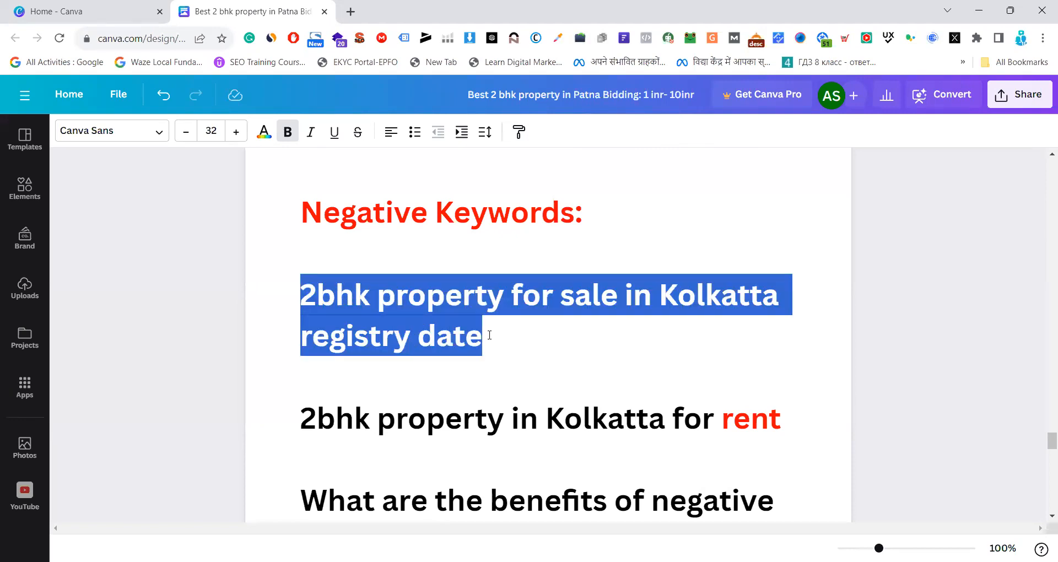
pyautogui.scroll(1, 490, 335)
pyautogui.click(504, 345)
pyautogui.moveTo(482, 386); pyautogui.dragTo(299, 347)
pyautogui.moveTo(506, 385); pyautogui.dragTo(299, 345)
pyautogui.click(523, 381)
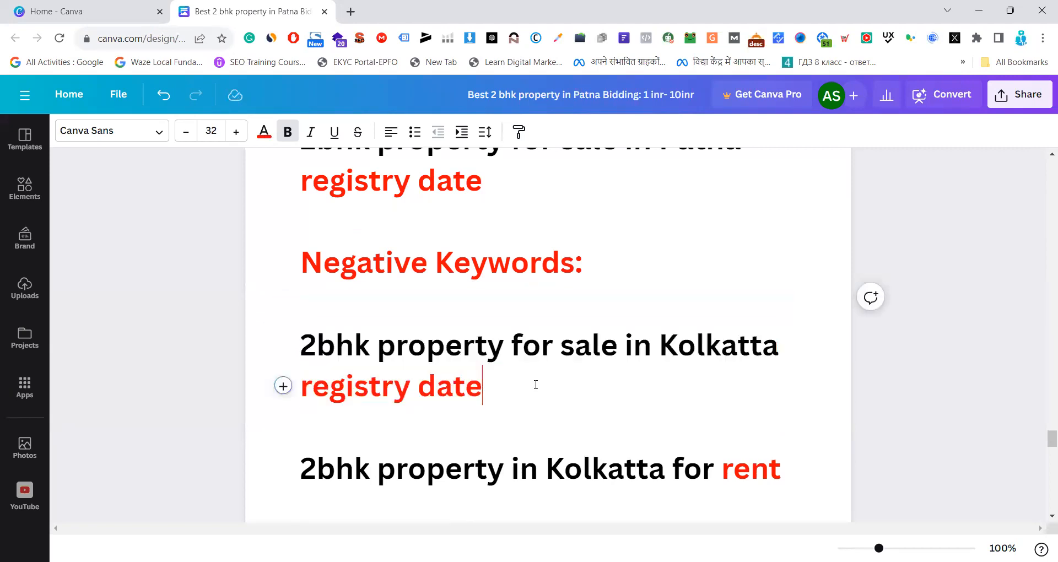
# Go back down to the negative keyword benefits and highlight "High-quality Leads" again
pyautogui.scroll(-2, 536, 385)
pyautogui.scroll(-5, 535, 384)
pyautogui.moveTo(334, 329); pyautogui.dragTo(605, 327)
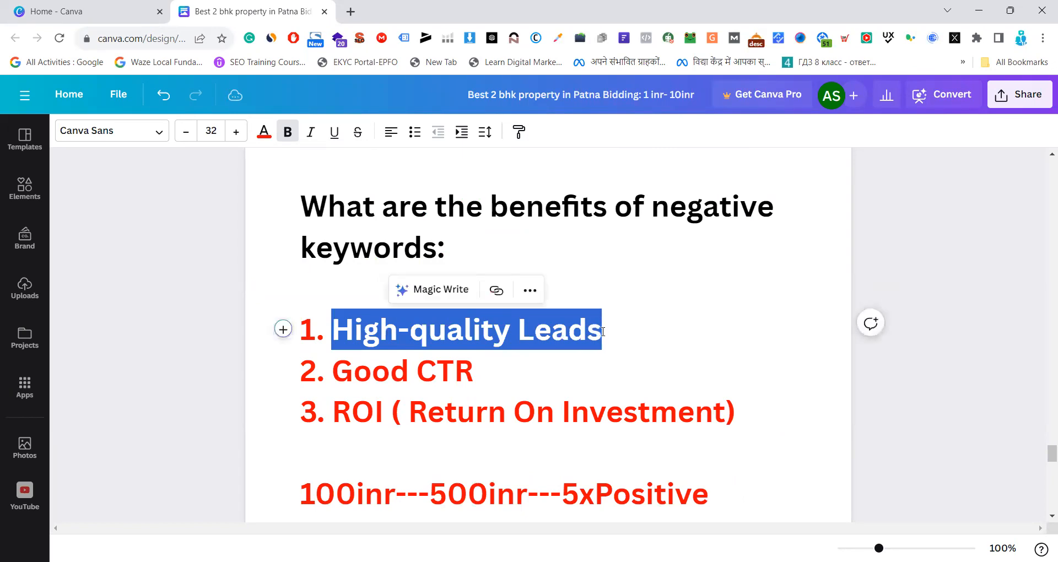
# Highlight the second negative keyword benefit, "Good CTR", and clear the selection
pyautogui.moveTo(478, 370); pyautogui.dragTo(331, 371)
pyautogui.click(634, 364)
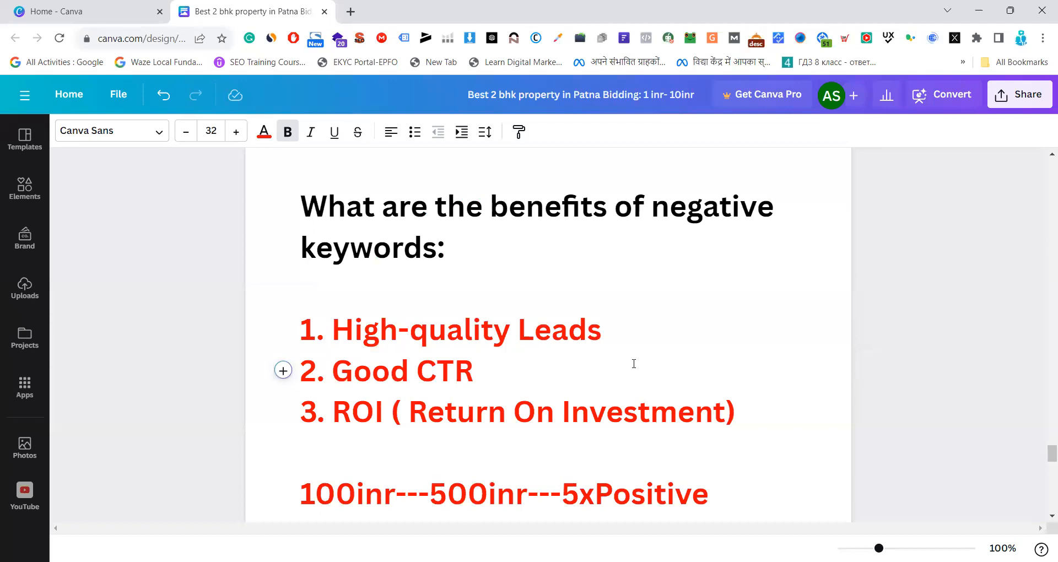
pyautogui.scroll(-1, 512, 368)
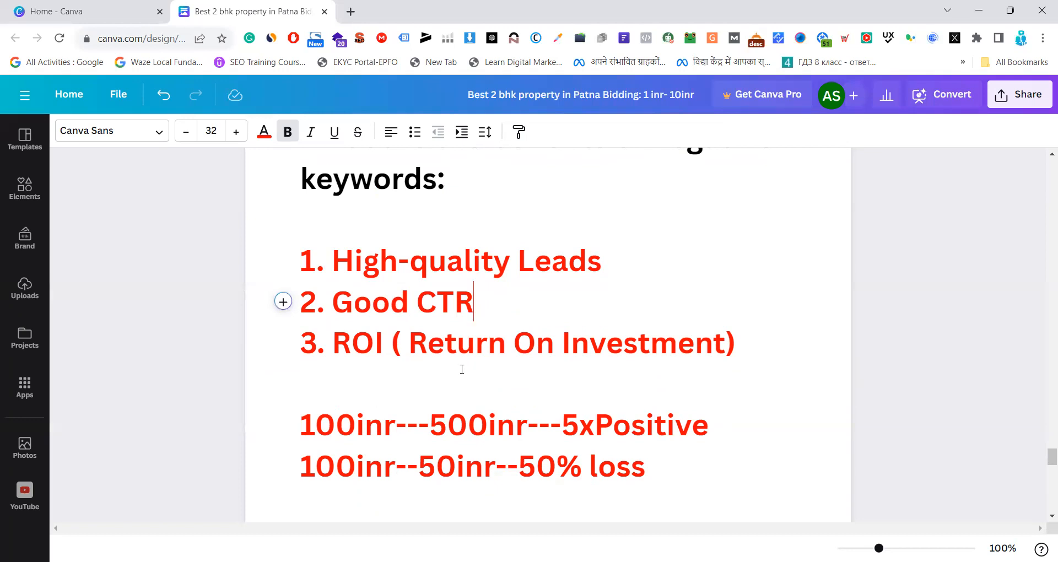
# Highlight "5xPositive" in the positive ROI example below the benefits list, then deselect it
pyautogui.scroll(-1, 461, 366)
pyautogui.moveTo(302, 355); pyautogui.dragTo(720, 353)
pyautogui.click(447, 355)
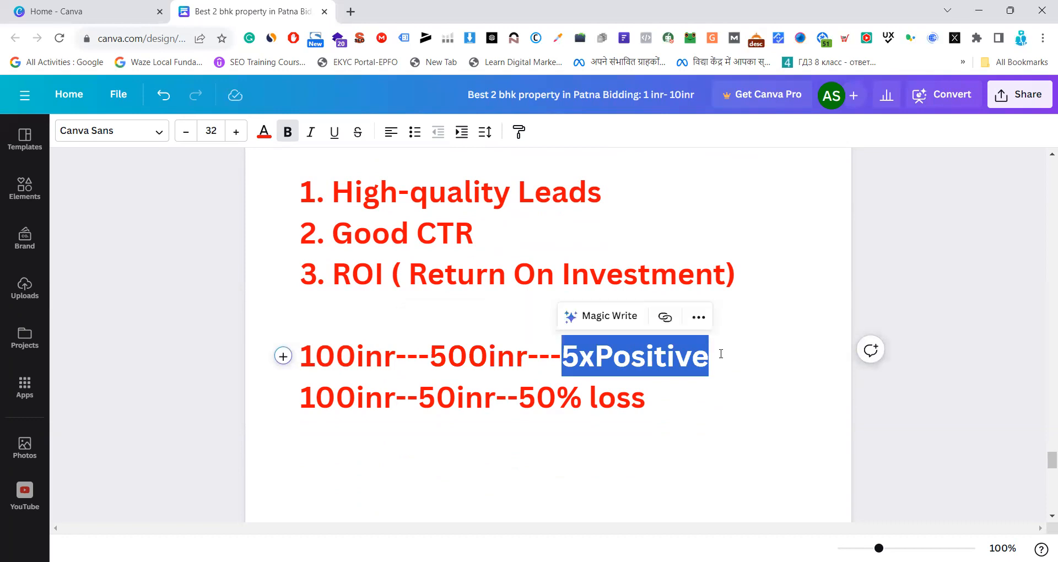
pyautogui.click(737, 370)
# Highlight "50inr" and then "50% loss" in the negative ROI example line
pyautogui.moveTo(305, 398); pyautogui.dragTo(495, 394)
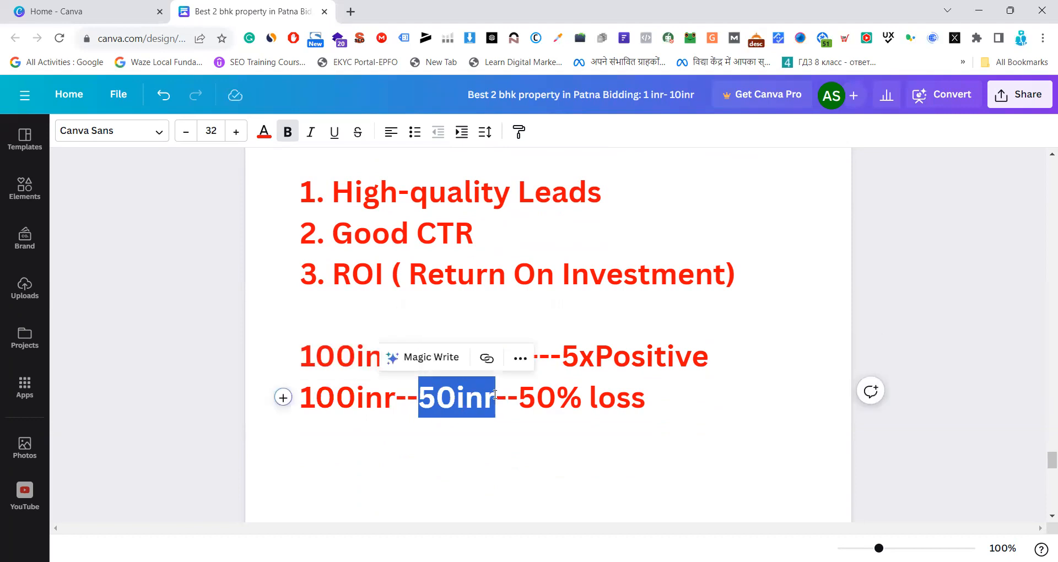
pyautogui.click(531, 406)
pyautogui.moveTo(520, 398); pyautogui.dragTo(650, 395)
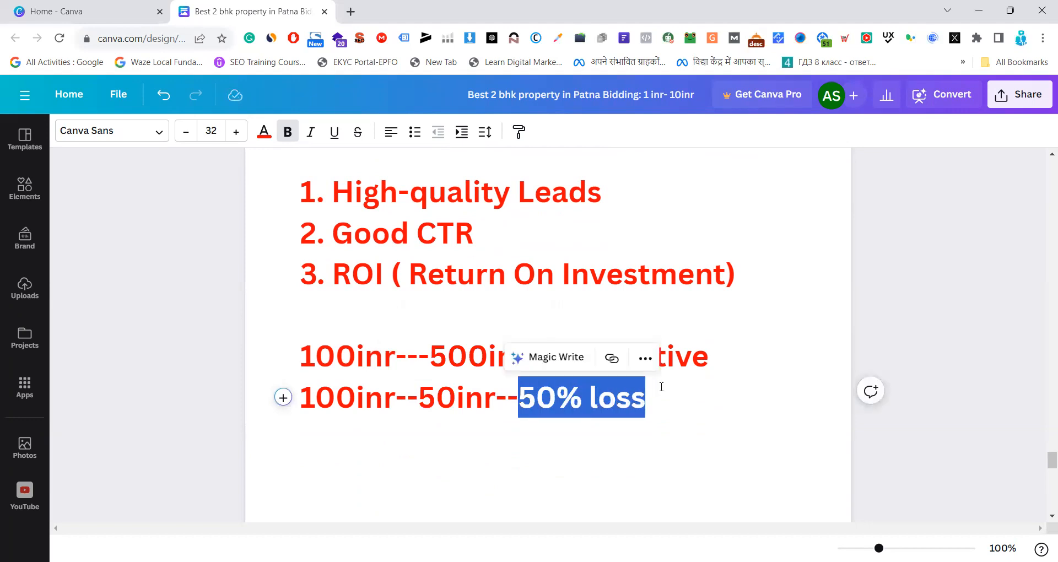
pyautogui.click(661, 387)
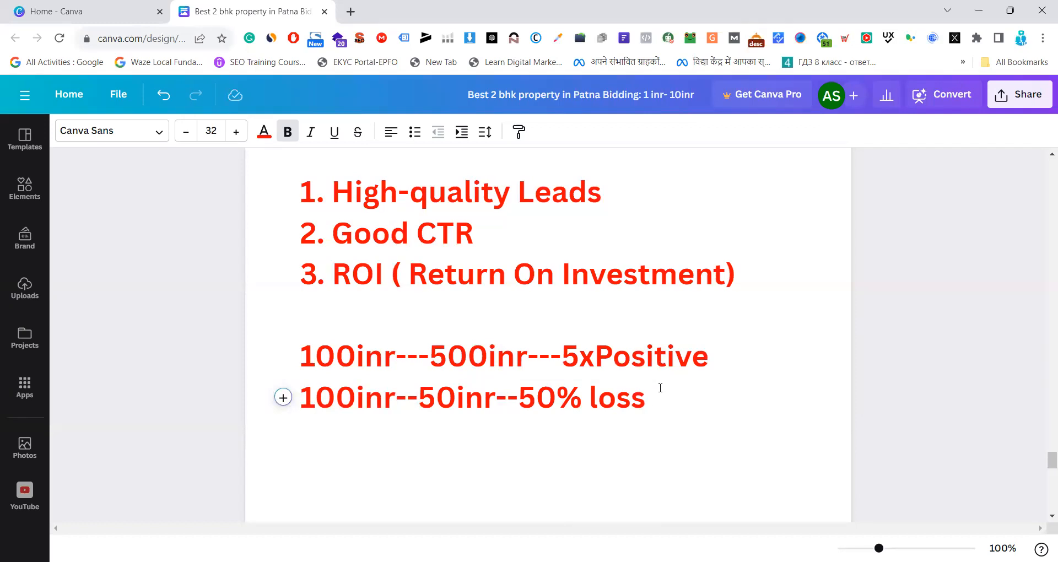
# Review the benefits once more, move on to the service charge section and highlight its heading "% services charge"
pyautogui.scroll(3, 562, 362)
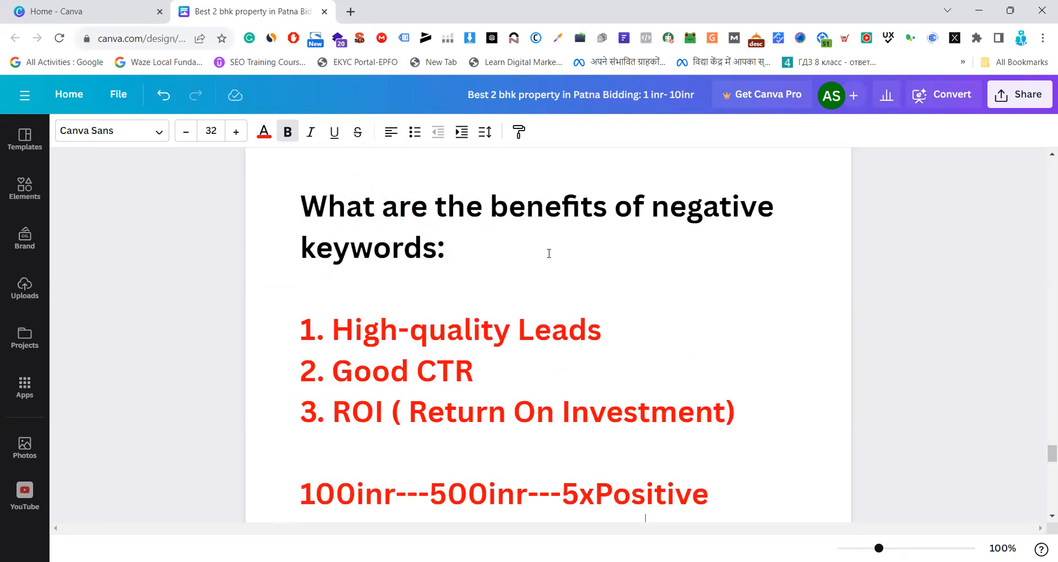
pyautogui.scroll(-2, 564, 281)
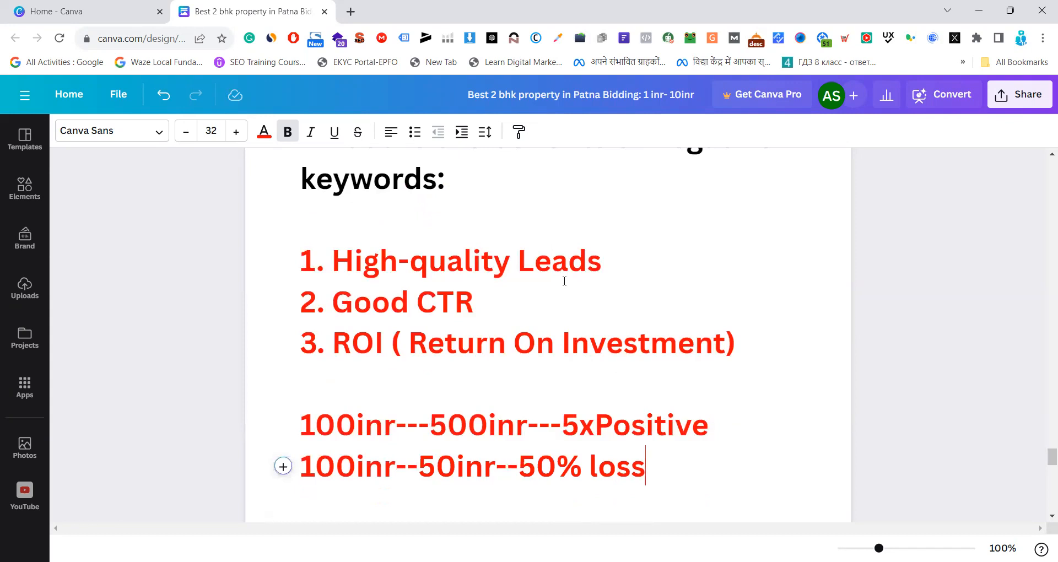
pyautogui.scroll(-5, 565, 282)
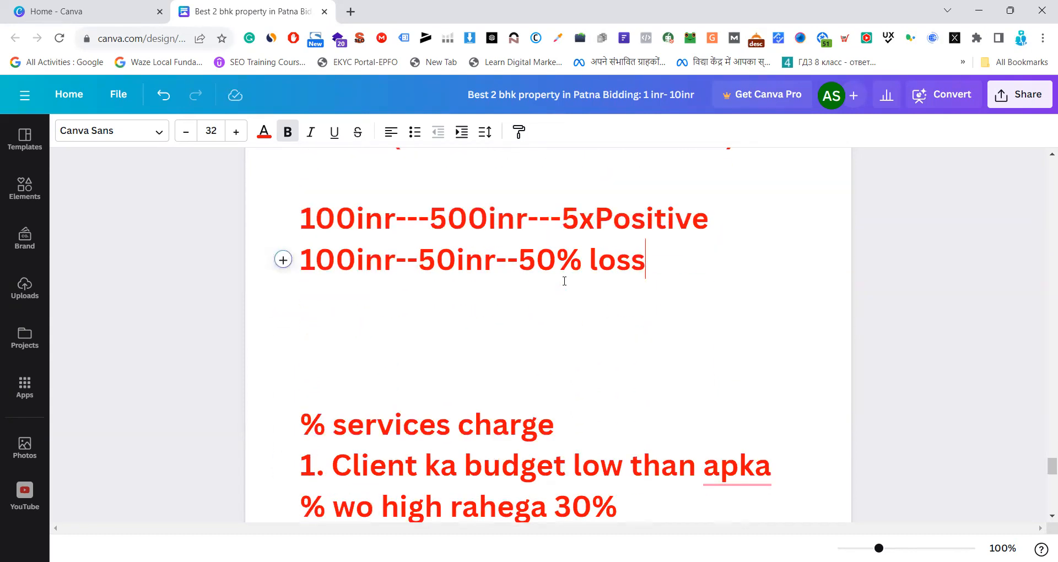
pyautogui.scroll(2, 565, 281)
pyautogui.scroll(-7, 564, 281)
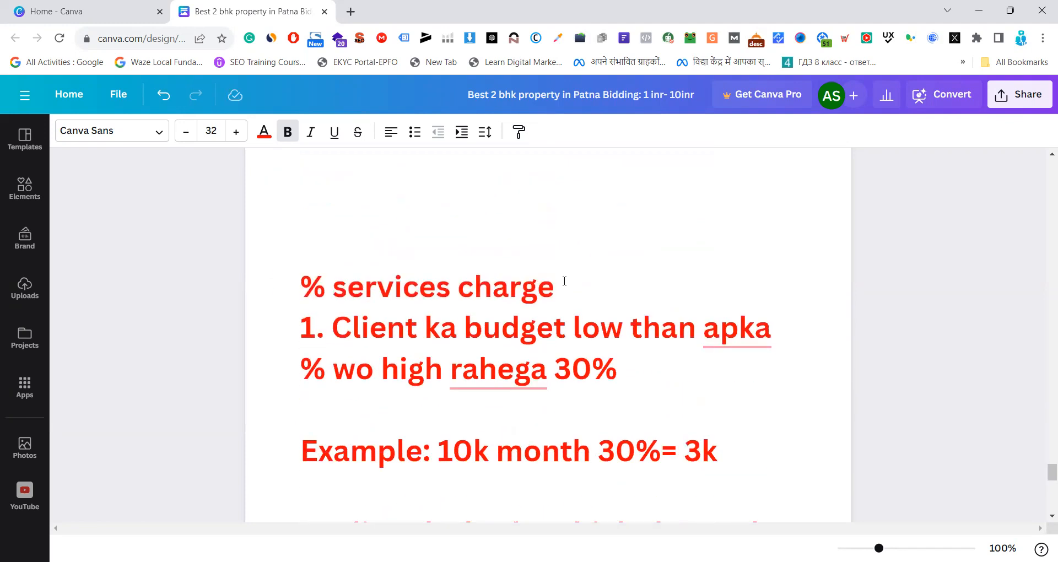
pyautogui.scroll(-2, 564, 281)
pyautogui.scroll(2, 565, 282)
pyautogui.moveTo(570, 281); pyautogui.dragTo(288, 293)
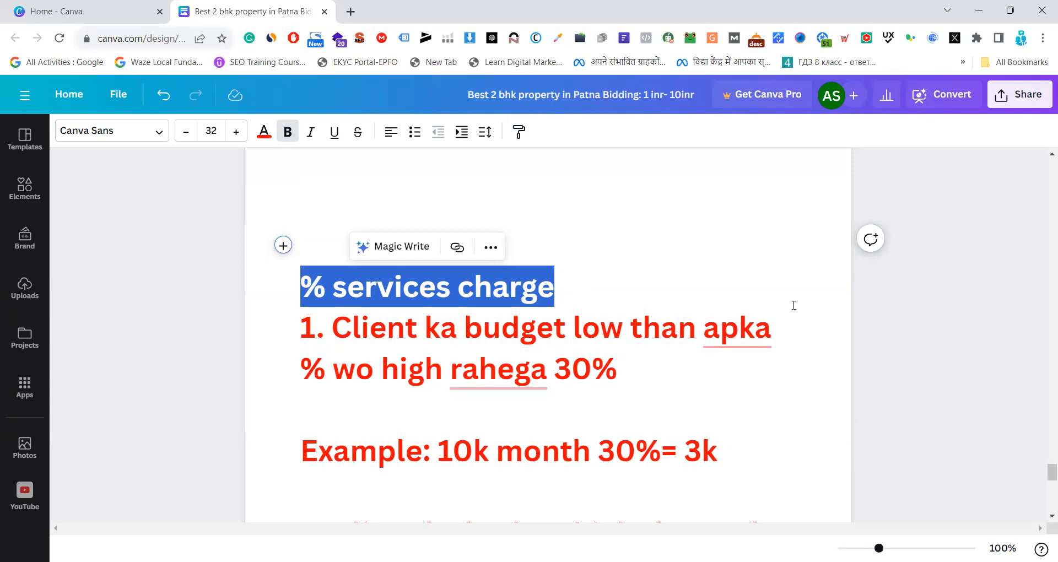
pyautogui.click(609, 286)
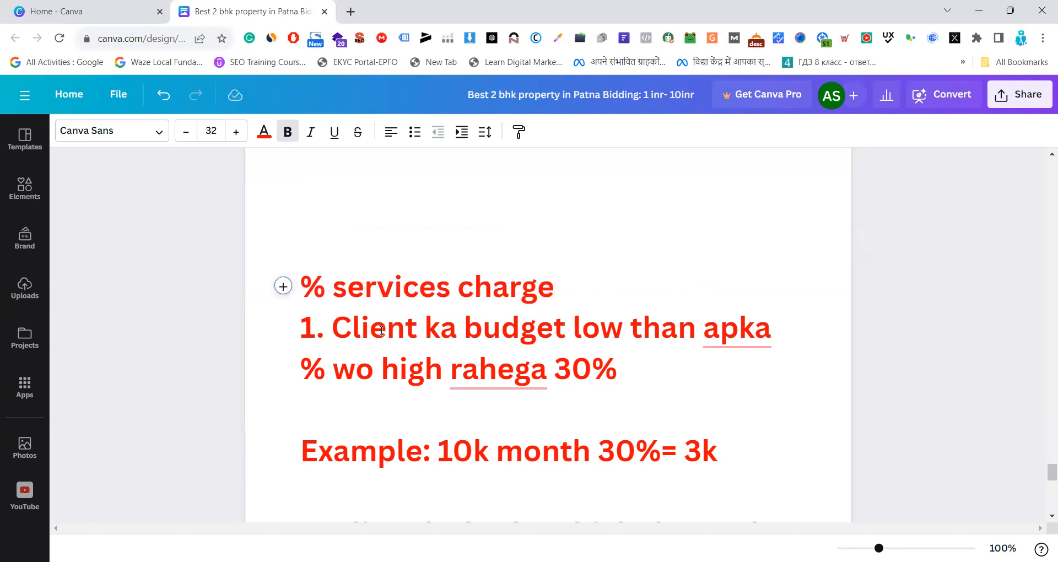
# Highlight "Client ka budget low" and the "30%" rate in the first service charge rule
pyautogui.moveTo(341, 330); pyautogui.dragTo(622, 341)
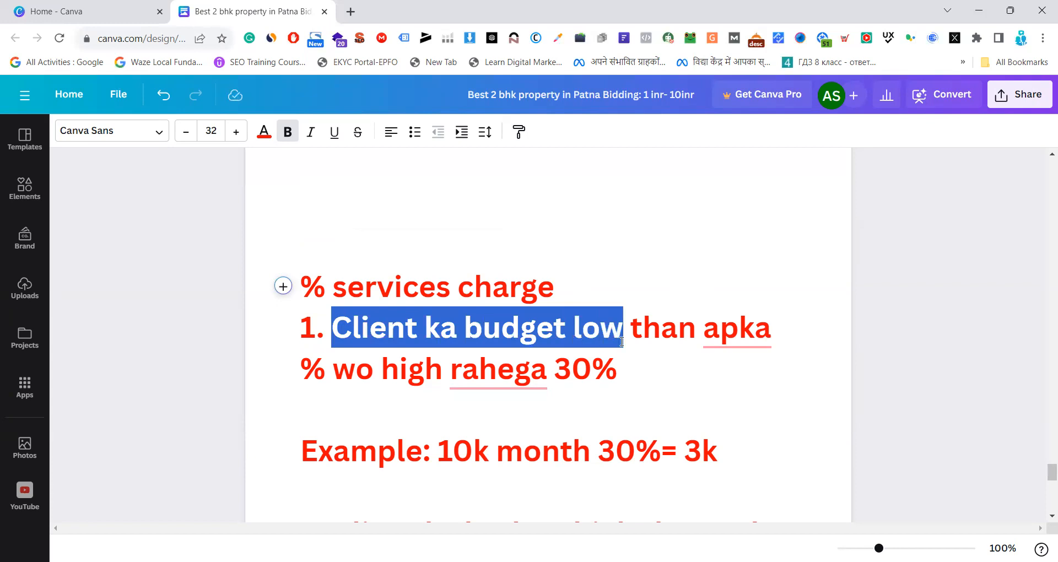
pyautogui.click(696, 348)
pyautogui.moveTo(628, 329); pyautogui.dragTo(548, 364)
pyautogui.click(635, 361)
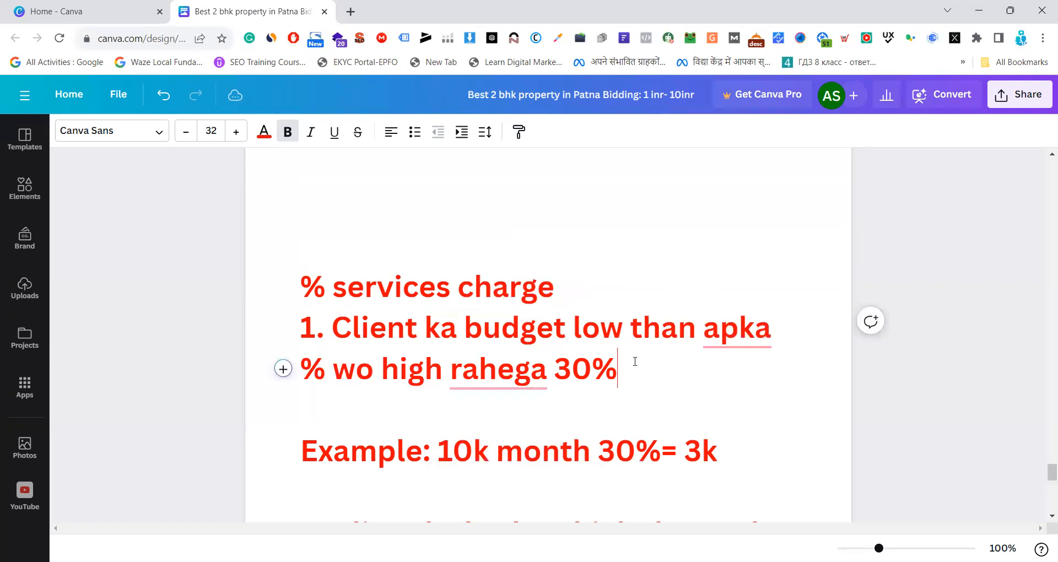
pyautogui.hotkey('shift', 'Left')
pyautogui.hotkey('shift', 'Left')
pyautogui.hotkey('shift', 'Left')
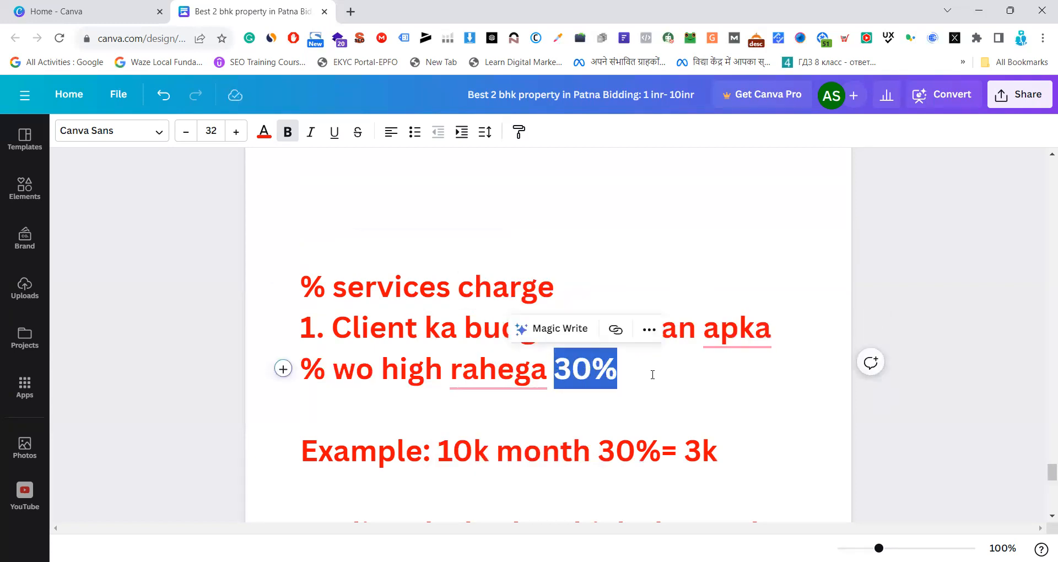
pyautogui.click(652, 375)
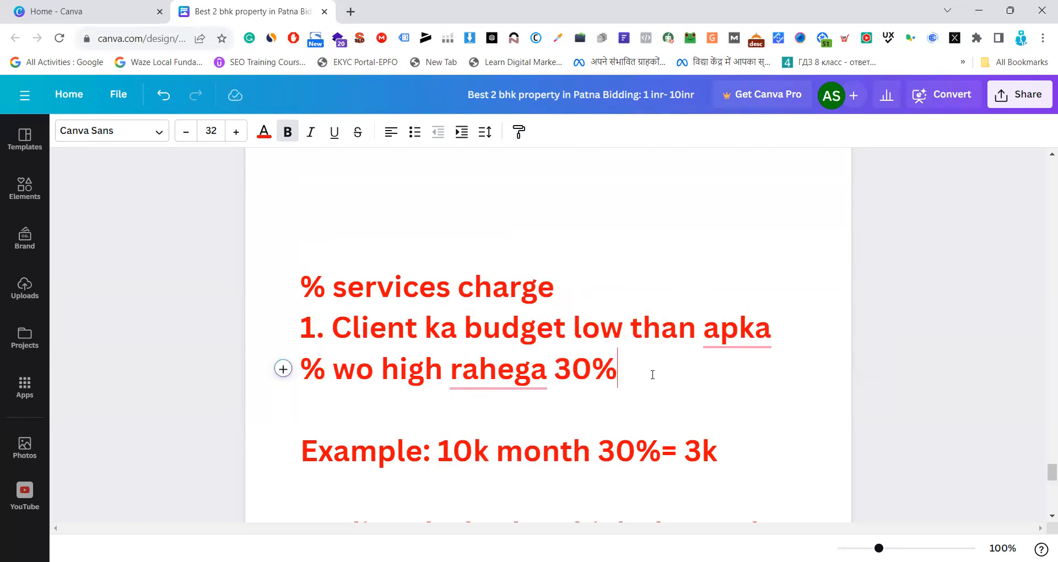
# Highlight "10k month 30%" and the resulting "3k" in the low-budget example
pyautogui.scroll(-2, 639, 373)
pyautogui.scroll(1, 540, 366)
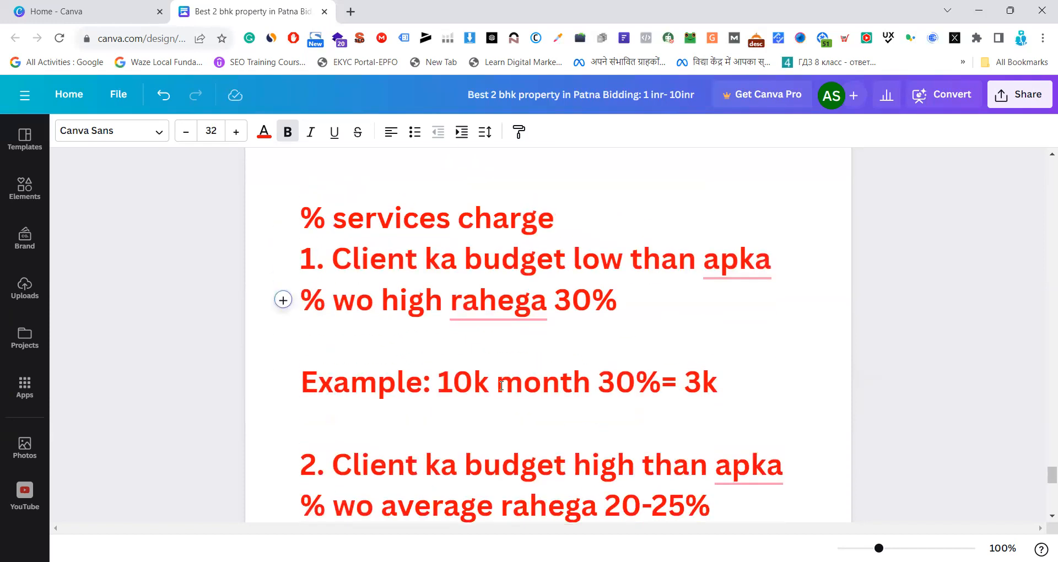
pyautogui.moveTo(444, 387); pyautogui.dragTo(656, 387)
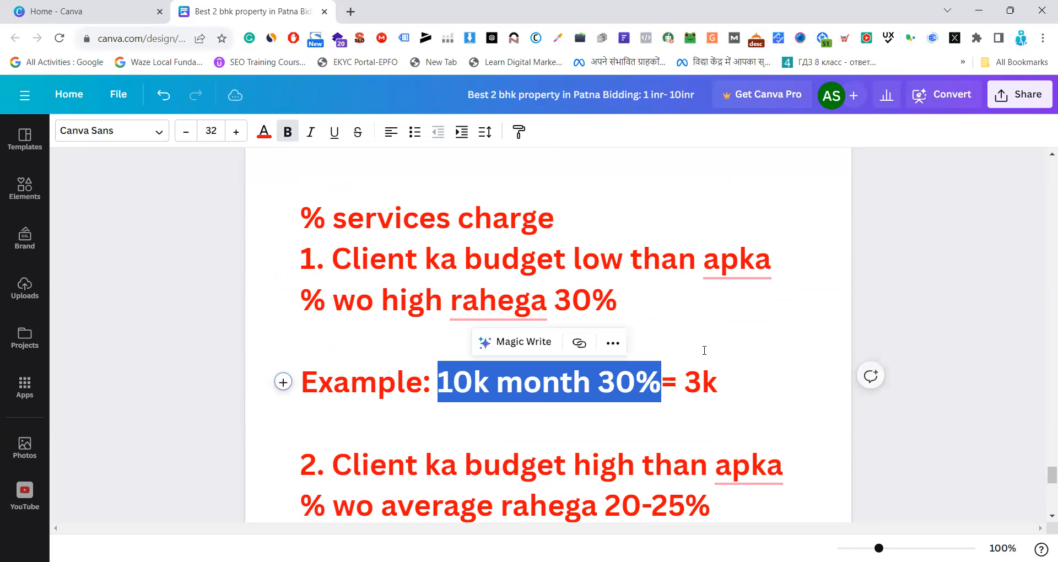
pyautogui.click(737, 331)
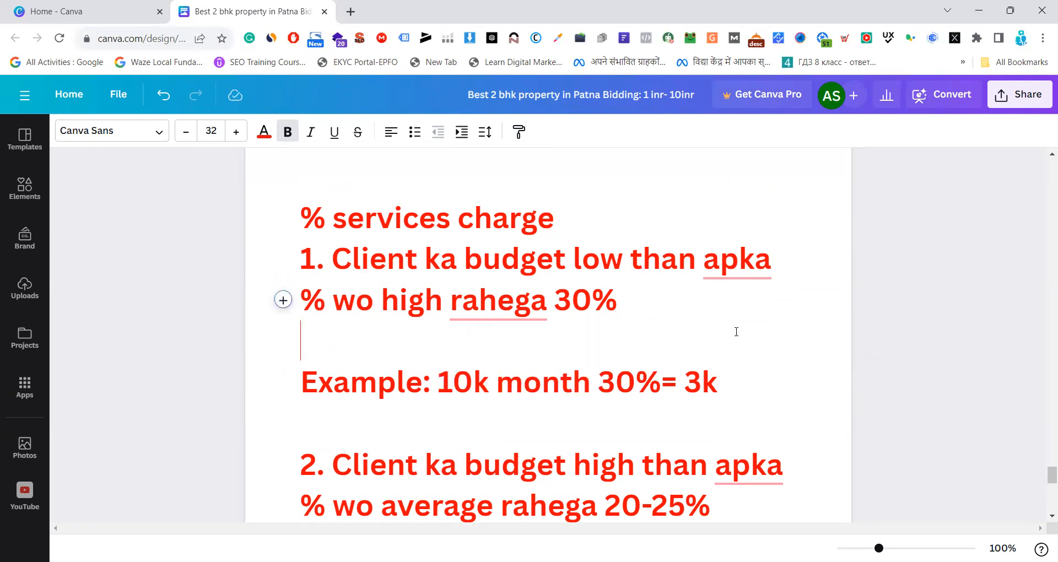
pyautogui.moveTo(431, 382); pyautogui.dragTo(599, 386)
pyautogui.moveTo(684, 382); pyautogui.dragTo(716, 378)
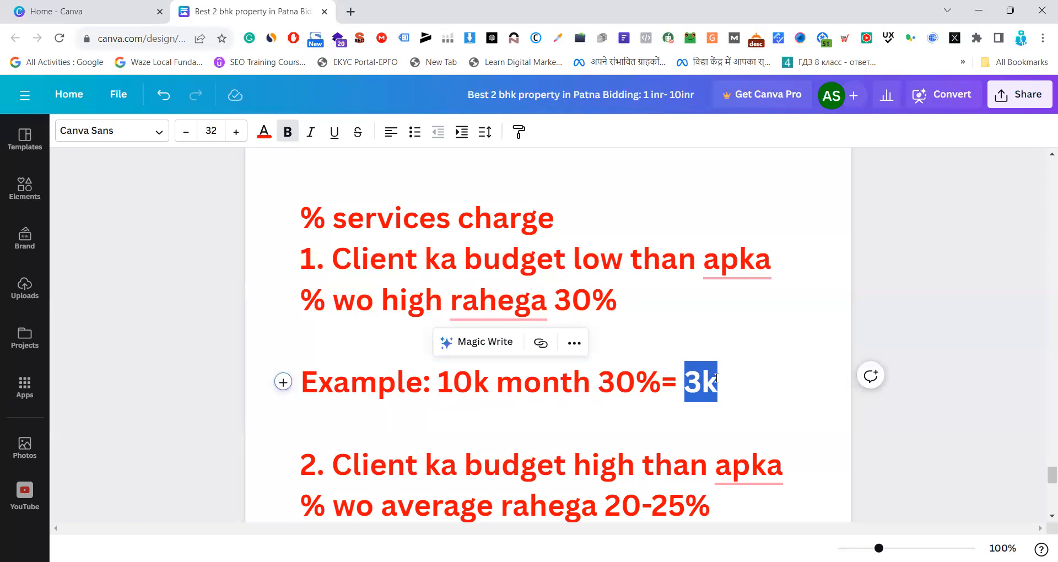
pyautogui.click(725, 374)
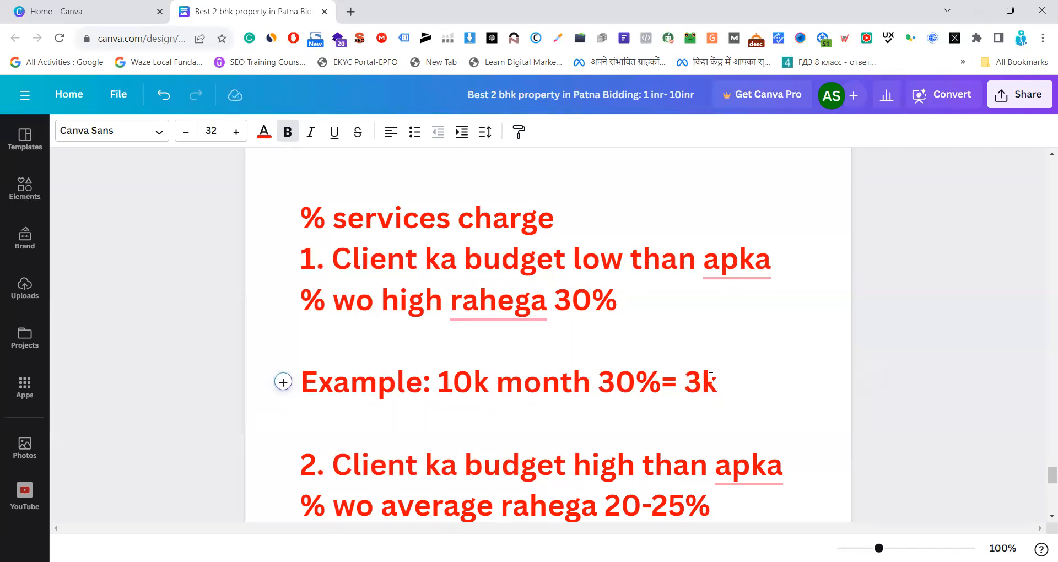
pyautogui.doubleClick(711, 377)
pyautogui.click(757, 379)
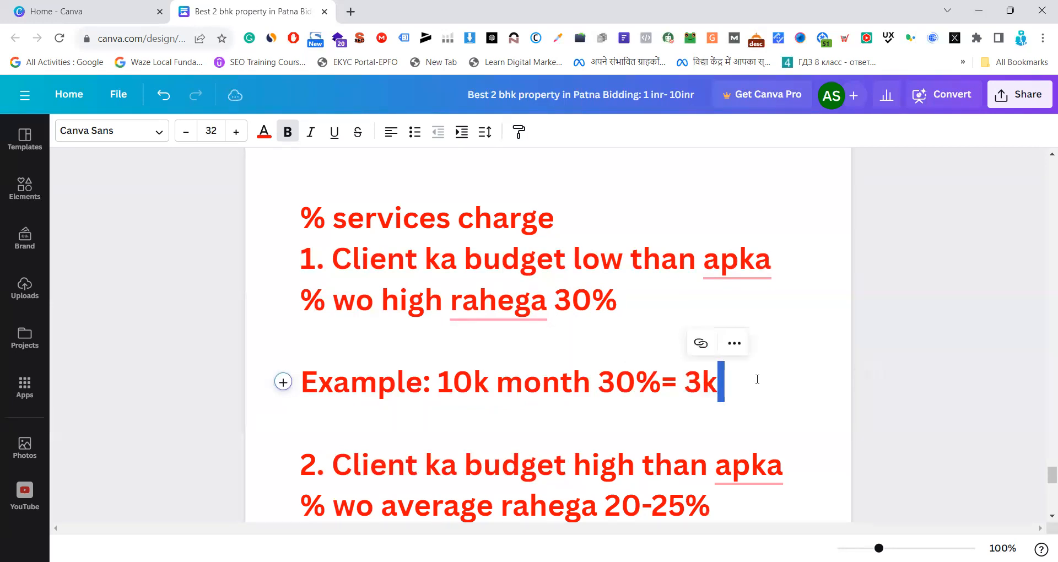
# Highlight "high" and "rahega 20-25%" in the second service charge rule about high client budgets
pyautogui.scroll(-1, 757, 400)
pyautogui.click(502, 395)
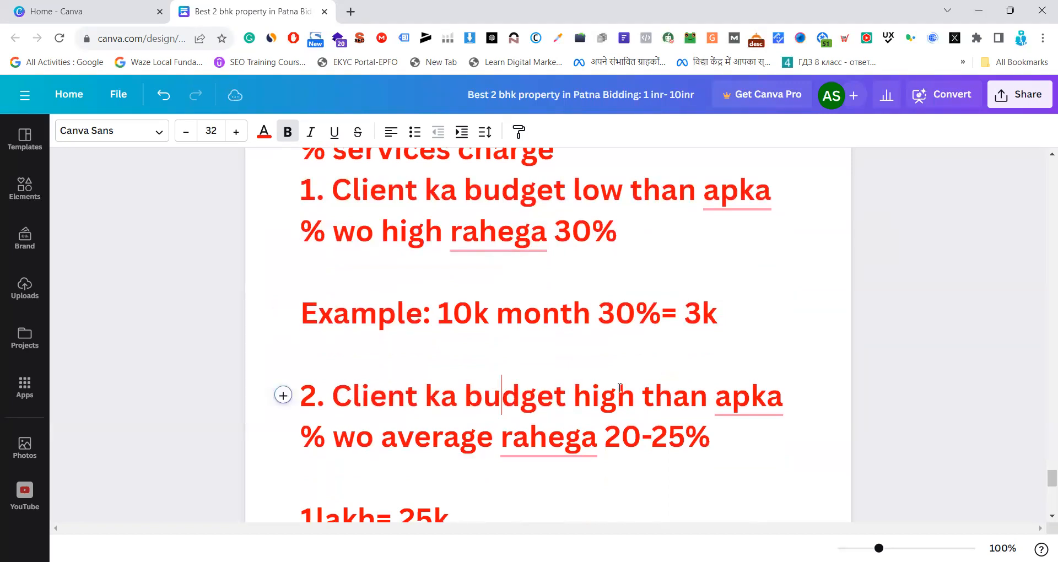
pyautogui.doubleClick(602, 394)
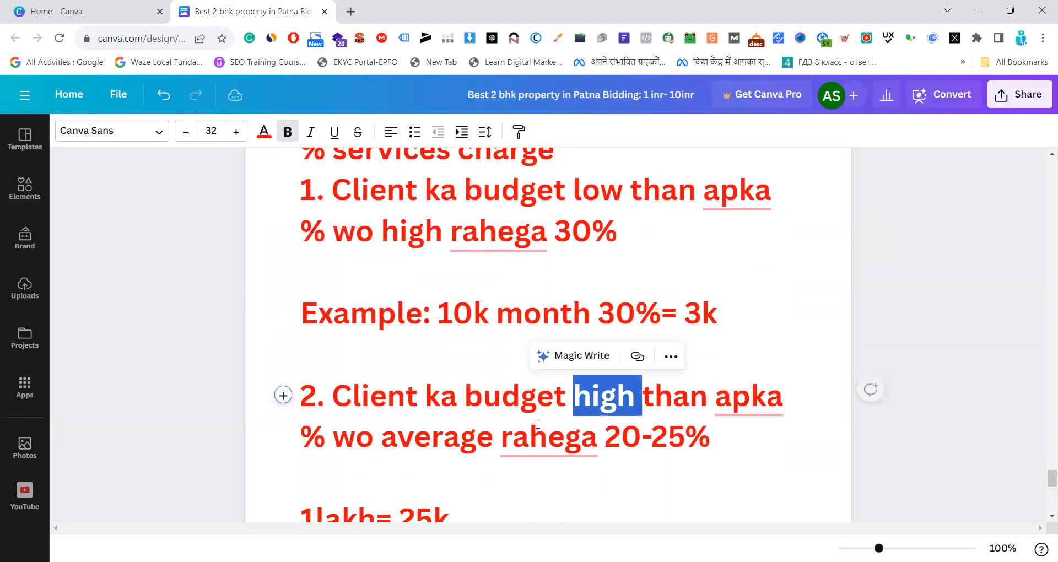
pyautogui.click(427, 431)
pyautogui.moveTo(584, 431)
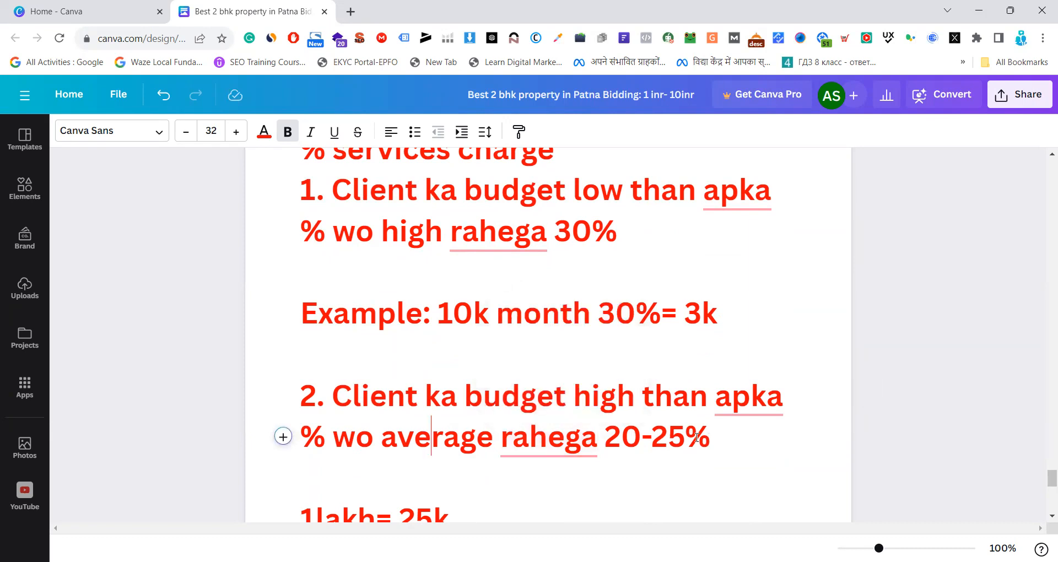
pyautogui.moveTo(721, 440); pyautogui.dragTo(502, 438)
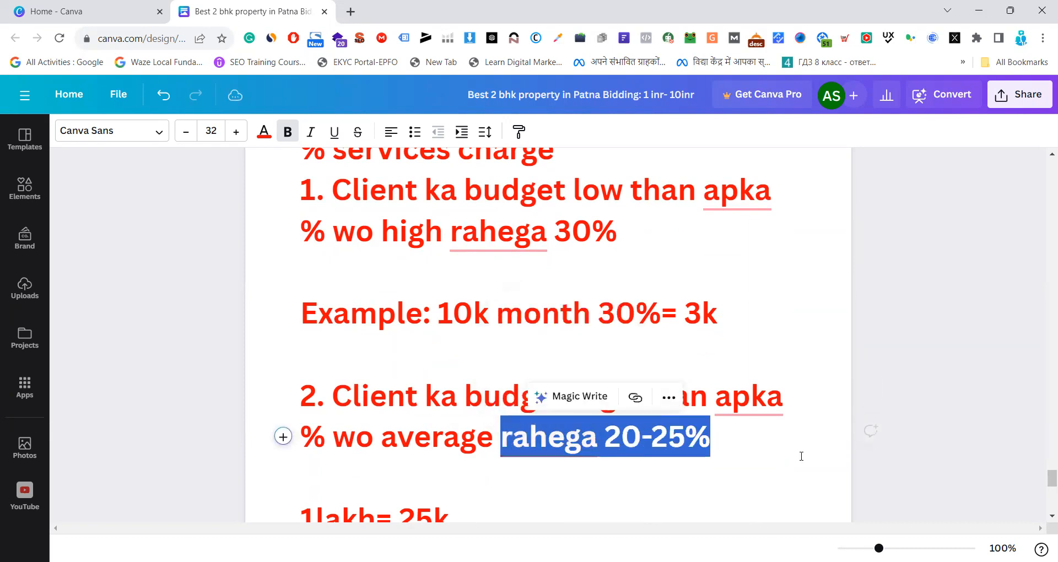
pyautogui.click(792, 444)
# Highlight "25k" and then the whole "1lakh= 25k" line in the high-budget examples
pyautogui.scroll(-4, 791, 441)
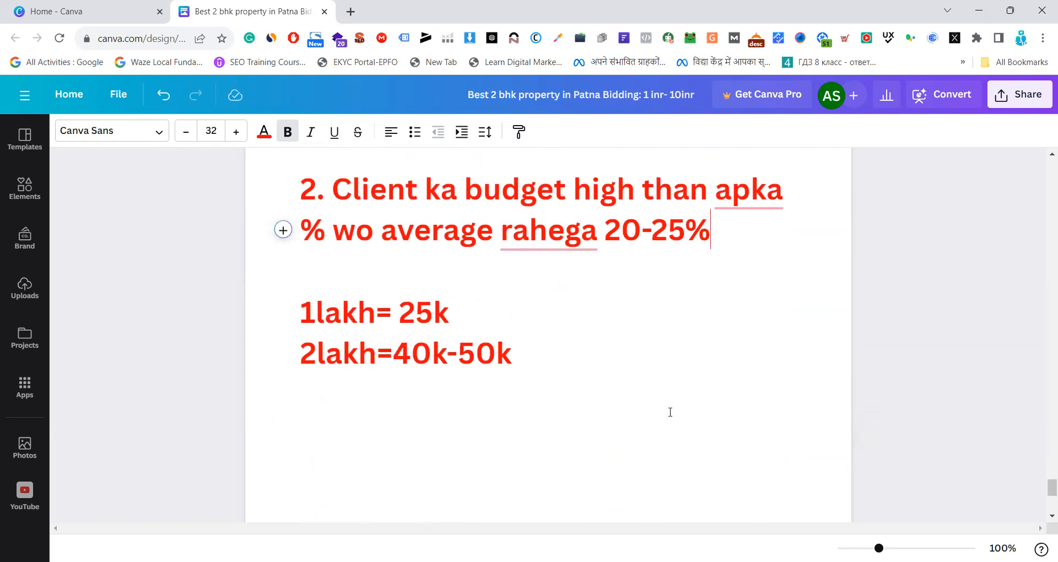
pyautogui.moveTo(300, 313); pyautogui.dragTo(460, 314)
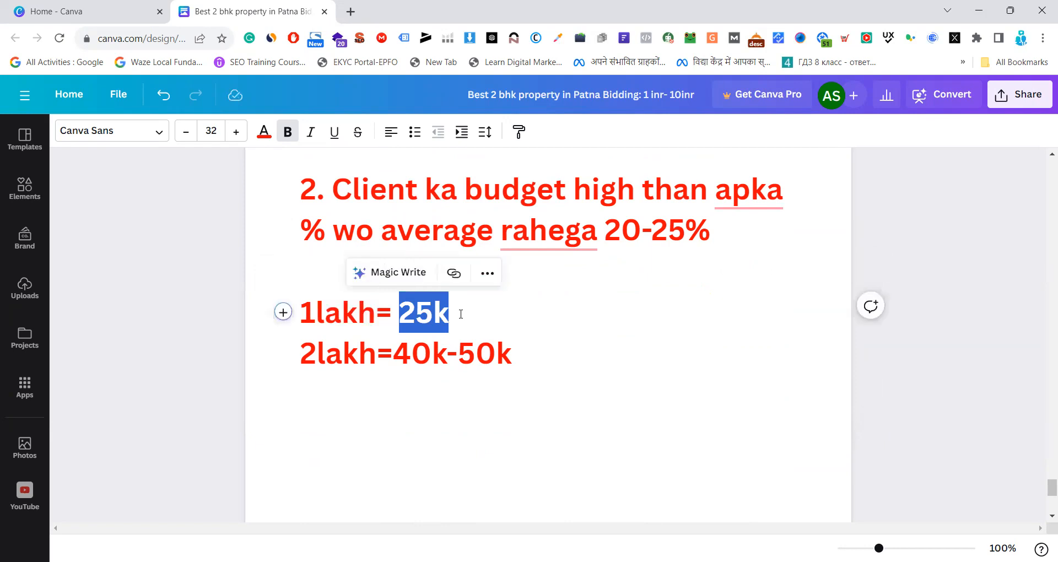
pyautogui.moveTo(460, 314); pyautogui.dragTo(398, 315)
pyautogui.click(460, 309)
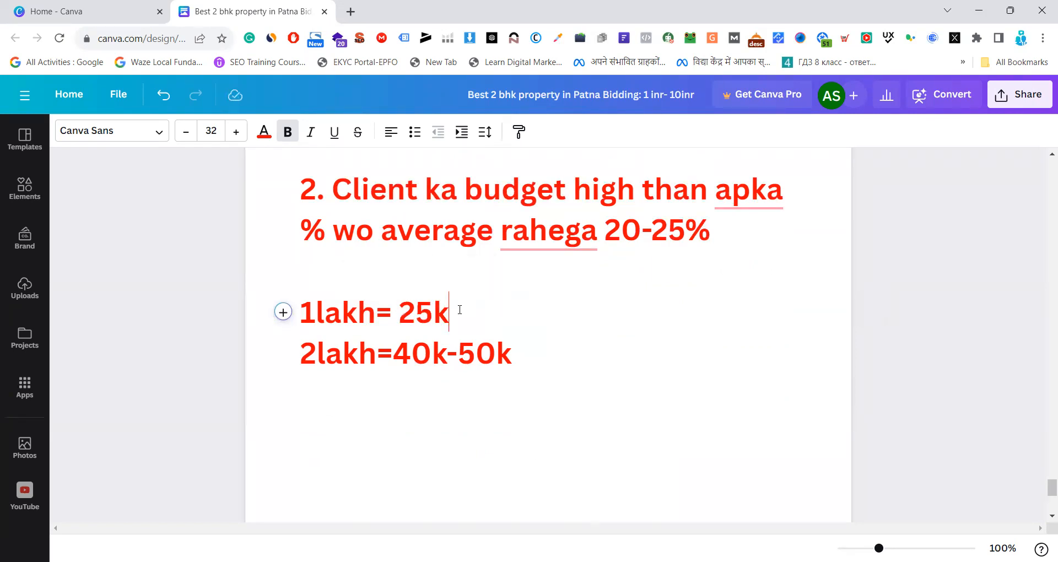
pyautogui.moveTo(451, 314); pyautogui.dragTo(300, 315)
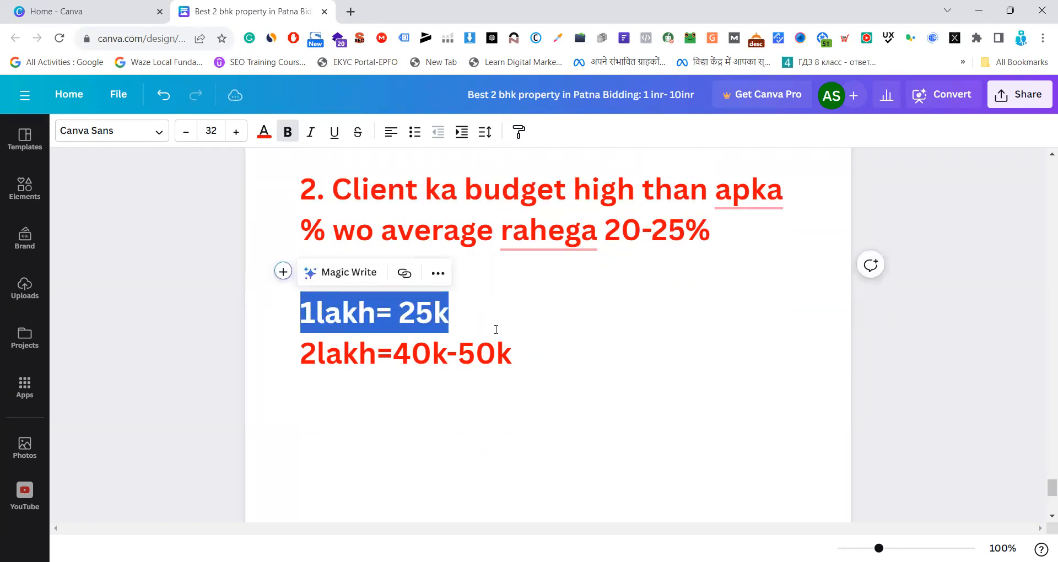
pyautogui.click(486, 310)
pyautogui.moveTo(450, 313); pyautogui.dragTo(303, 313)
pyautogui.click(563, 353)
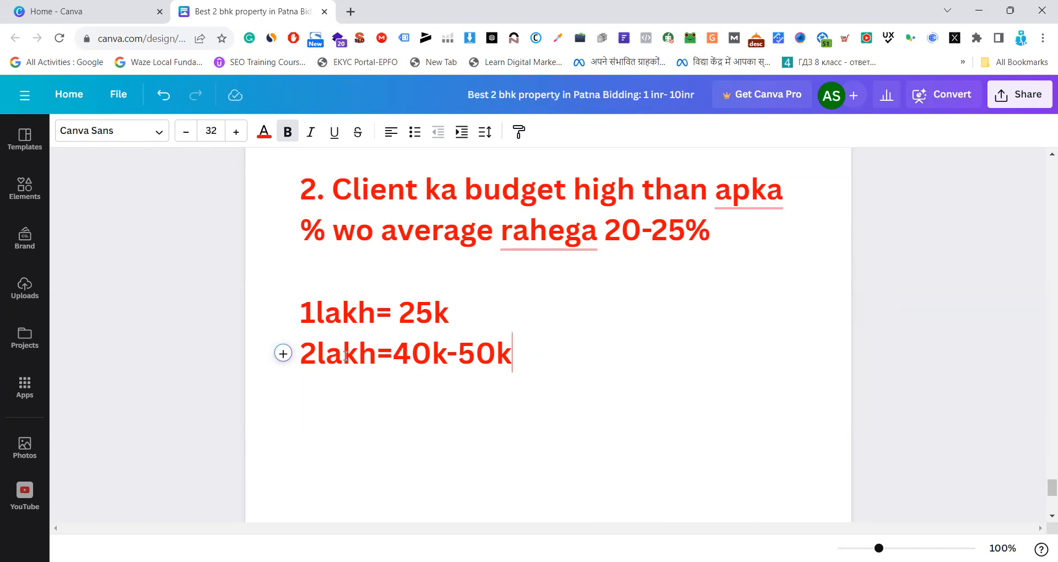
# Highlight "2lakh" and then "40k-50k" in the second high-budget example, and clear the selection
pyautogui.moveTo(301, 355); pyautogui.dragTo(377, 356)
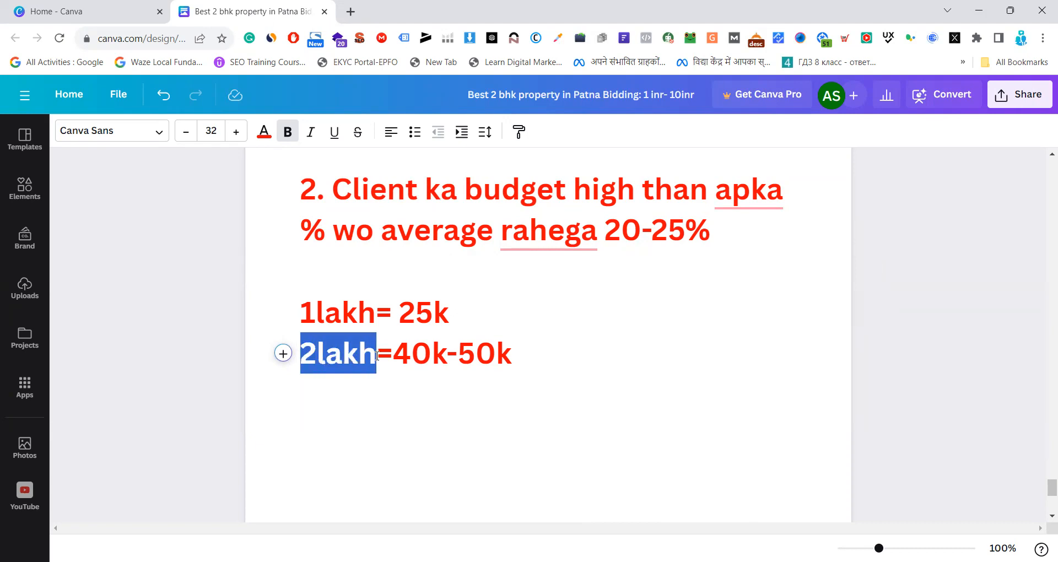
pyautogui.click(546, 361)
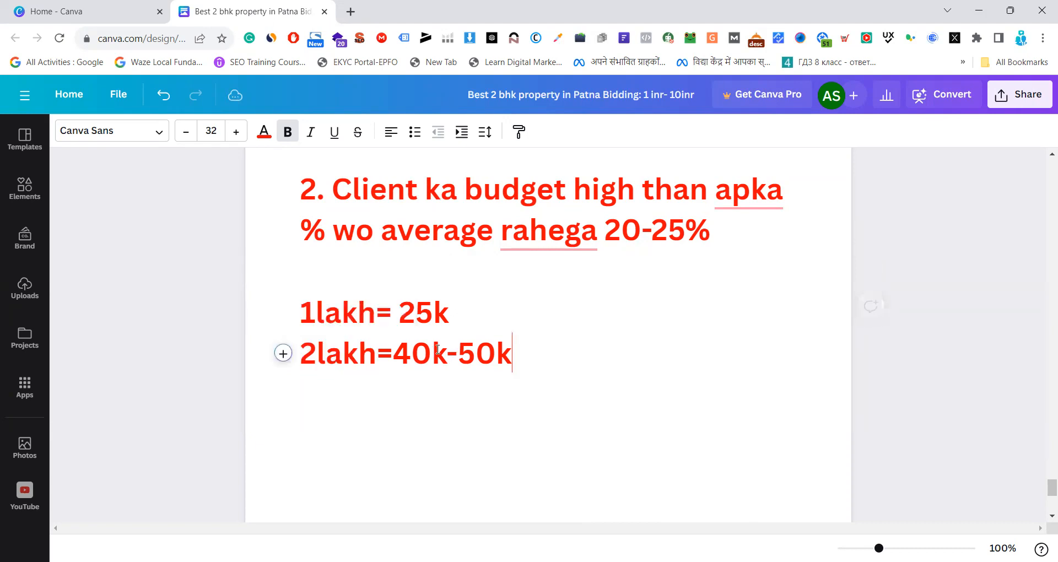
pyautogui.moveTo(404, 353); pyautogui.dragTo(521, 353)
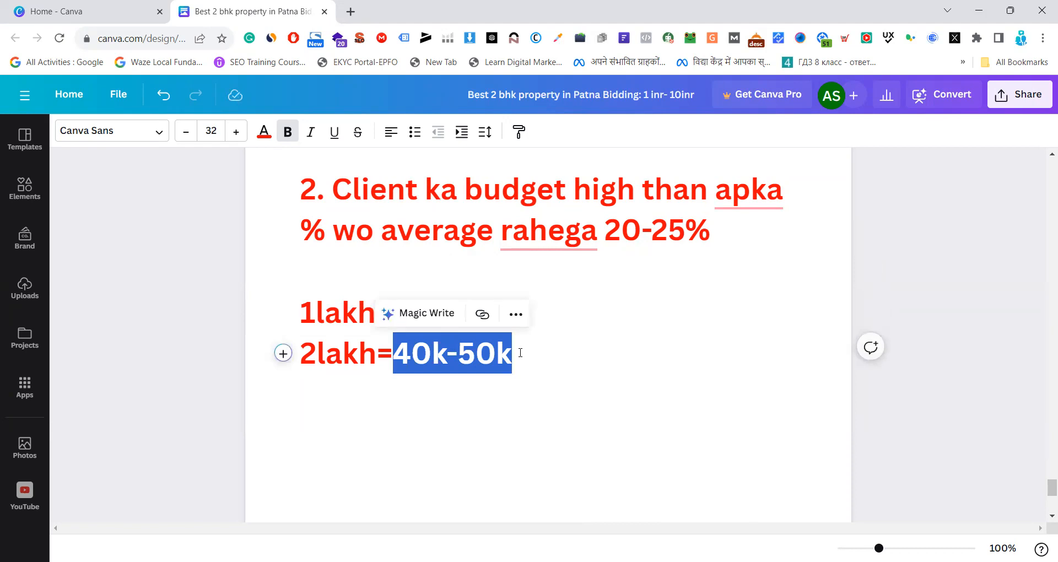
pyautogui.click(537, 350)
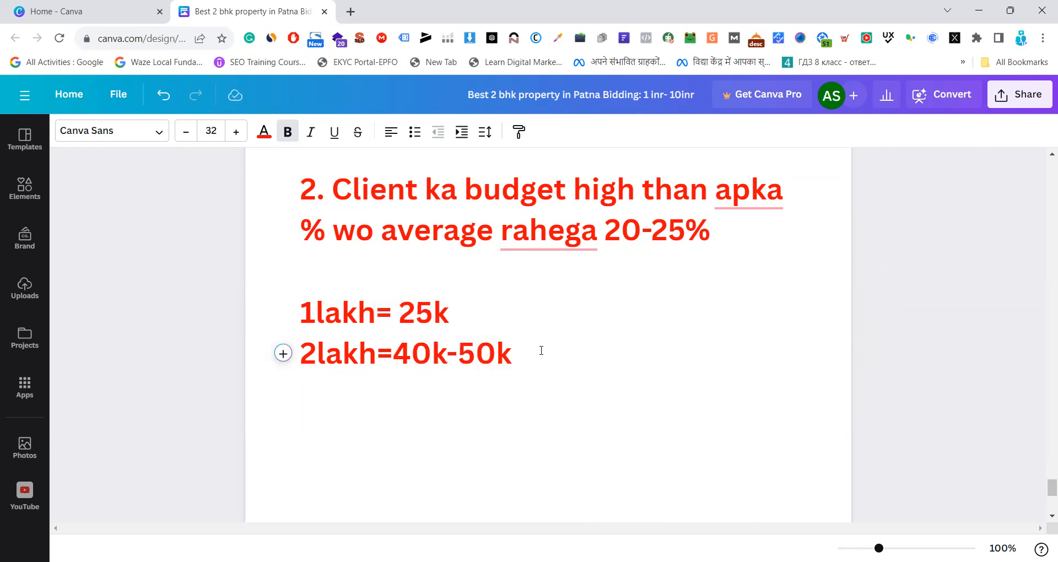
# Dismiss the spelling flag on "rahega" in the high-budget service charge rule and review the surrounding rules and examples
pyautogui.scroll(3, 540, 351)
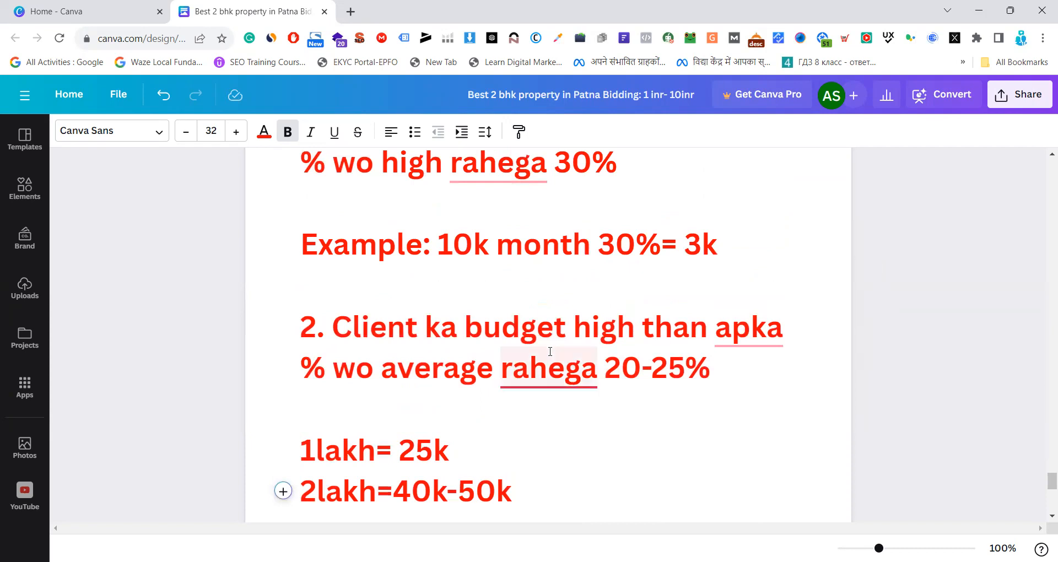
pyautogui.moveTo(543, 377)
pyautogui.click(546, 470)
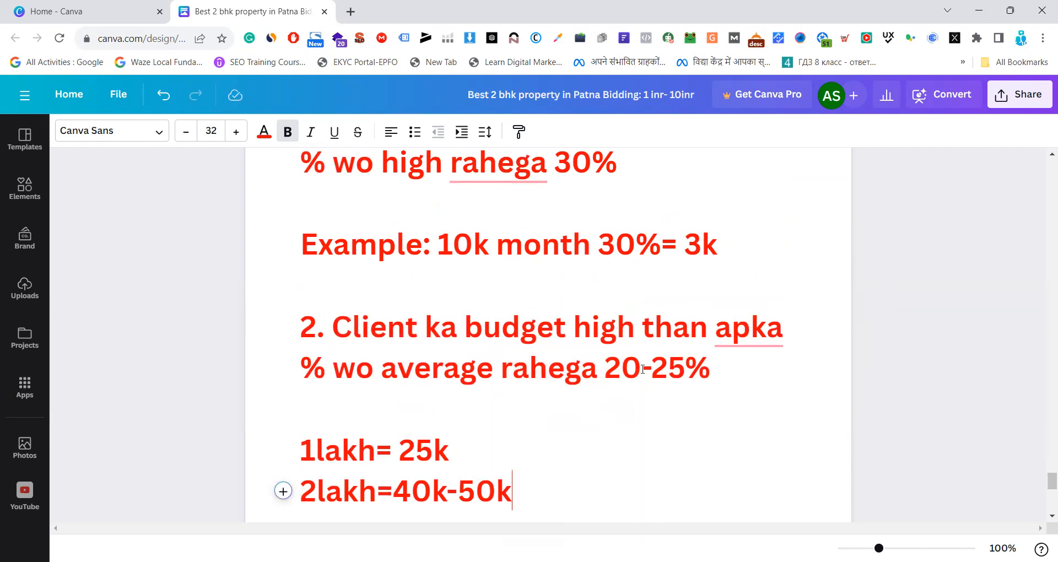
pyautogui.scroll(14, 571, 334)
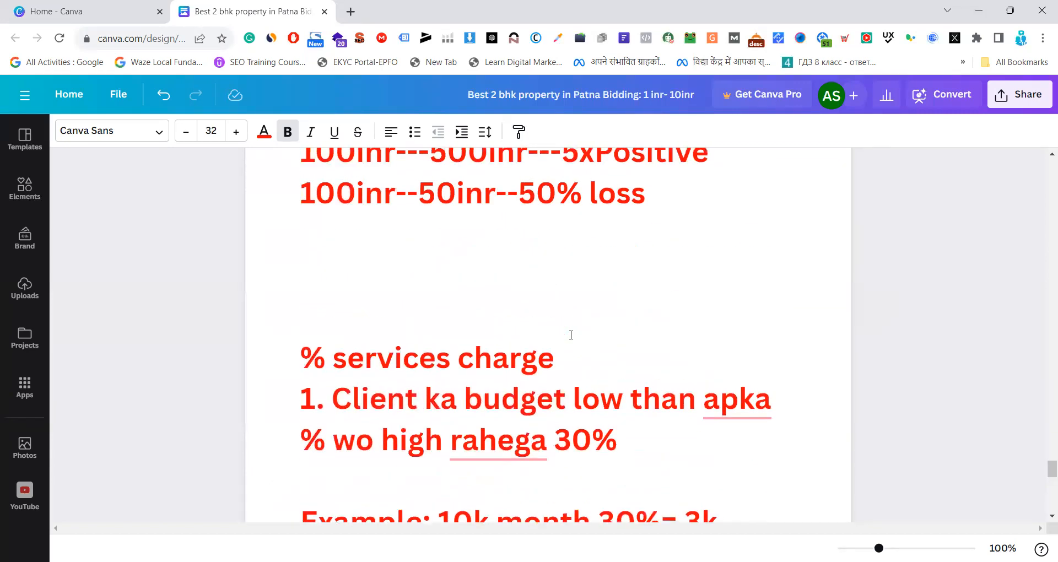
pyautogui.scroll(-14, 571, 335)
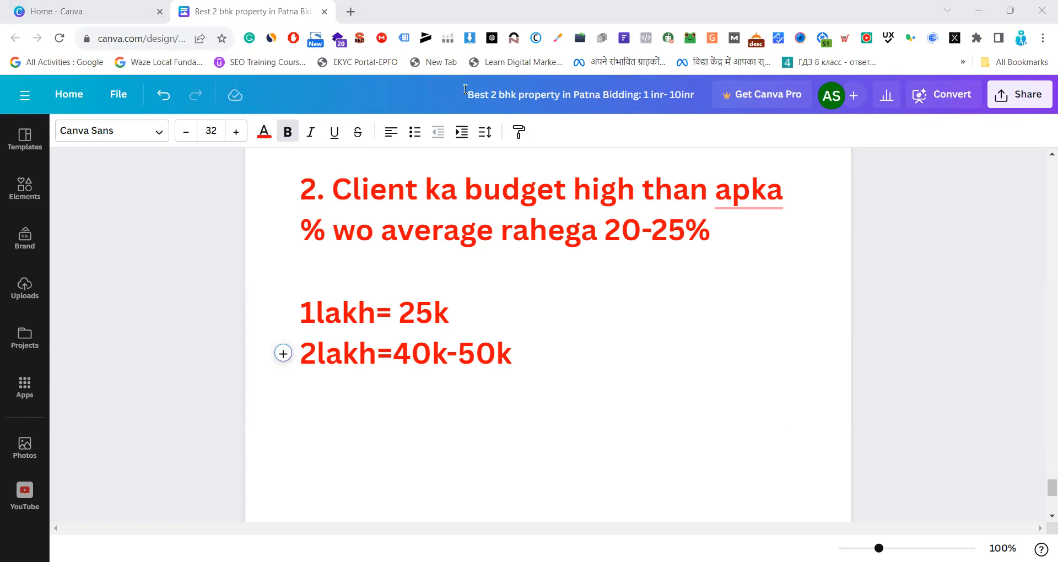
# Search the web for "google ads" in a new browser tab
pyautogui.click(350, 11)
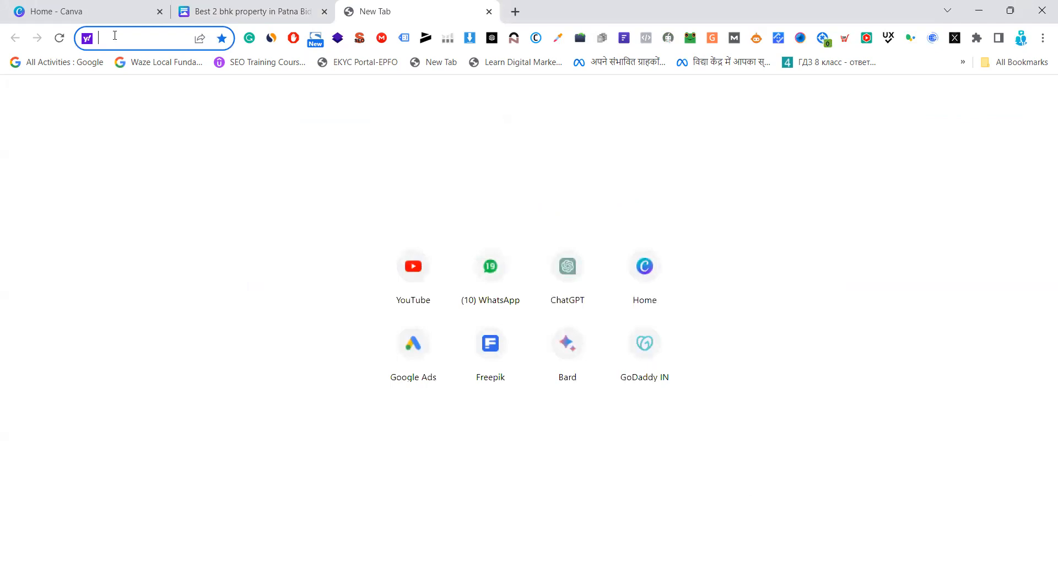
pyautogui.write('goog')
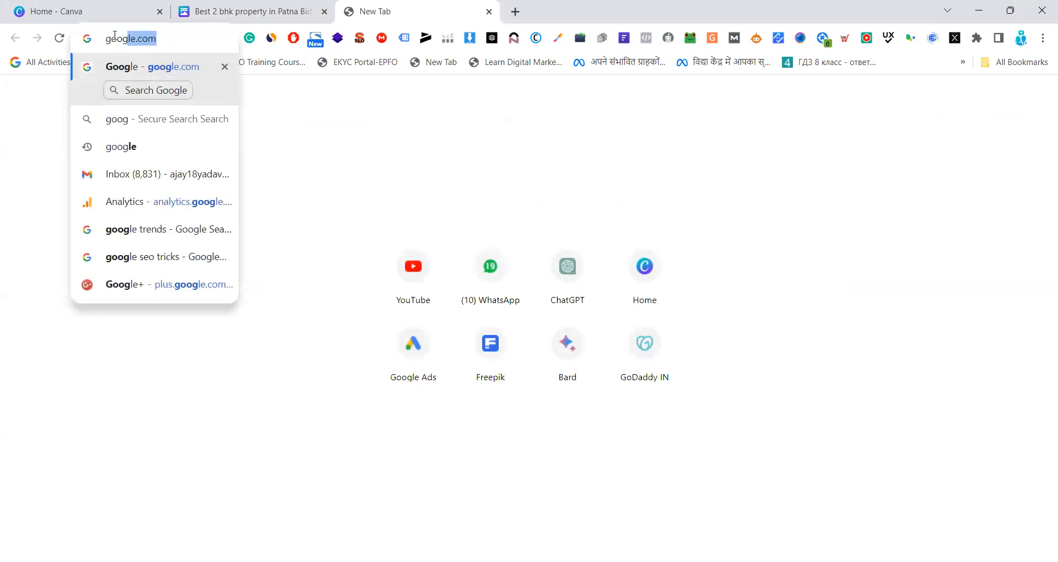
pyautogui.write('le ads')
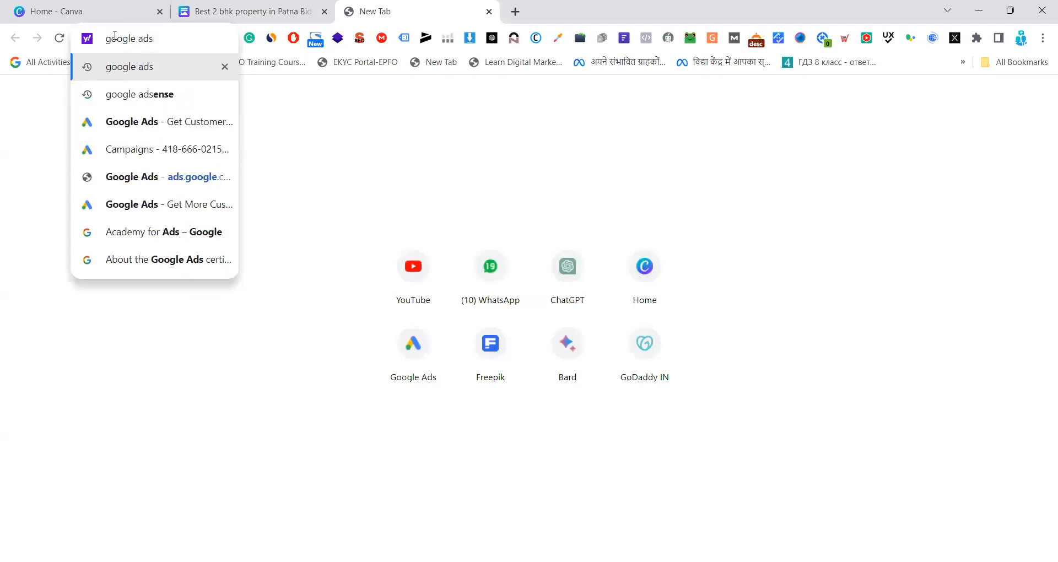
pyautogui.press('Return')
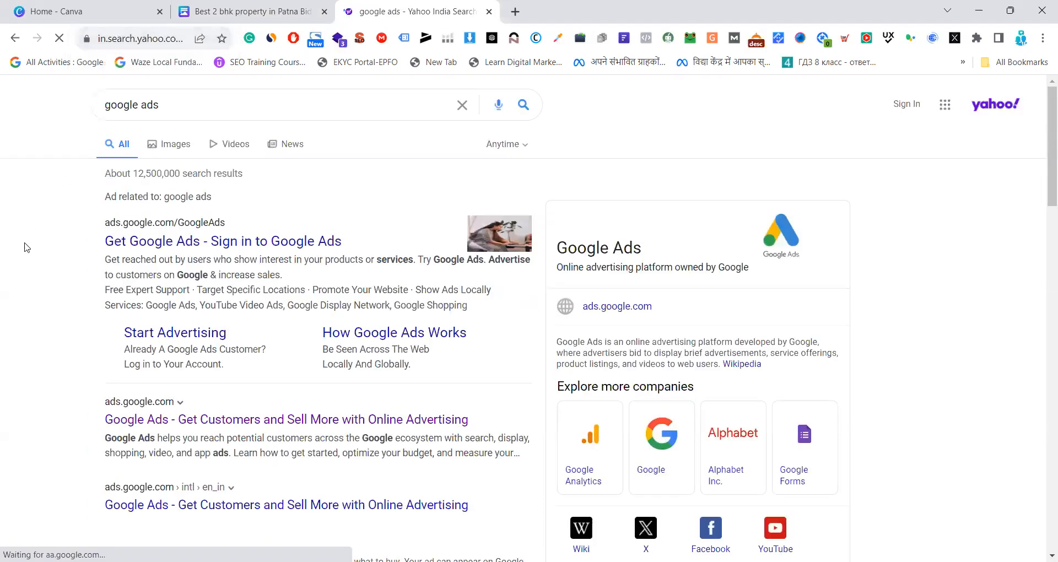
# Open the Google Ads site from the sponsored result, sign in, and select the account marked Cancelled
pyautogui.click(194, 248)
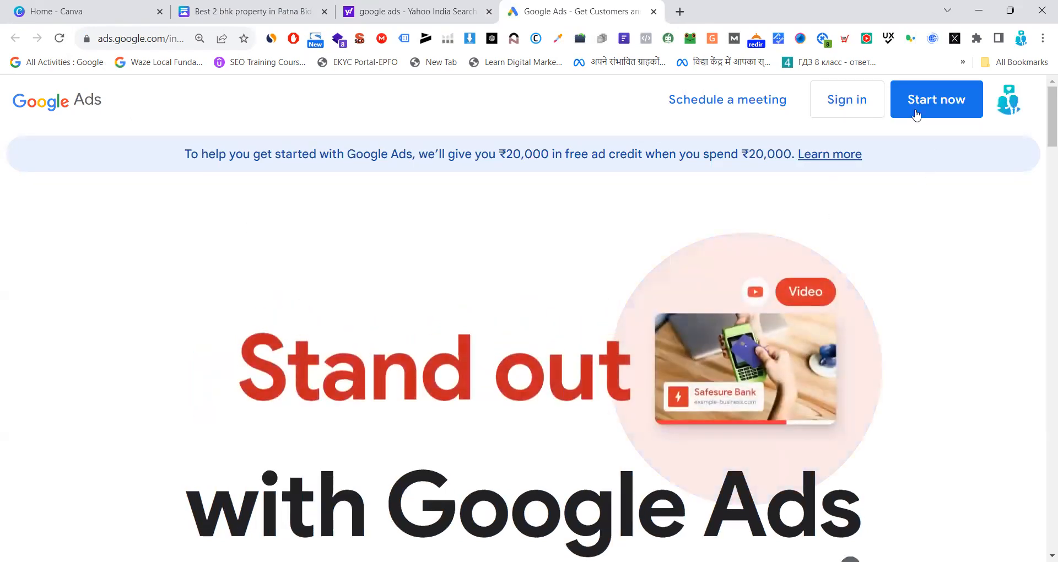
pyautogui.click(847, 104)
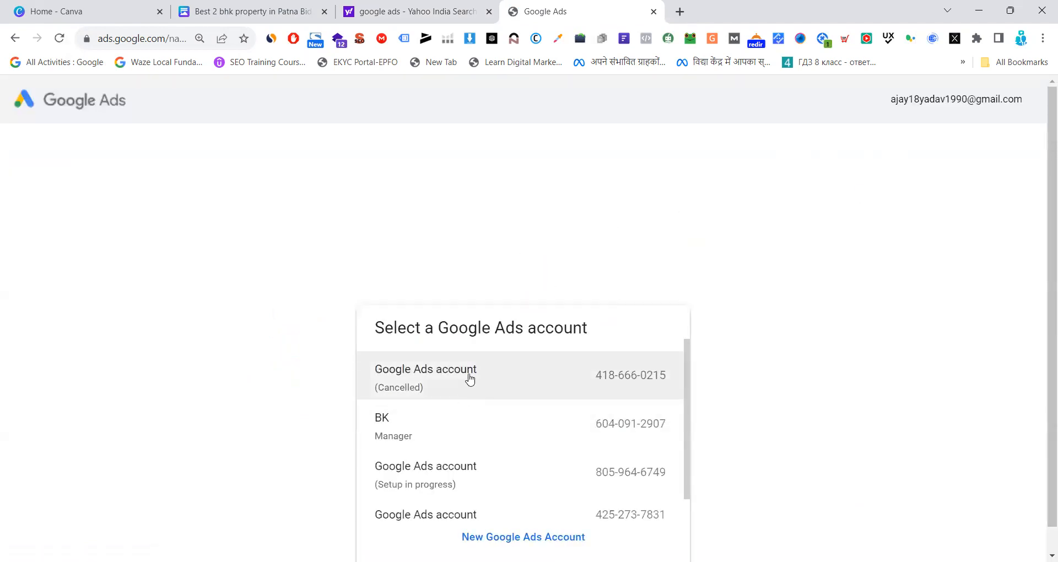
pyautogui.click(469, 379)
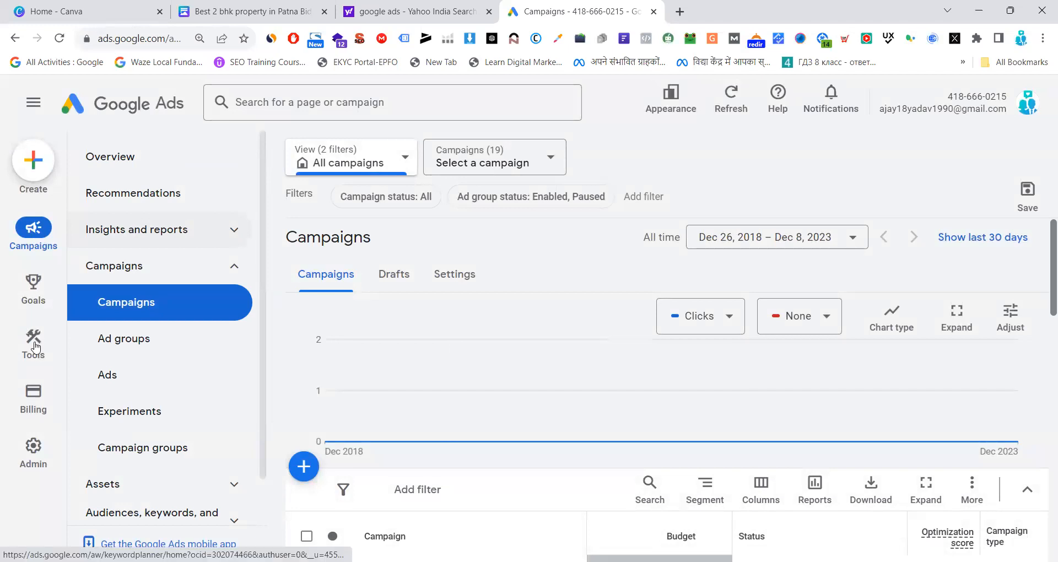
# Open the Google Ads Keyword Planner and start discovering new keywords
pyautogui.click(135, 232)
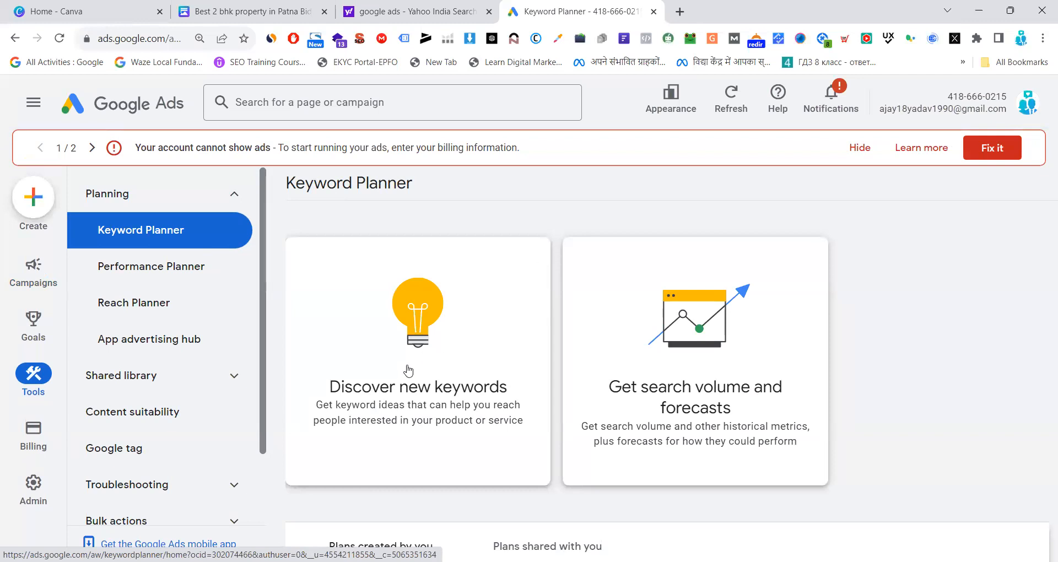
pyautogui.scroll(-3, 408, 369)
pyautogui.scroll(2, 419, 276)
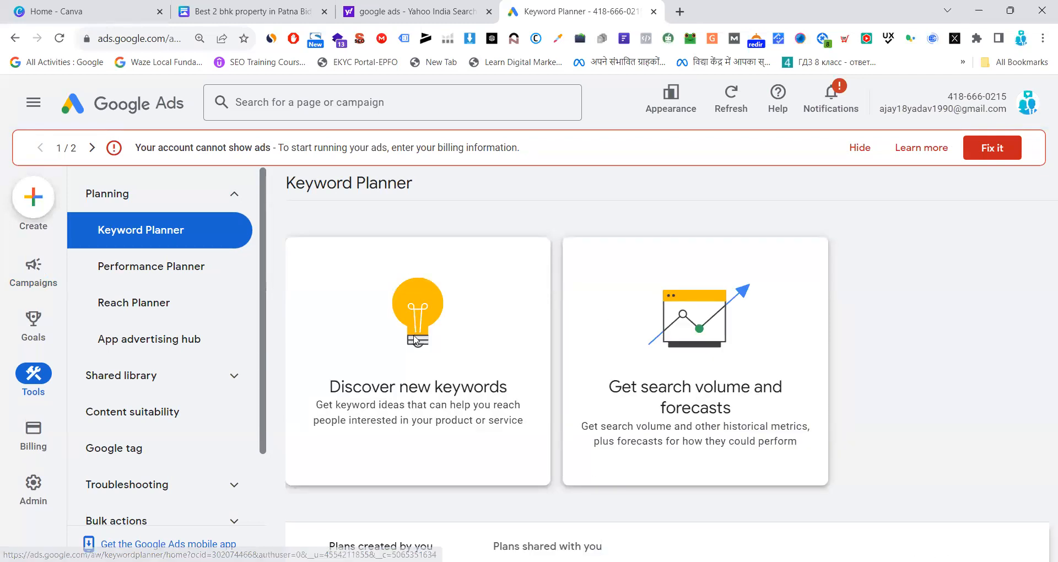
pyautogui.click(414, 338)
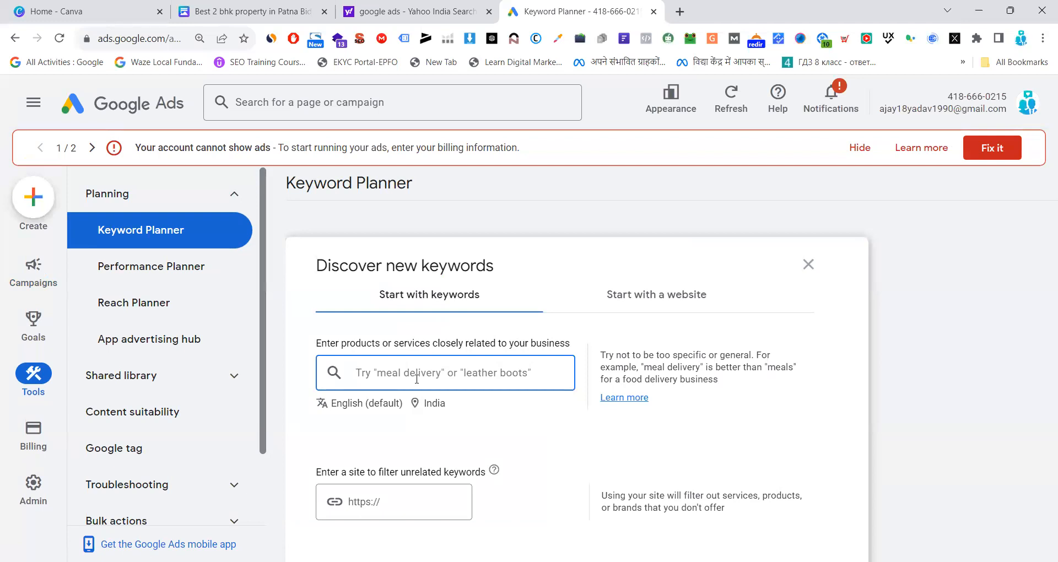
# Add "property in patna" as the first seed keyword for the keyword discovery
pyautogui.write('2')
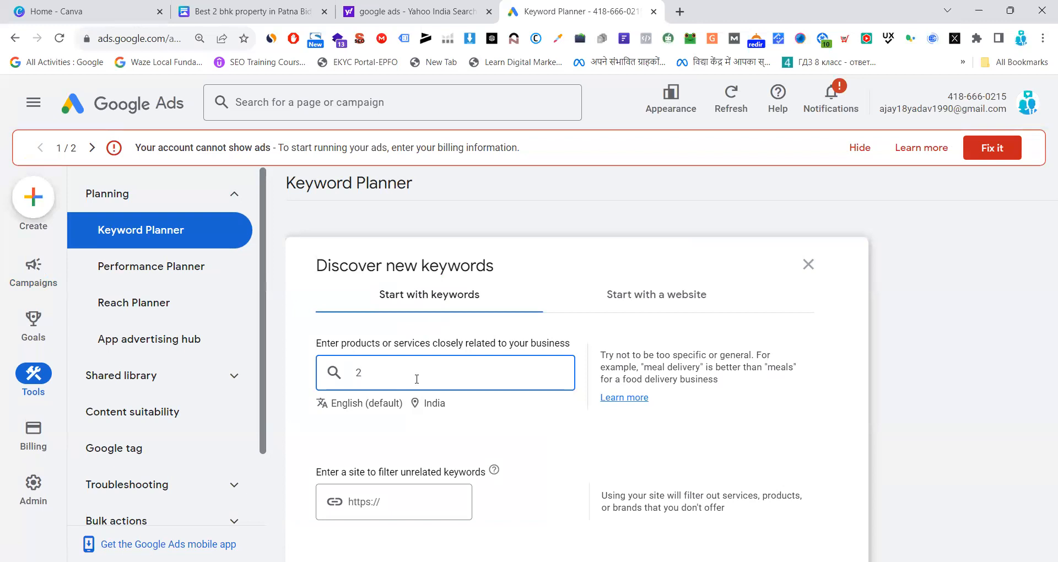
pyautogui.press('BackSpace')
pyautogui.write('b')
pyautogui.press('BackSpace')
pyautogui.press('BackSpace')
pyautogui.press('BackSpace')
pyautogui.press('BackSpace')
pyautogui.write('property in patna')
pyautogui.press('Return')
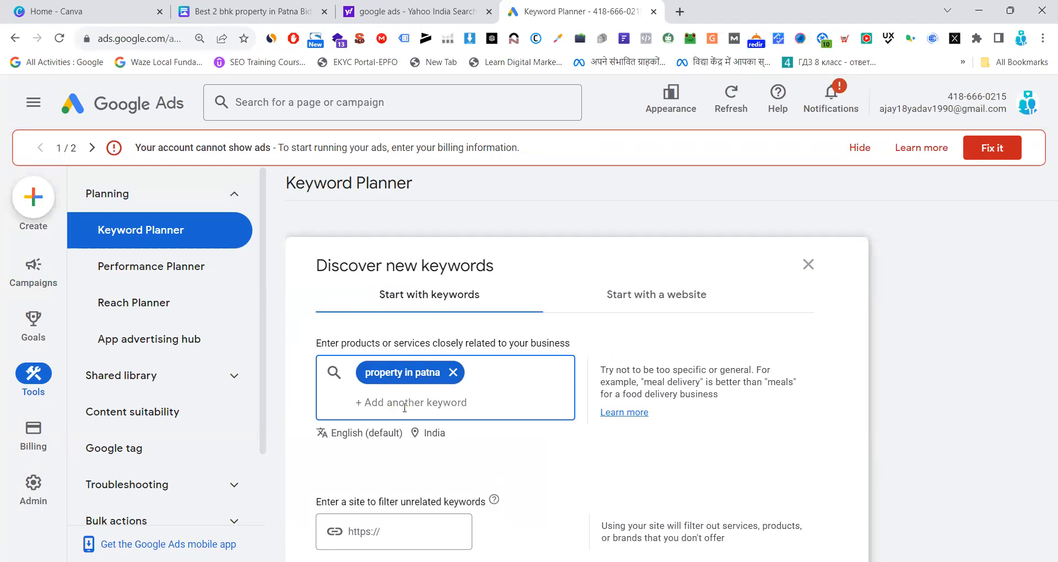
# Add "2 bhk flat in patna" as the second seed keyword and get the keyword results
pyautogui.write('2 bhk flat in patna')
pyautogui.press('Return')
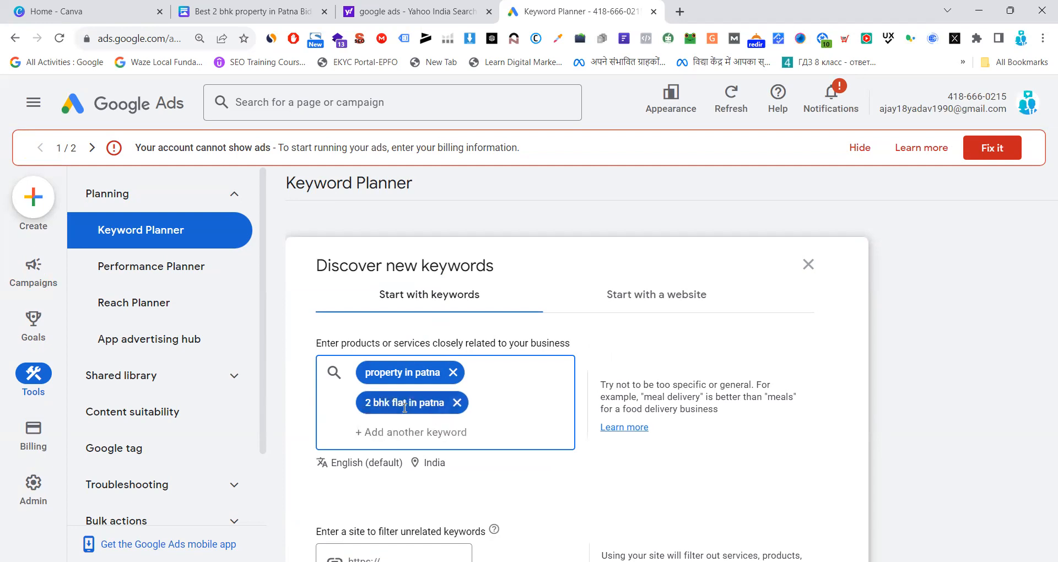
pyautogui.scroll(-2, 405, 410)
pyautogui.click(351, 510)
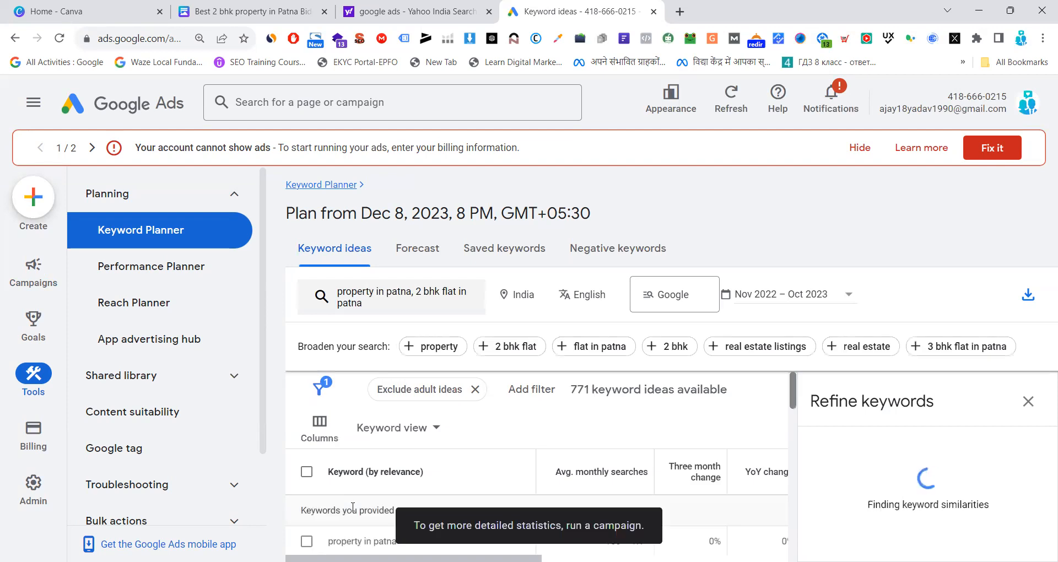
# Close the Refine keywords panel and hide the account alerts above the keyword ideas
pyautogui.click(1019, 403)
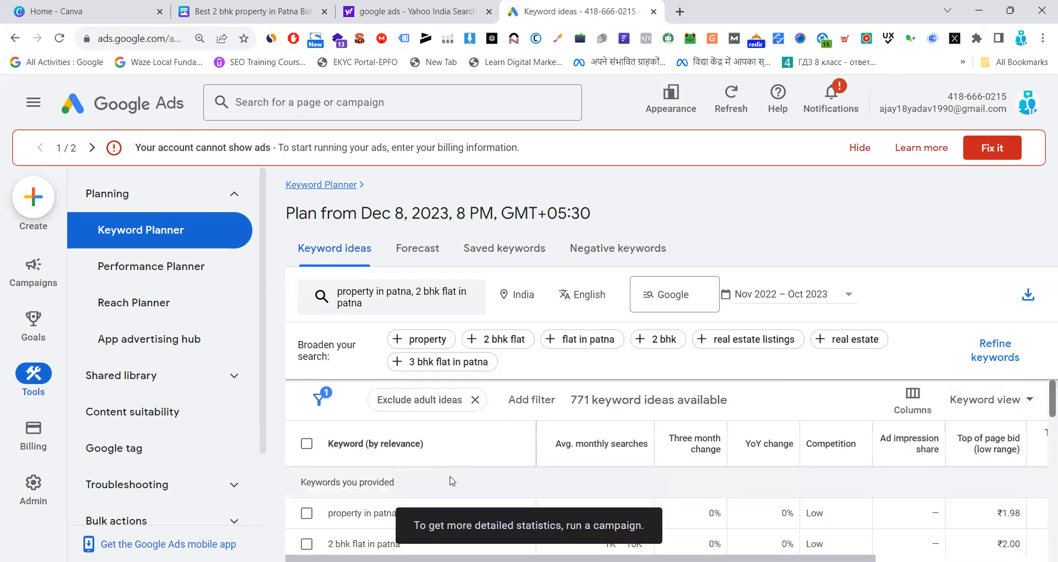
pyautogui.scroll(-1, 545, 488)
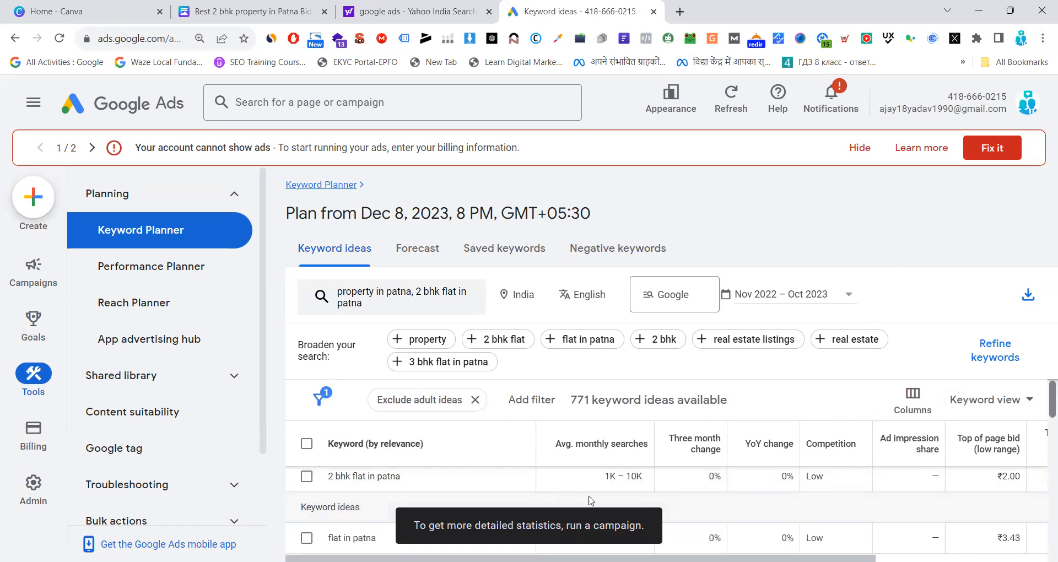
pyautogui.scroll(1, 590, 500)
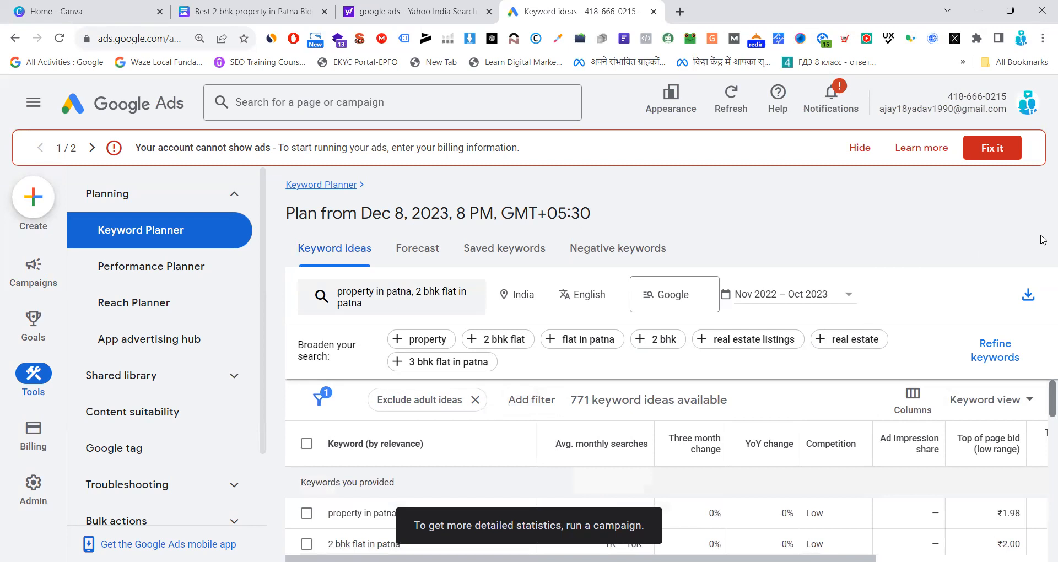
pyautogui.scroll(-2, 252, 375)
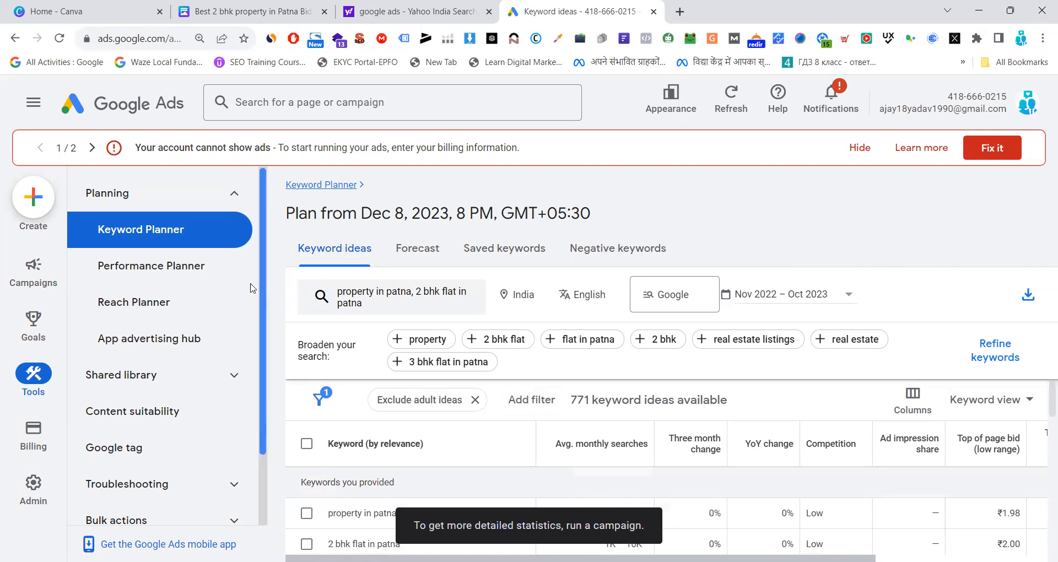
pyautogui.scroll(-2, 632, 392)
pyautogui.scroll(2, 633, 392)
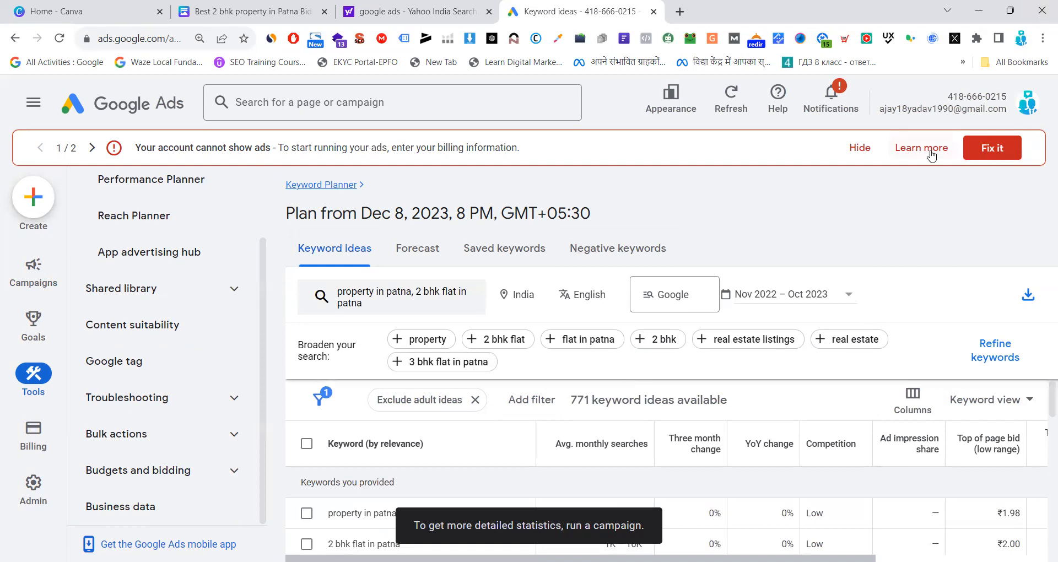
pyautogui.click(858, 152)
pyautogui.click(827, 153)
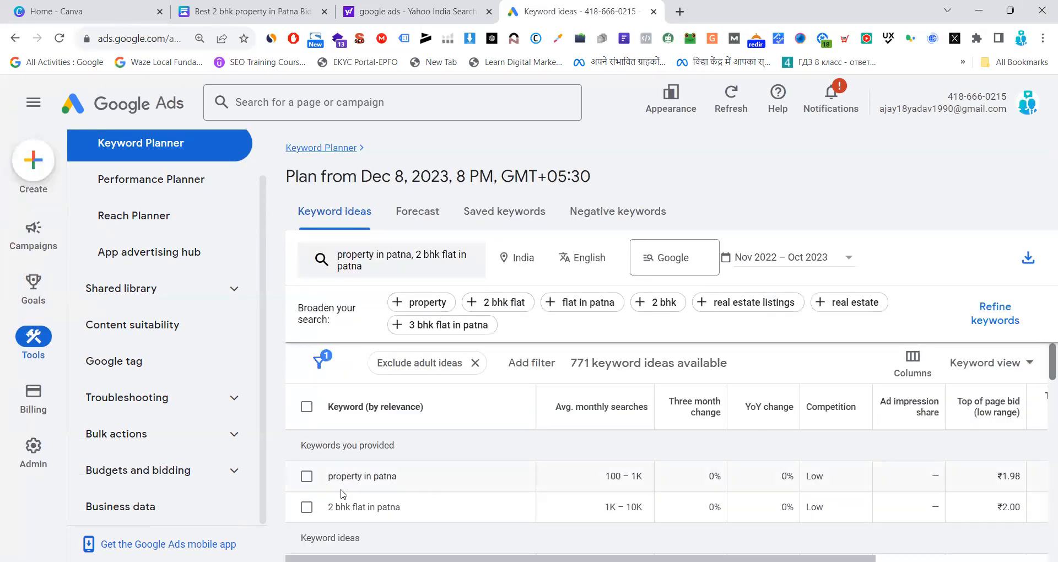
# Examine the average monthly searches and the low and high top-of-page bids for the two provided keywords
pyautogui.scroll(-5, 404, 489)
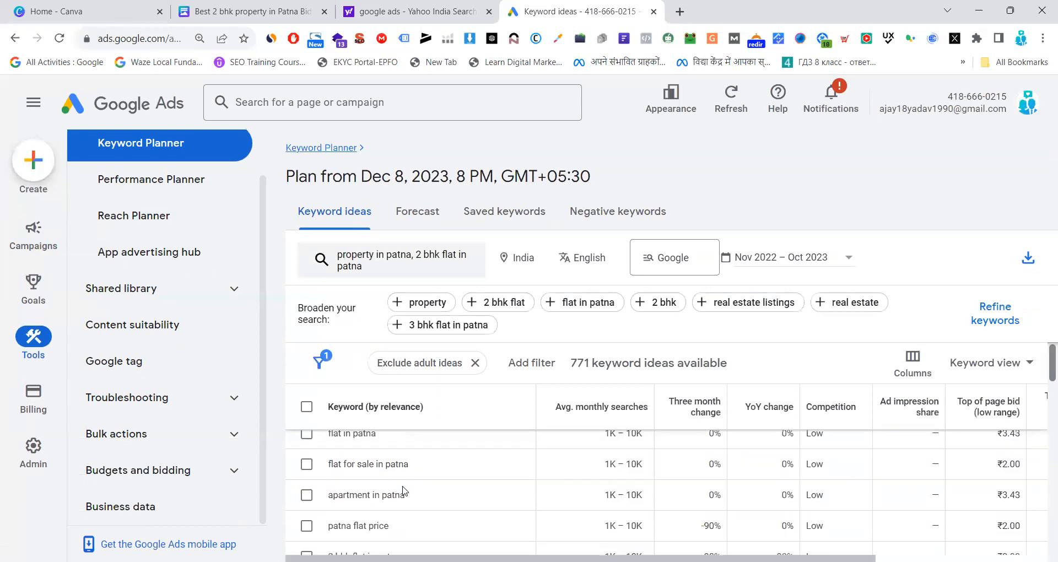
pyautogui.scroll(5, 416, 501)
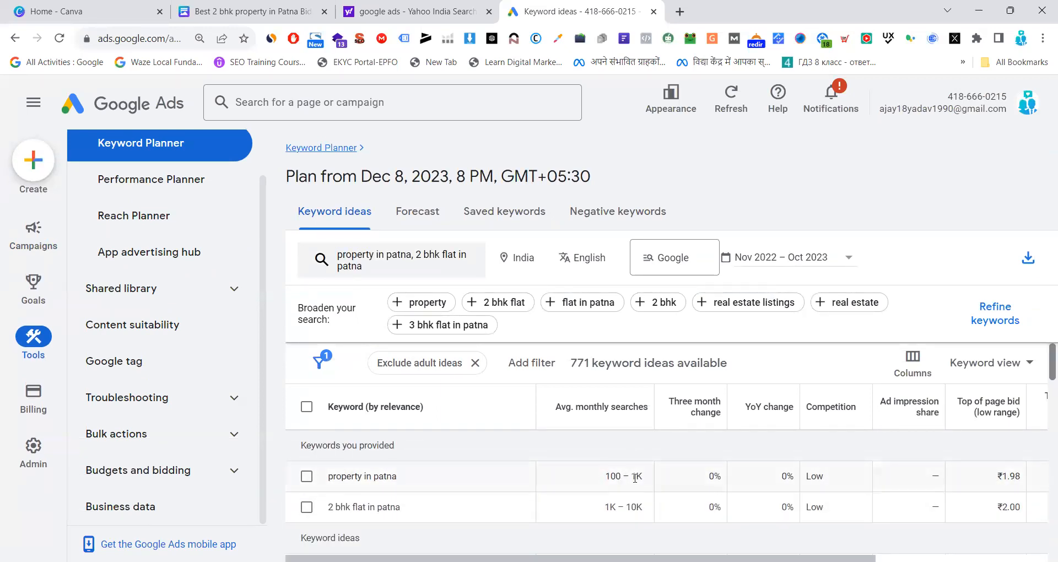
pyautogui.moveTo(595, 558); pyautogui.dragTo(767, 559)
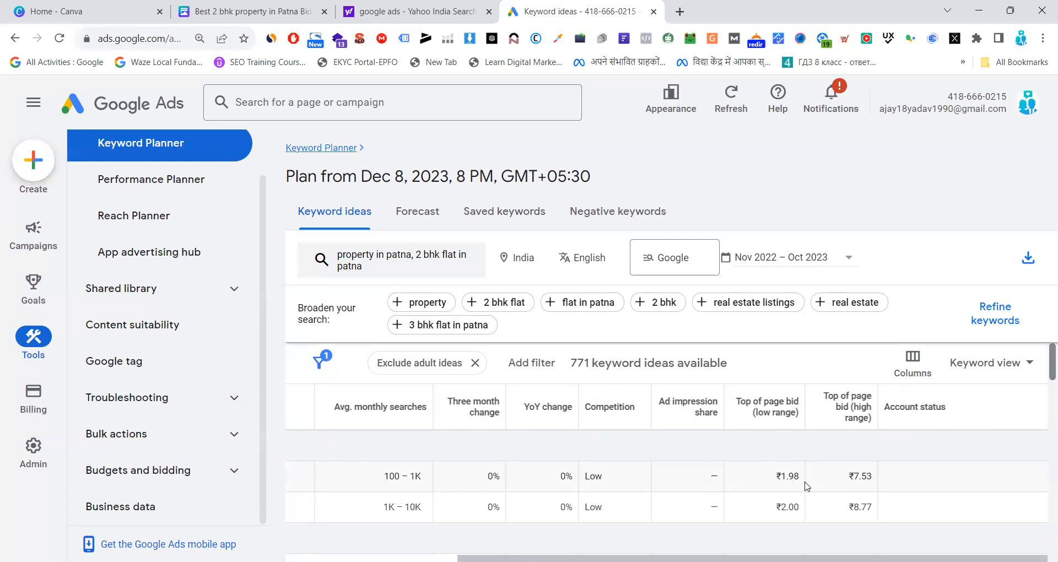
pyautogui.moveTo(744, 559)
pyautogui.mouseDown()
pyautogui.moveTo(570, 558)
pyautogui.moveTo(744, 559)
pyautogui.mouseUp()
pyautogui.moveTo(784, 476); pyautogui.dragTo(871, 477)
pyautogui.moveTo(849, 558); pyautogui.dragTo(677, 559)
pyautogui.scroll(-1, 444, 435)
pyautogui.scroll(1, 444, 435)
# Select the keywords "property in patna", "2 bhk flat in patna", "flat in patna" and "flat for sale in patna"
pyautogui.click(307, 476)
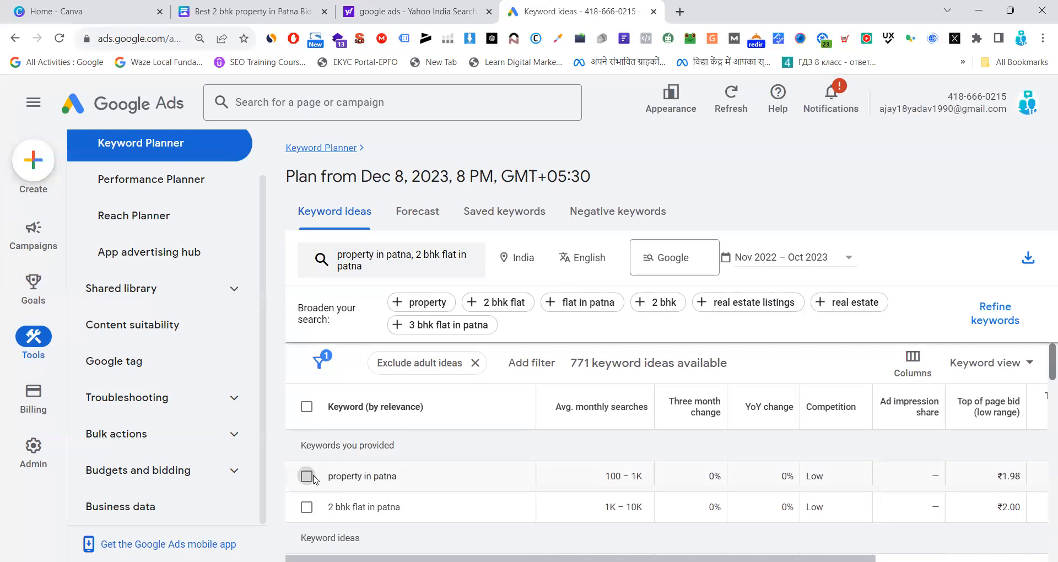
pyautogui.click(307, 507)
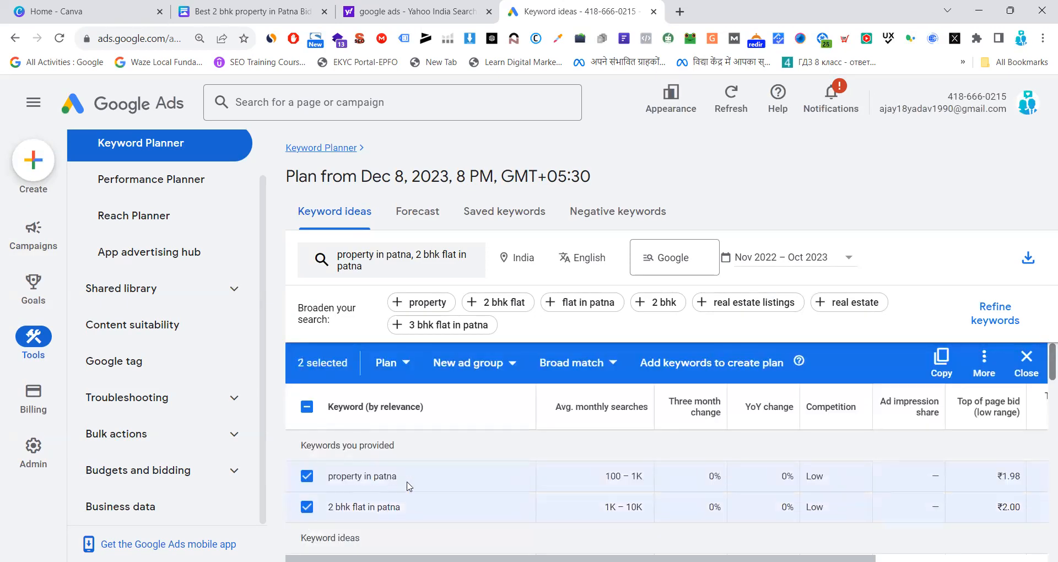
pyautogui.scroll(-1, 407, 485)
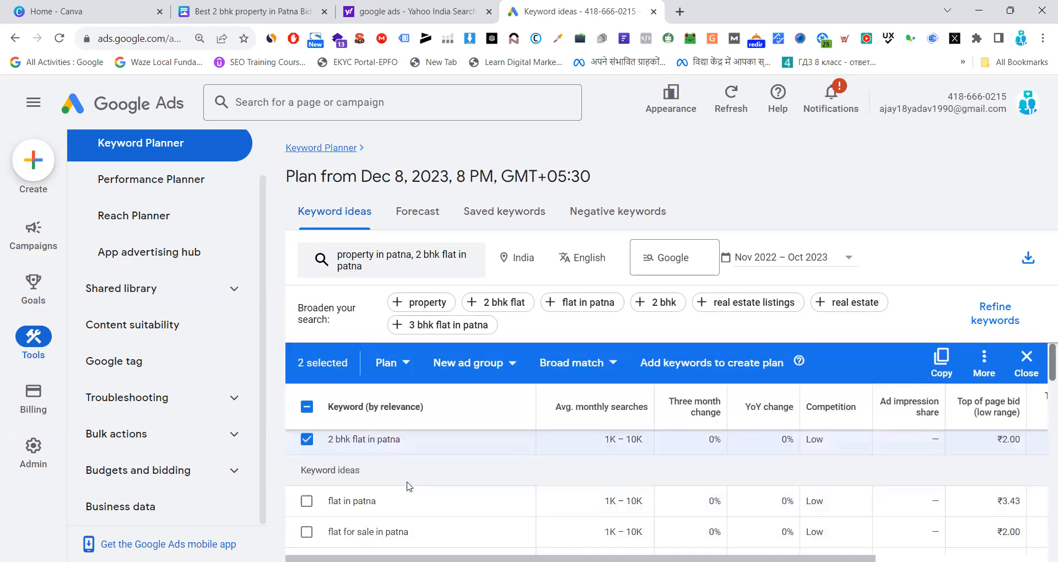
pyautogui.click(307, 502)
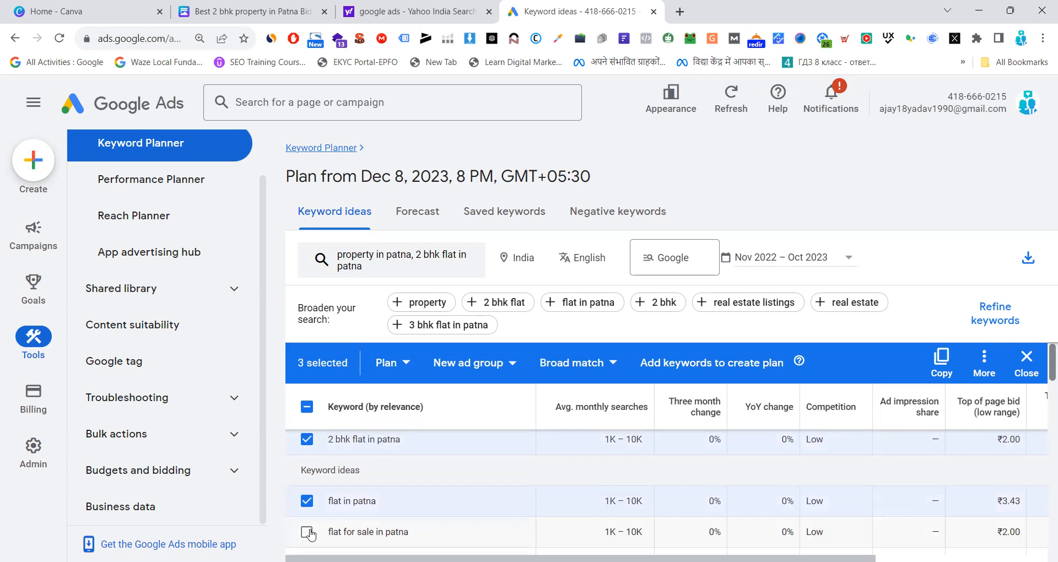
pyautogui.click(307, 532)
# Add "3 bhk flat in patna" and "3bhk flat in patna" to the keyword selection
pyautogui.scroll(-1, 429, 499)
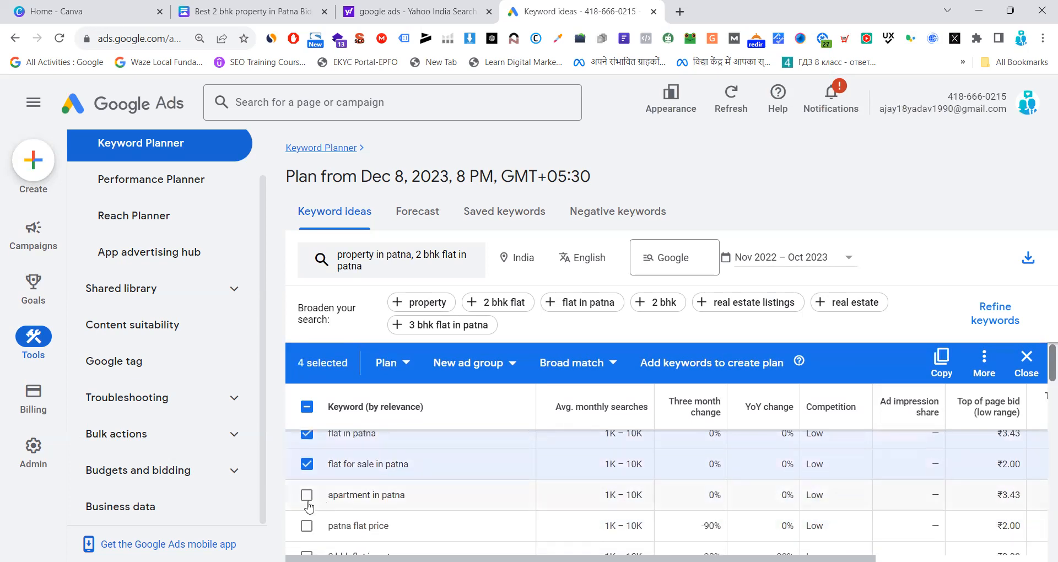
pyautogui.scroll(-1, 314, 505)
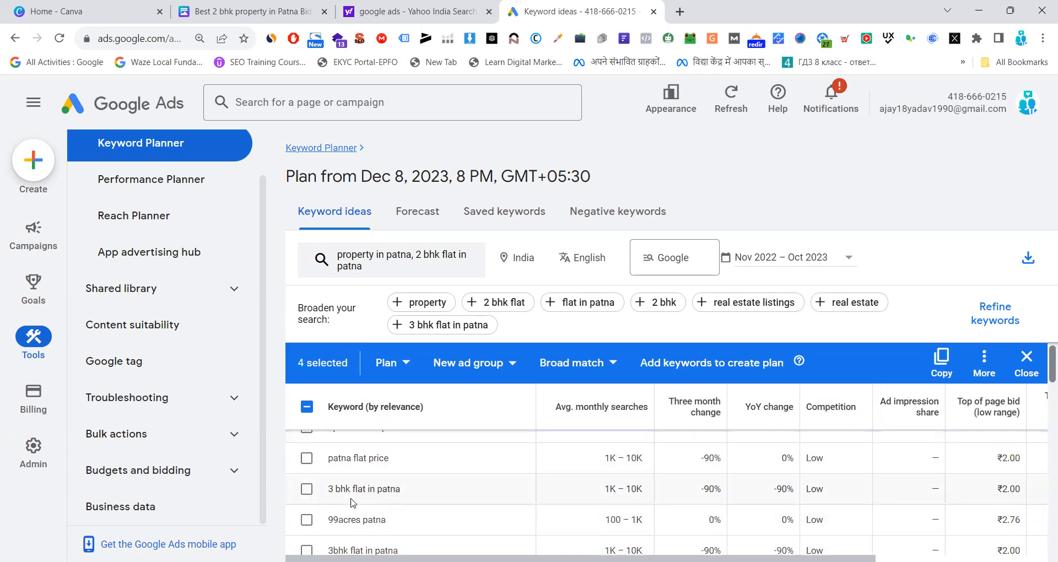
pyautogui.click(307, 489)
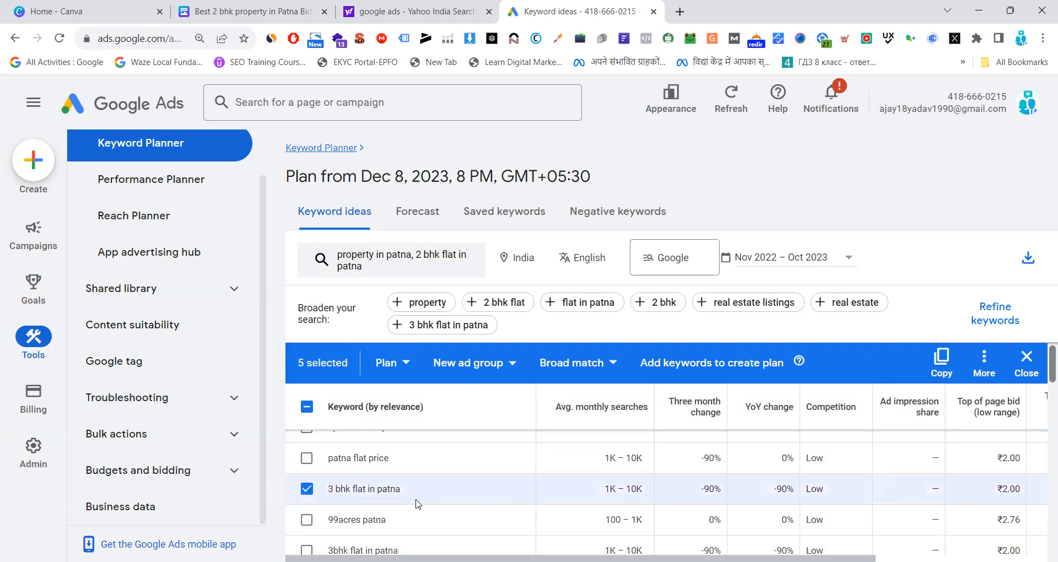
pyautogui.scroll(-1, 414, 503)
pyautogui.click(307, 483)
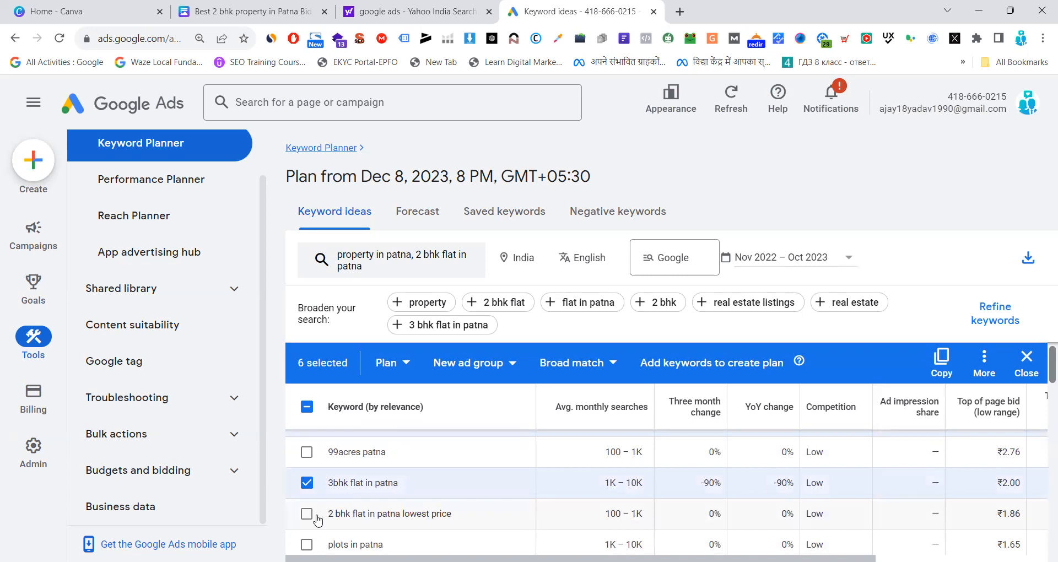
# Add "2 bhk flat in patna lowest price", "3 bhk flat in patna lowest price" and "real estate company in patna" to the keyword selection
pyautogui.scroll(-1, 318, 519)
pyautogui.click(307, 446)
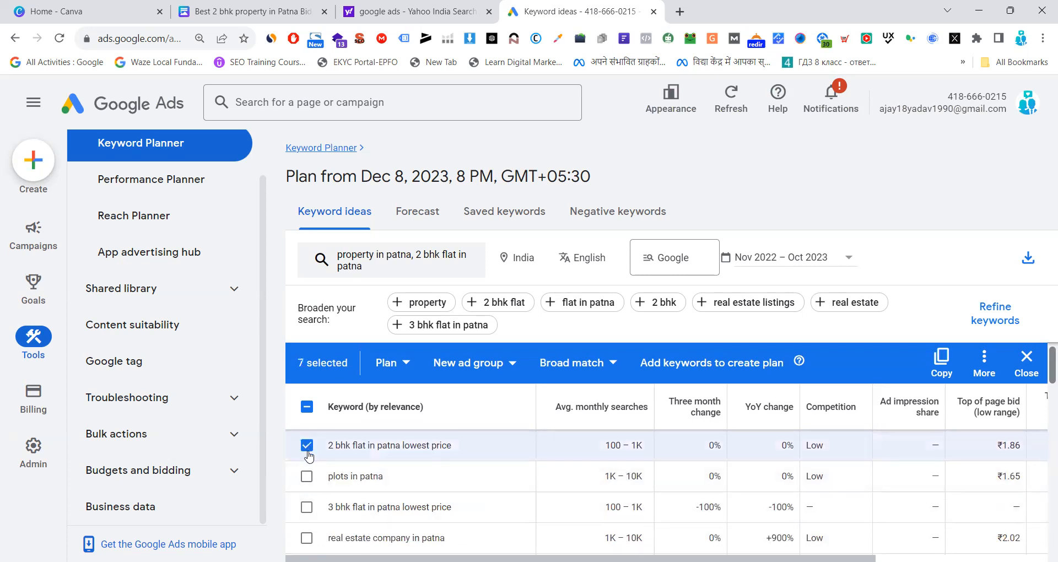
pyautogui.click(307, 507)
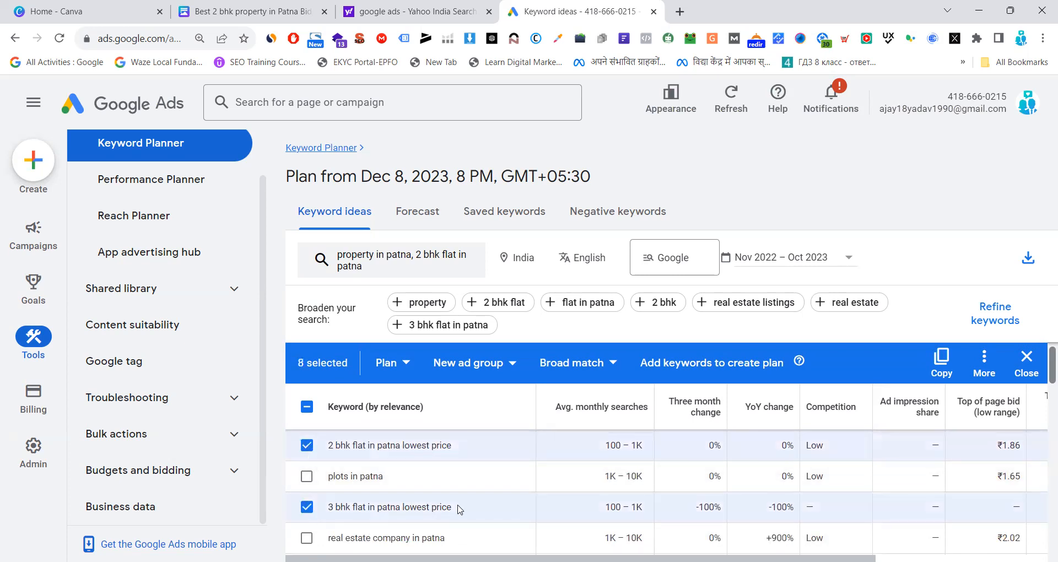
pyautogui.scroll(-2, 460, 510)
pyautogui.click(306, 471)
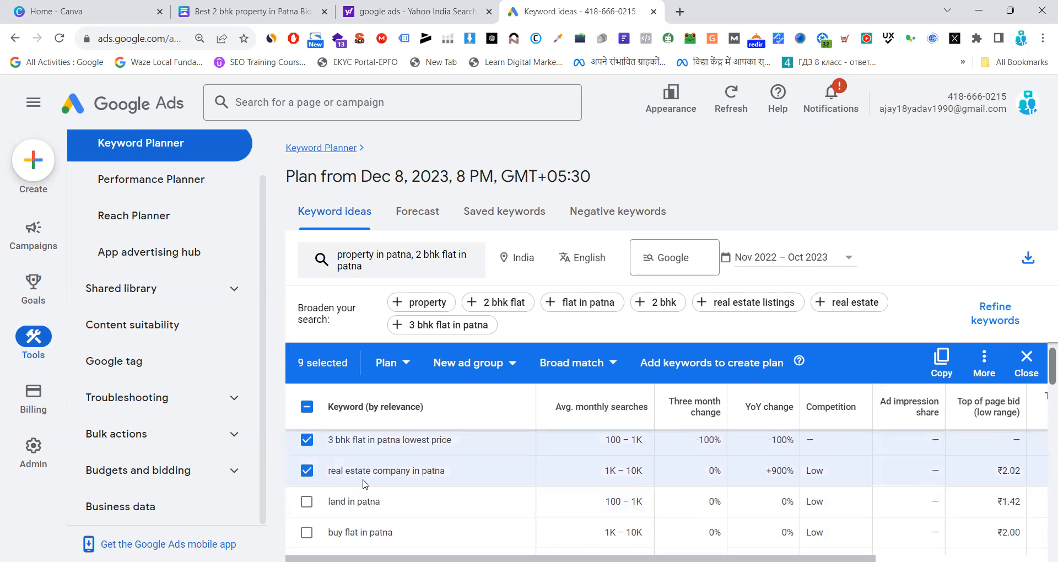
# Add "1bhk flat in patna", "2 bhk flat in patna under 20 lakhs" and "flats in patna for sale 3 bhk" to the keyword selection
pyautogui.scroll(-2, 510, 504)
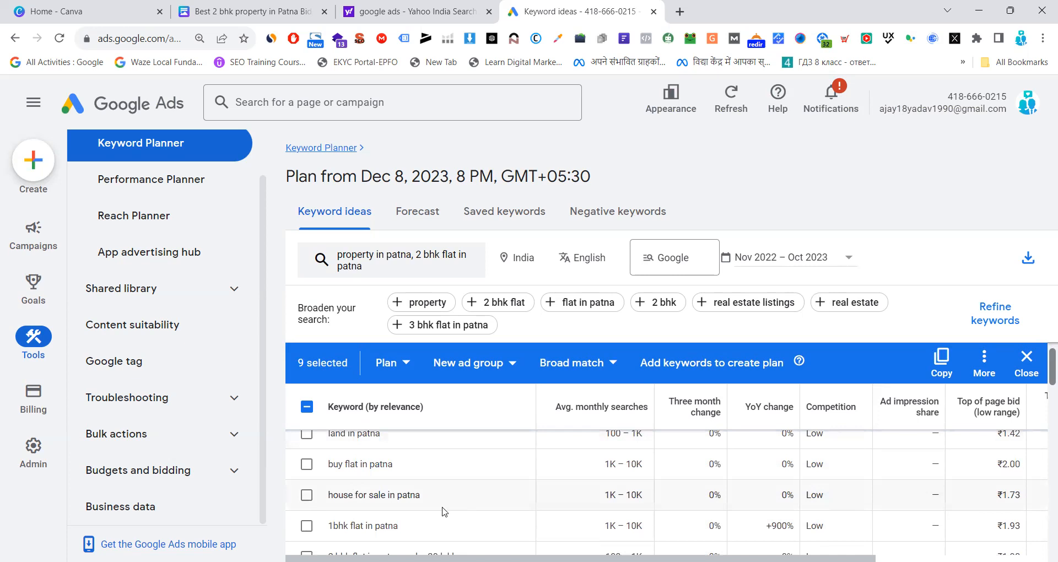
pyautogui.scroll(-2, 443, 512)
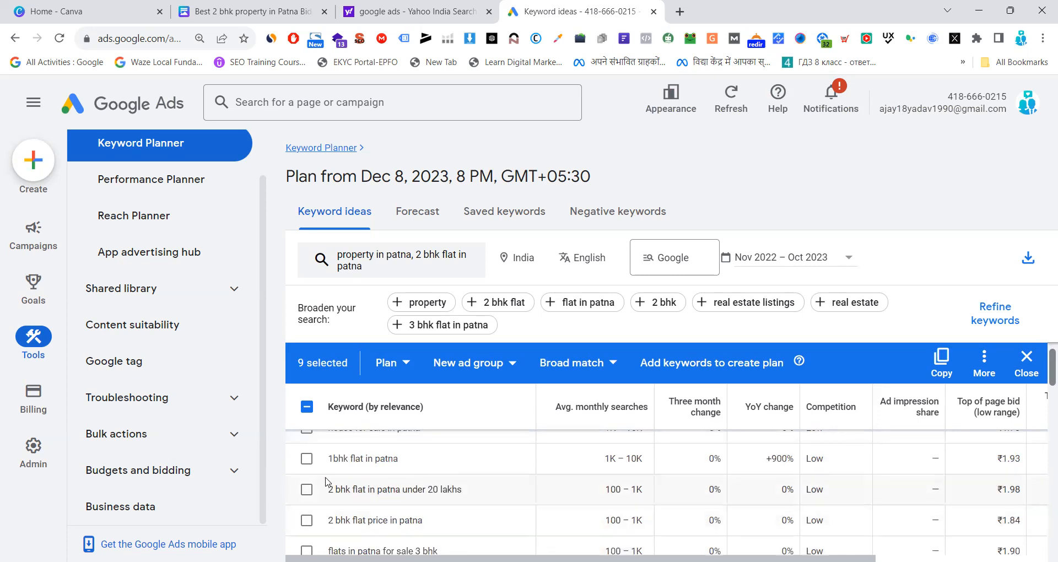
pyautogui.click(308, 466)
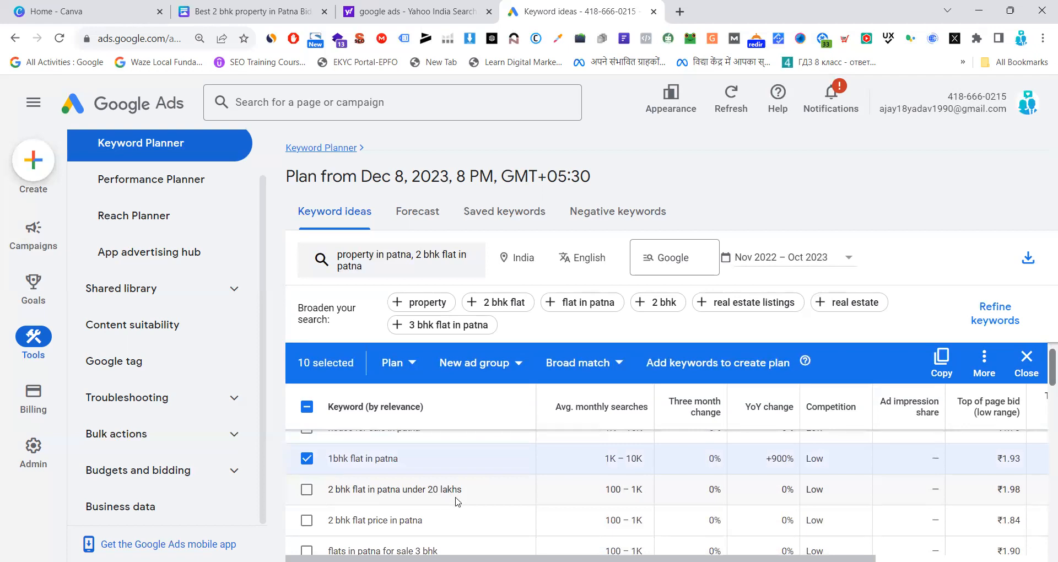
pyautogui.click(308, 491)
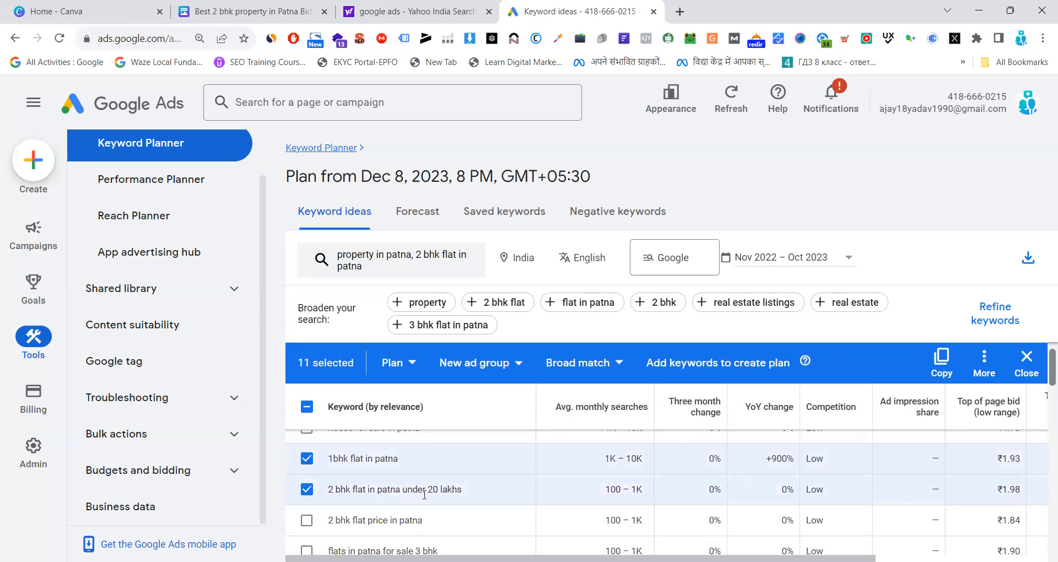
pyautogui.scroll(-2, 309, 495)
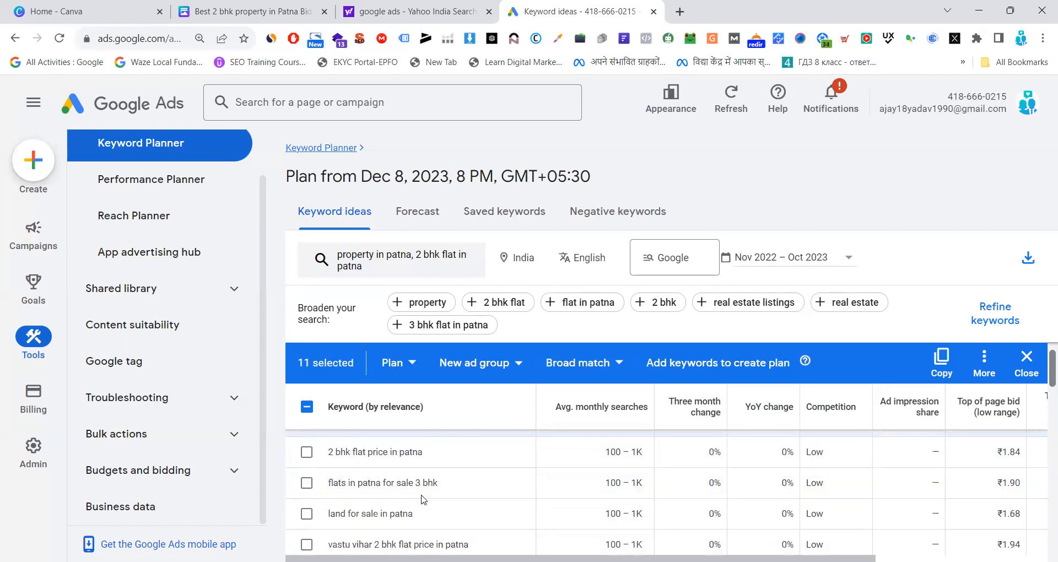
pyautogui.click(309, 487)
pyautogui.scroll(-2, 467, 517)
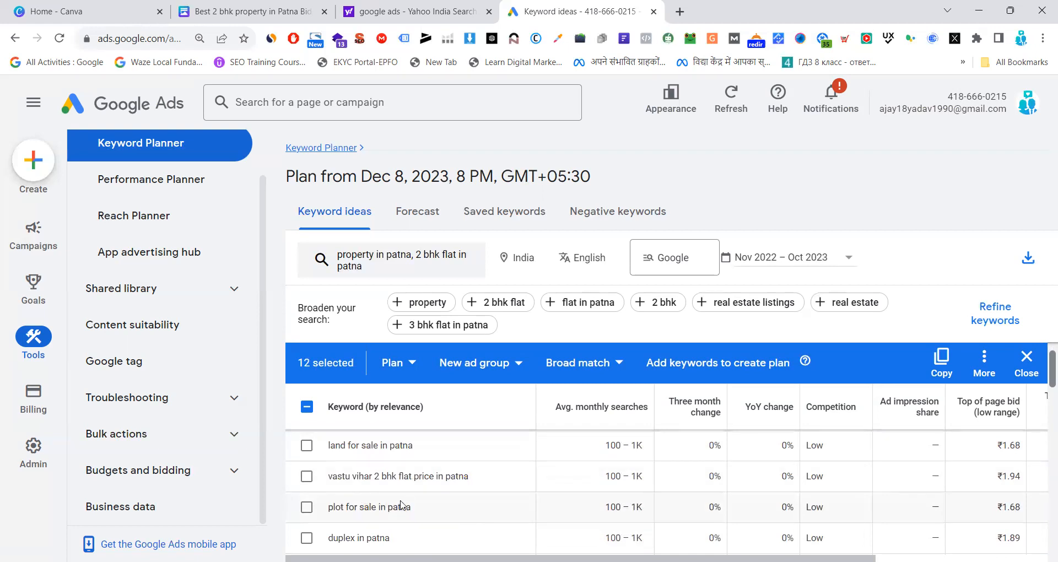
pyautogui.scroll(-3, 457, 506)
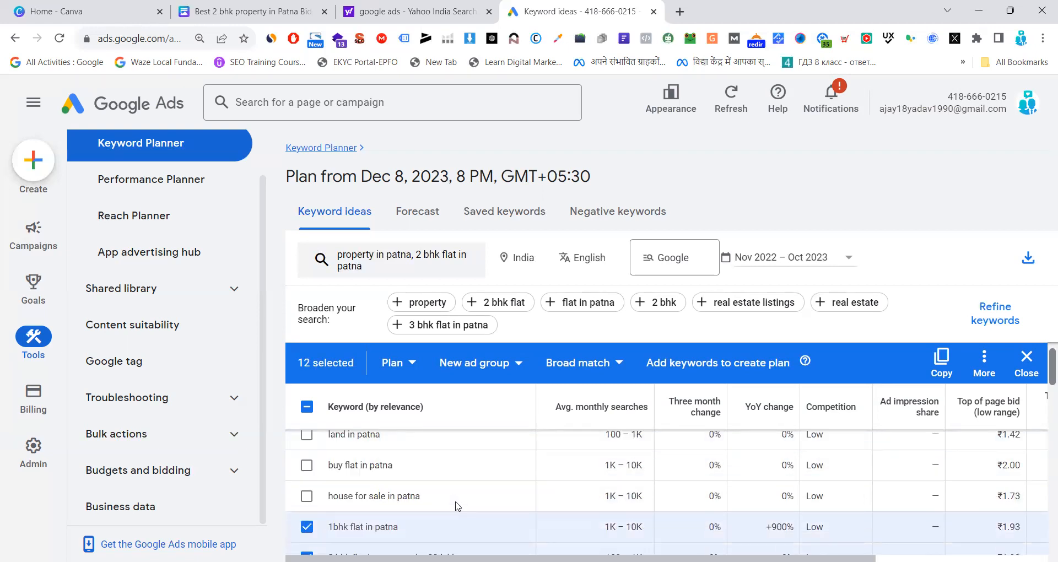
# Create a new ad group named "property in patna" for the selected keywords, adding them to the plan
pyautogui.scroll(10, 456, 506)
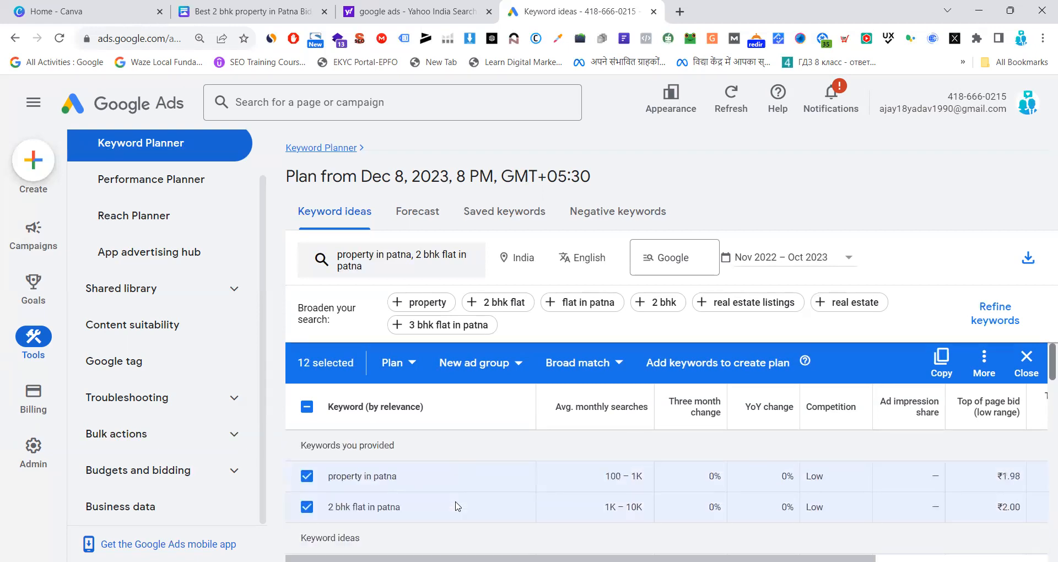
pyautogui.click(474, 365)
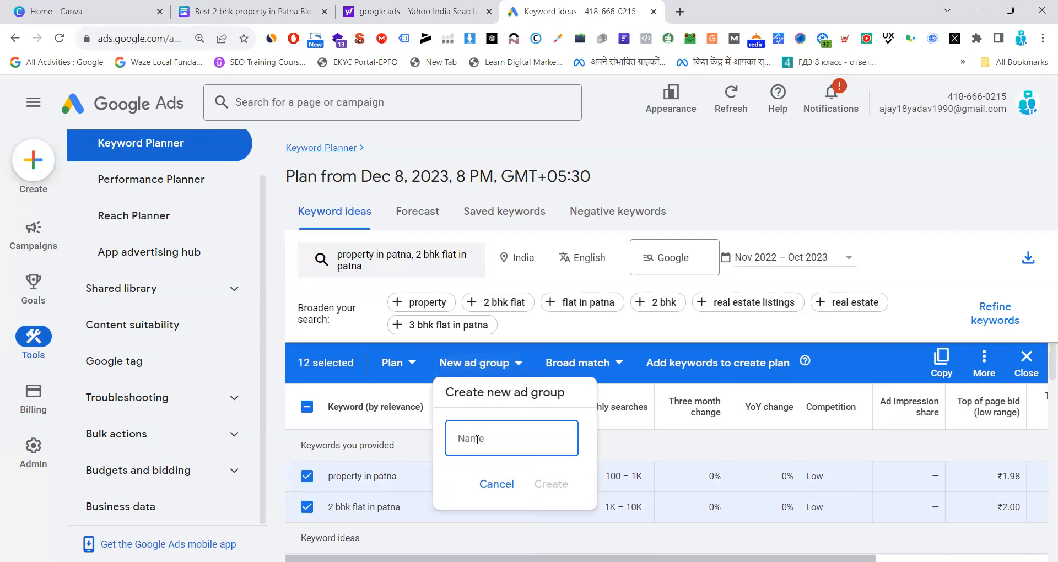
pyautogui.write('property in patna')
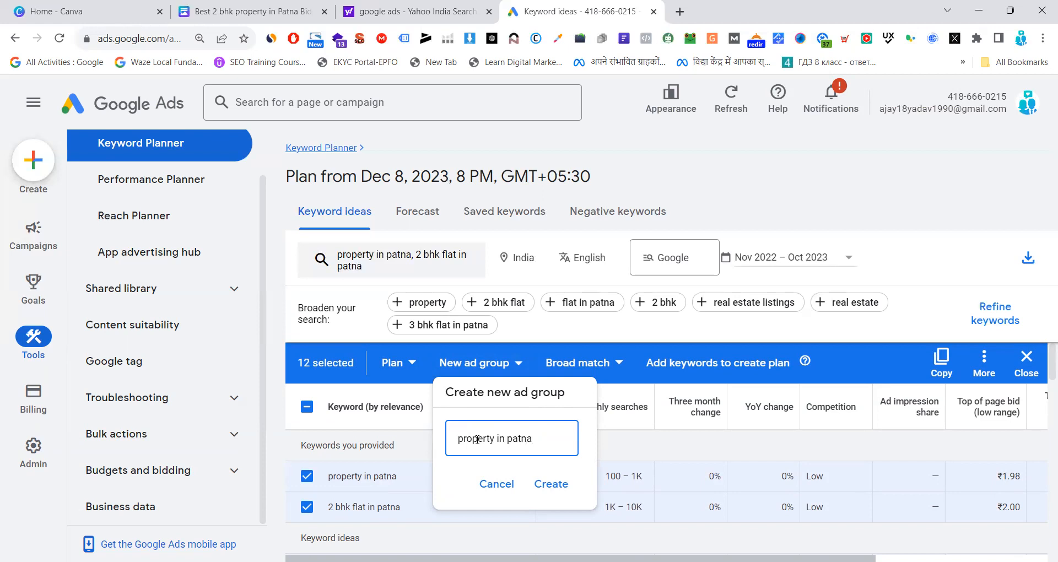
pyautogui.click(551, 485)
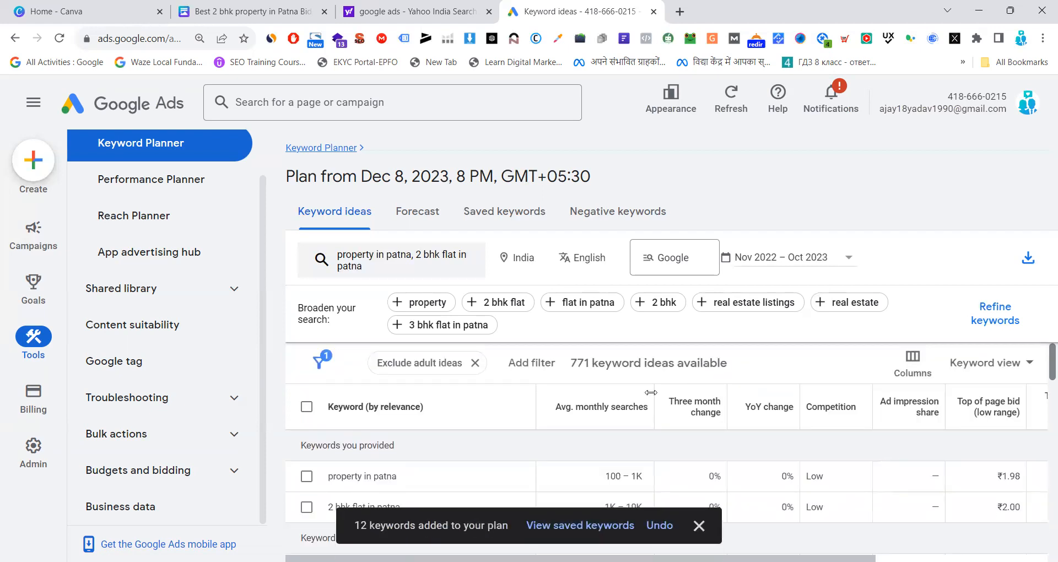
# Open the plan's saved keywords and review the whole list
pyautogui.click(594, 530)
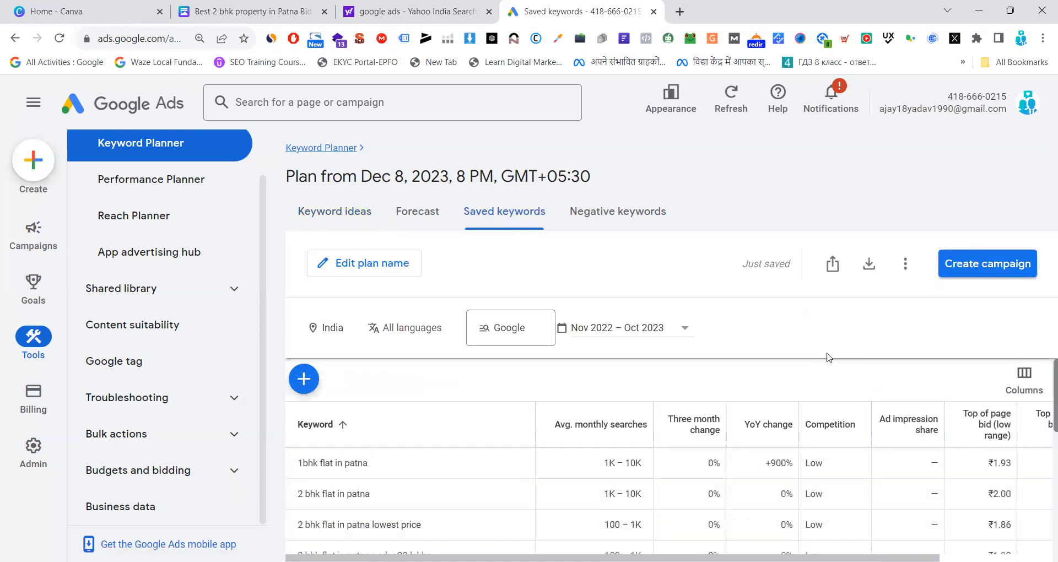
pyautogui.scroll(-2, 632, 467)
pyautogui.scroll(-5, 633, 467)
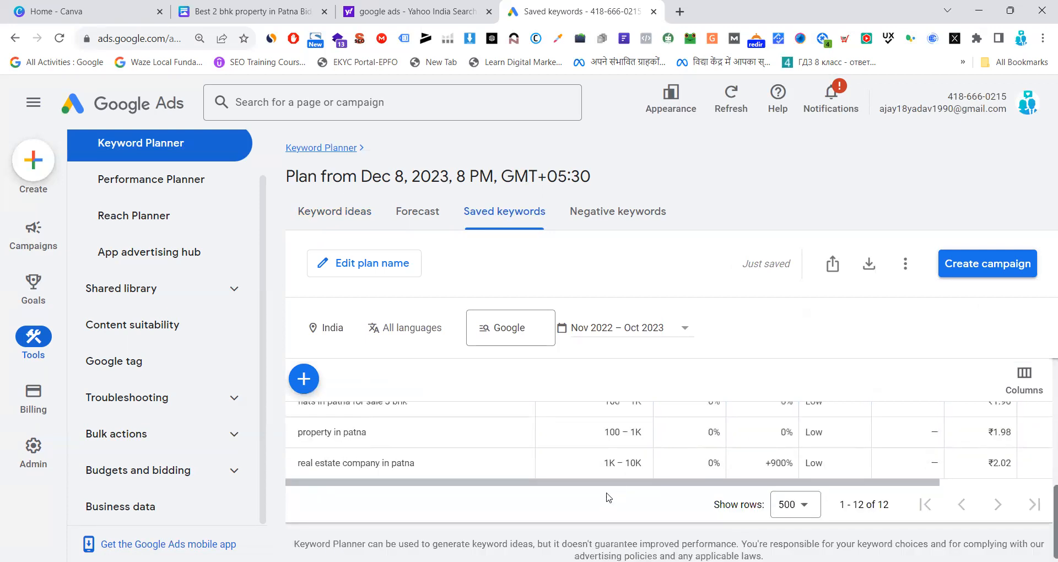
pyautogui.scroll(7, 606, 497)
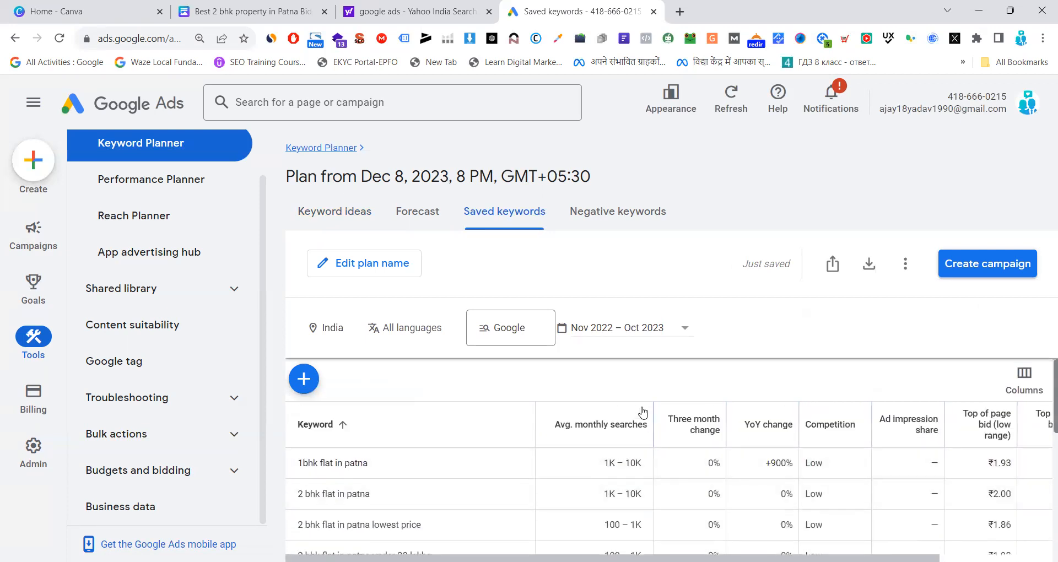
# Download the plan historical metrics to Google Sheets in My Drive with the file name "Property In Patna"
pyautogui.click(872, 264)
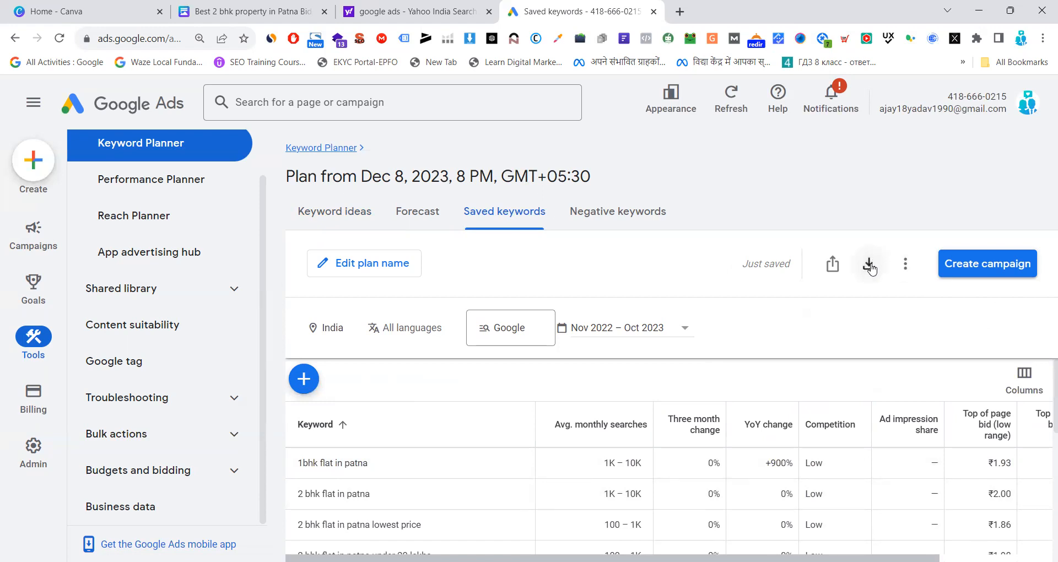
pyautogui.click(871, 267)
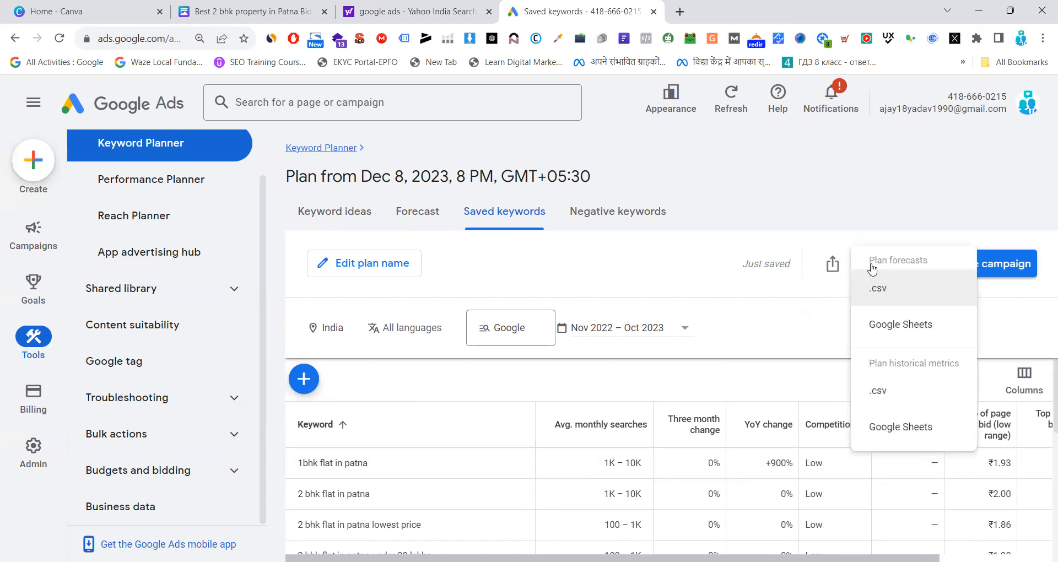
pyautogui.click(912, 430)
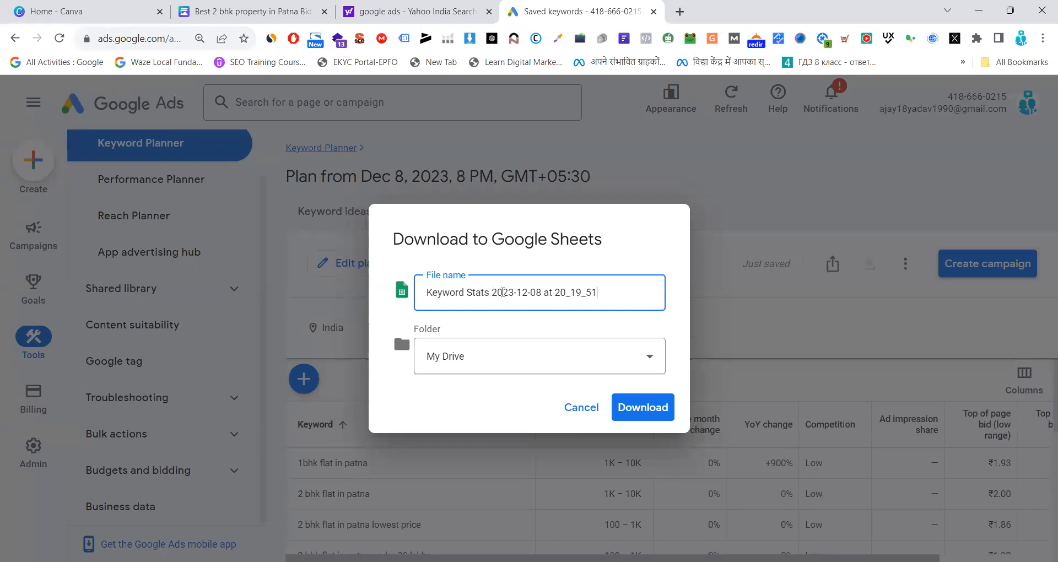
pyautogui.moveTo(600, 289); pyautogui.dragTo(422, 298)
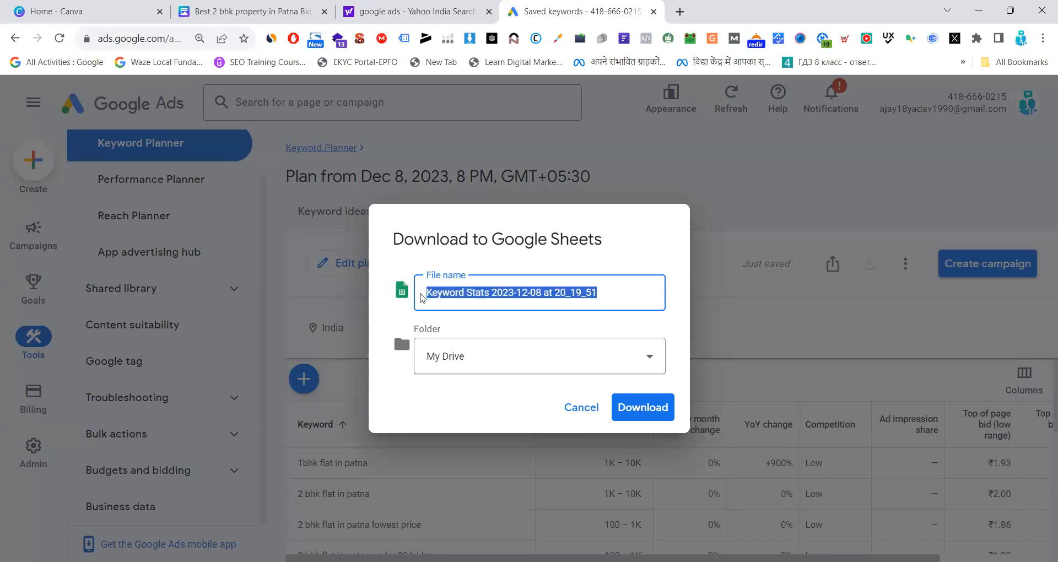
pyautogui.write('Property In Patna')
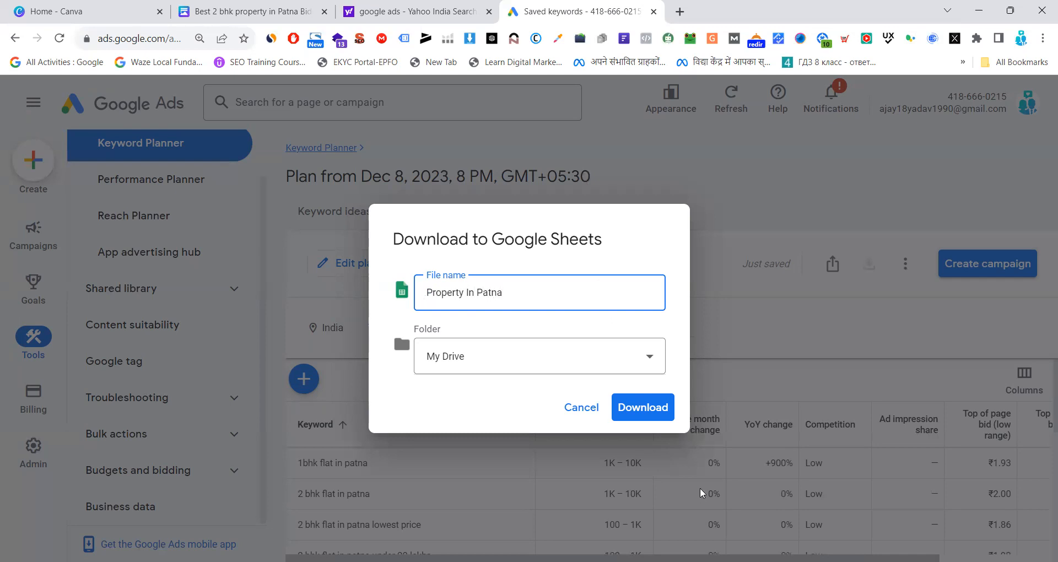
pyautogui.click(654, 404)
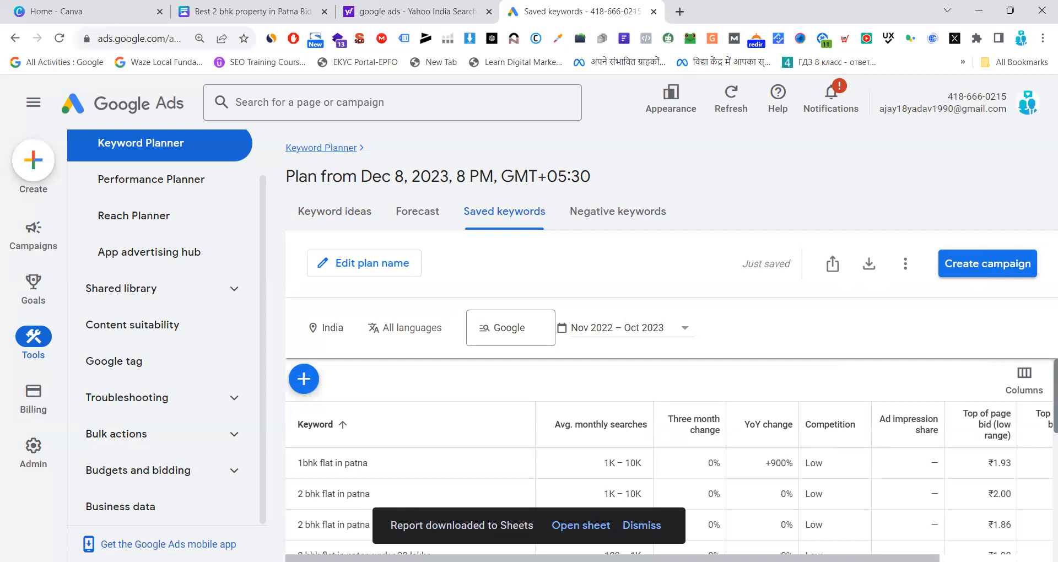
# Open the exported report in Google Sheets and delete columns K to O, starting with the ad impression share column
pyautogui.click(580, 527)
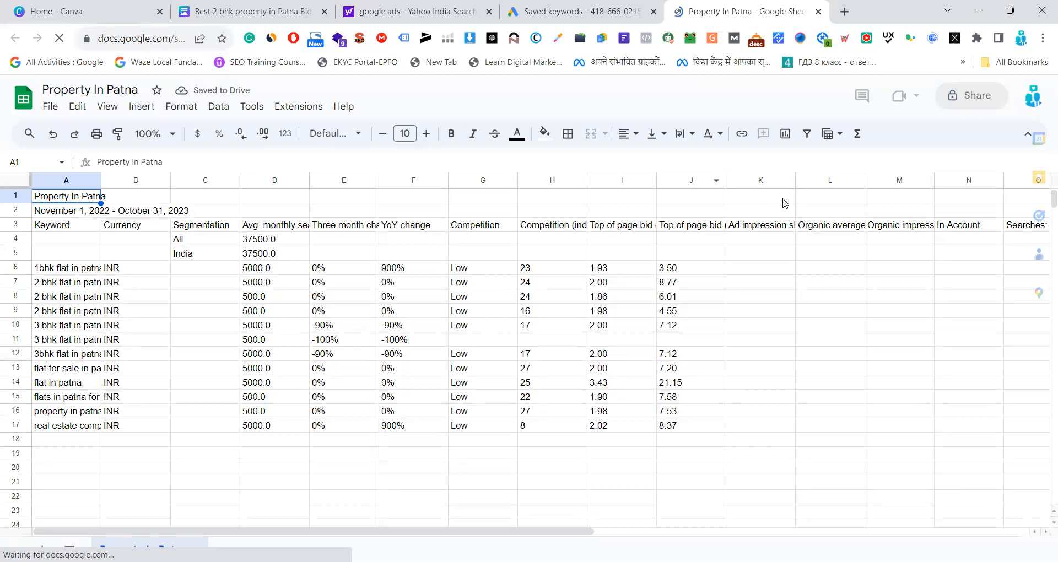
pyautogui.moveTo(744, 181); pyautogui.dragTo(1030, 184)
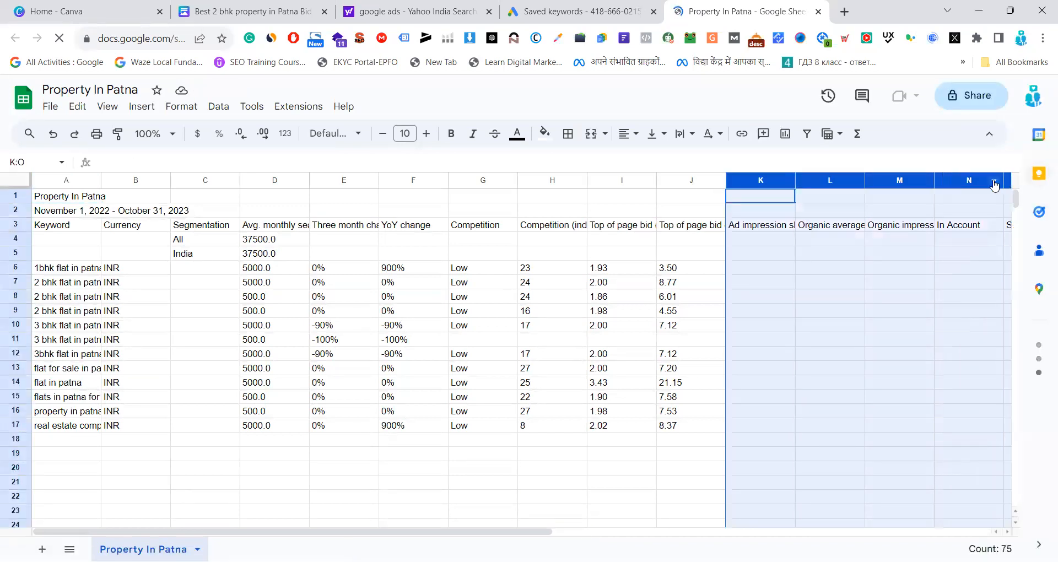
pyautogui.rightClick(983, 264)
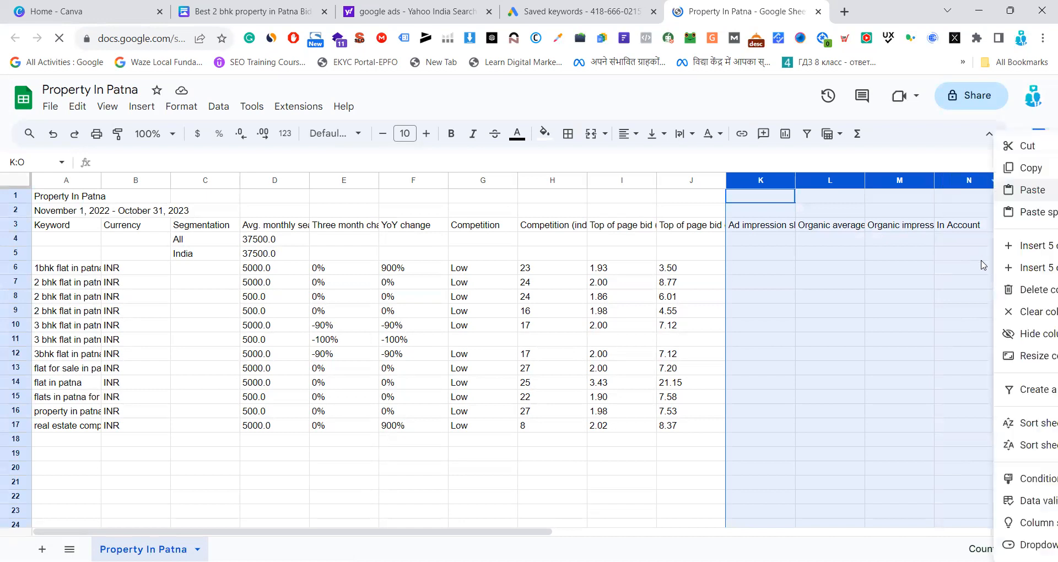
pyautogui.click(1025, 290)
pyautogui.click(830, 296)
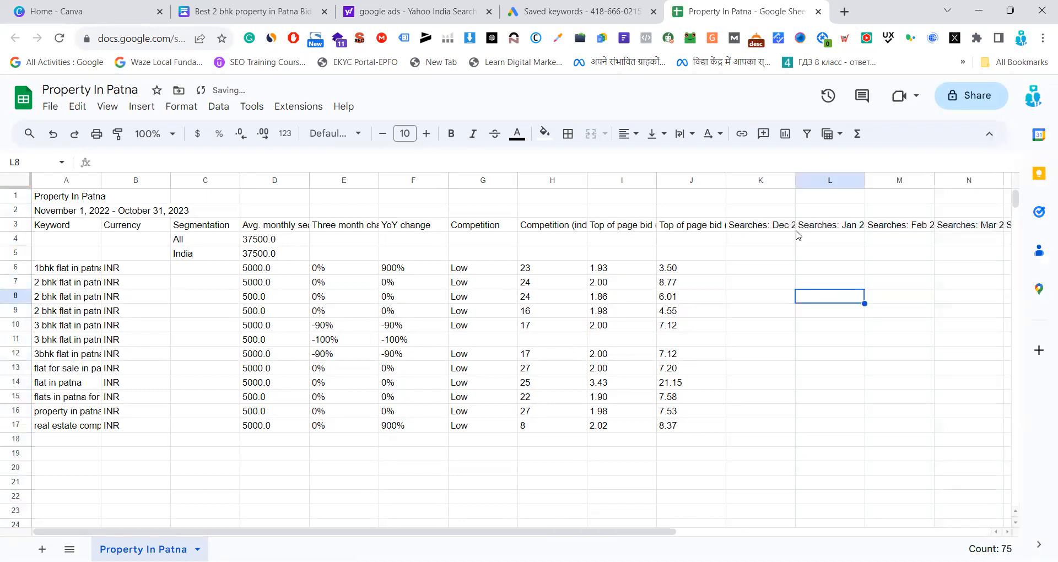
# Delete columns K to N, which hold the December to March monthly searches
pyautogui.moveTo(742, 182); pyautogui.dragTo(980, 180)
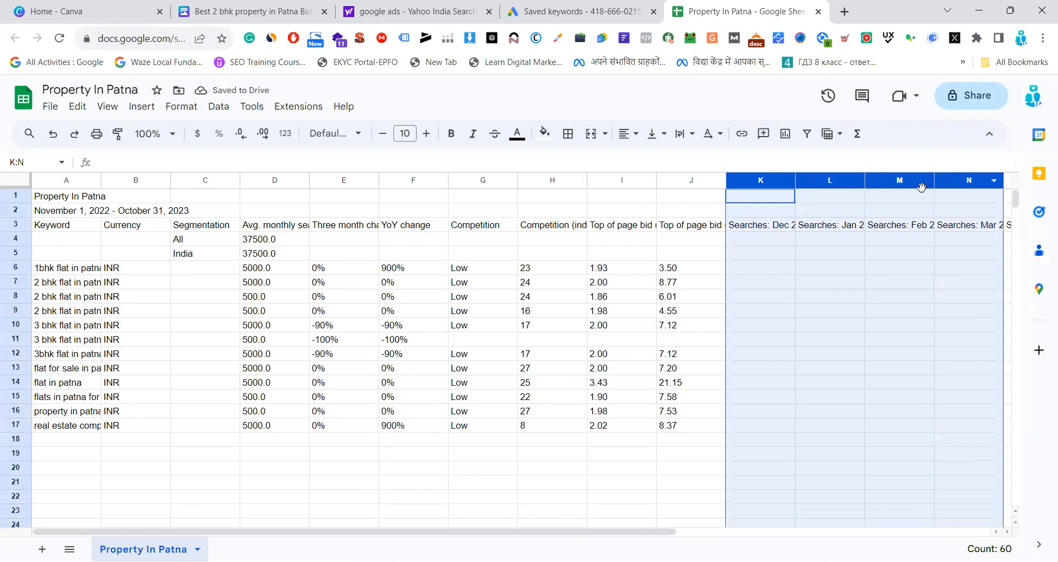
pyautogui.rightClick(876, 181)
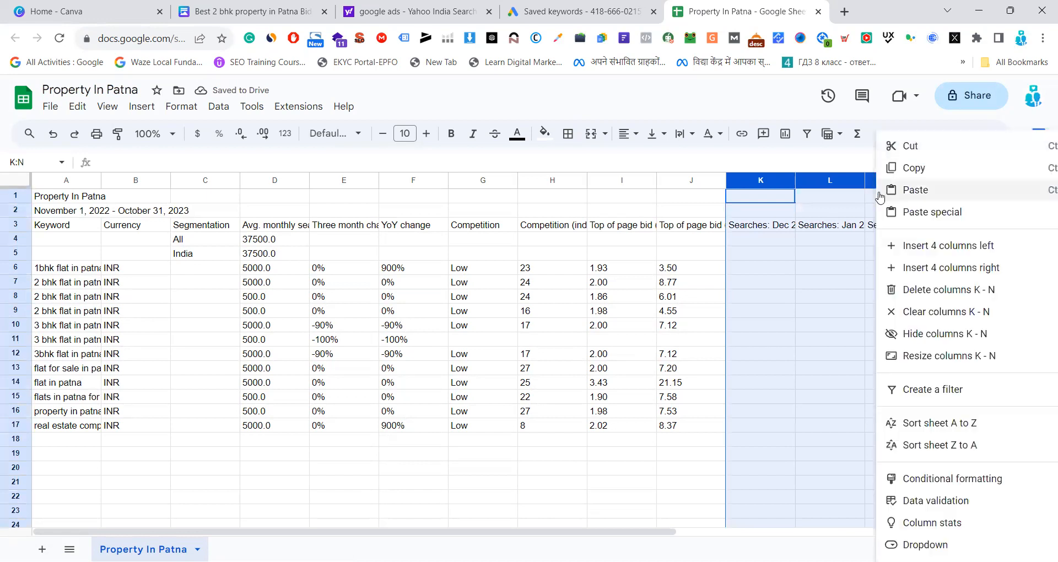
pyautogui.click(925, 291)
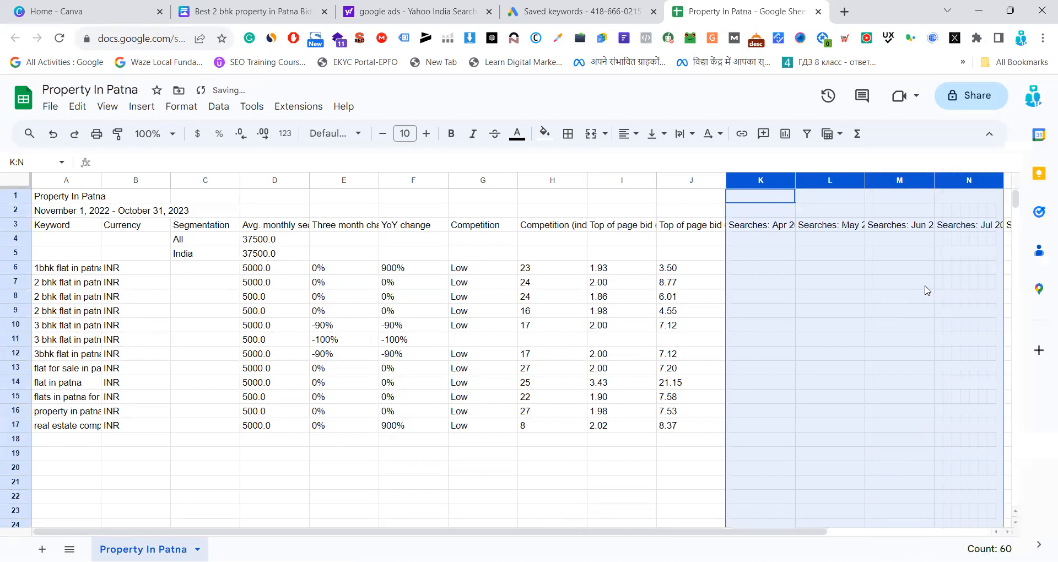
pyautogui.click(815, 282)
# Delete columns K to N, which hold the April to July monthly searches
pyautogui.moveTo(749, 186); pyautogui.dragTo(989, 184)
pyautogui.rightClick(778, 186)
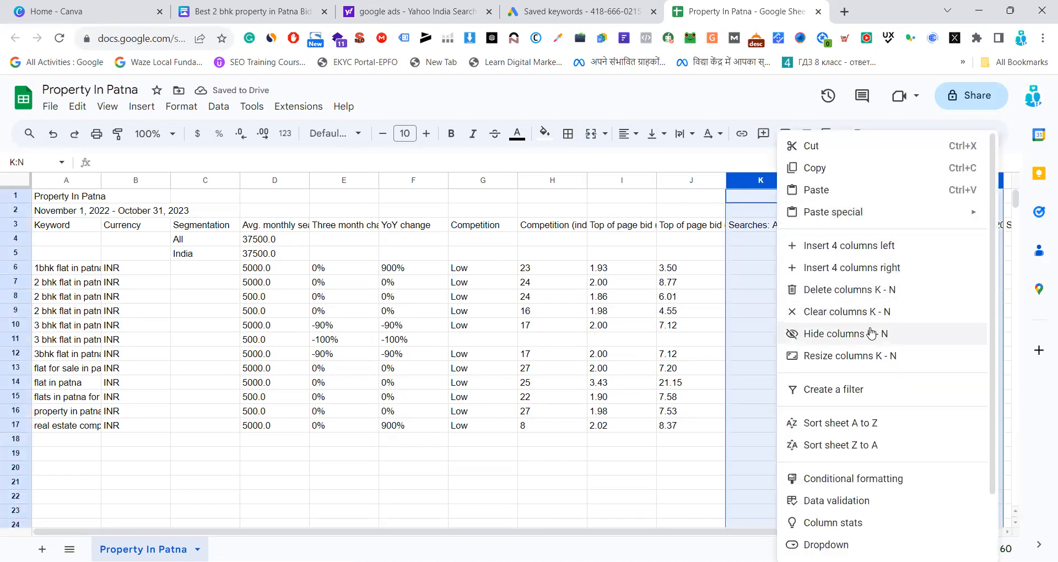
pyautogui.click(835, 290)
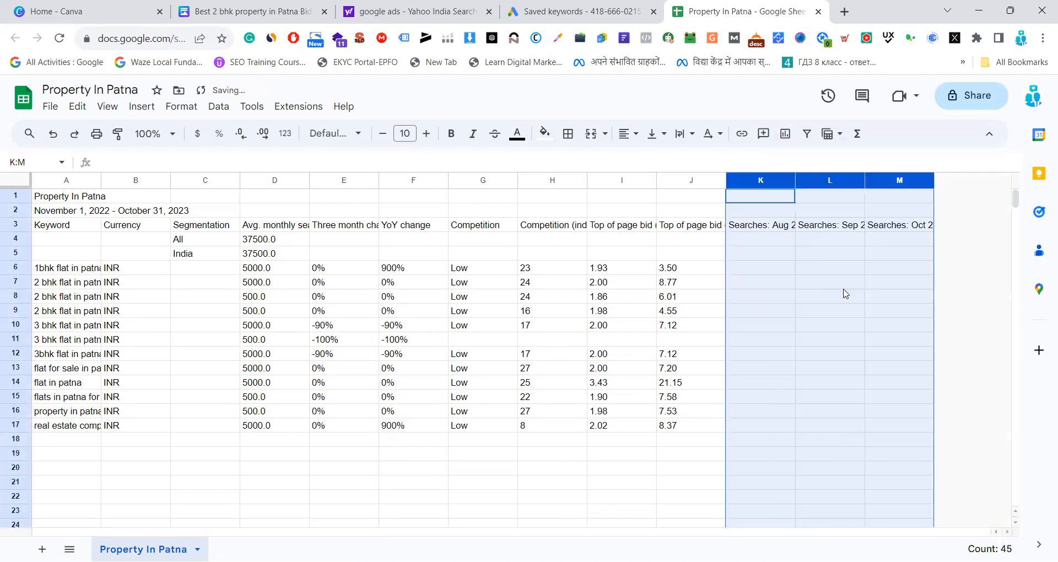
pyautogui.click(965, 272)
# Delete the remaining monthly searches columns K to M, covering August to October
pyautogui.moveTo(748, 184); pyautogui.dragTo(904, 184)
pyautogui.rightClick(903, 184)
pyautogui.click(909, 292)
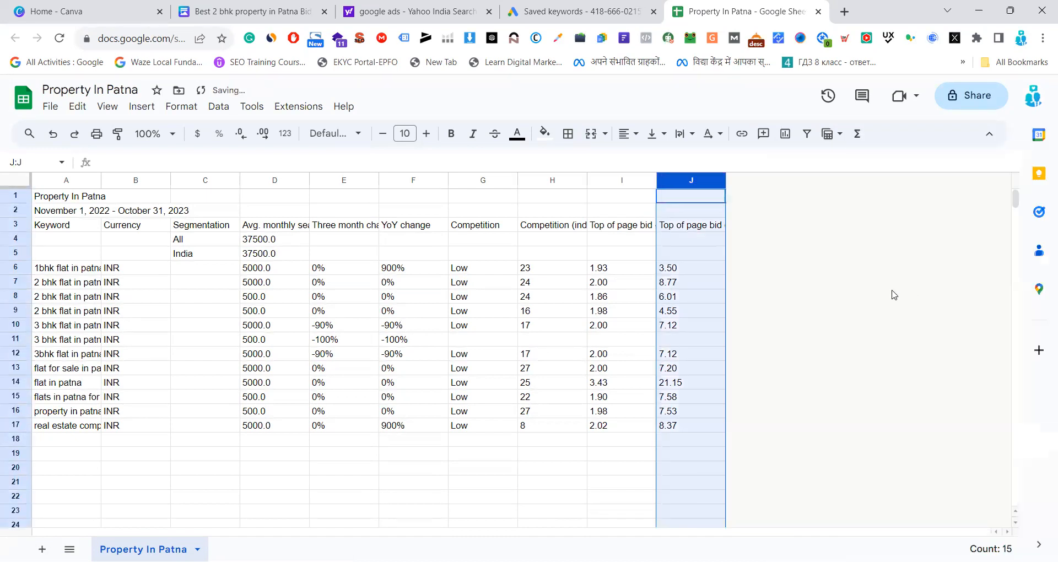
pyautogui.click(866, 285)
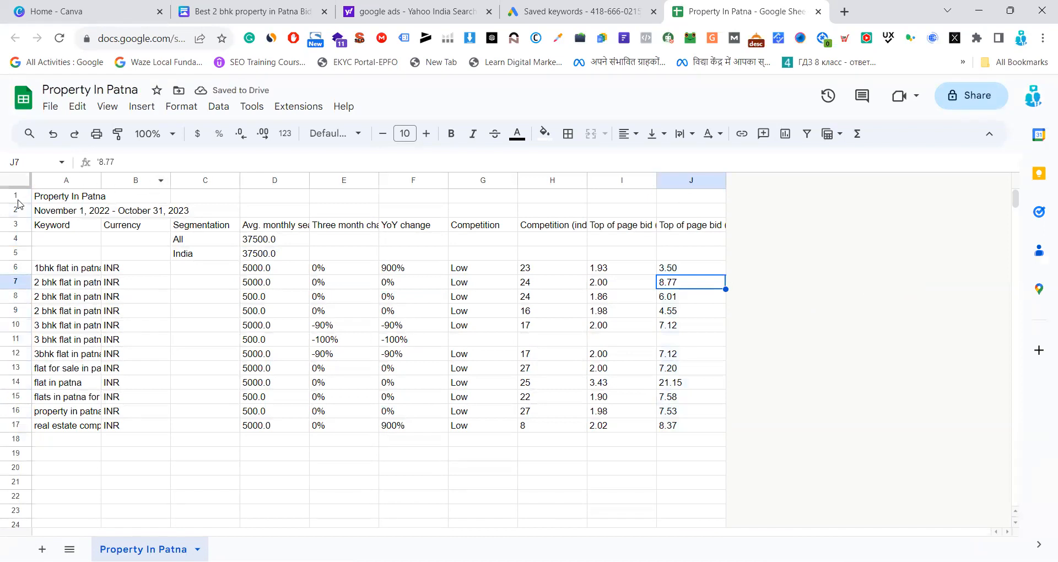
# Delete rows 1 and 2, which hold the report title and the date range
pyautogui.moveTo(15, 199); pyautogui.dragTo(16, 207)
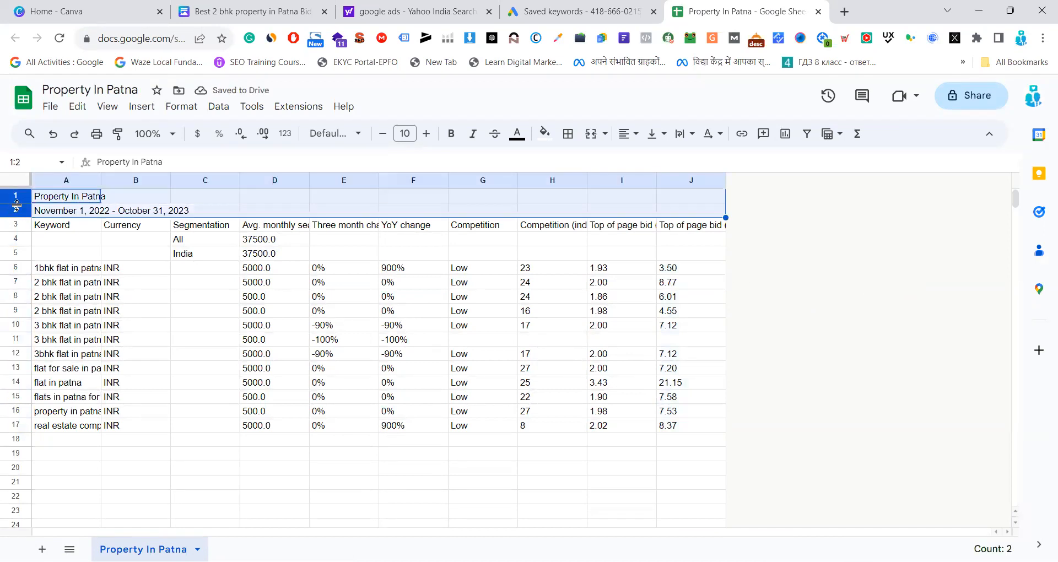
pyautogui.rightClick(17, 201)
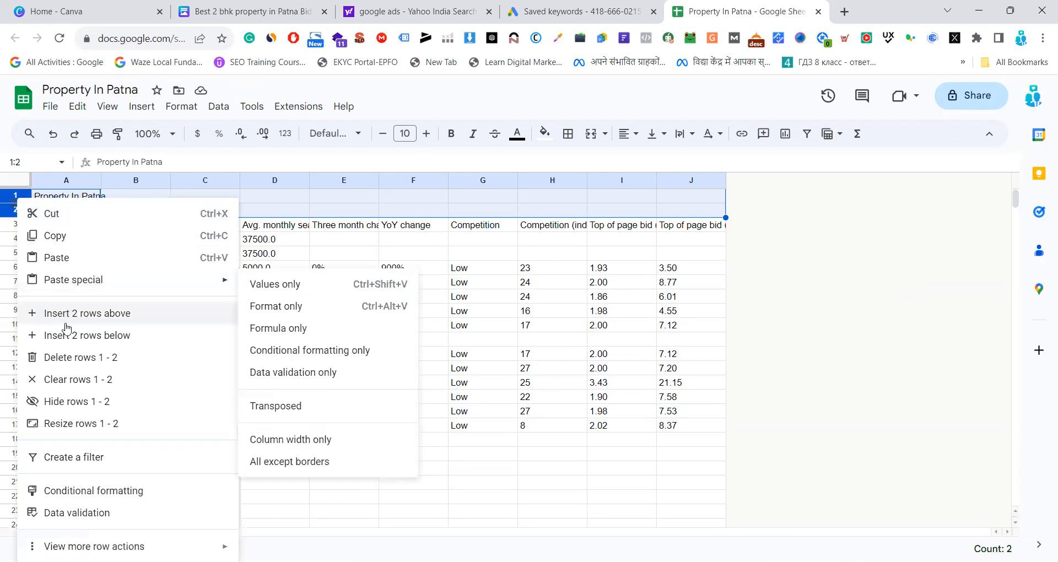
pyautogui.click(74, 357)
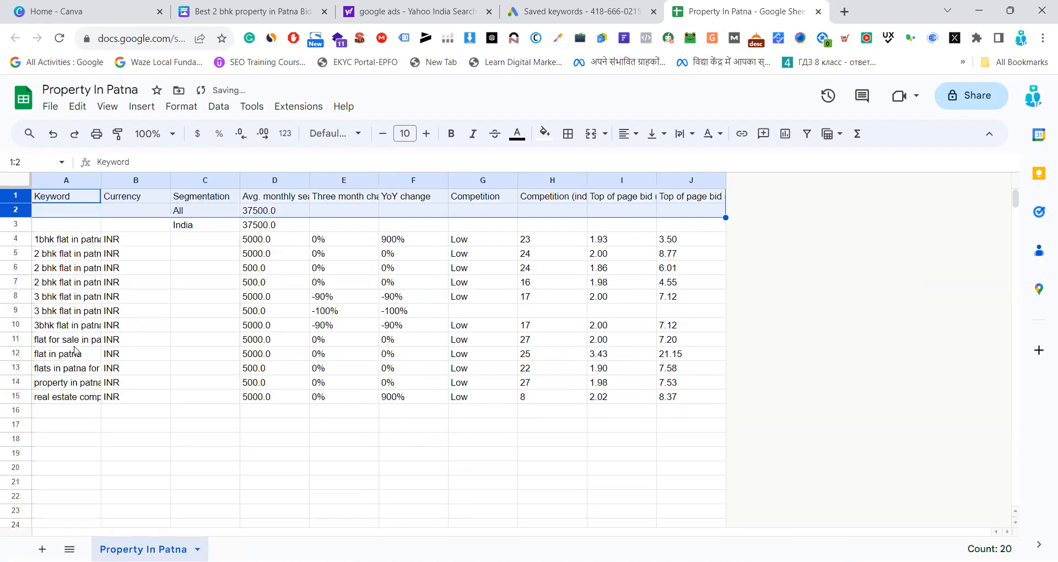
pyautogui.click(804, 245)
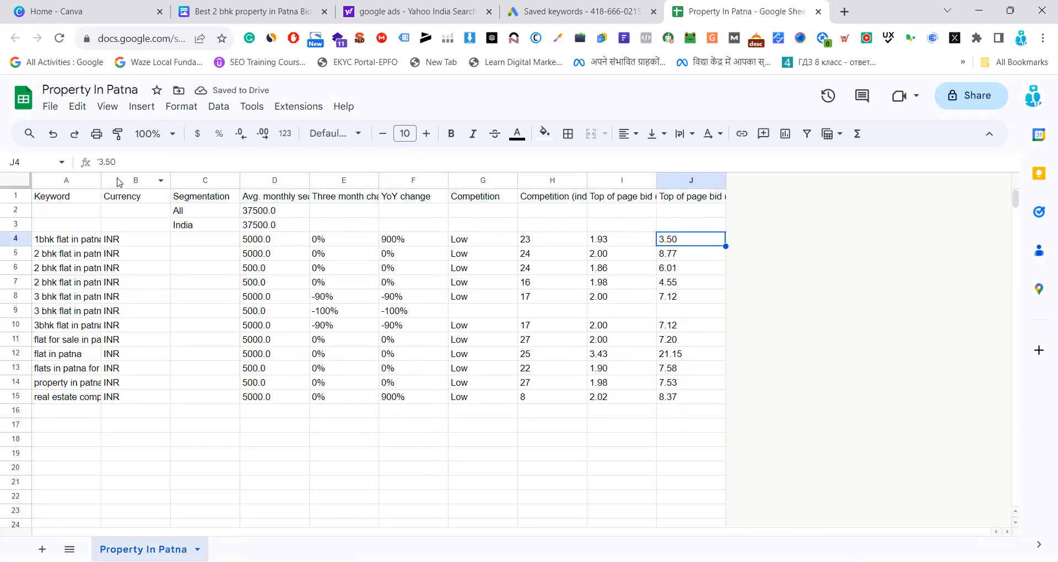
# Widen the Keyword and Three month change columns, and delete the Segmentation and Currency columns
pyautogui.moveTo(102, 180); pyautogui.dragTo(182, 181)
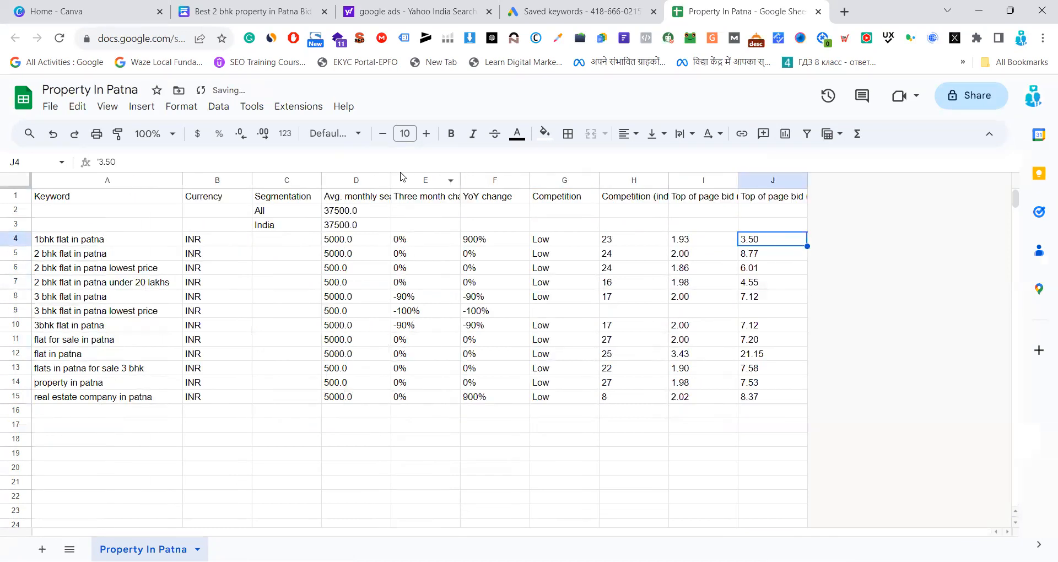
pyautogui.moveTo(461, 180); pyautogui.dragTo(536, 180)
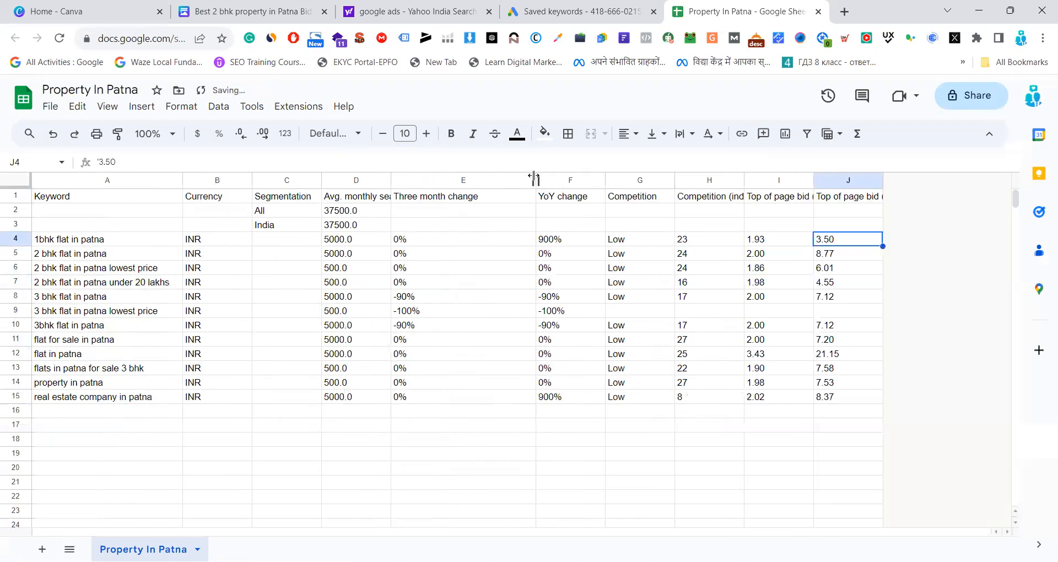
pyautogui.rightClick(271, 180)
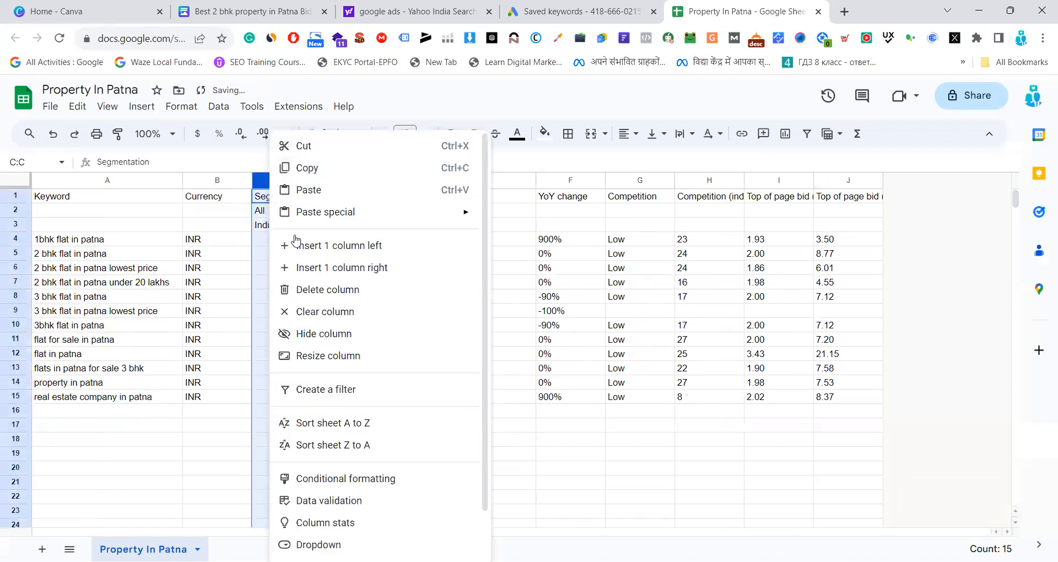
pyautogui.click(311, 294)
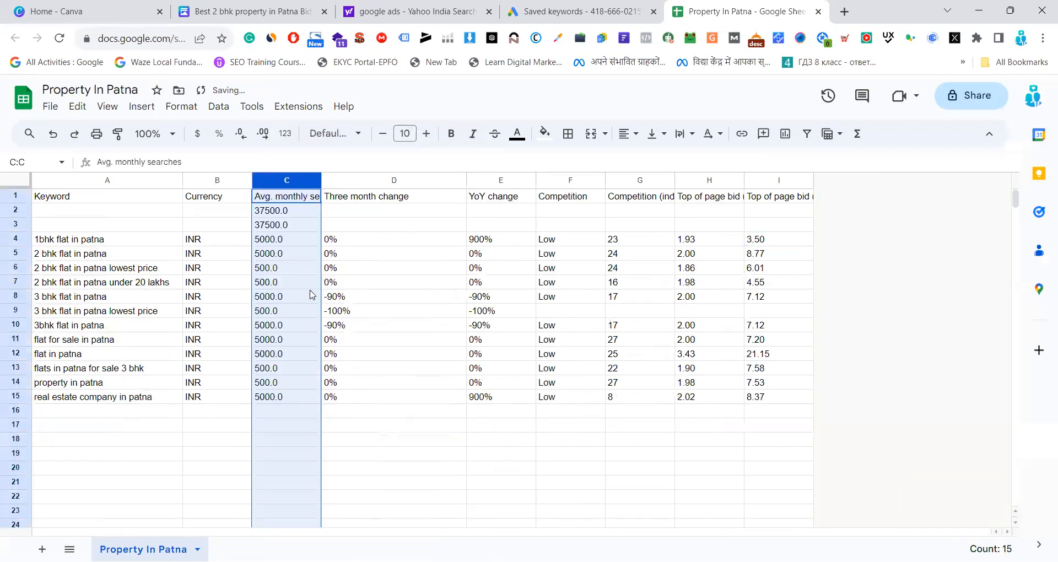
pyautogui.rightClick(208, 182)
pyautogui.click(245, 289)
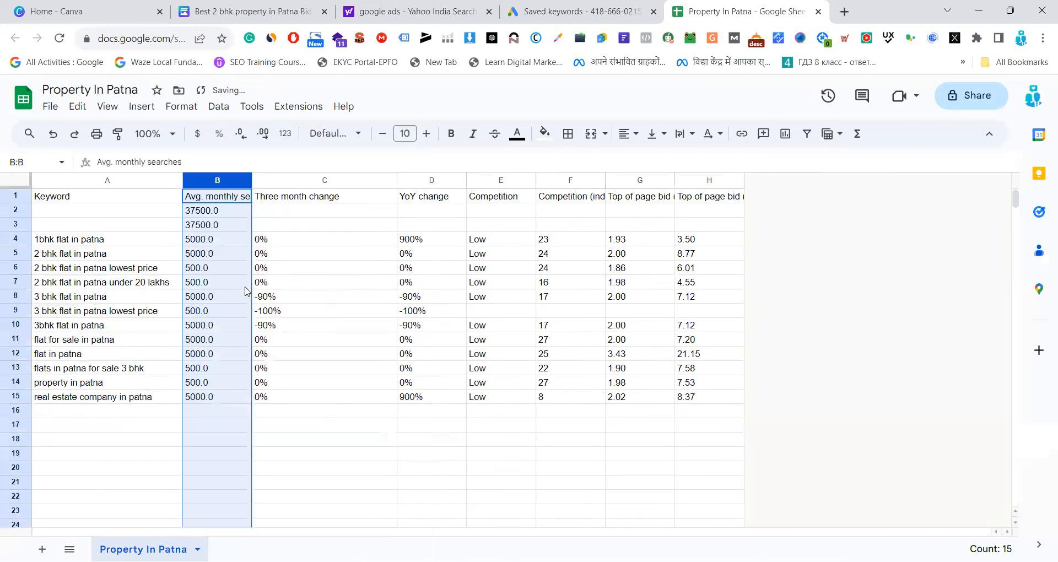
pyautogui.click(797, 242)
# Widen the Top of page bid (high range) column to fit its header, and delete the total rows 2 and 3
pyautogui.moveTo(744, 181); pyautogui.dragTo(853, 184)
pyautogui.click(852, 286)
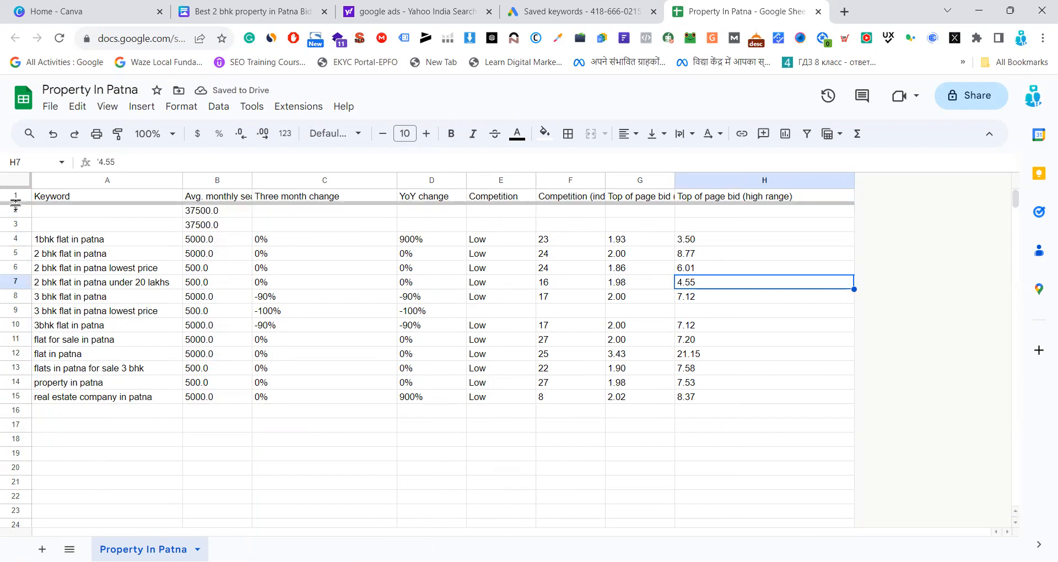
pyautogui.moveTo(16, 211); pyautogui.dragTo(15, 222)
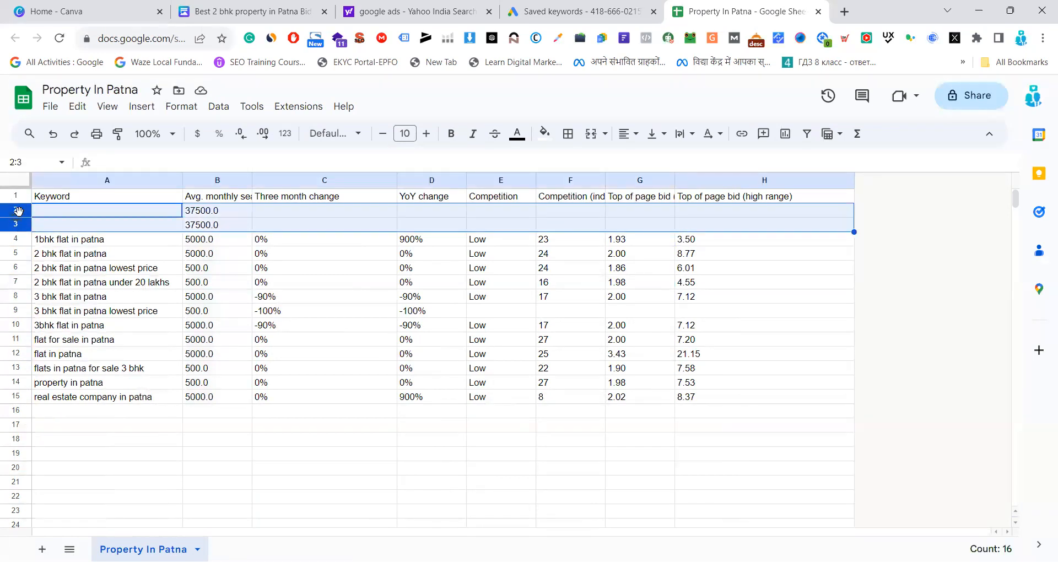
pyautogui.rightClick(16, 211)
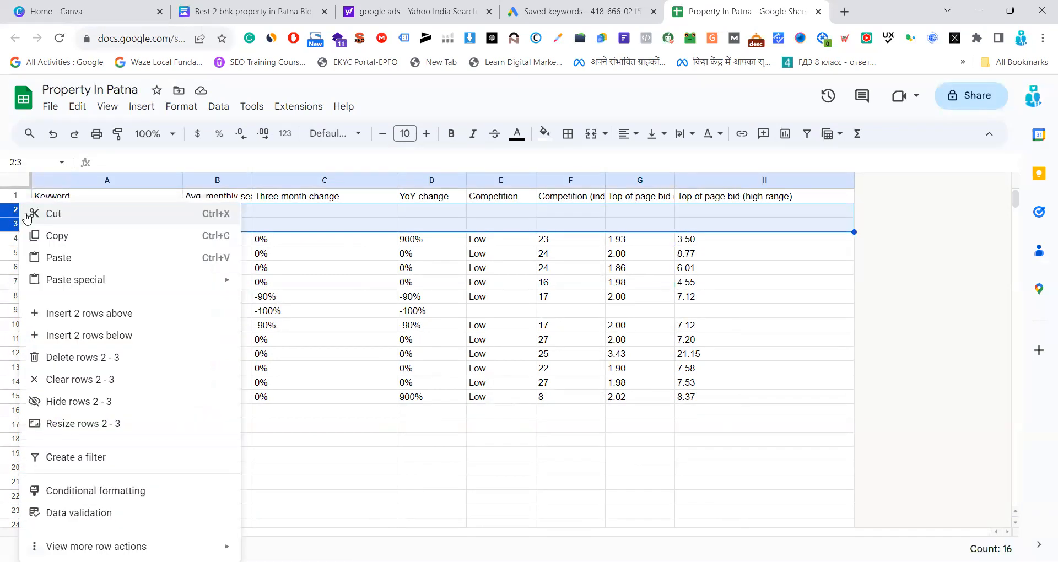
pyautogui.click(80, 357)
pyautogui.click(826, 262)
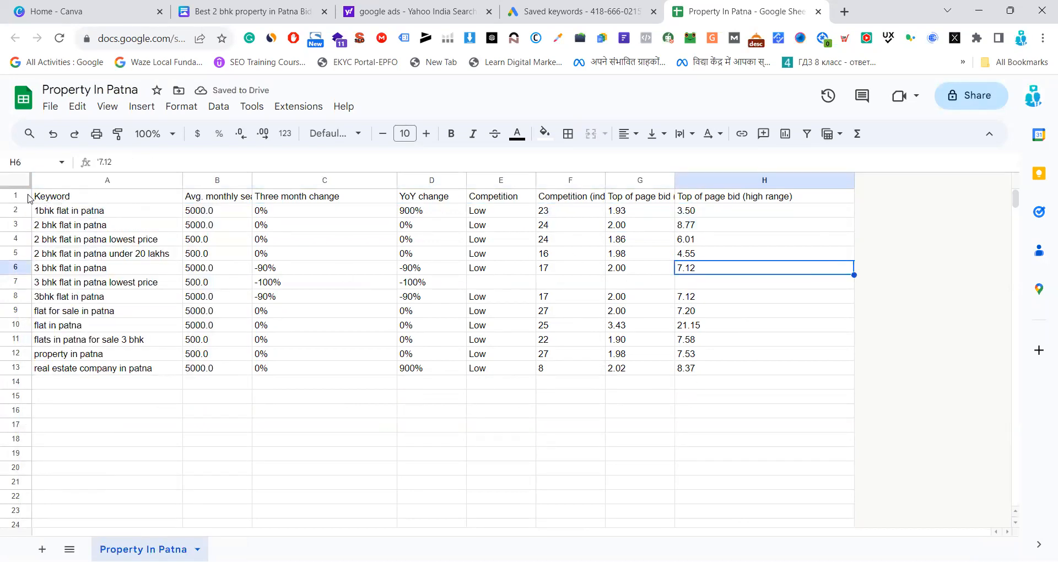
# Format the header cells A1:H1 in bold with a yellow fill, and widen the Avg. monthly searches column to fit its header
pyautogui.moveTo(43, 198); pyautogui.dragTo(779, 202)
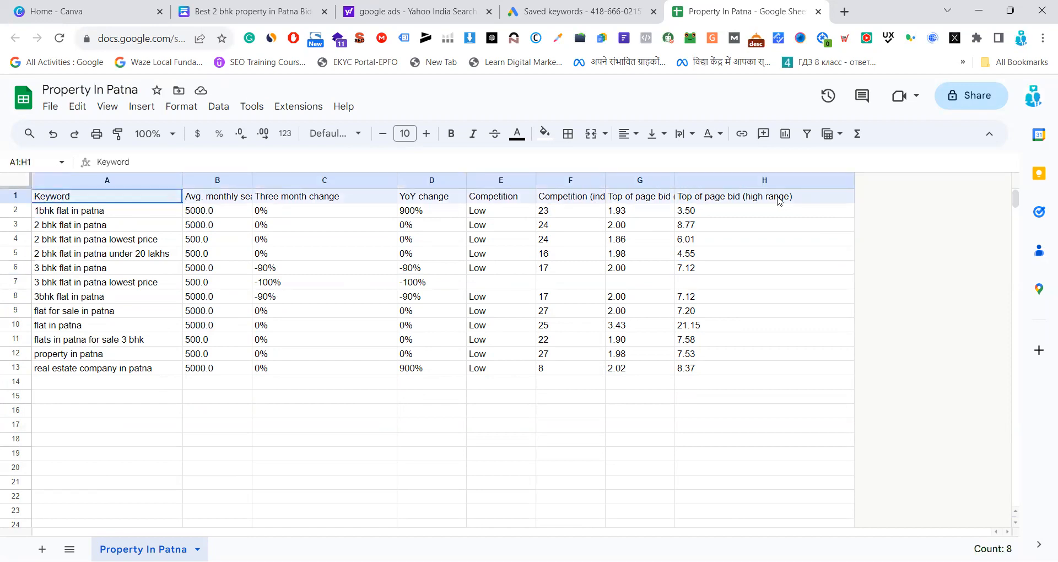
pyautogui.click(451, 134)
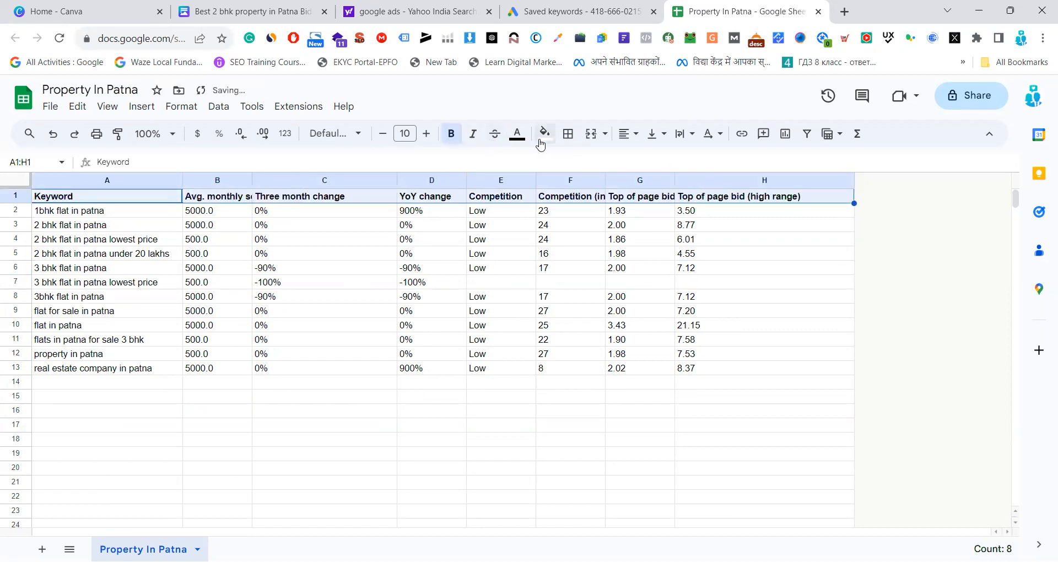
pyautogui.click(545, 134)
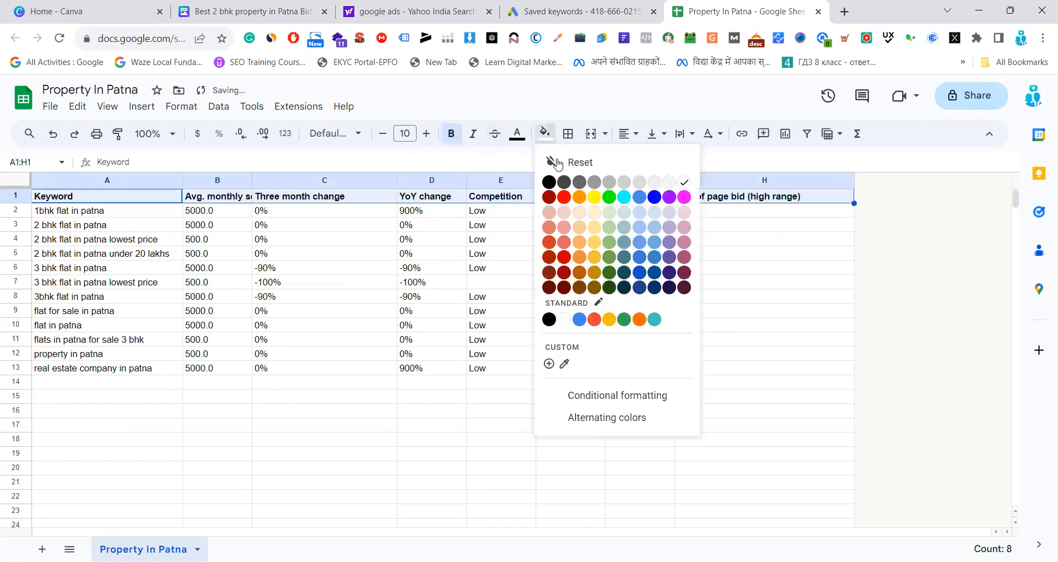
pyautogui.click(598, 200)
pyautogui.click(851, 237)
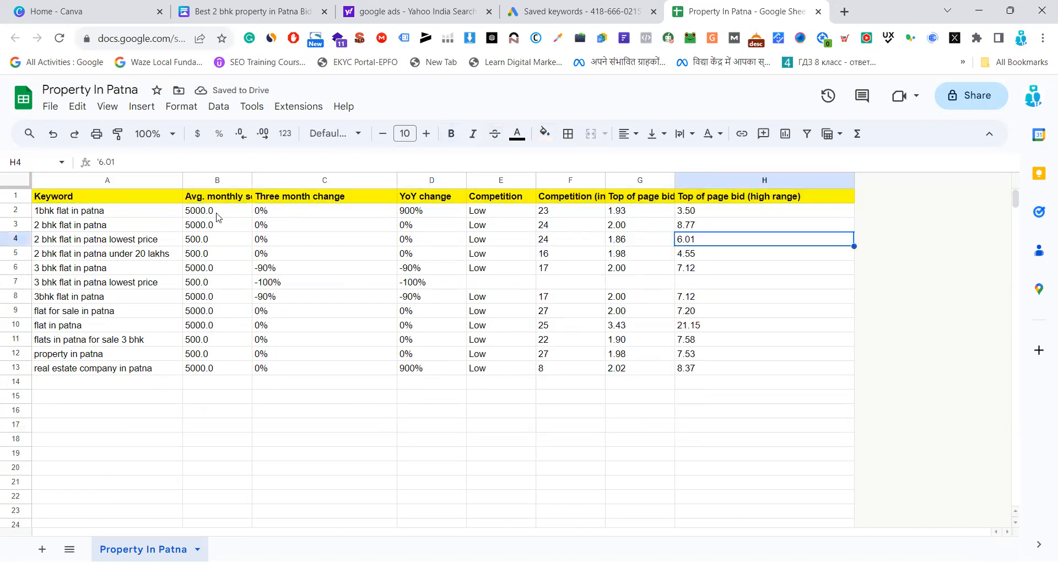
pyautogui.moveTo(252, 181); pyautogui.dragTo(340, 181)
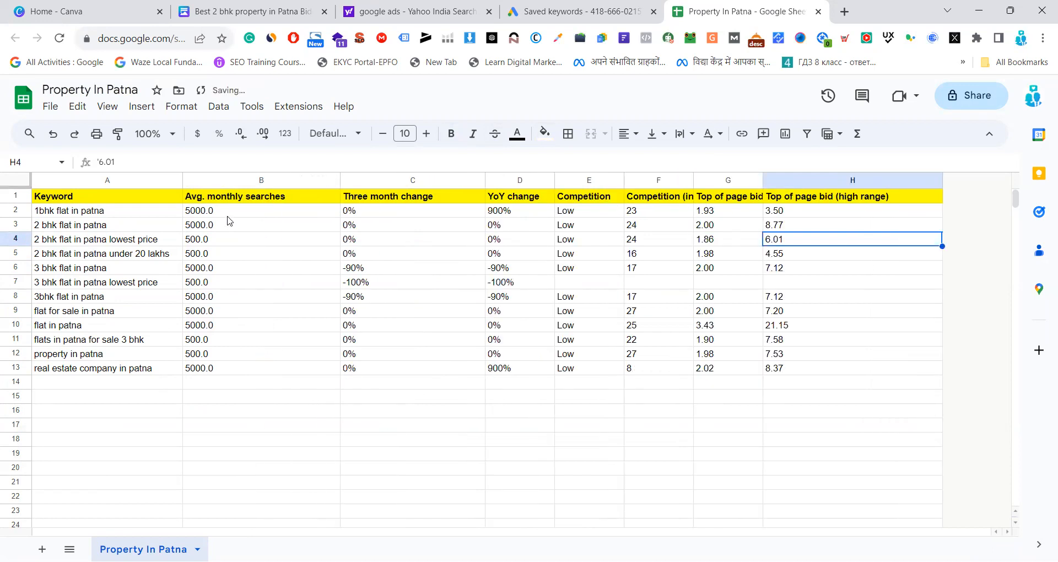
# Examine the average monthly searches, three month change and YoY change of the keyword "1bhk flat in patna"
pyautogui.click(124, 217)
pyautogui.click(222, 215)
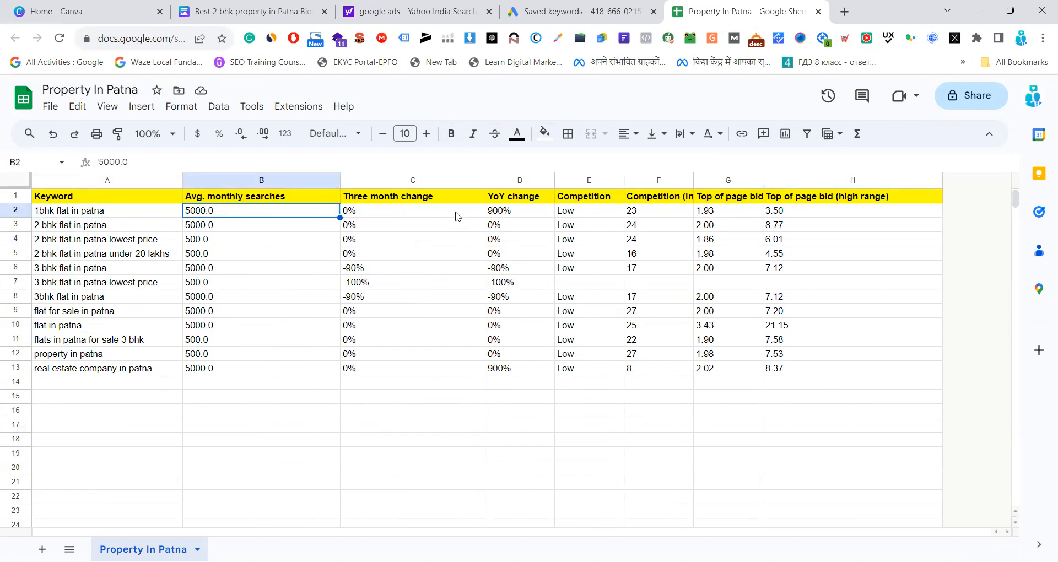
pyautogui.click(381, 215)
pyautogui.click(286, 213)
pyautogui.click(374, 213)
pyautogui.click(510, 213)
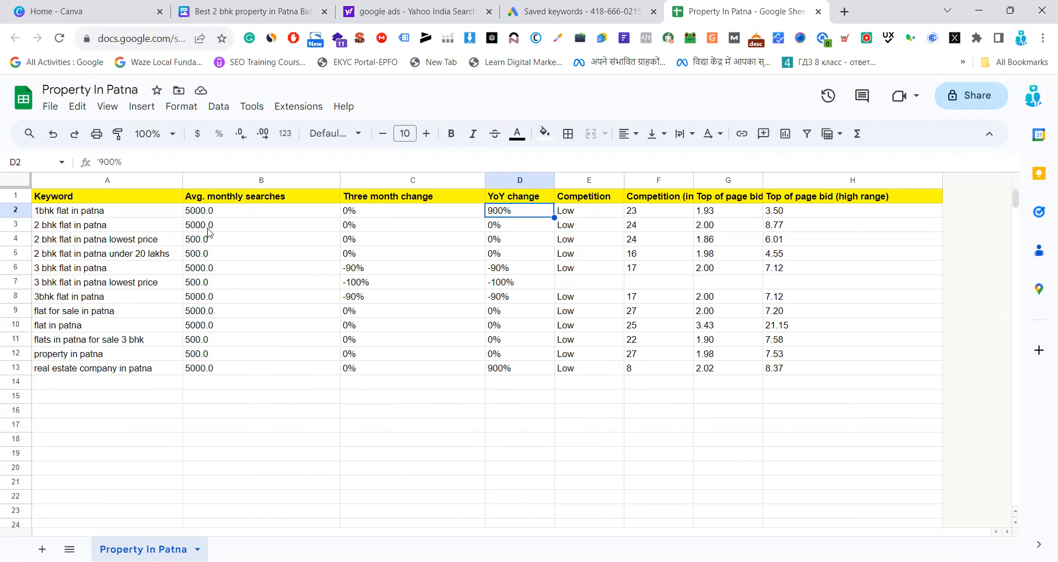
pyautogui.click(222, 215)
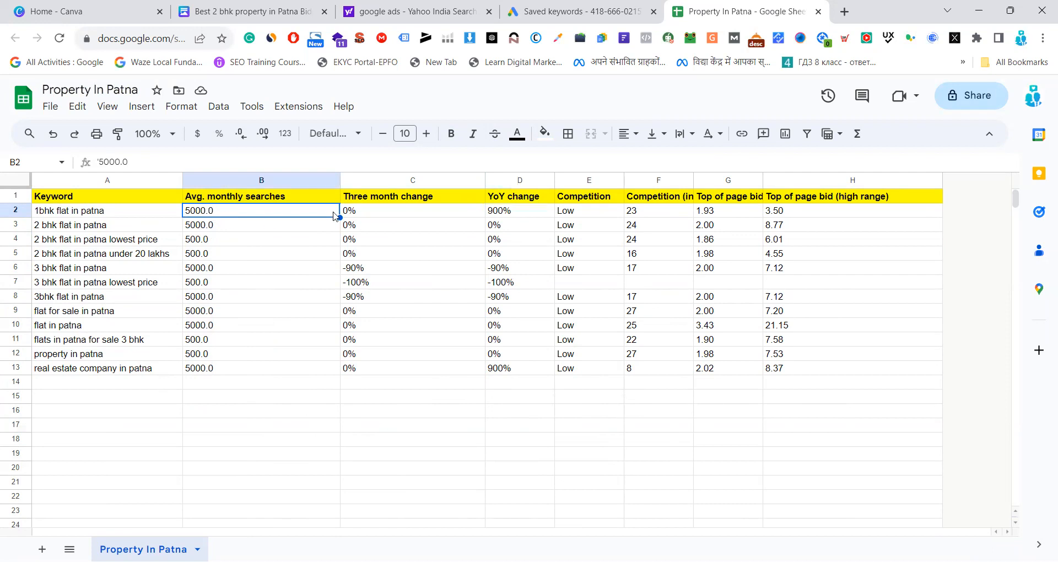
pyautogui.doubleClick(516, 212)
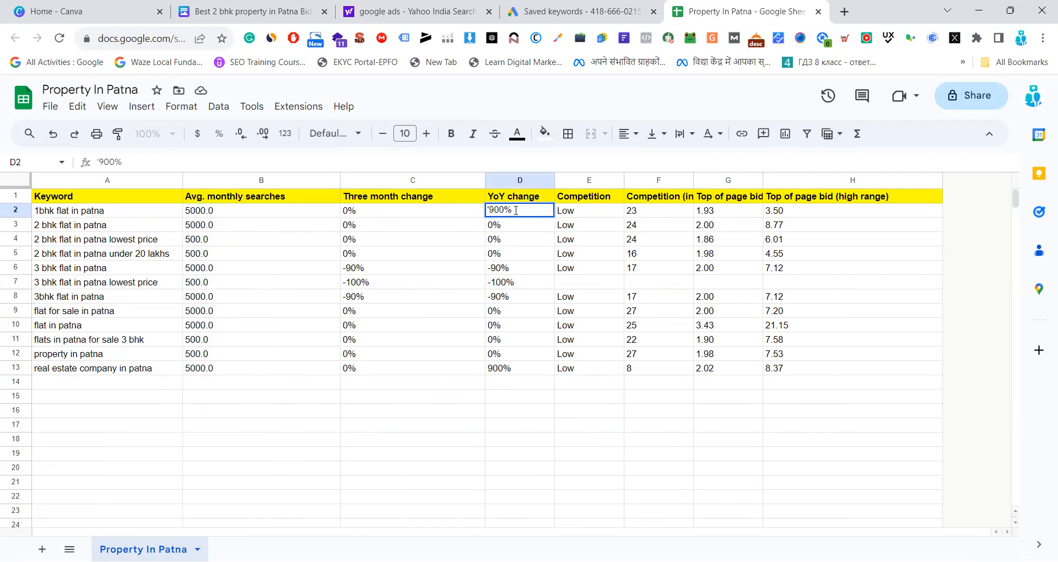
pyautogui.click(518, 236)
pyautogui.click(519, 215)
pyautogui.click(249, 213)
pyautogui.click(505, 209)
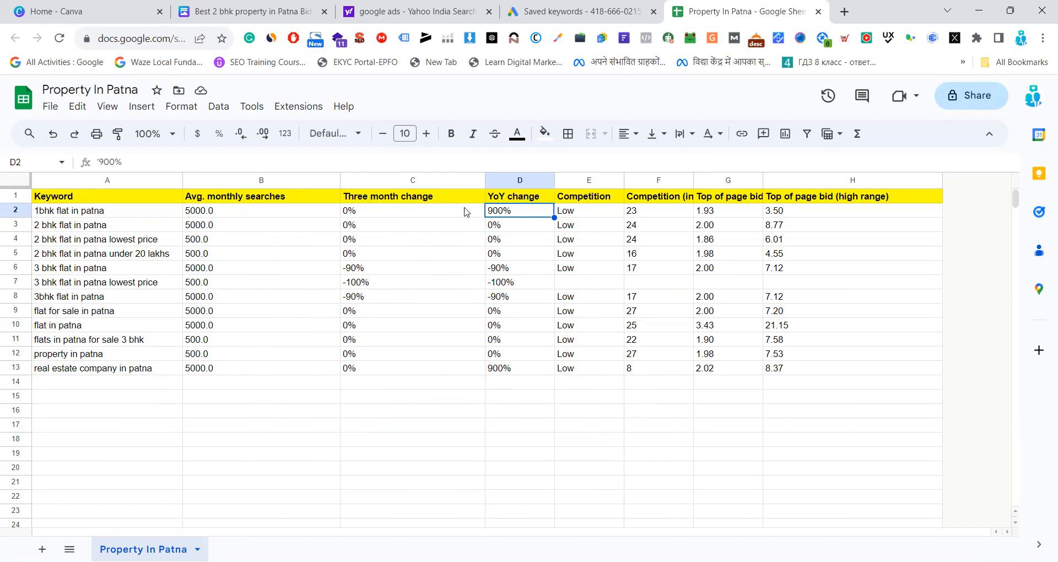
# Delete the Three month change and YoY change columns
pyautogui.click(368, 180)
pyautogui.moveTo(368, 181); pyautogui.dragTo(499, 176)
pyautogui.moveTo(365, 181); pyautogui.dragTo(472, 181)
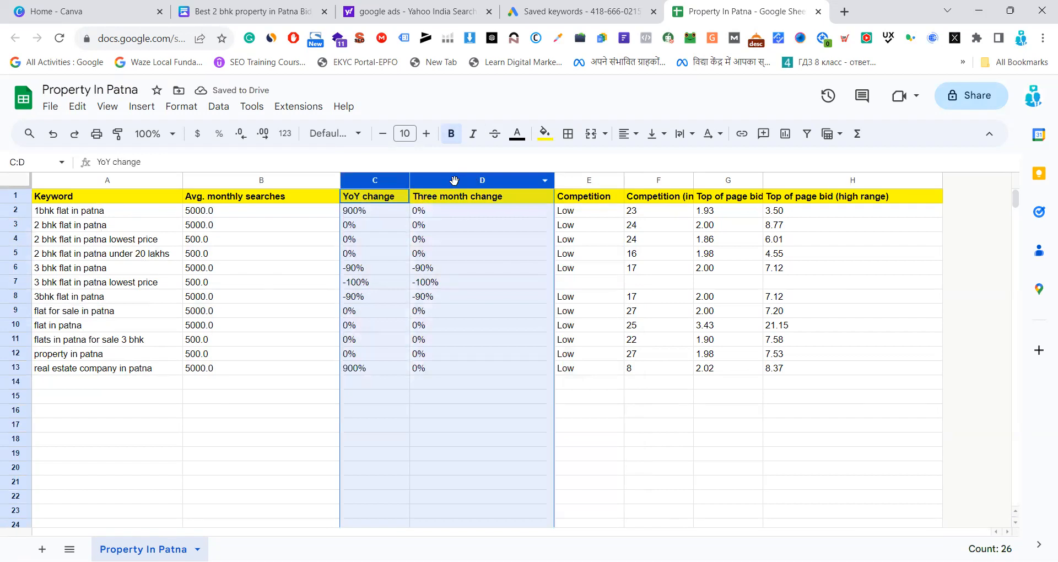
pyautogui.rightClick(473, 180)
pyautogui.press('Escape')
pyautogui.moveTo(379, 182)
pyautogui.mouseDown()
pyautogui.moveTo(550, 182)
pyautogui.moveTo(378, 182)
pyautogui.mouseUp()
pyautogui.rightClick(374, 181)
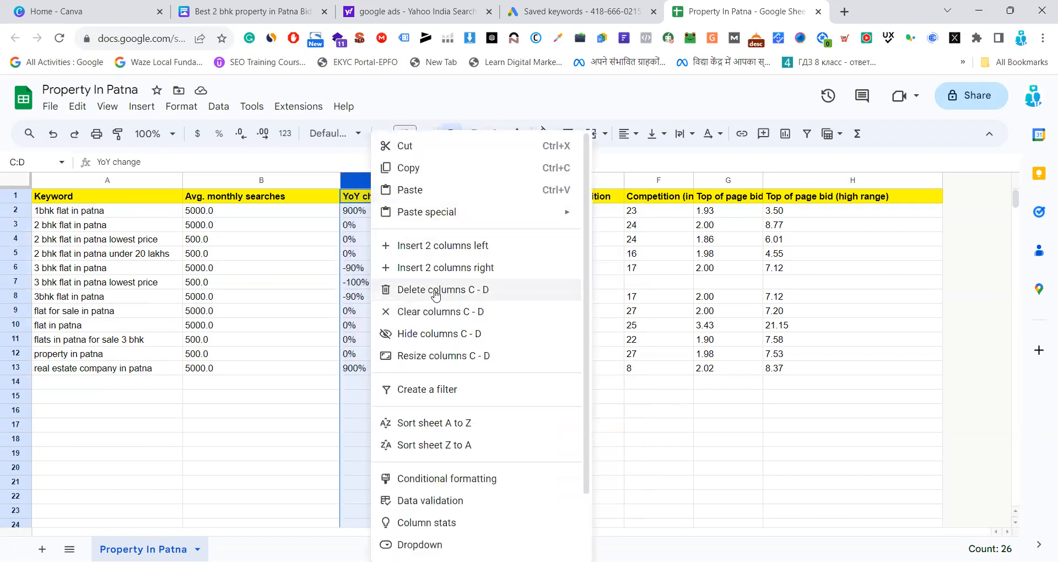
pyautogui.click(433, 289)
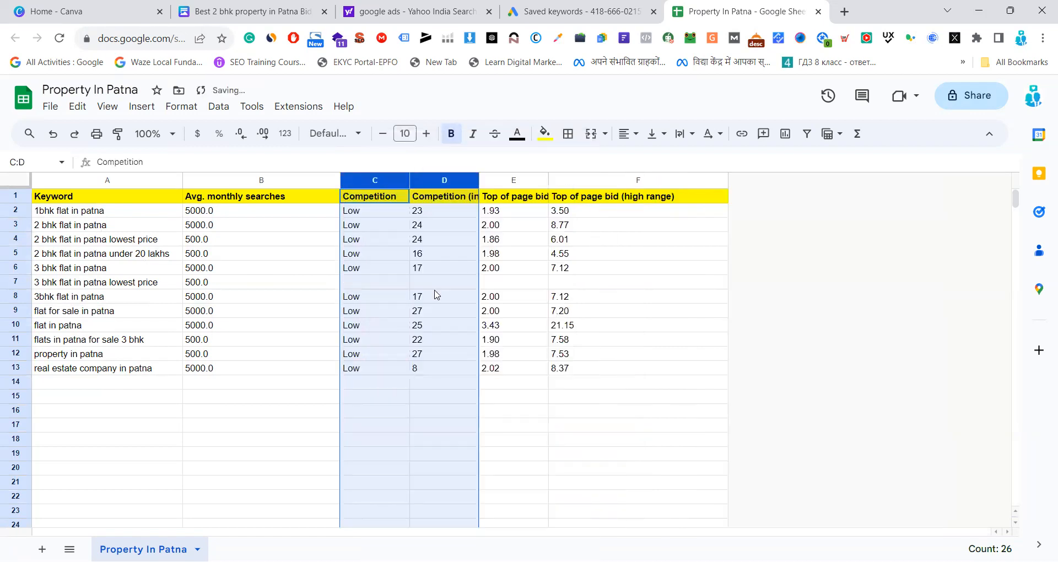
# Delete the two competition columns, Competition and its indexed value
pyautogui.rightClick(360, 179)
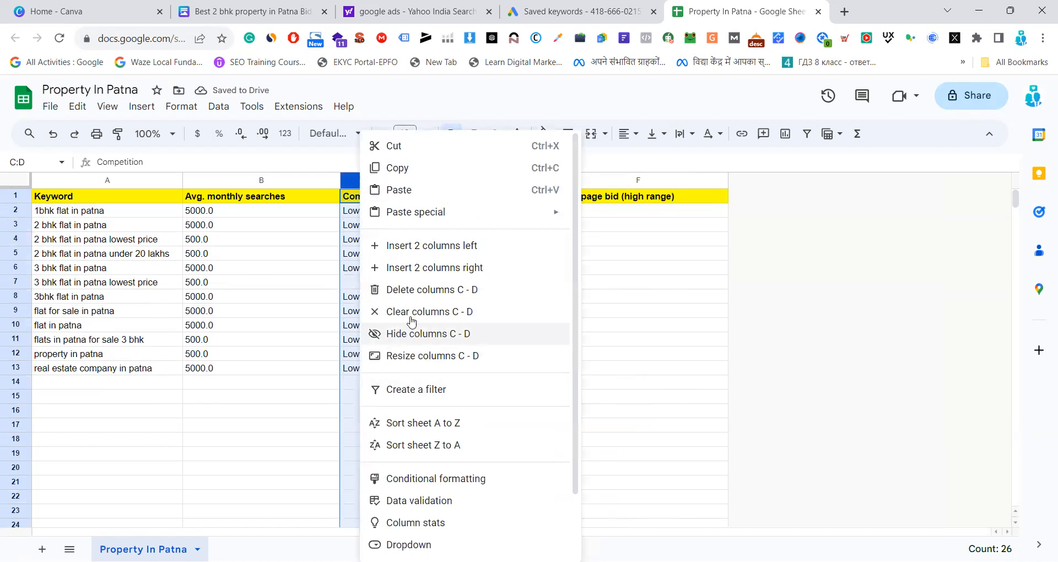
pyautogui.click(413, 289)
pyautogui.click(685, 275)
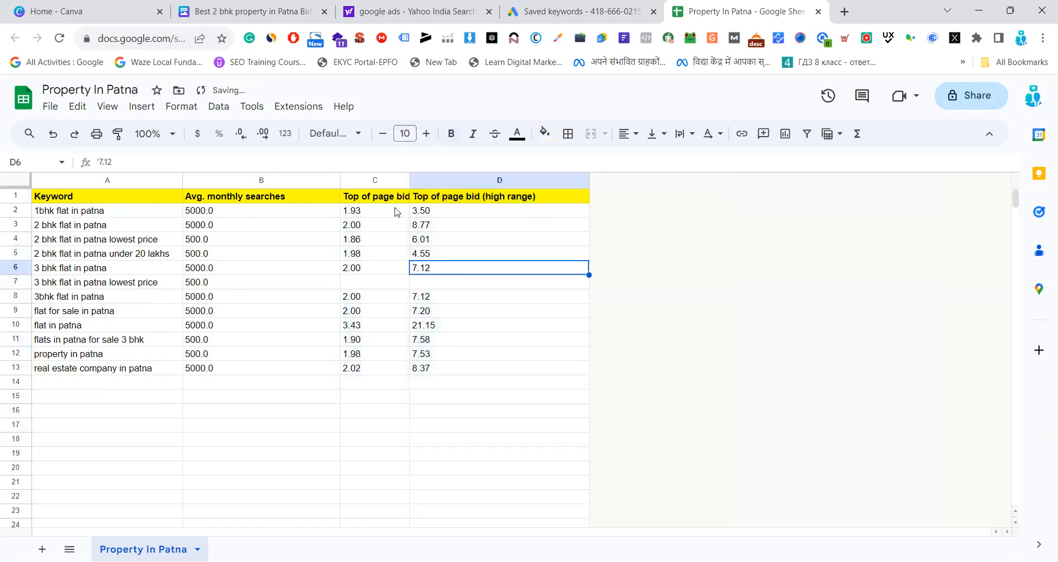
# Widen the Keyword, Avg. monthly searches and Top of page bid (low range) columns
pyautogui.moveTo(410, 180); pyautogui.dragTo(522, 177)
pyautogui.moveTo(341, 177); pyautogui.dragTo(455, 178)
pyautogui.moveTo(183, 182); pyautogui.dragTo(395, 181)
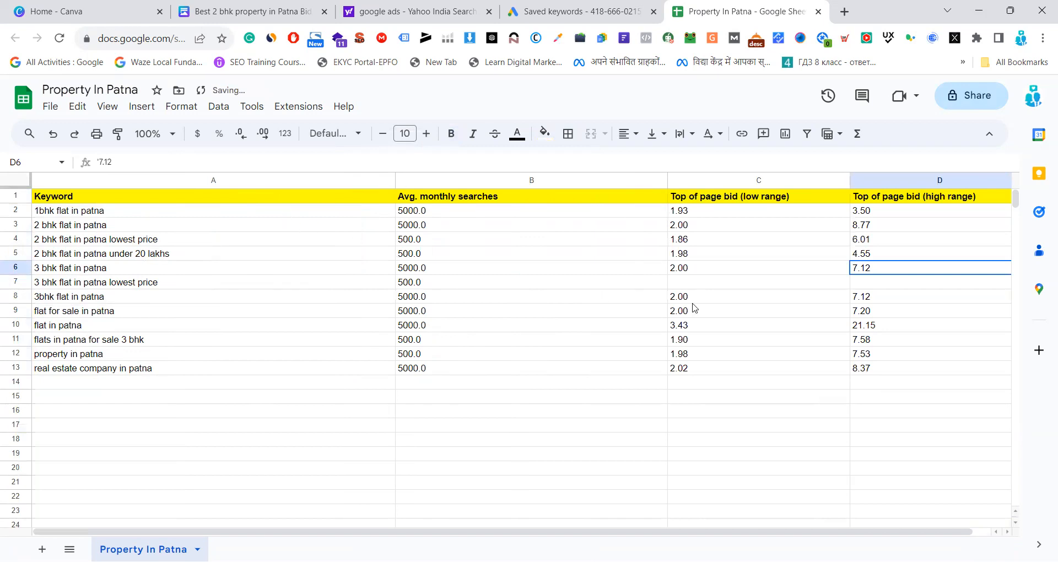
# Narrow the Keyword, Avg. monthly searches and Top of page bid (low range) columns to make the table compact
pyautogui.moveTo(395, 181); pyautogui.dragTo(162, 193)
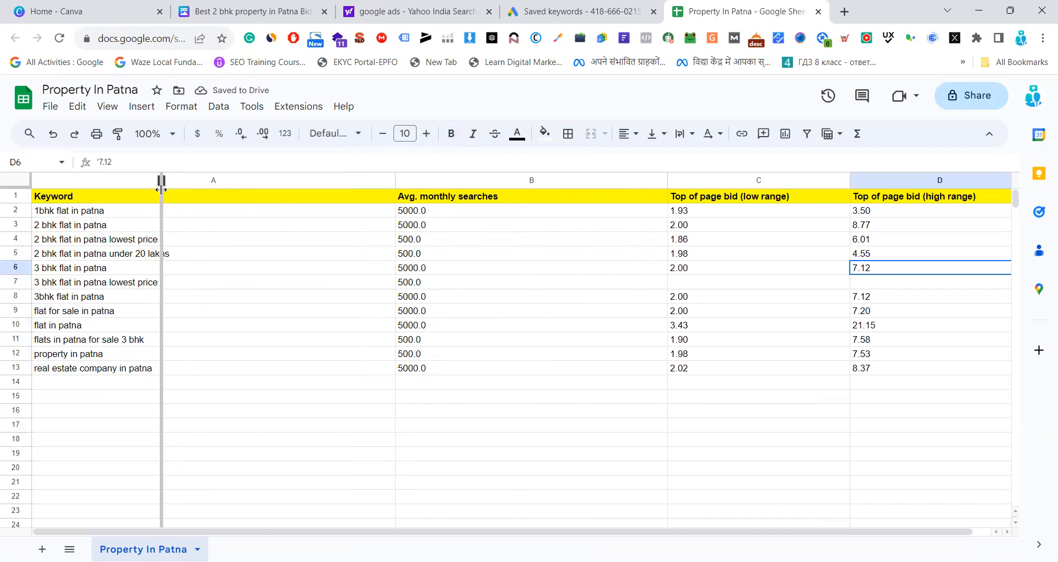
pyautogui.moveTo(83, 196); pyautogui.dragTo(275, 196)
pyautogui.moveTo(434, 180); pyautogui.dragTo(228, 180)
pyautogui.moveTo(412, 176); pyautogui.dragTo(280, 181)
pyautogui.click(456, 225)
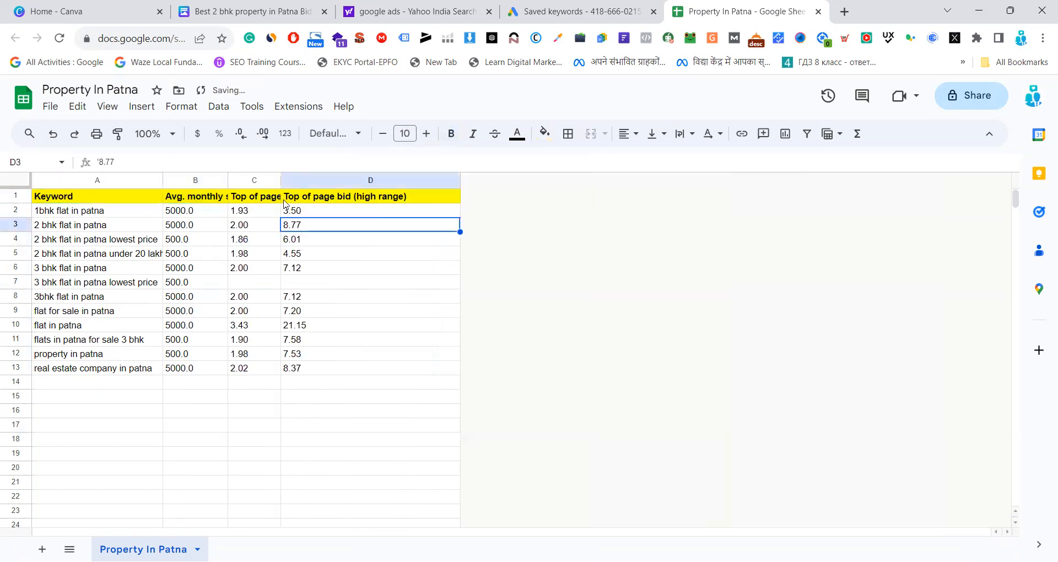
# Insert two empty columns before the Keyword column
pyautogui.rightClick(46, 182)
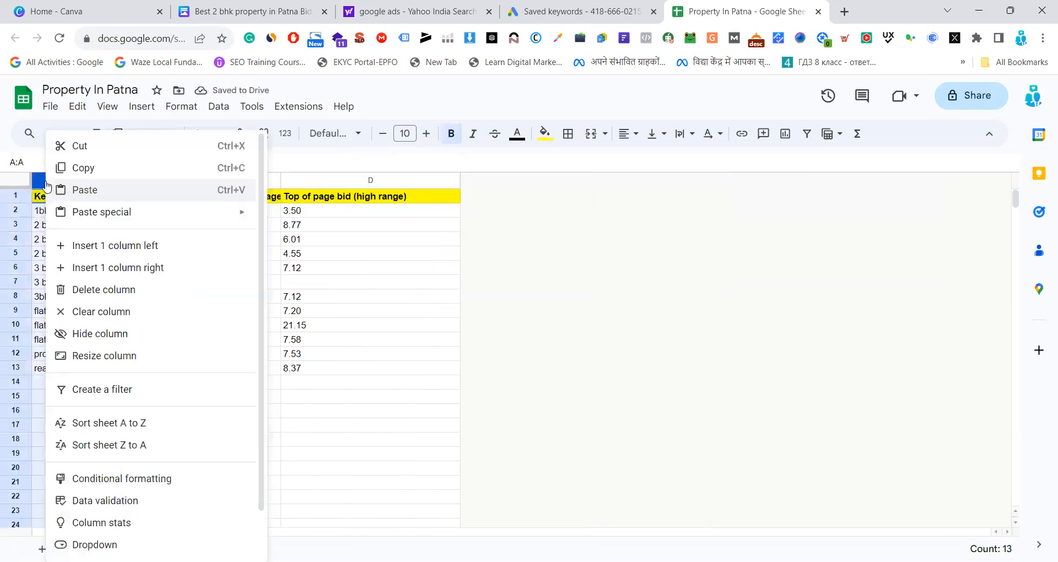
pyautogui.click(104, 251)
pyautogui.rightClick(77, 180)
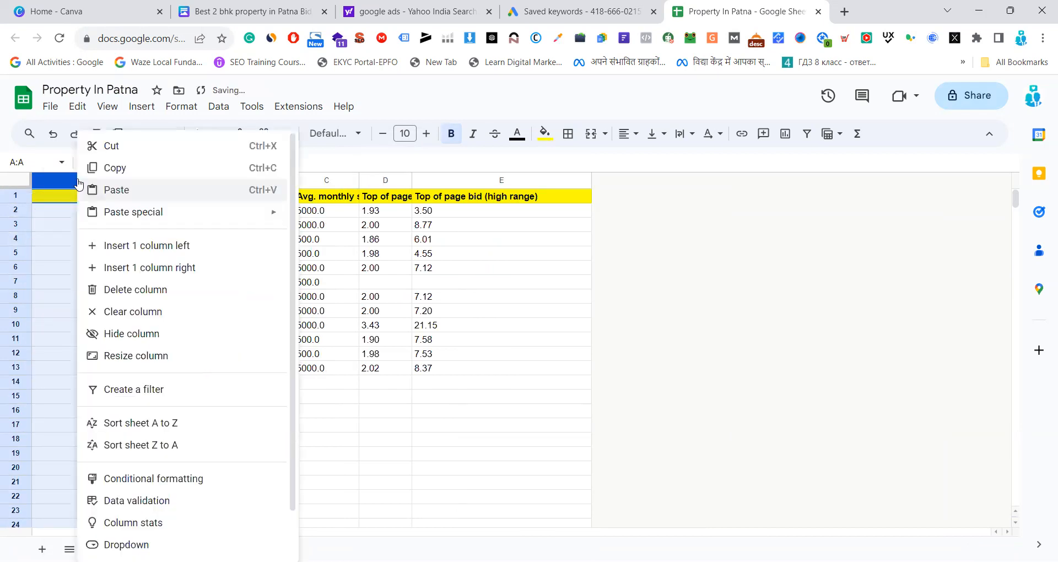
pyautogui.click(134, 247)
pyautogui.click(696, 292)
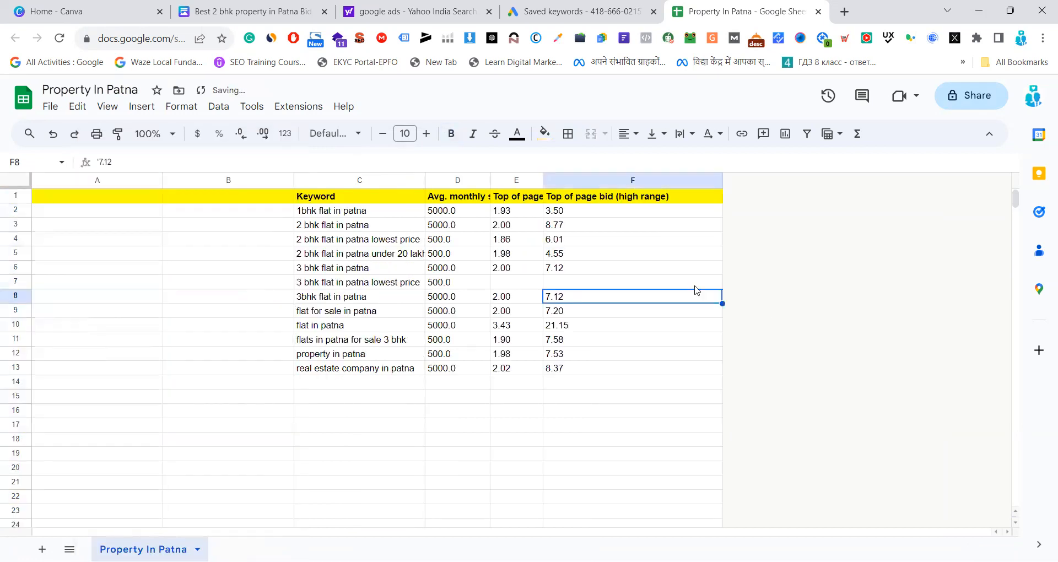
# Title the two empty columns before Keyword as Campaign Name and Ad Group in the header row
pyautogui.click(75, 203)
pyautogui.write('C')
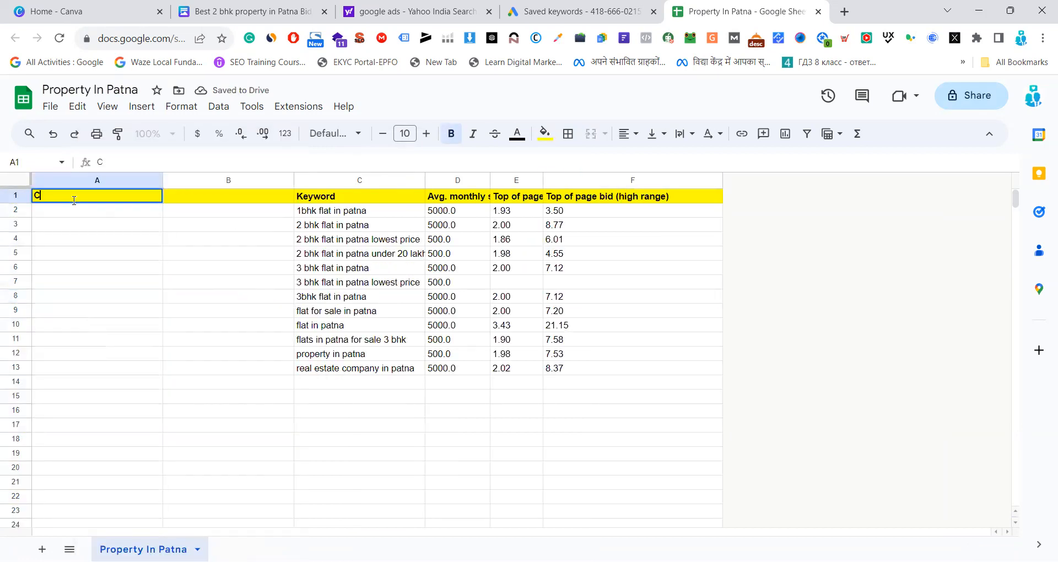
pyautogui.write('ampaign Name')
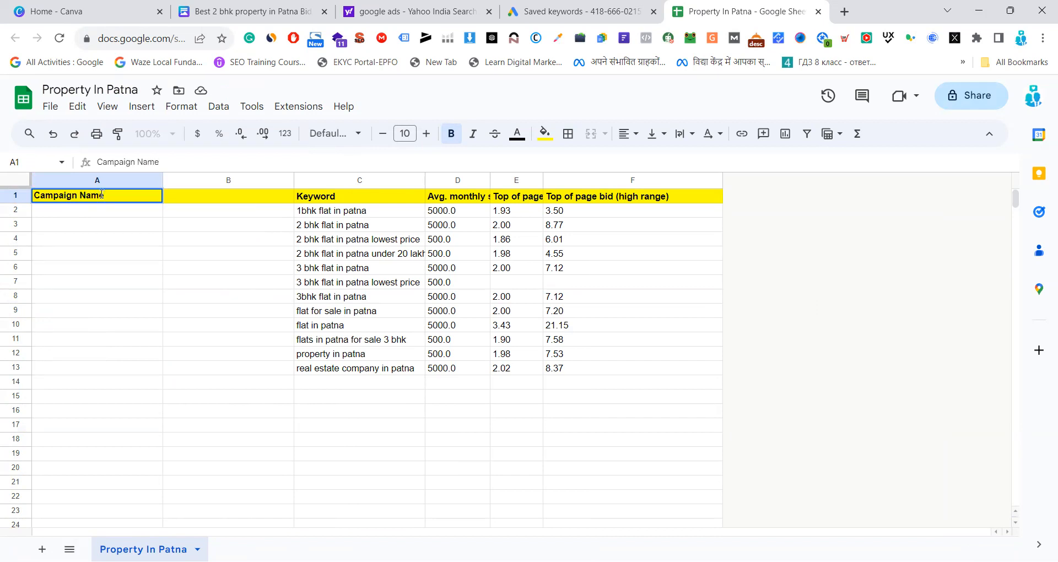
pyautogui.click(116, 250)
pyautogui.click(186, 197)
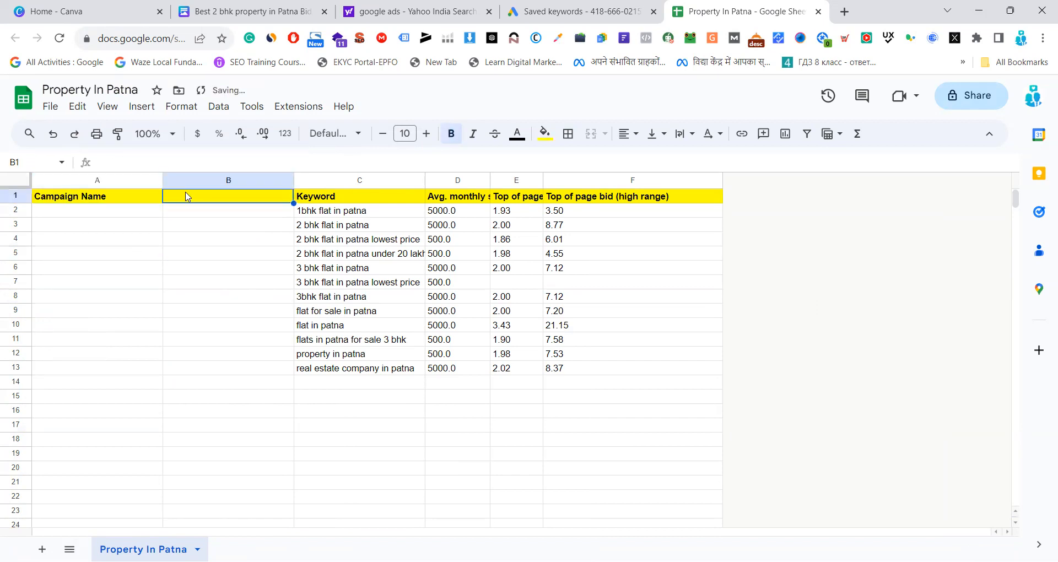
pyautogui.write('A')
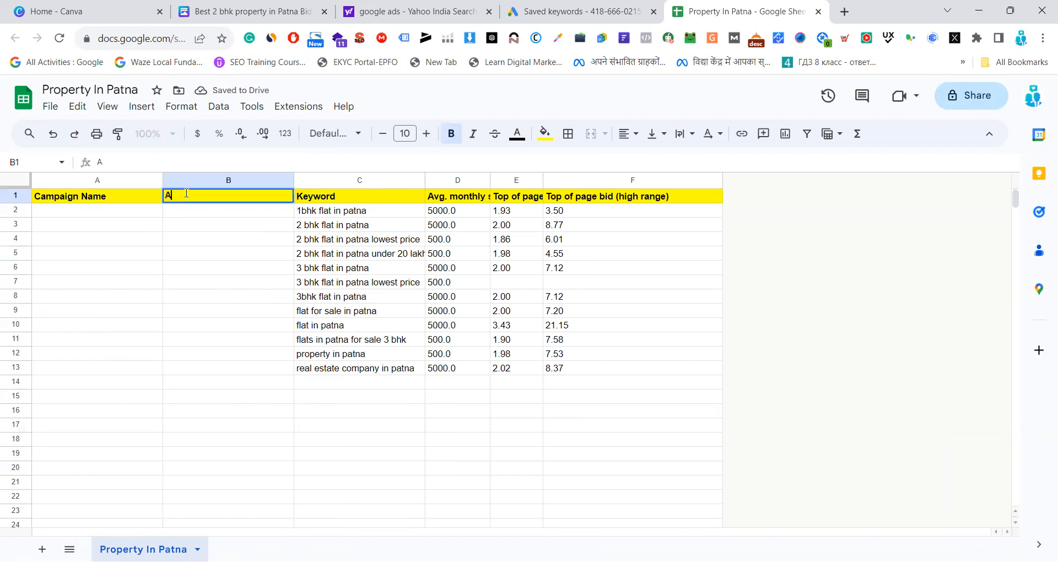
pyautogui.write('d Group')
pyautogui.click(227, 255)
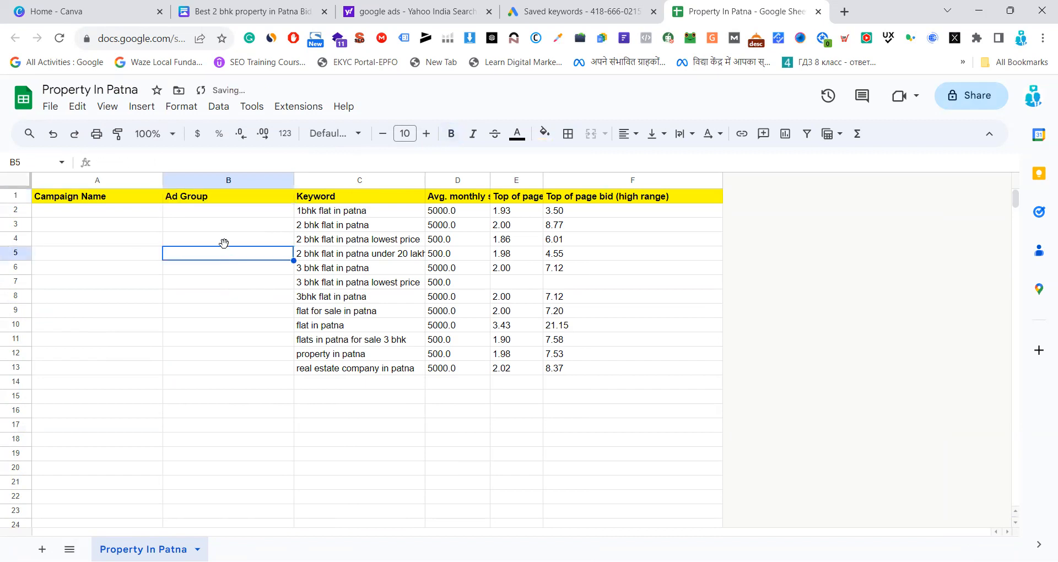
# Widen the Keyword column so the longest keywords fit in their cells
pyautogui.moveTo(491, 181); pyautogui.dragTo(523, 194)
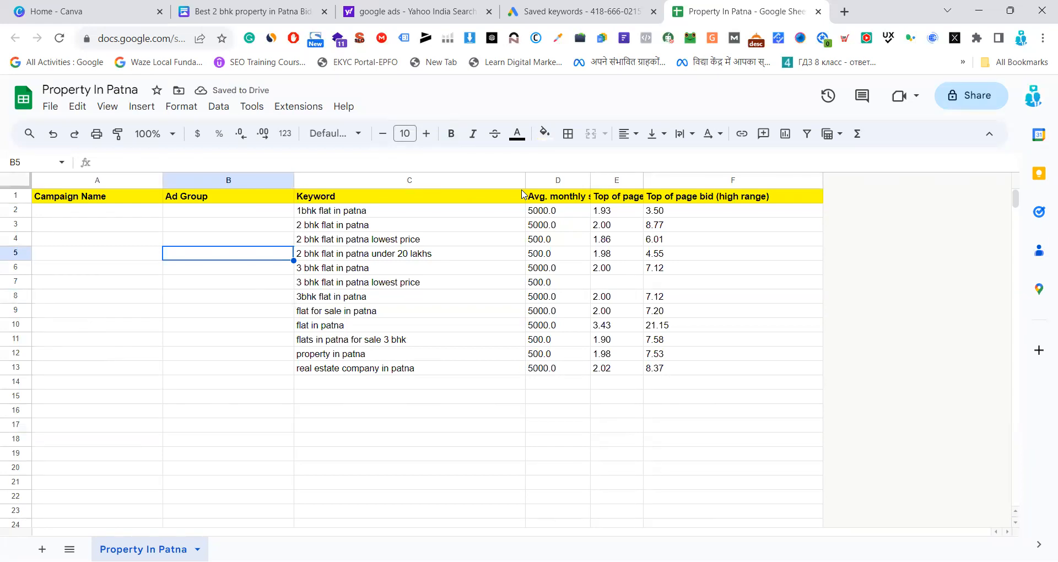
pyautogui.moveTo(398, 211); pyautogui.dragTo(390, 374)
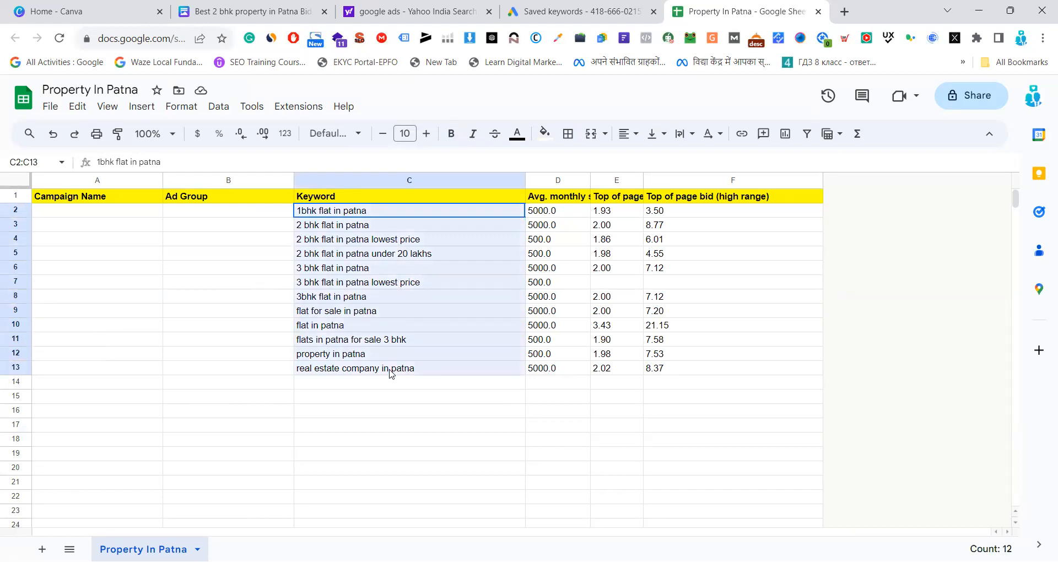
pyautogui.click(278, 253)
pyautogui.moveTo(397, 211); pyautogui.dragTo(413, 369)
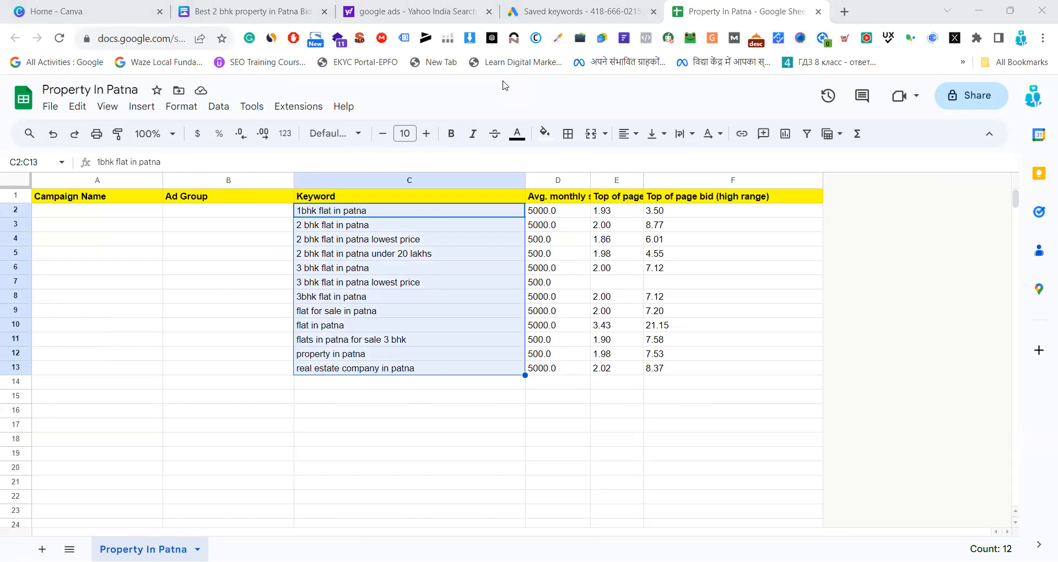
pyautogui.click(220, 266)
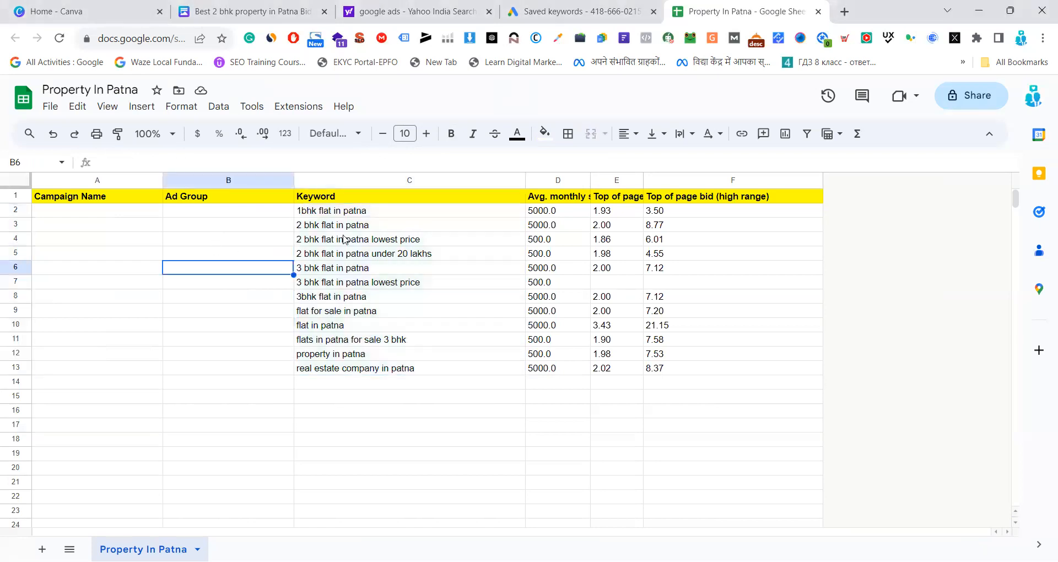
pyautogui.moveTo(401, 214); pyautogui.dragTo(403, 373)
pyautogui.click(441, 401)
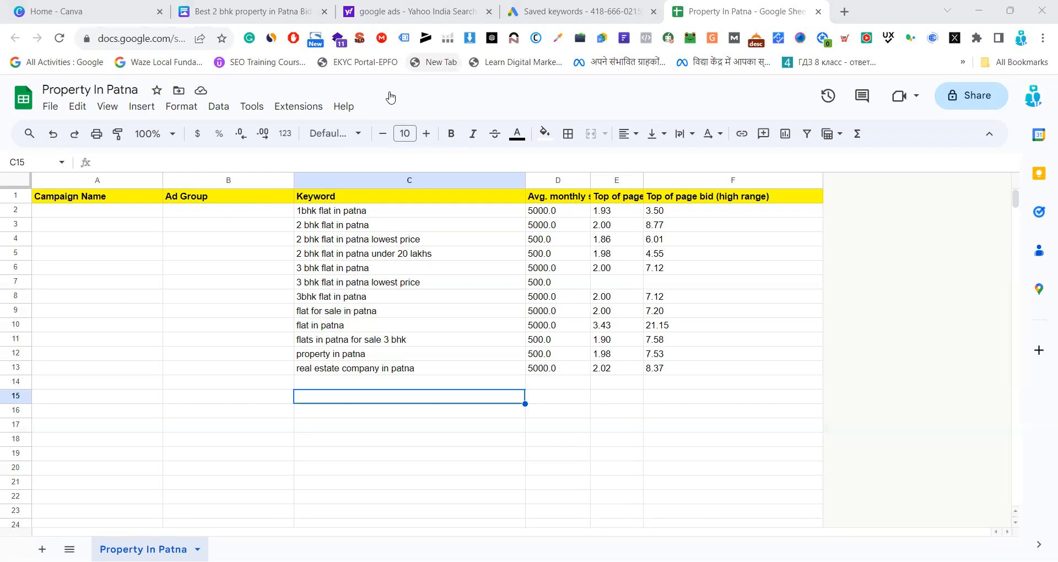
pyautogui.click(619, 453)
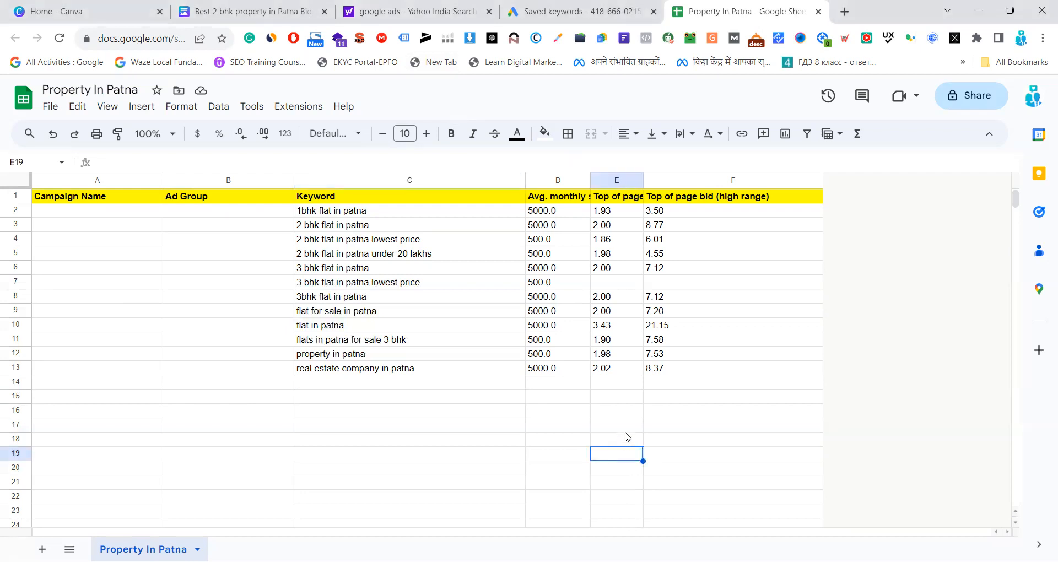
# Enter Property In Patna as the campaign name in the first data row
pyautogui.click(103, 214)
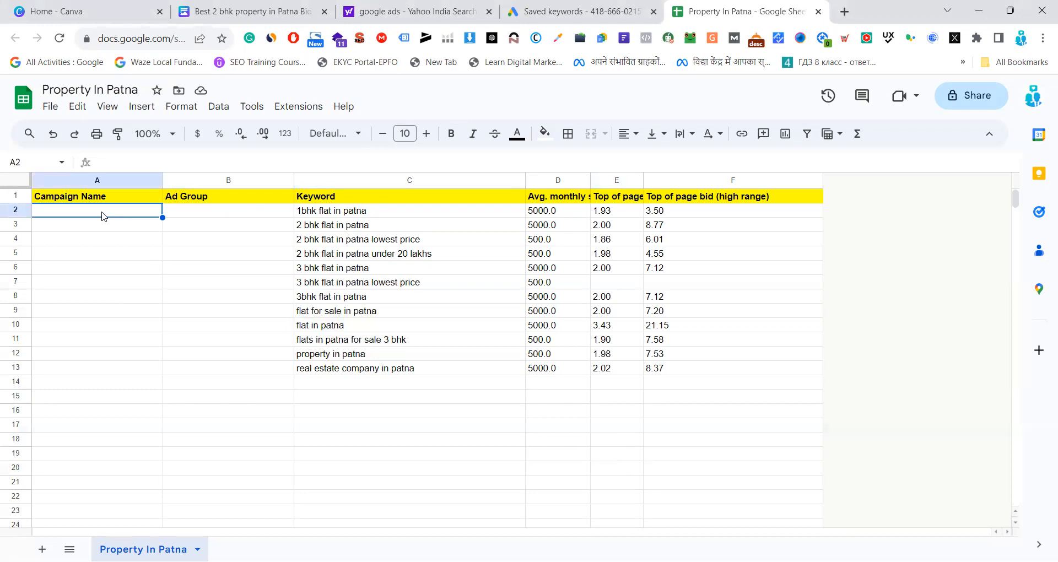
pyautogui.write('Prope')
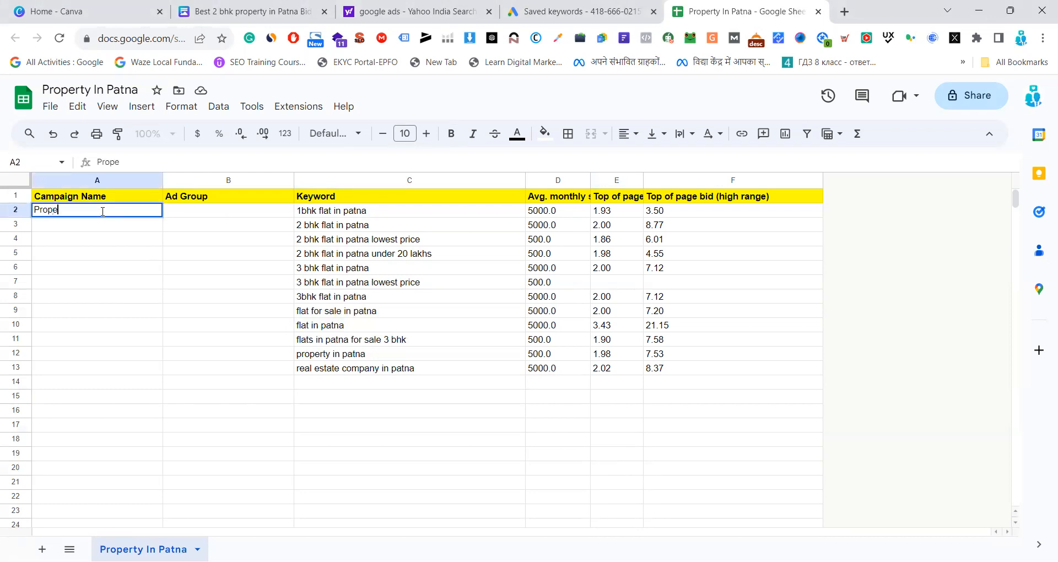
pyautogui.write('rty In P')
pyautogui.write('atan')
pyautogui.press('BackSpace')
pyautogui.press('BackSpace')
pyautogui.write('na')
pyautogui.click(93, 297)
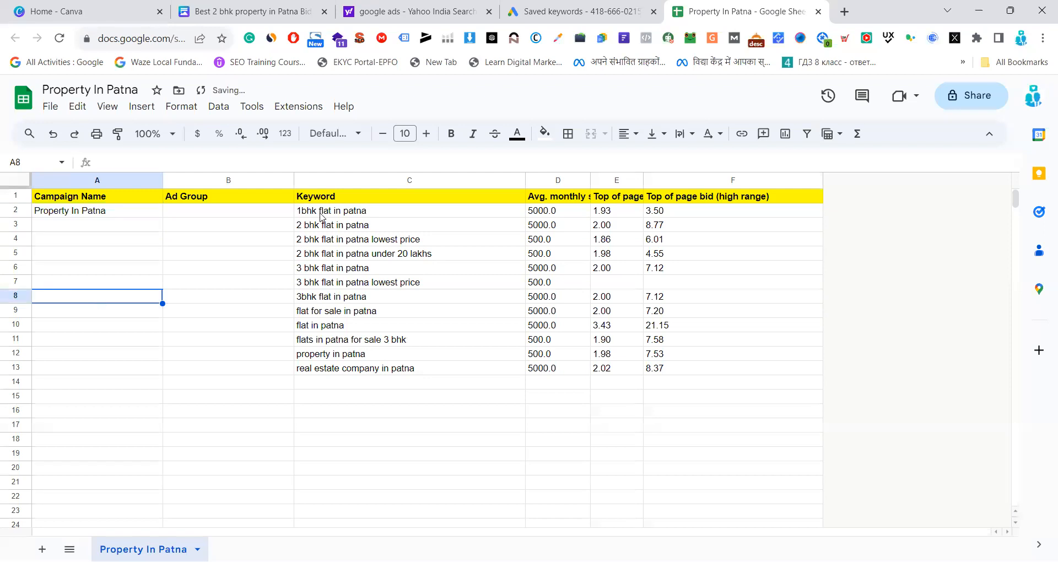
# Fill the three keyword cells starting with 2 bhk with the palest magenta to mark them as one group
pyautogui.click(377, 225)
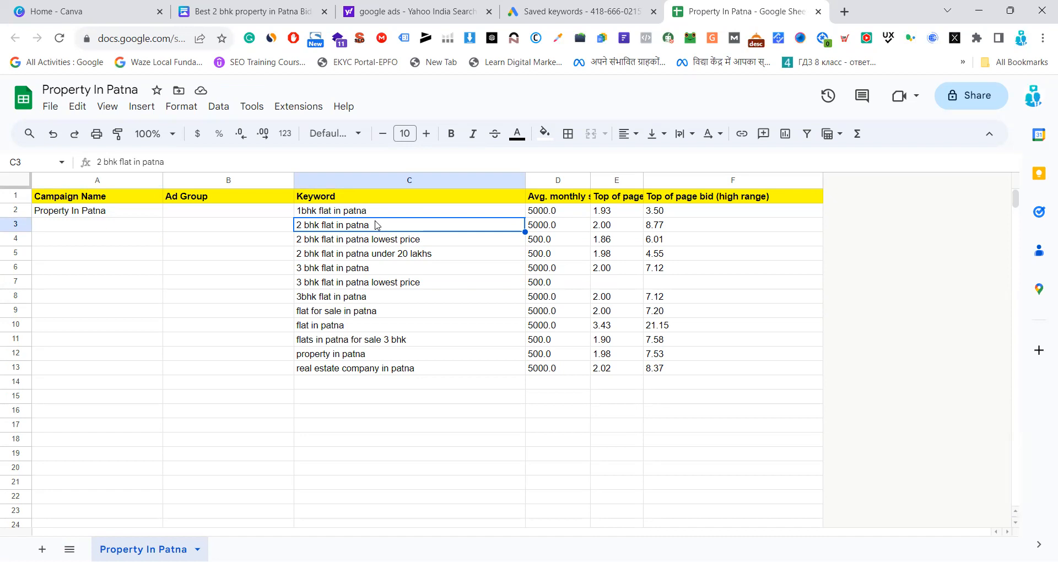
pyautogui.hotkey('shift', 'Down')
pyautogui.hotkey('shift', 'Down')
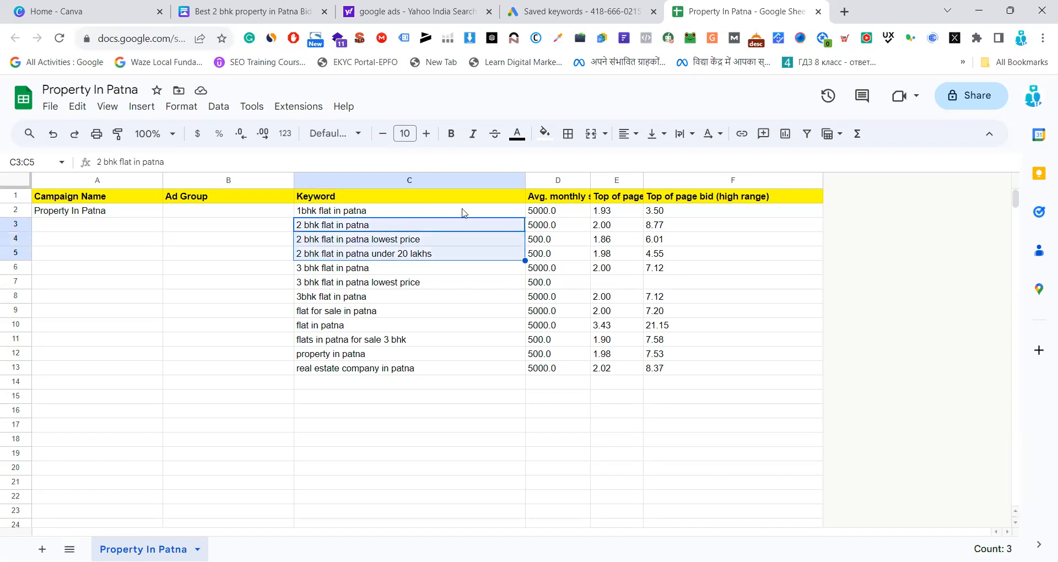
pyautogui.click(554, 135)
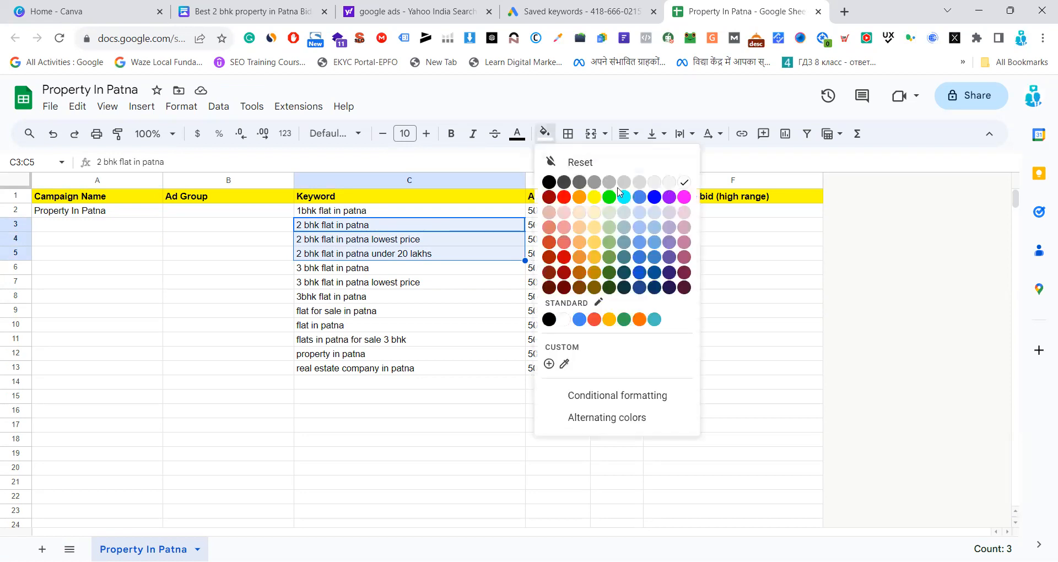
pyautogui.click(685, 214)
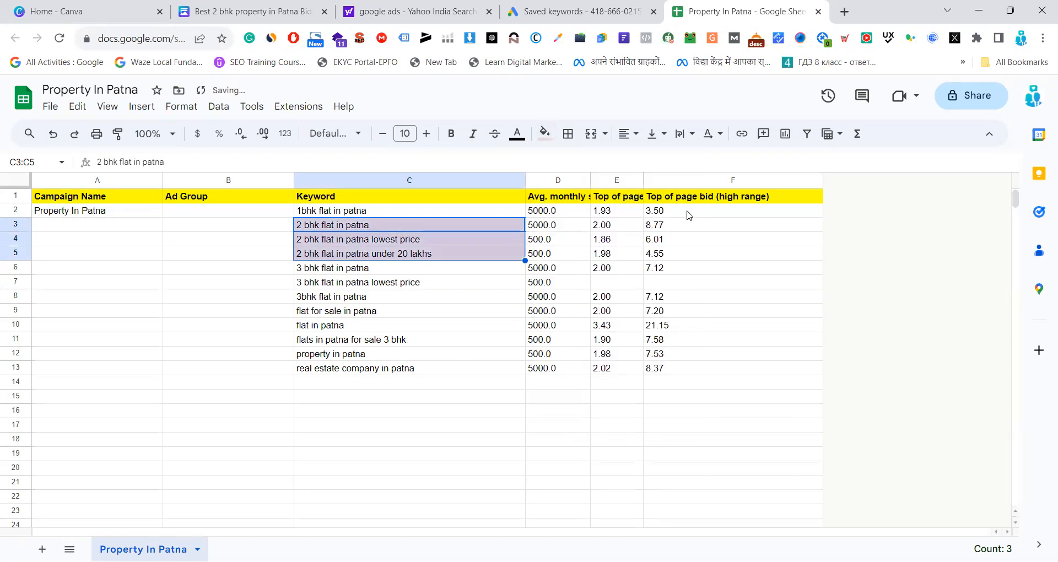
pyautogui.click(475, 330)
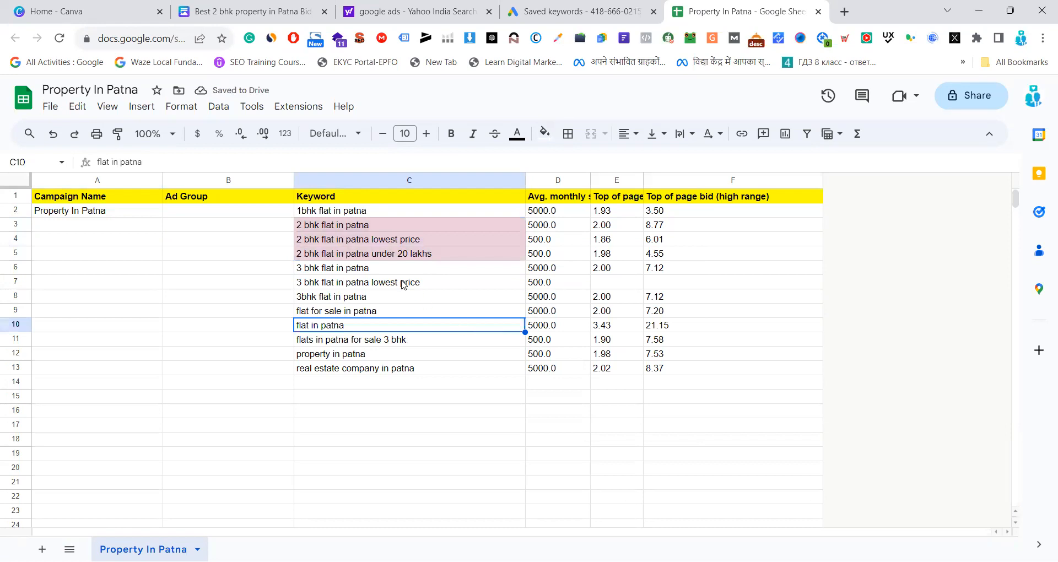
# Fill the three consecutive 3 bhk keyword cells, C6 to C8, with light green to mark them as one group
pyautogui.moveTo(404, 271)
pyautogui.mouseDown()
pyautogui.moveTo(401, 309)
pyautogui.moveTo(407, 302)
pyautogui.mouseUp()
pyautogui.click(545, 133)
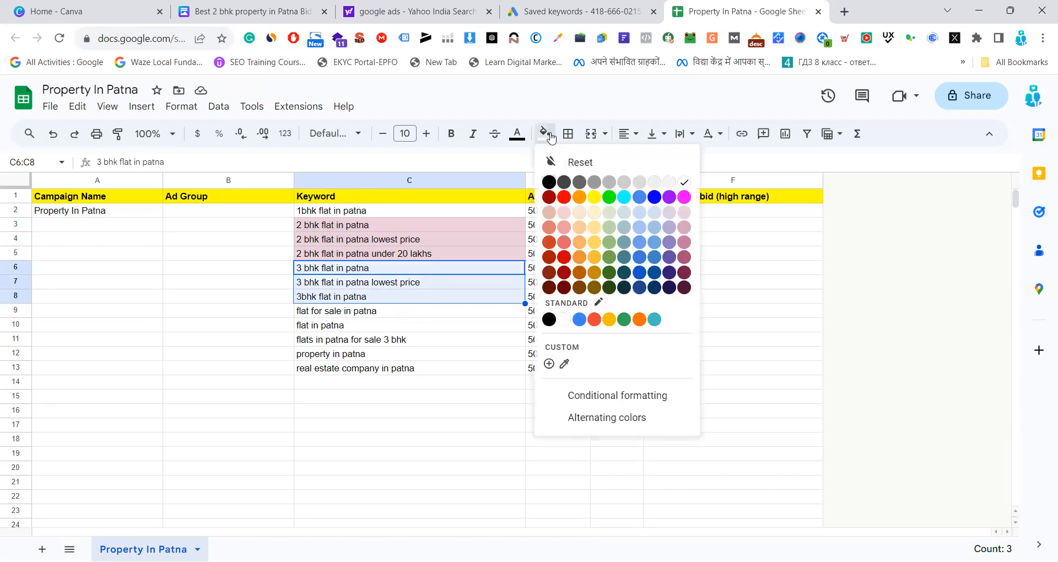
pyautogui.click(609, 227)
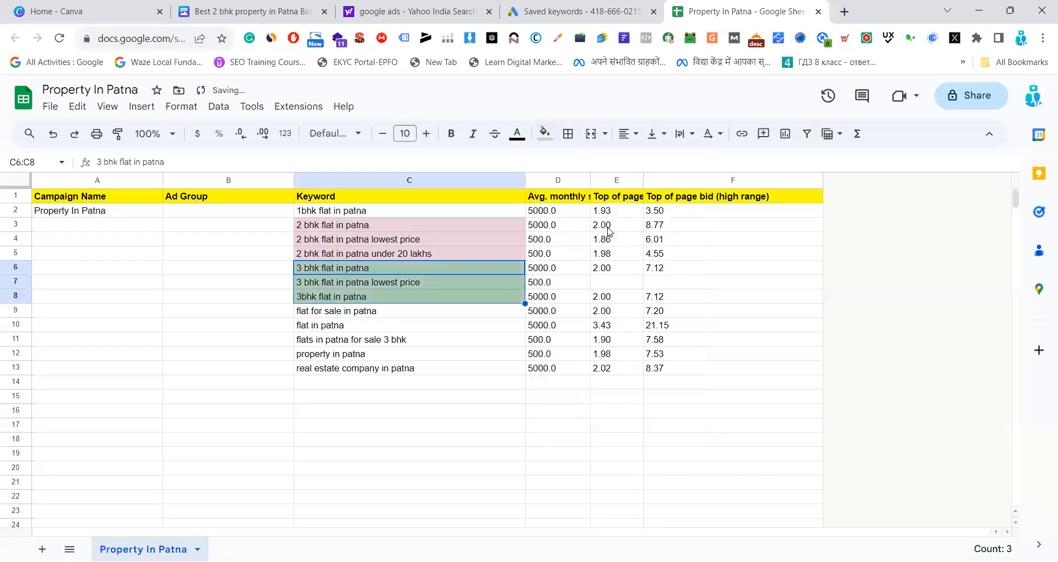
pyautogui.click(512, 482)
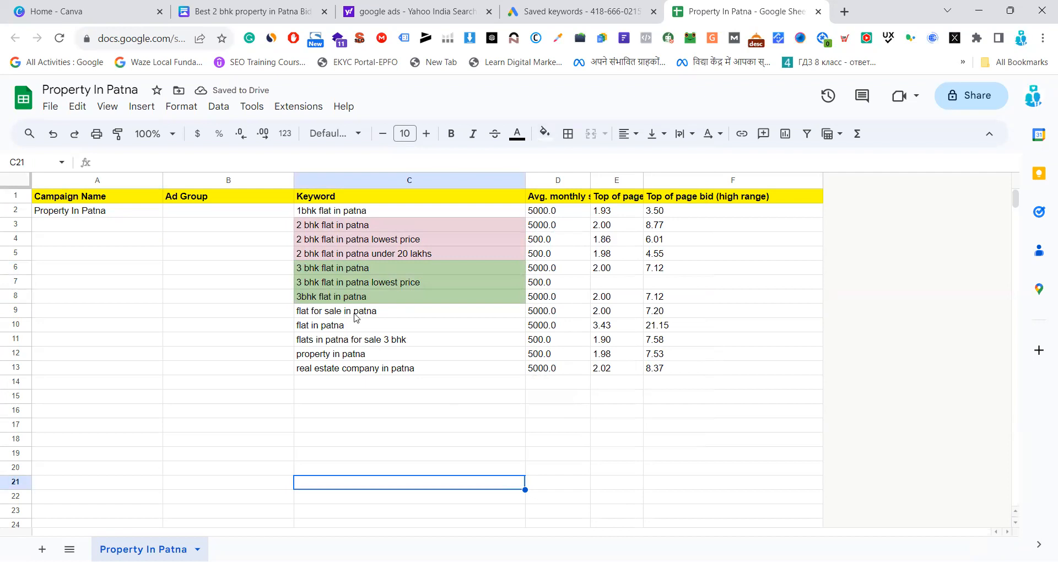
# Fill the "flats in patna for sale 3 bhk" keyword cell with a slightly darker green than the other 3 bhk keywords
pyautogui.click(383, 316)
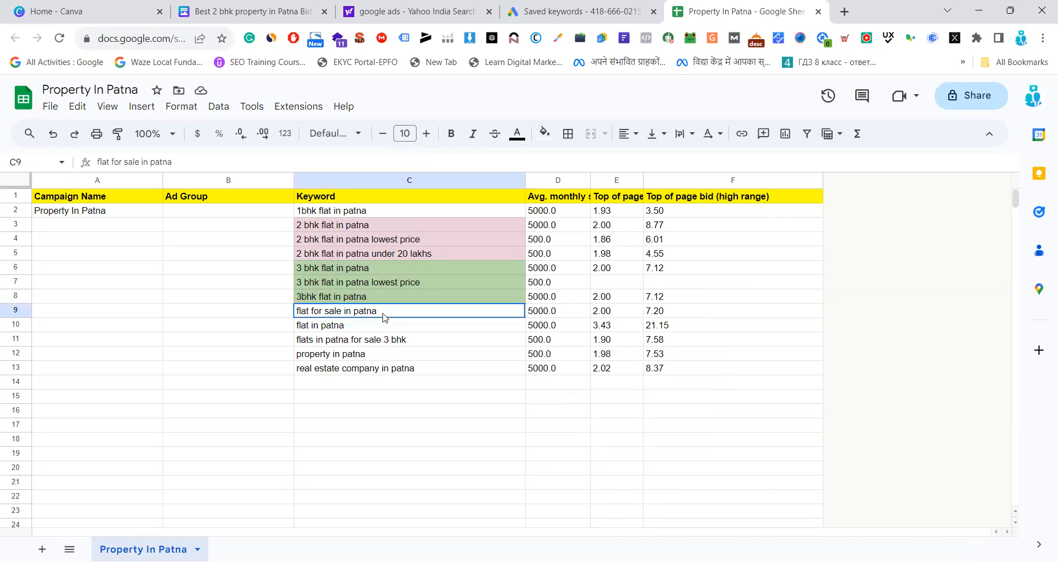
pyautogui.click(403, 342)
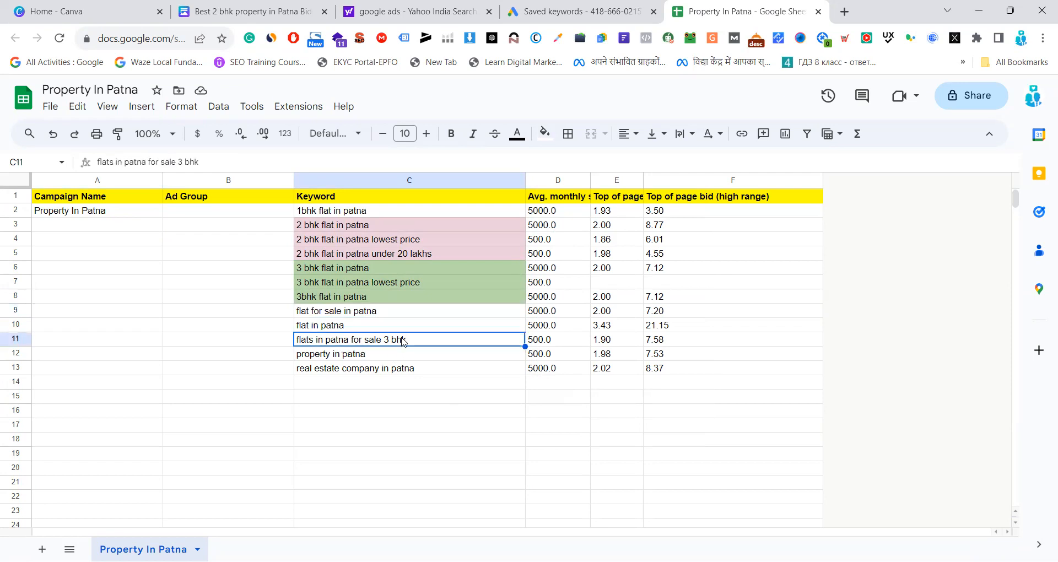
pyautogui.click(544, 138)
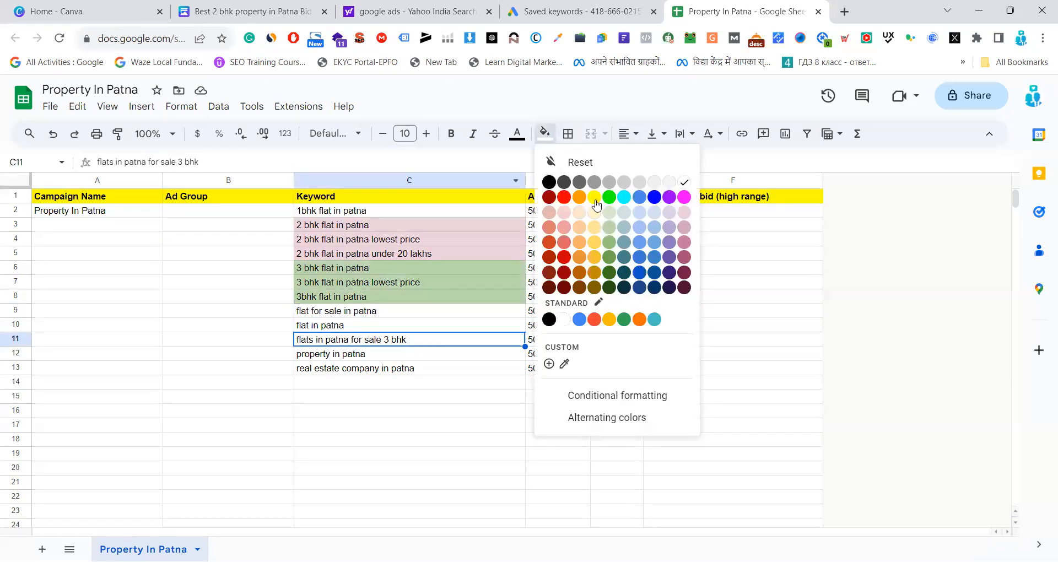
pyautogui.click(609, 242)
pyautogui.click(231, 366)
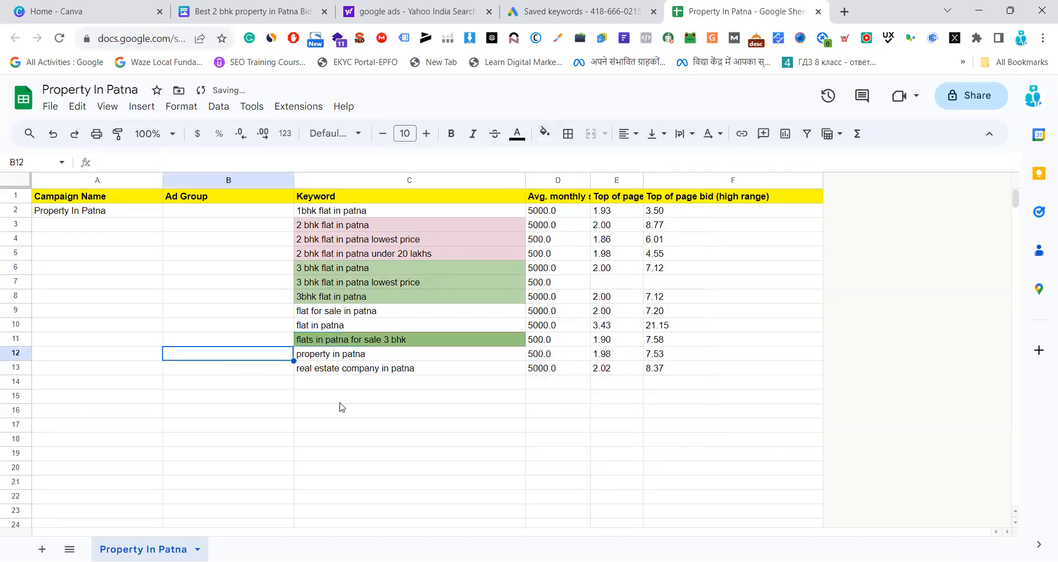
pyautogui.click(352, 411)
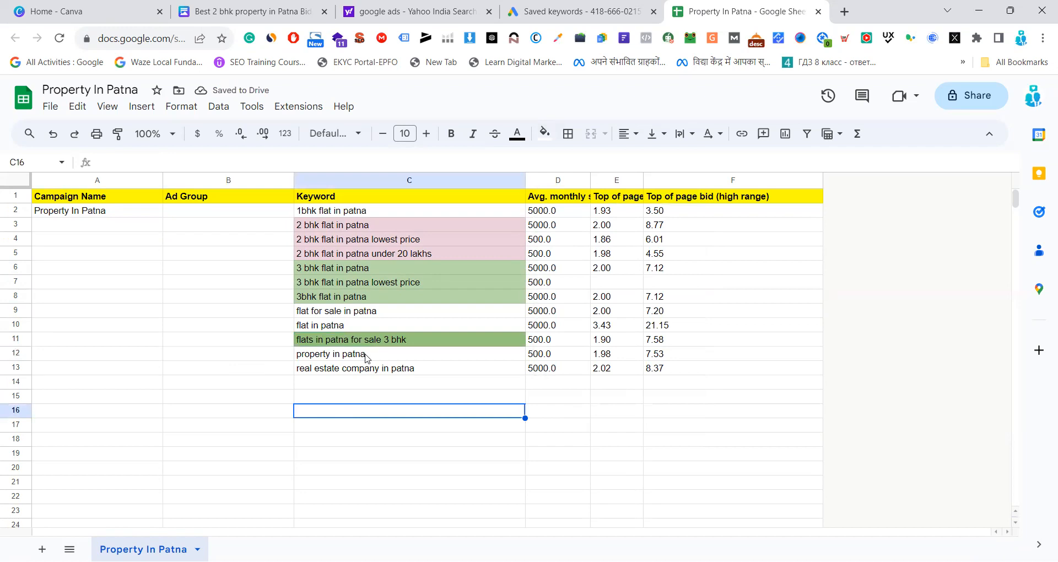
# Fill the "real estate company in patna" keyword cell with light blue
pyautogui.click(367, 375)
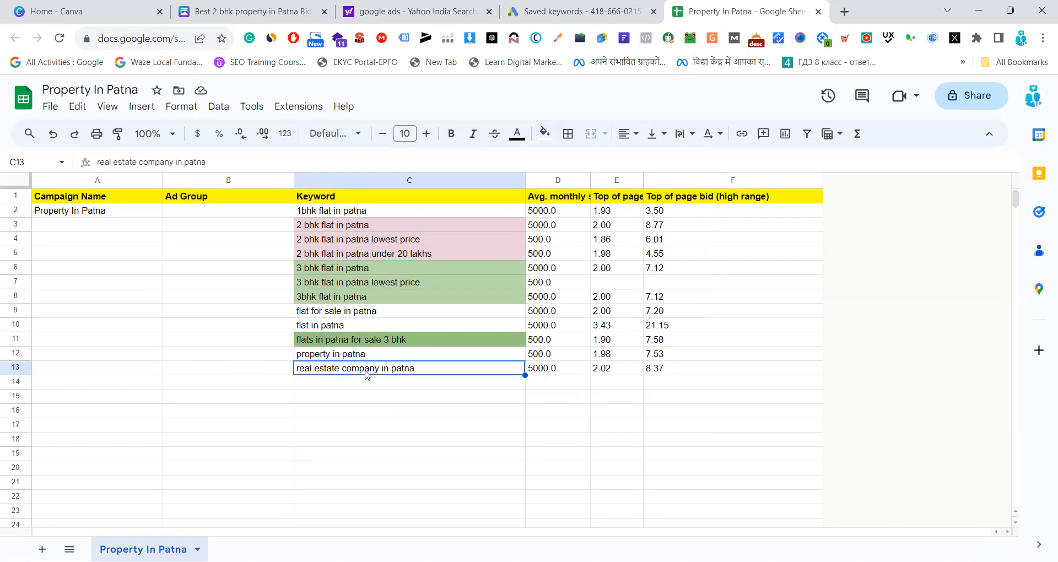
pyautogui.click(545, 133)
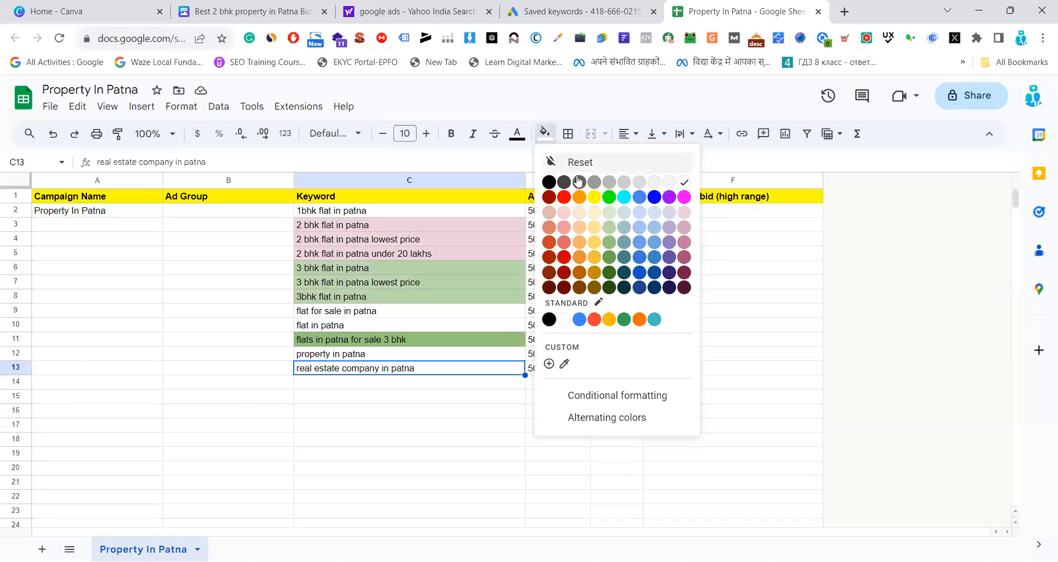
pyautogui.click(642, 226)
pyautogui.click(477, 454)
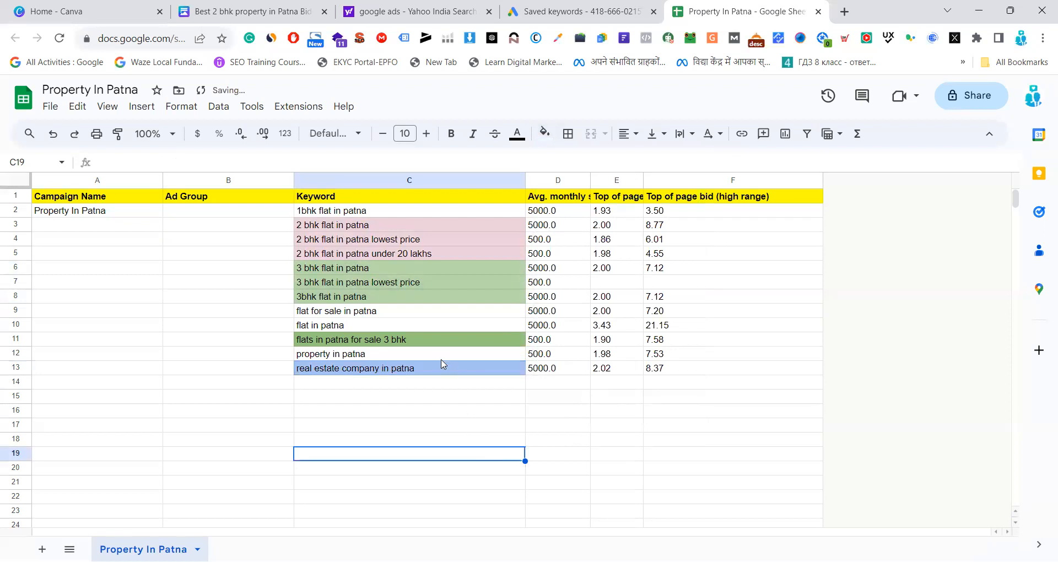
# Fill the "property in patna" keyword cell with light yellow
pyautogui.click(417, 356)
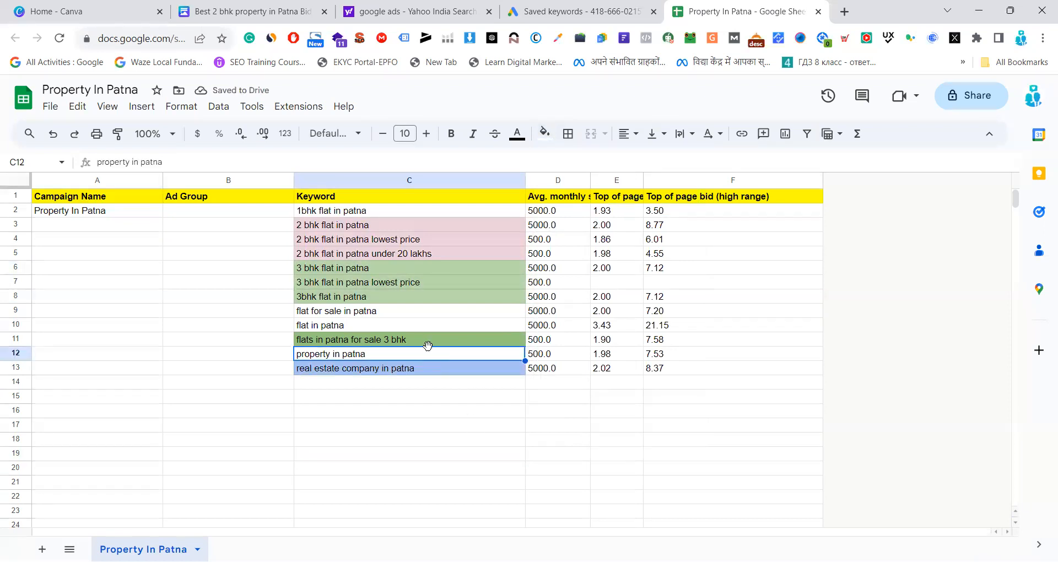
pyautogui.click(545, 133)
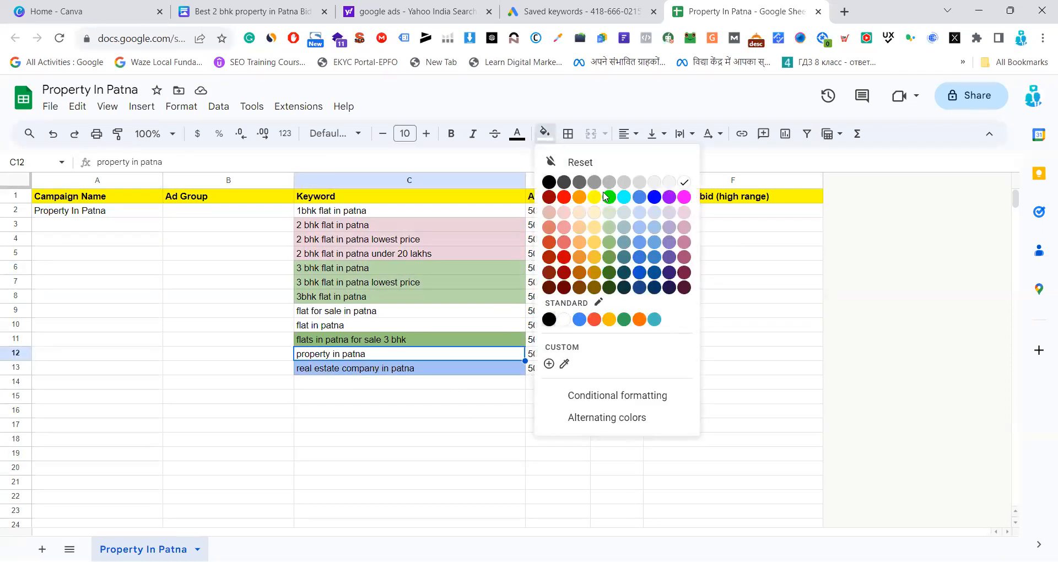
pyautogui.click(597, 228)
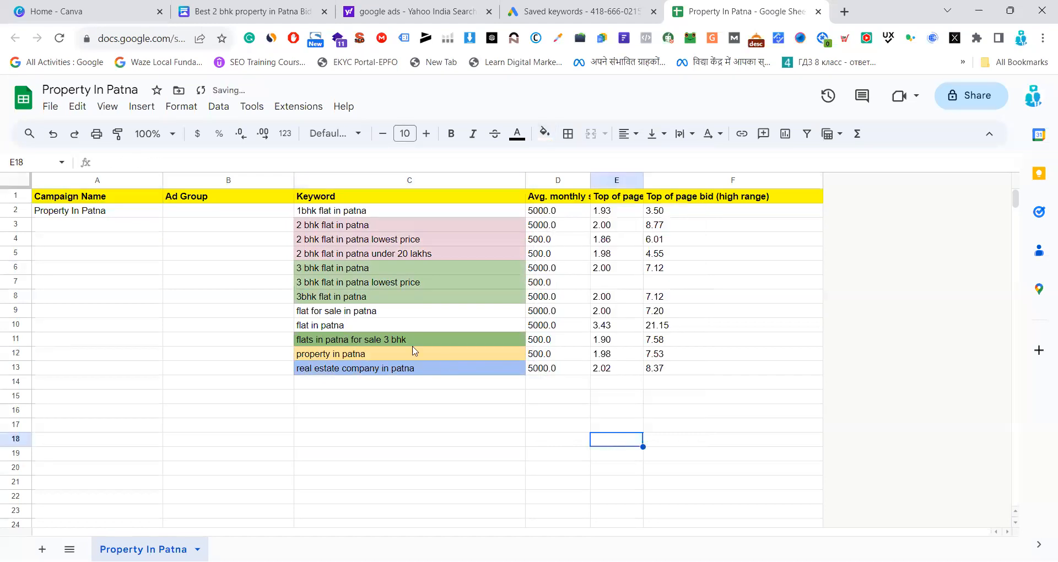
pyautogui.click(369, 330)
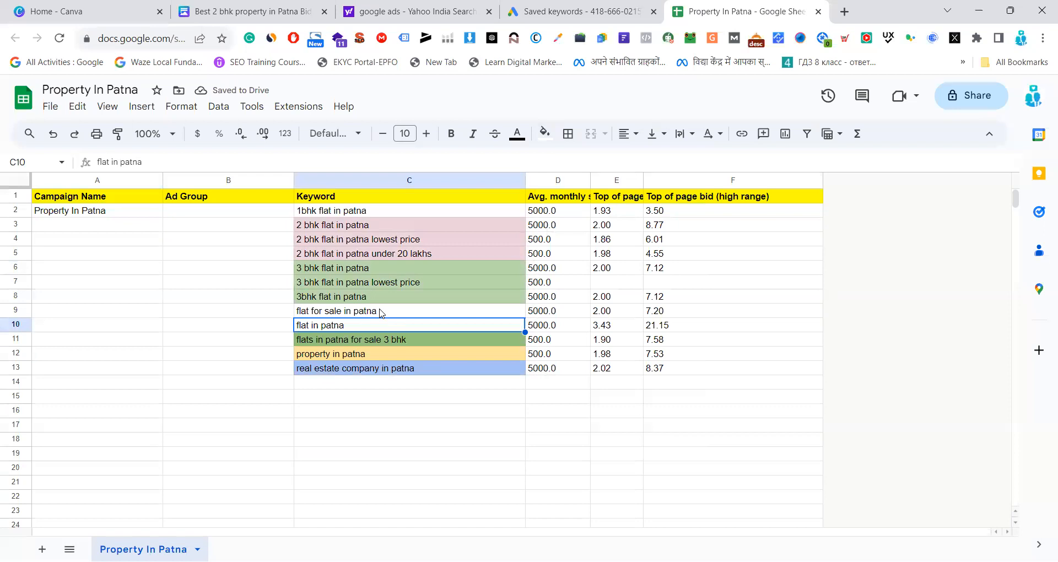
pyautogui.click(380, 313)
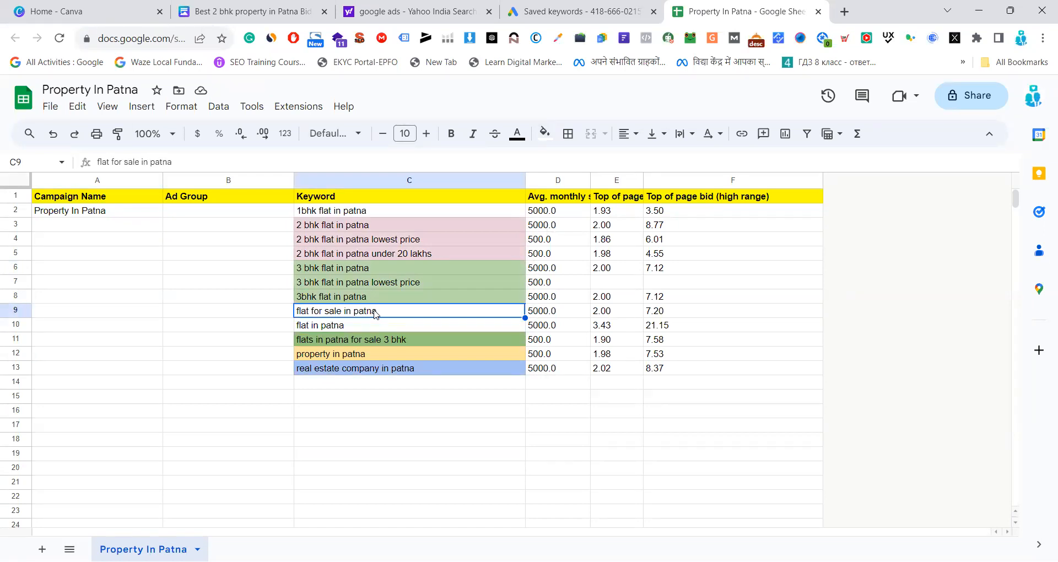
# Fill the "1bhk flat in patna" keyword cell with cyan
pyautogui.click(389, 212)
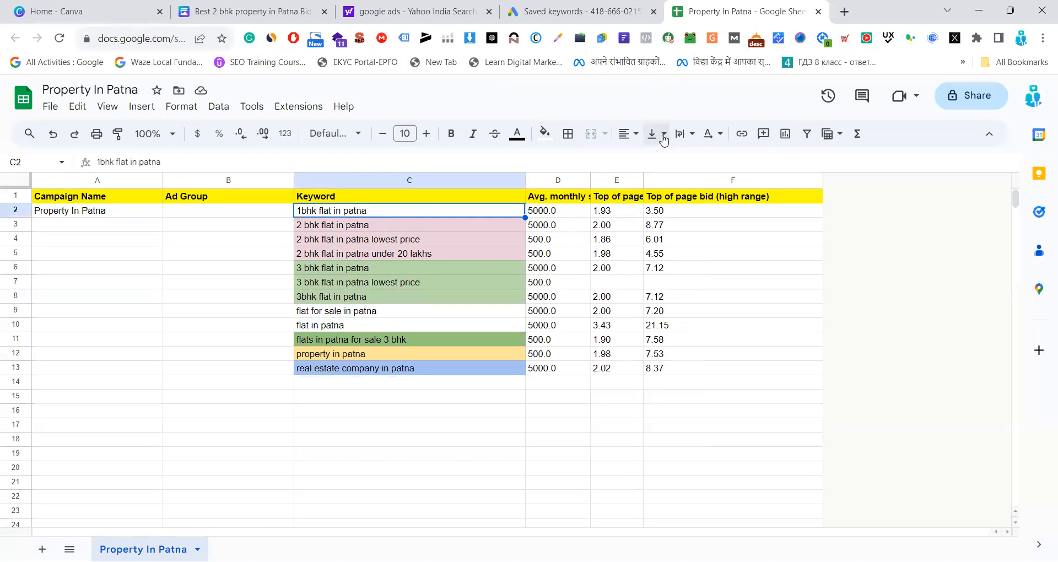
pyautogui.click(545, 135)
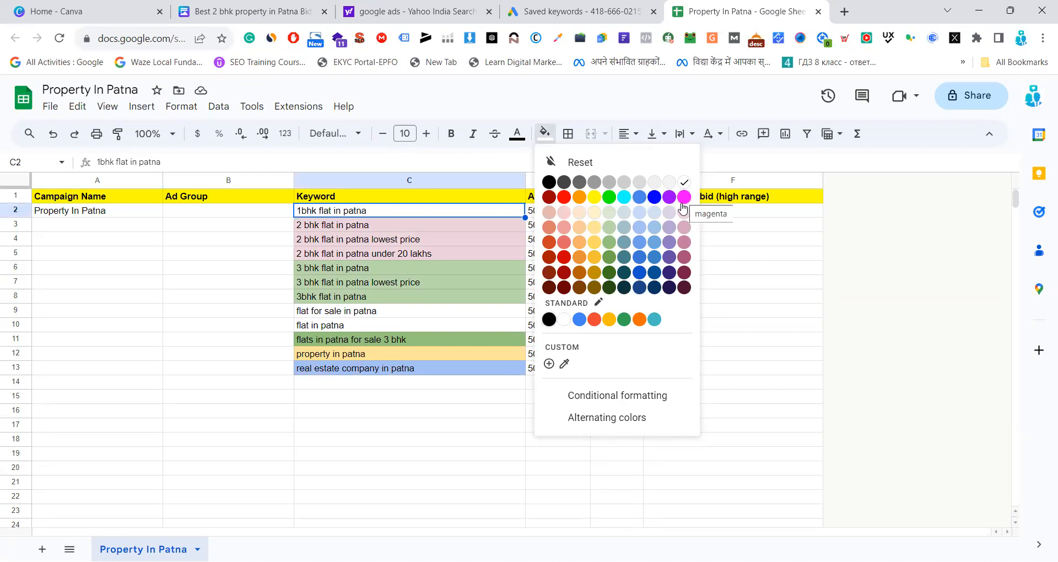
pyautogui.click(624, 198)
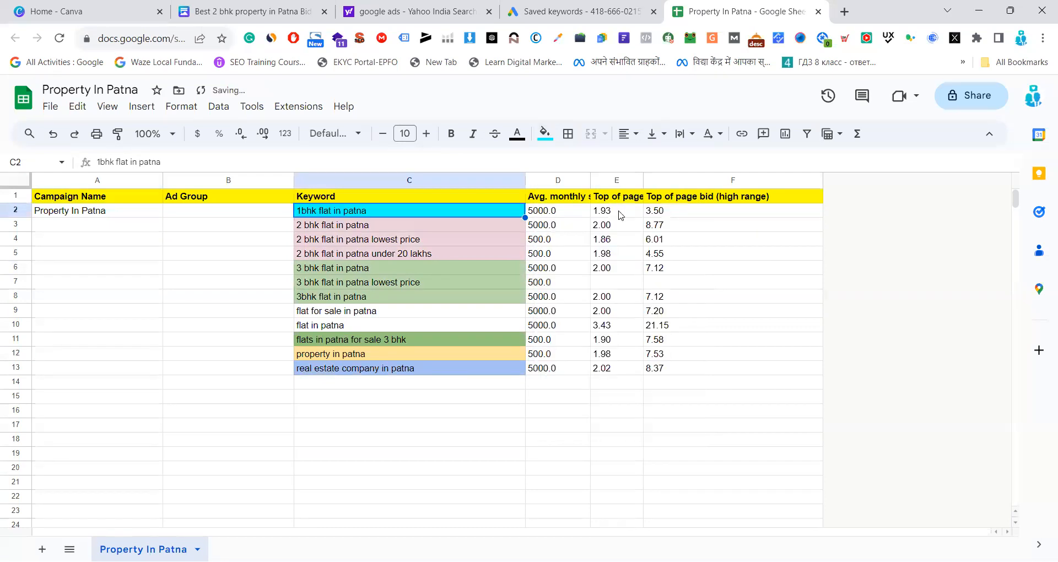
pyautogui.click(246, 324)
# Fill the "flat for sale in patna" and "flat in patna" keyword cells, C9 and C10, with light red as one group
pyautogui.click(367, 327)
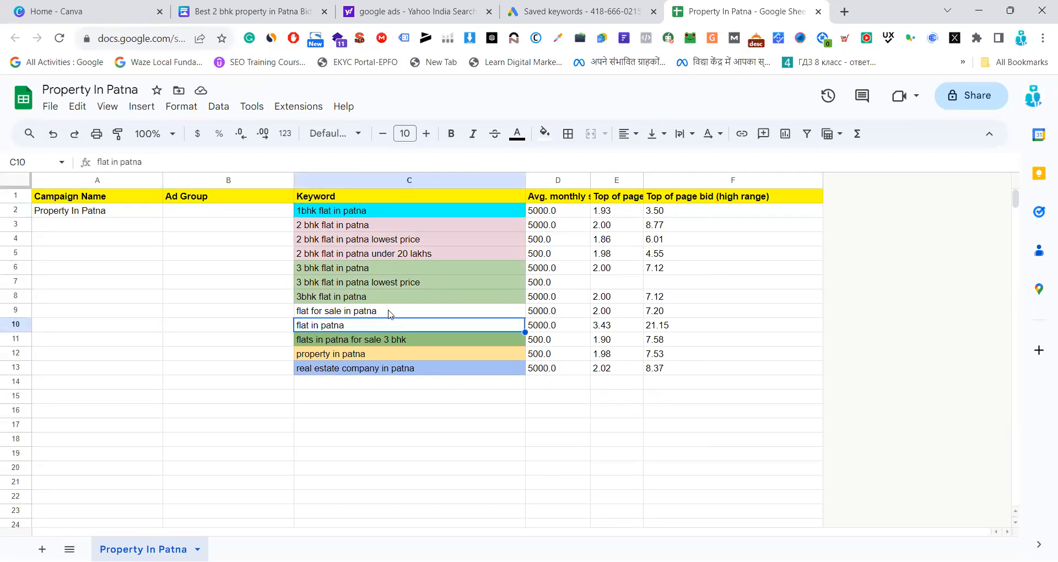
pyautogui.click(389, 314)
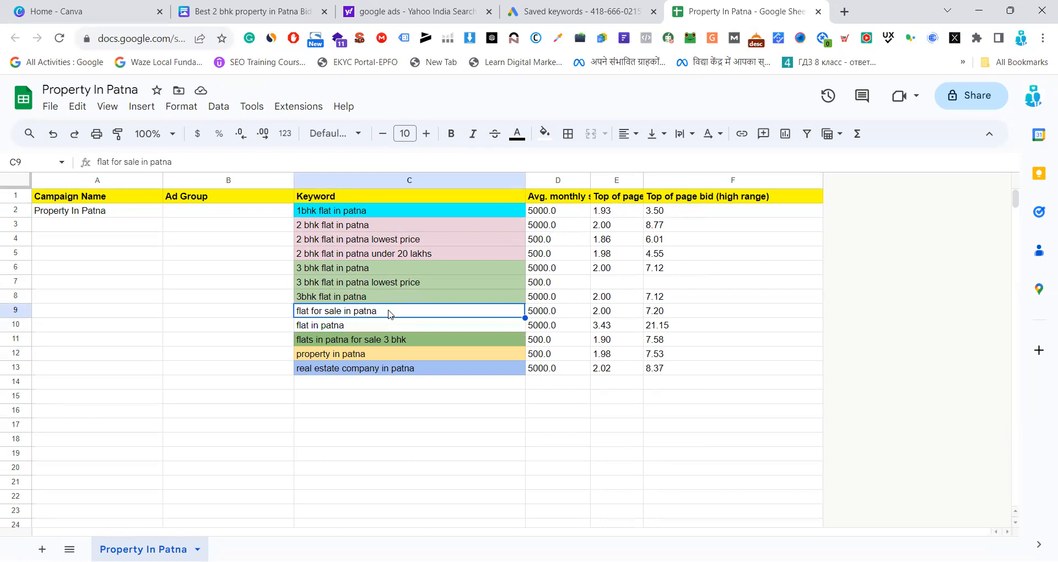
pyautogui.hotkey('shift', 'Down')
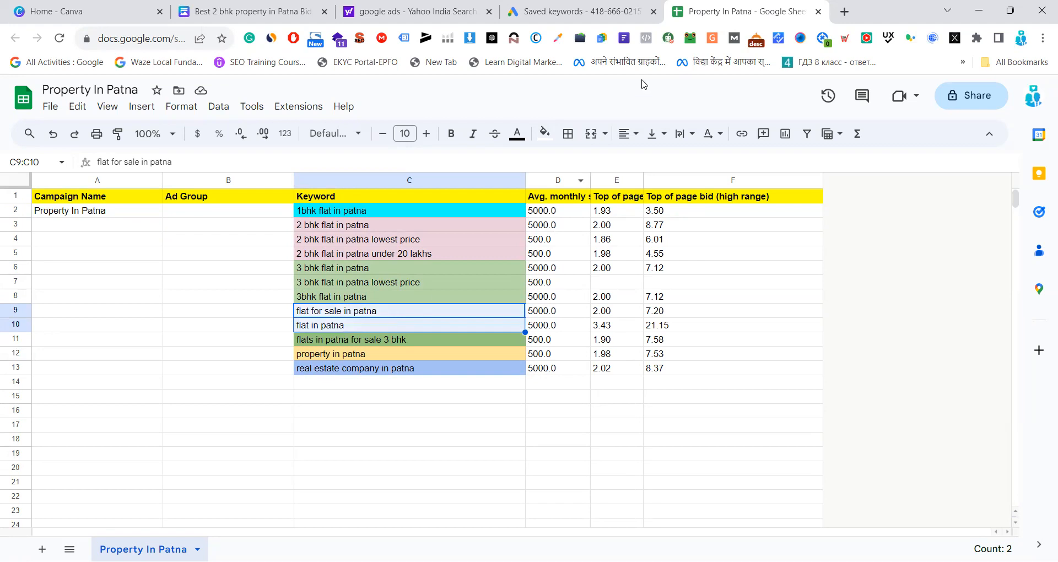
pyautogui.click(547, 143)
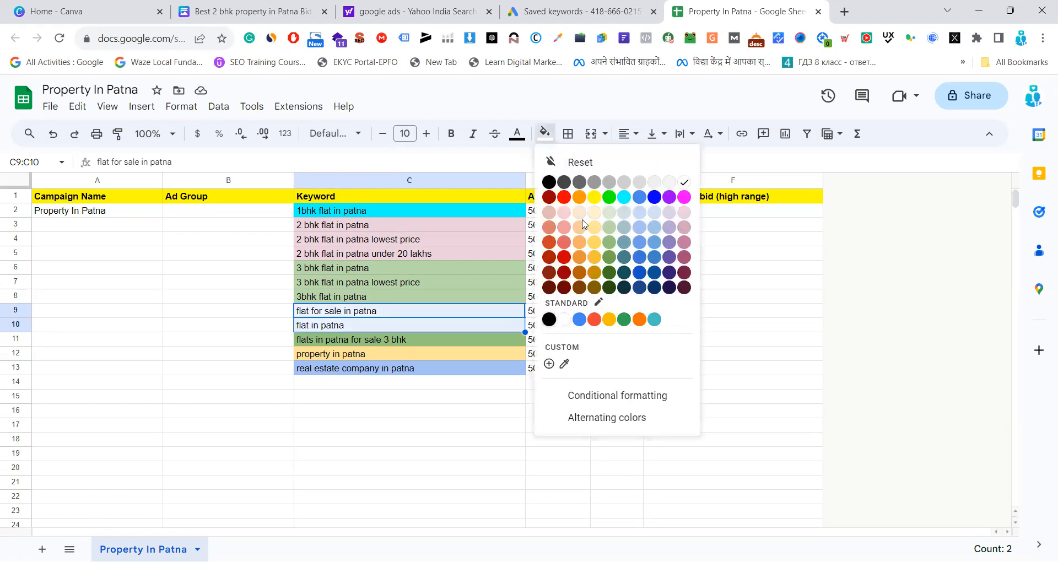
pyautogui.click(566, 227)
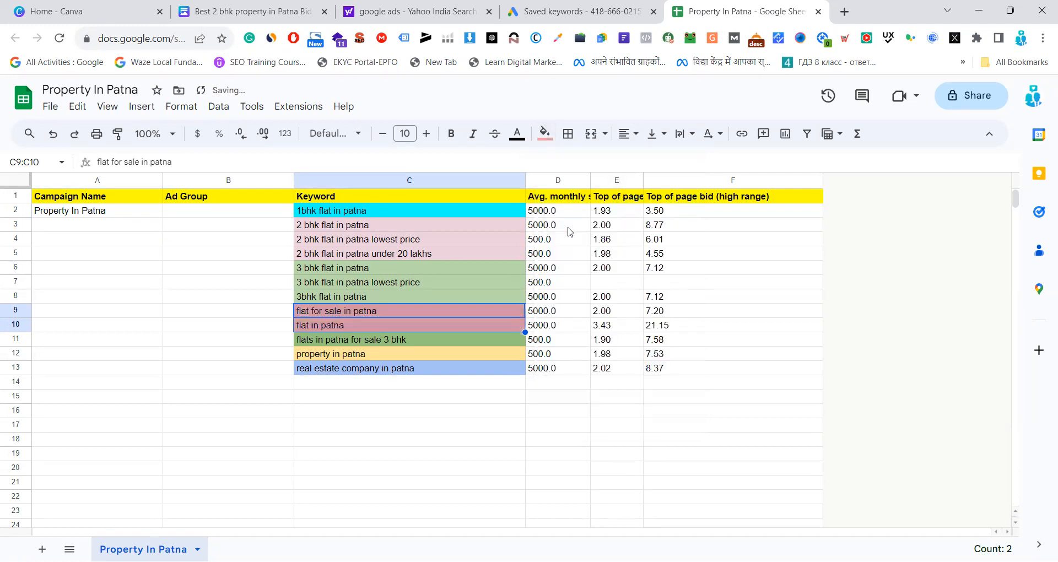
pyautogui.click(193, 310)
pyautogui.click(331, 425)
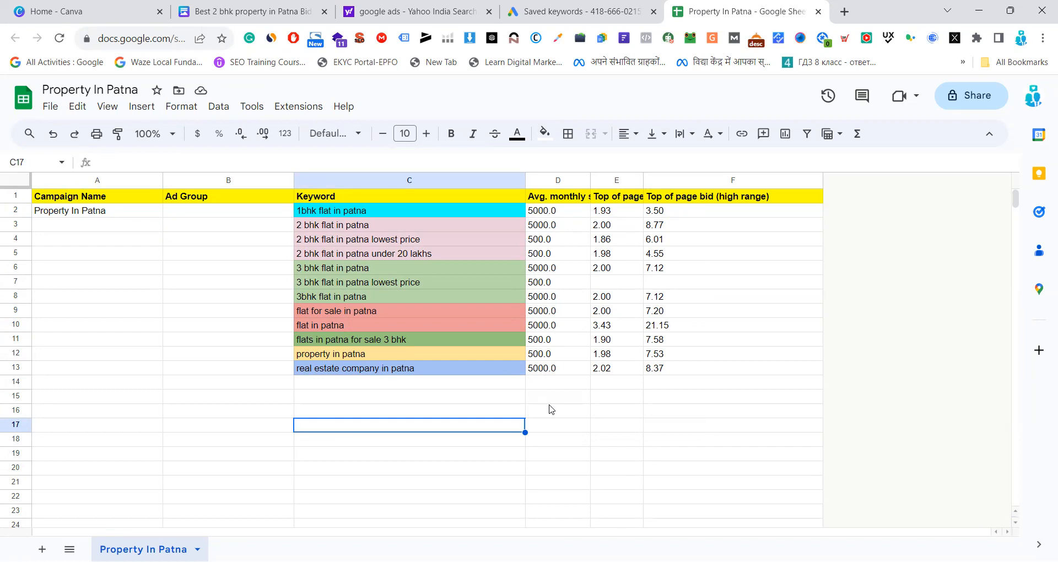
# Go through the colour-coded keywords from "1bhk flat in patna" to "real estate company in patna" to check their grouping
pyautogui.click(330, 213)
pyautogui.click(349, 238)
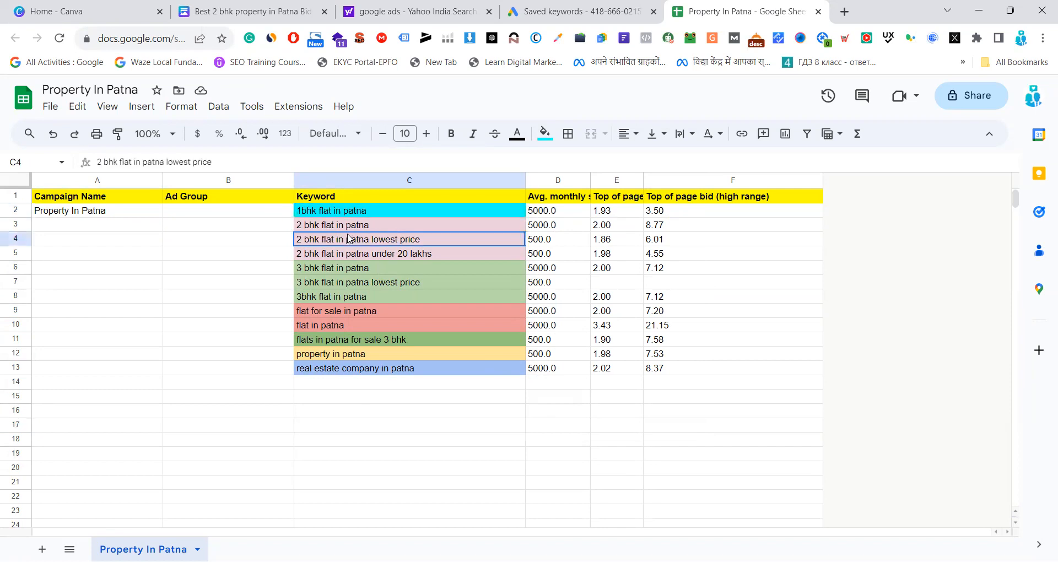
pyautogui.click(348, 286)
pyautogui.click(351, 325)
pyautogui.click(367, 340)
pyautogui.click(367, 354)
pyautogui.click(367, 369)
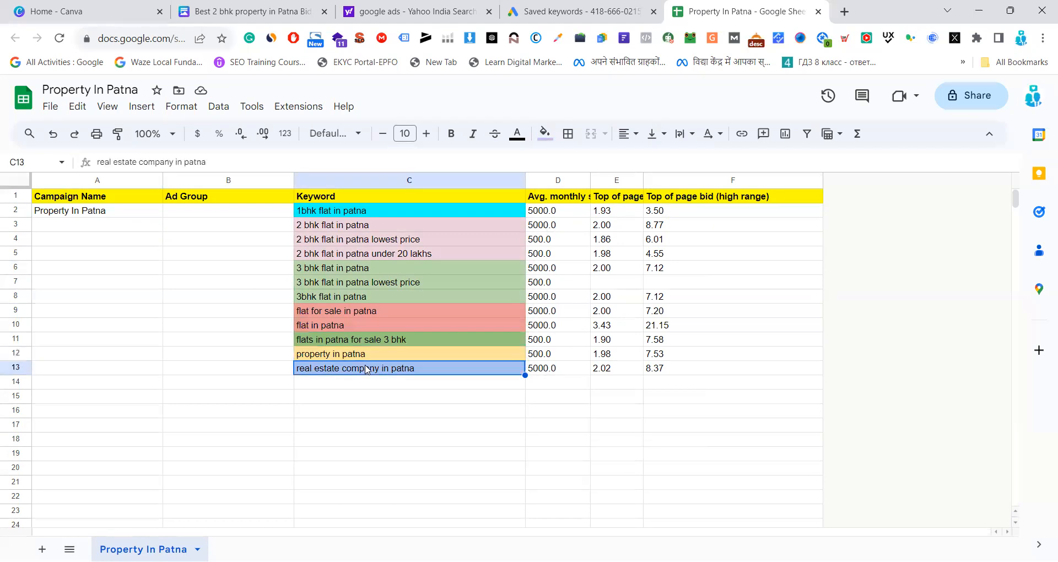
# Refill the "flats in patna for sale 3 bhk" keyword cell with the same light green as the other 3 bhk keywords
pyautogui.click(368, 340)
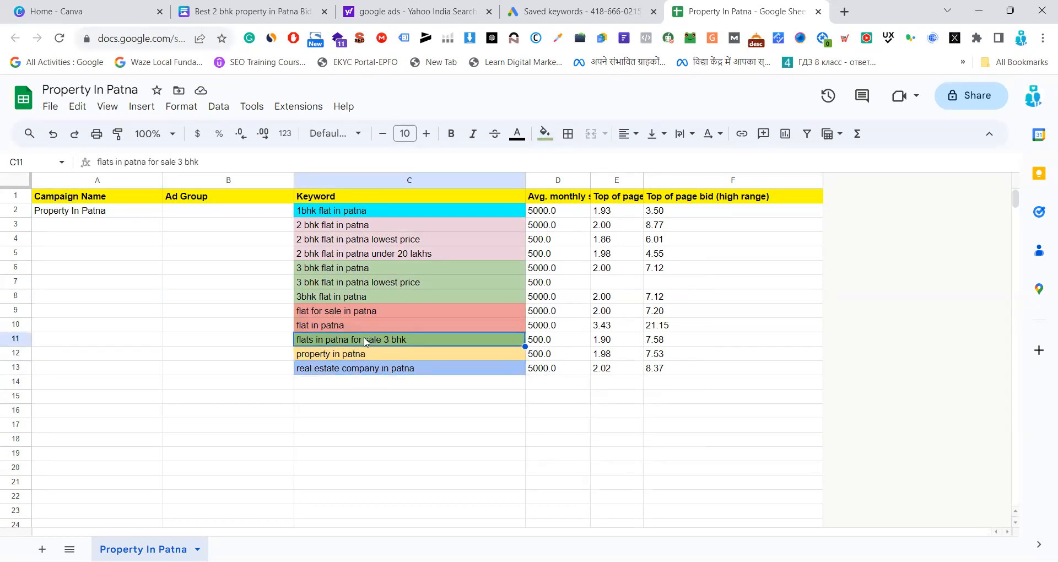
pyautogui.click(389, 283)
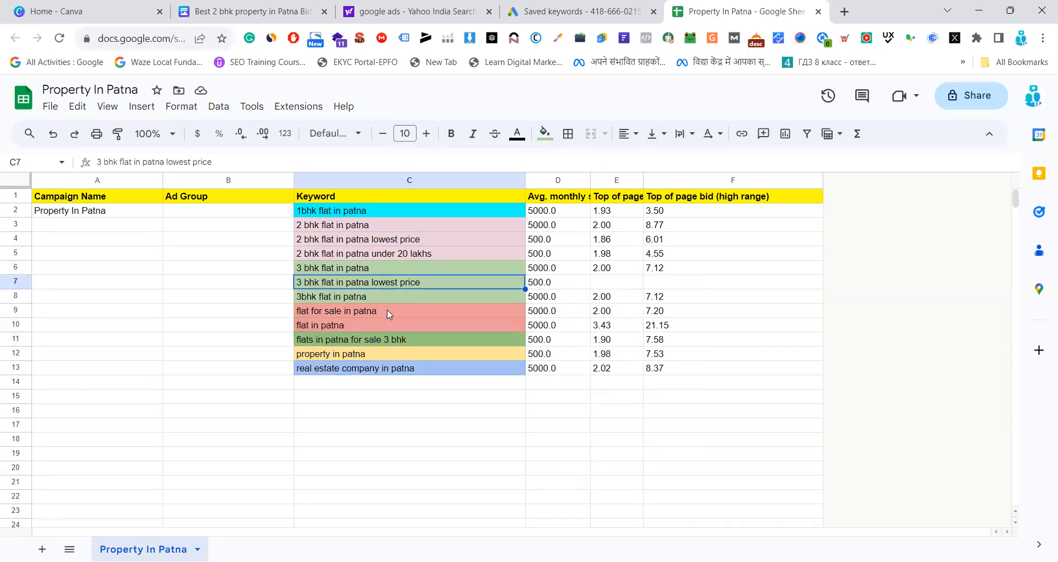
pyautogui.click(386, 340)
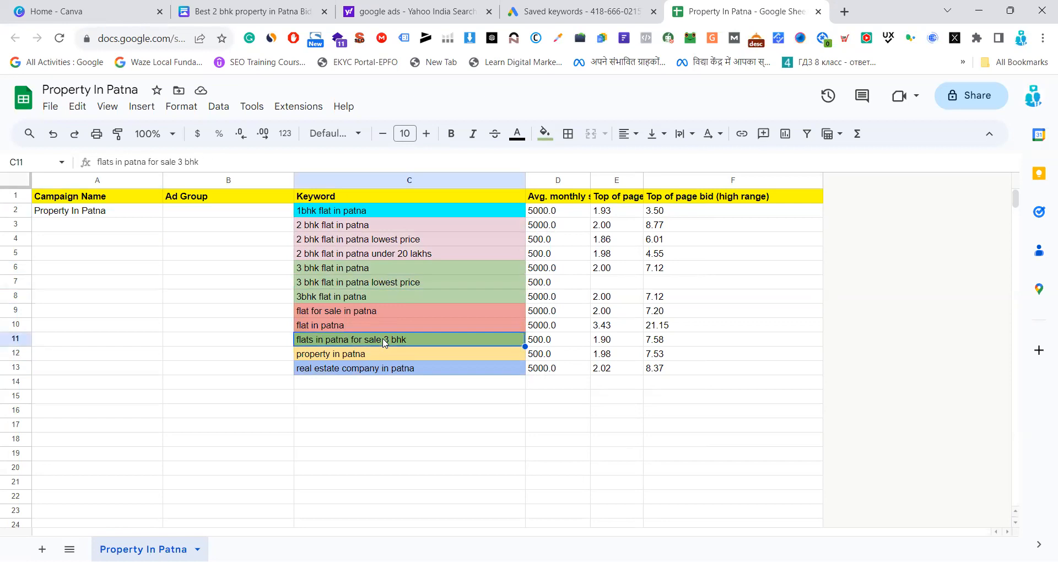
pyautogui.click(544, 134)
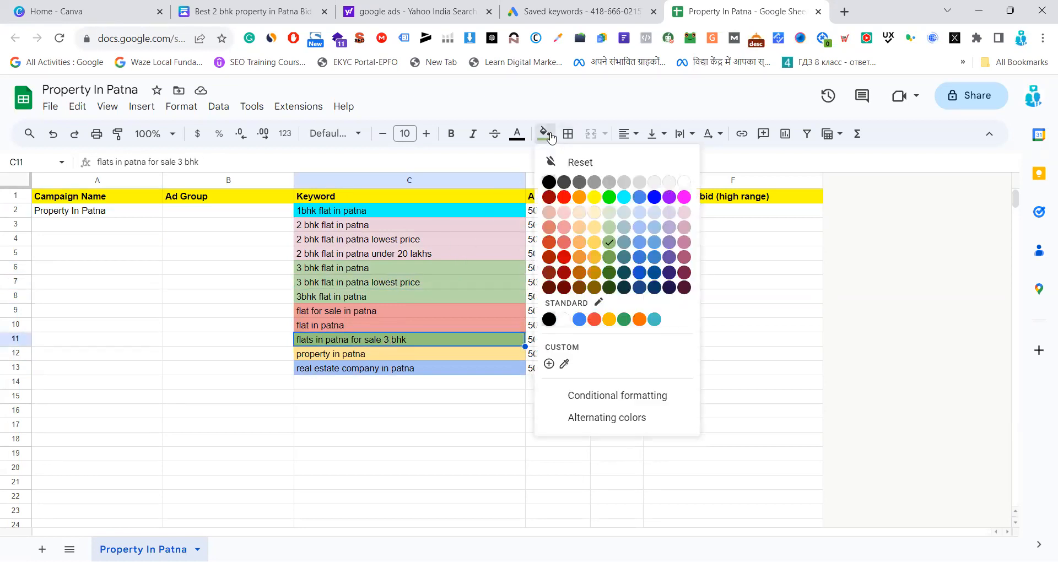
pyautogui.click(610, 242)
pyautogui.click(605, 439)
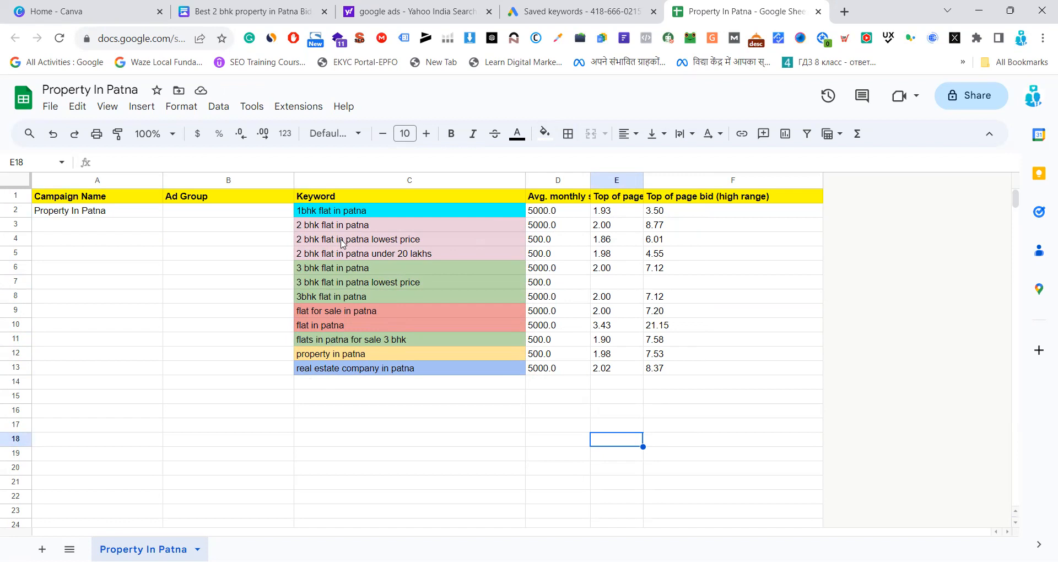
# Enter "1 bhk" as the ad group in B2 and fill that cell with cyan to match its keyword
pyautogui.click(207, 216)
pyautogui.write('1 bhk')
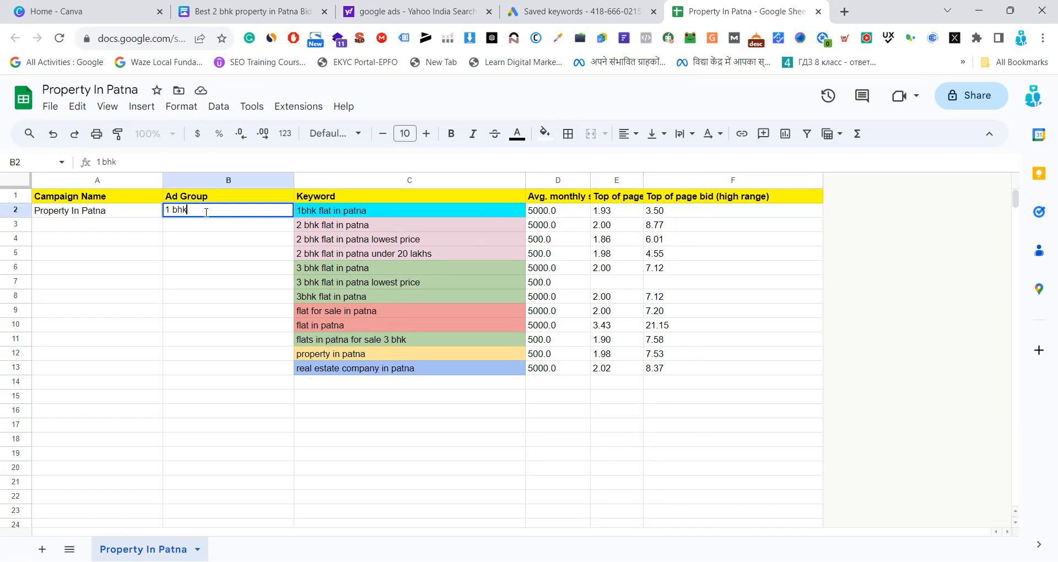
pyautogui.click(213, 241)
pyautogui.click(239, 211)
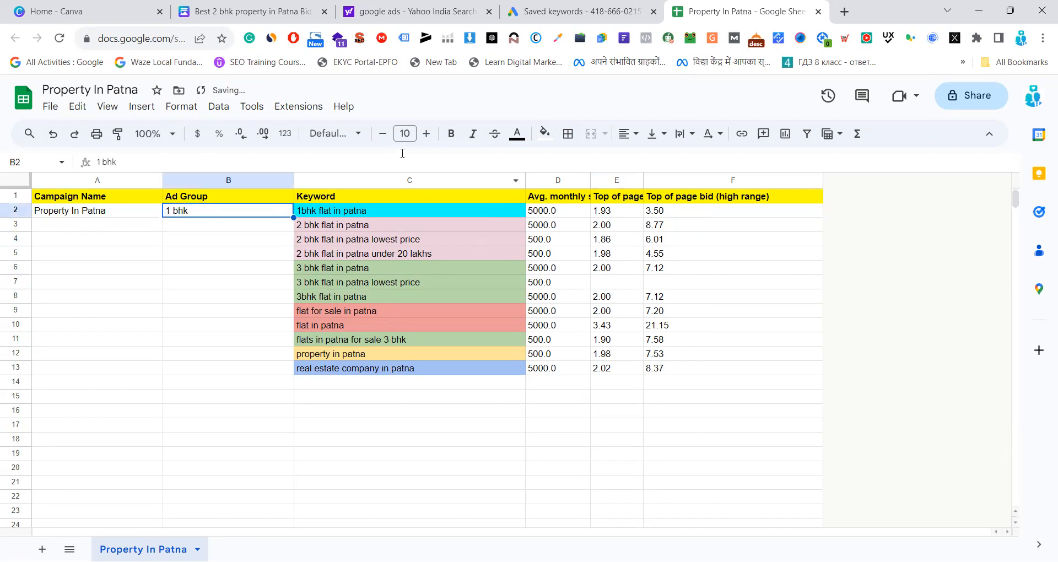
pyautogui.click(545, 134)
pyautogui.click(614, 199)
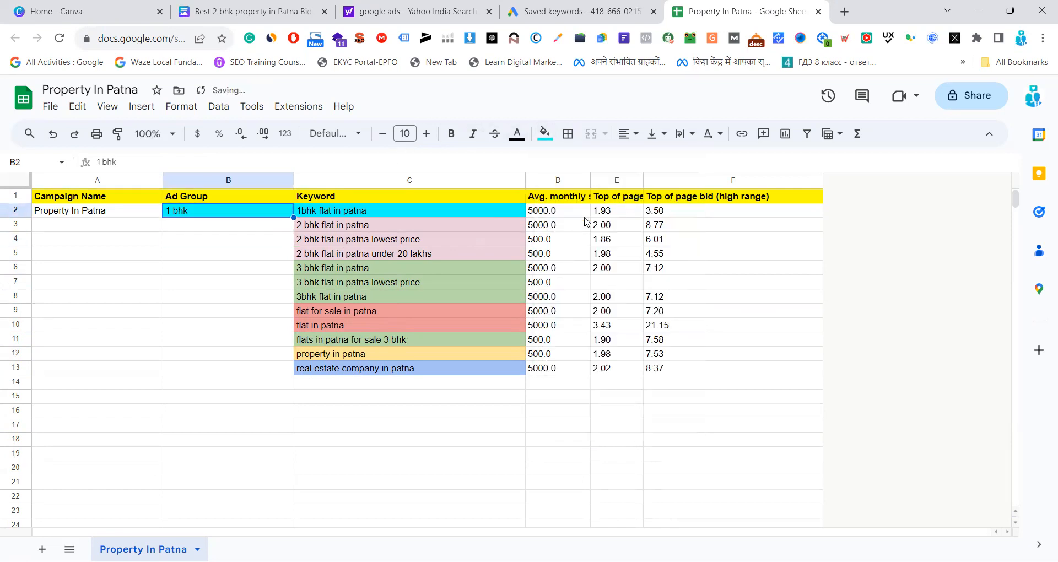
# Copy the "2 bhk flat in patna" keyword with its pink fill into the Ad Group cell B3
pyautogui.click(232, 228)
pyautogui.click(318, 226)
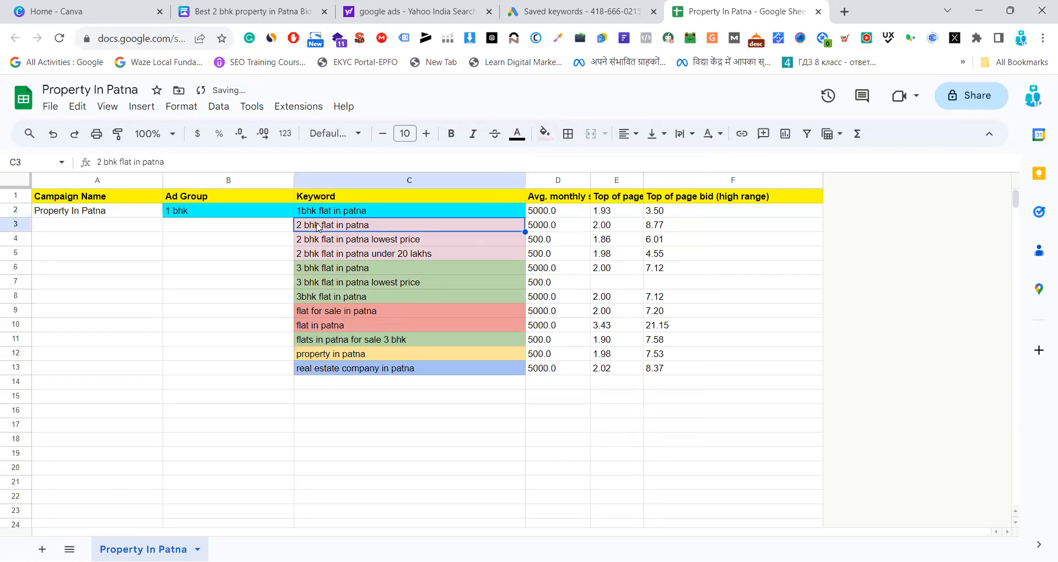
pyautogui.click(227, 224)
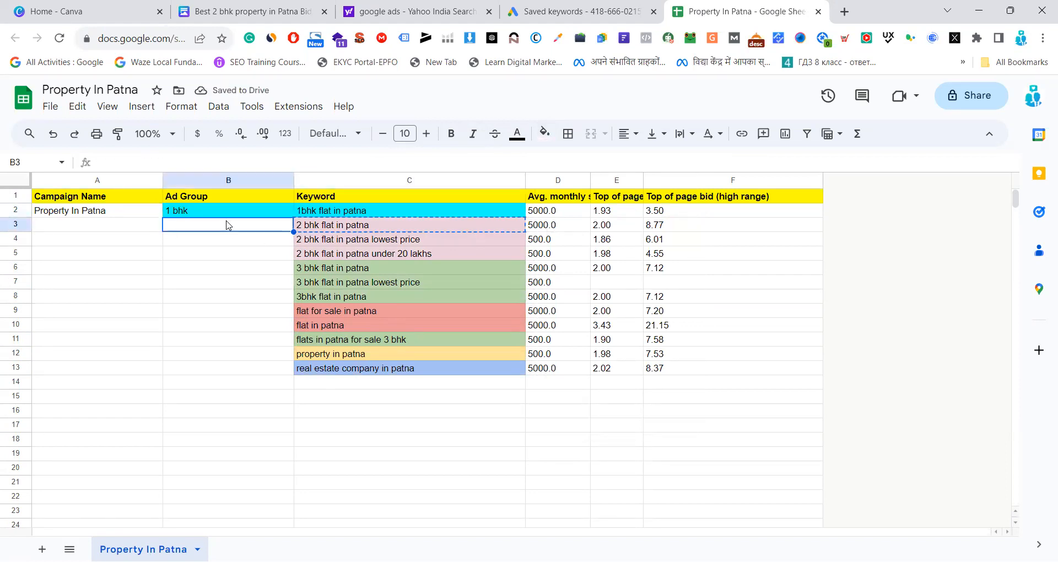
pyautogui.write('2 bhk flat in patna')
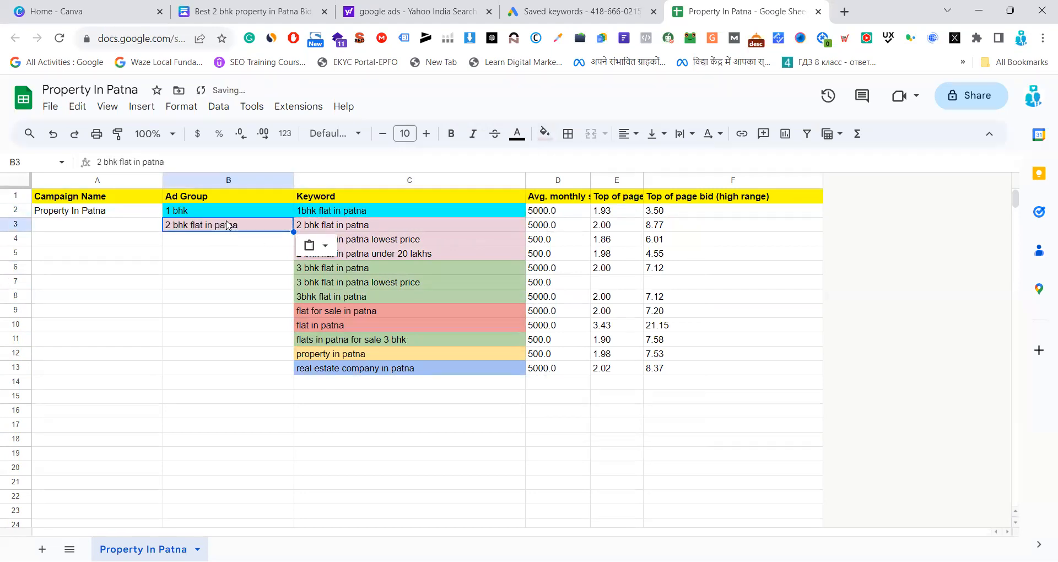
pyautogui.click(284, 297)
# Copy the "3 bhk flat in patna" keyword with its green fill into the Ad Group cell B6
pyautogui.click(325, 271)
pyautogui.hotkey('ctrl', 'c')
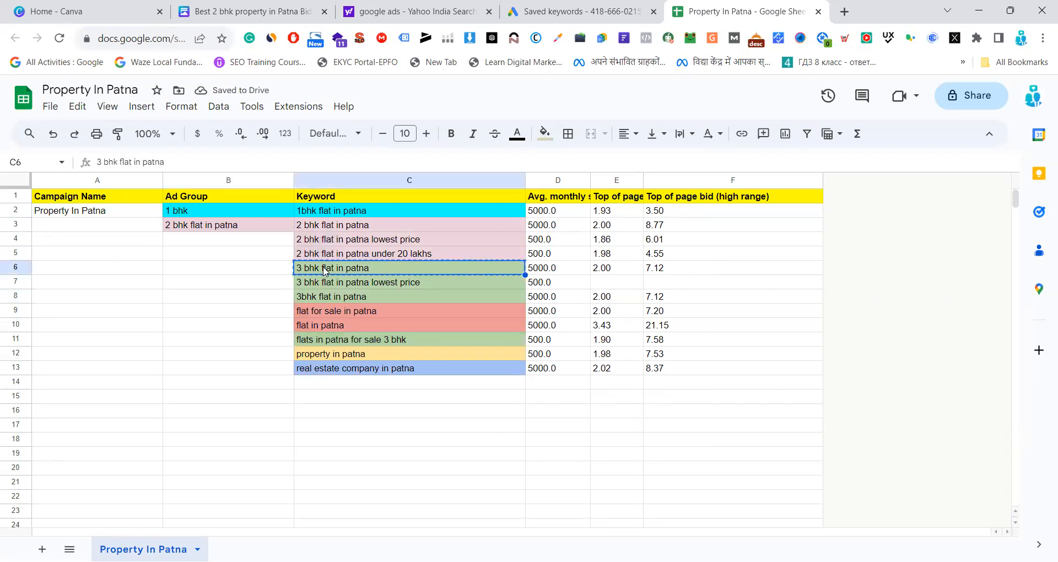
pyautogui.click(215, 274)
pyautogui.hotkey('ctrl', 'v')
pyautogui.click(219, 326)
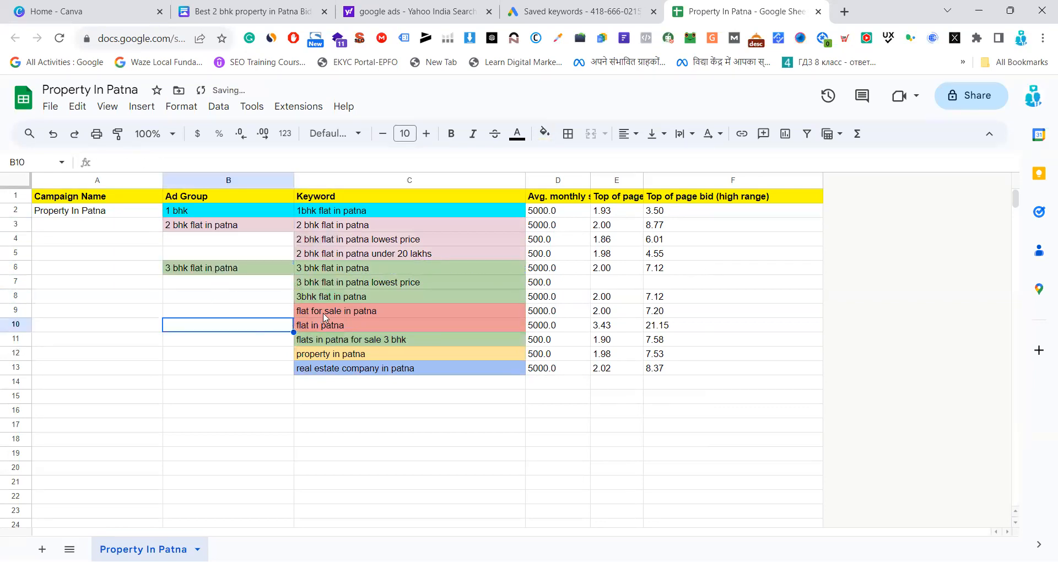
# Copy the "flat for sale in patna" keyword with its red fill into the Ad Group cell B9
pyautogui.click(329, 315)
pyautogui.hotkey('ctrl', 'c')
pyautogui.click(241, 317)
pyautogui.hotkey('ctrl', 'v')
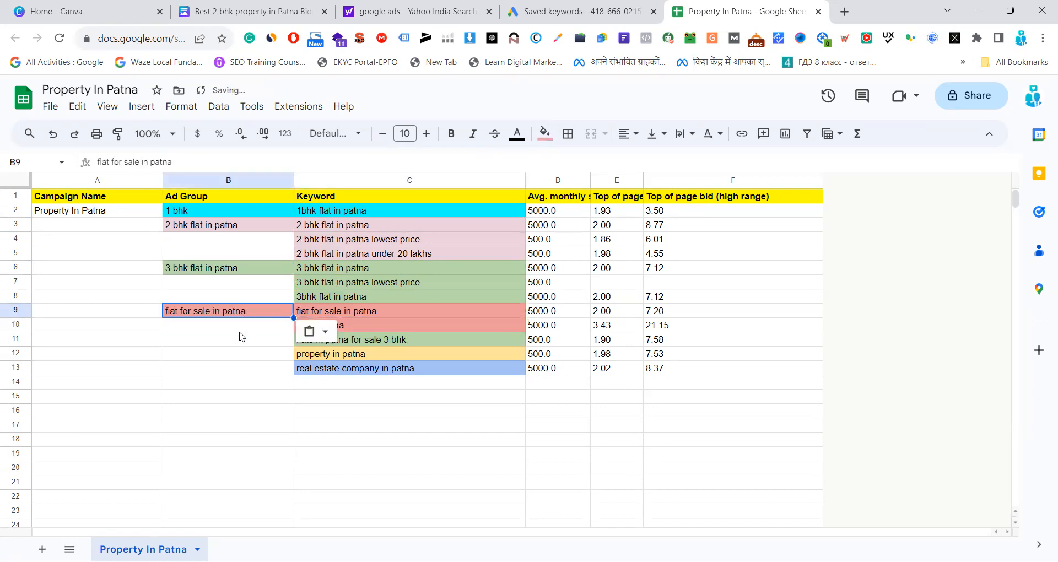
pyautogui.click(238, 371)
# Copy the "property in patna" keyword with its yellow fill into the Ad Group cell B12
pyautogui.click(346, 357)
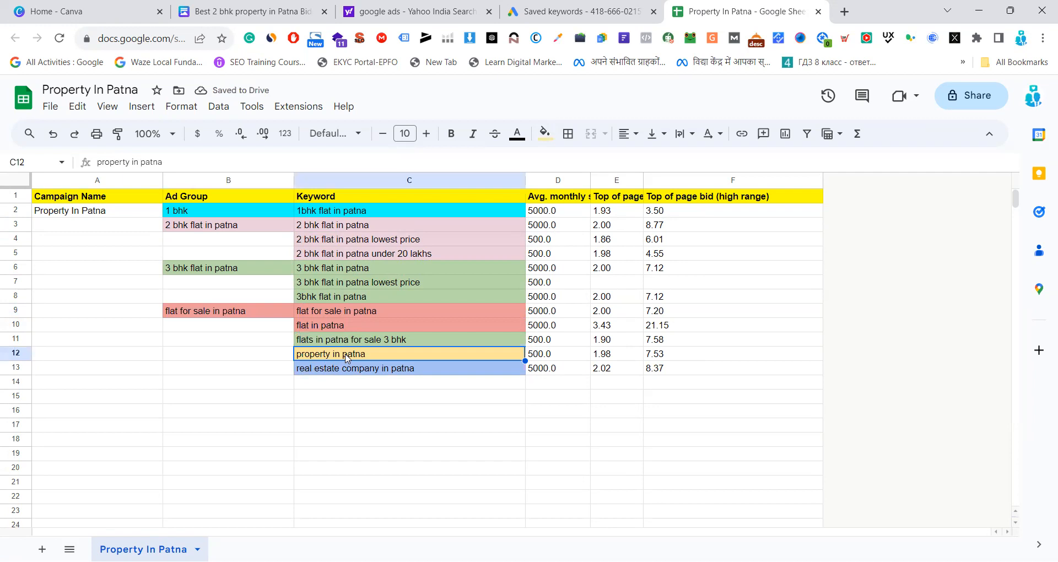
pyautogui.hotkey('ctrl', 'c')
pyautogui.click(240, 356)
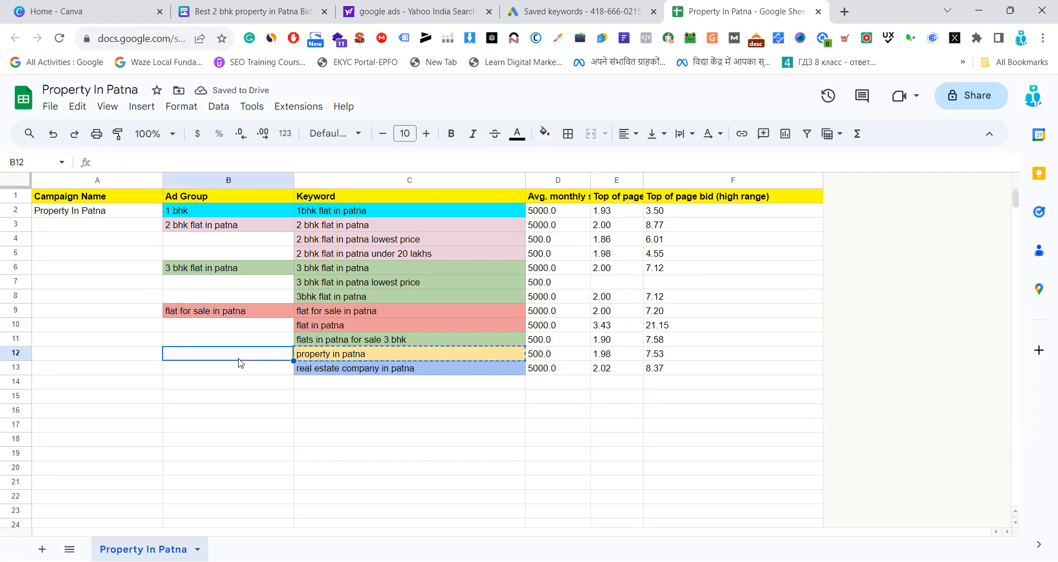
pyautogui.hotkey('ctrl', 'v')
# Copy the "real estate company in patna" keyword with its blue fill into the Ad Group cell B13
pyautogui.click(415, 371)
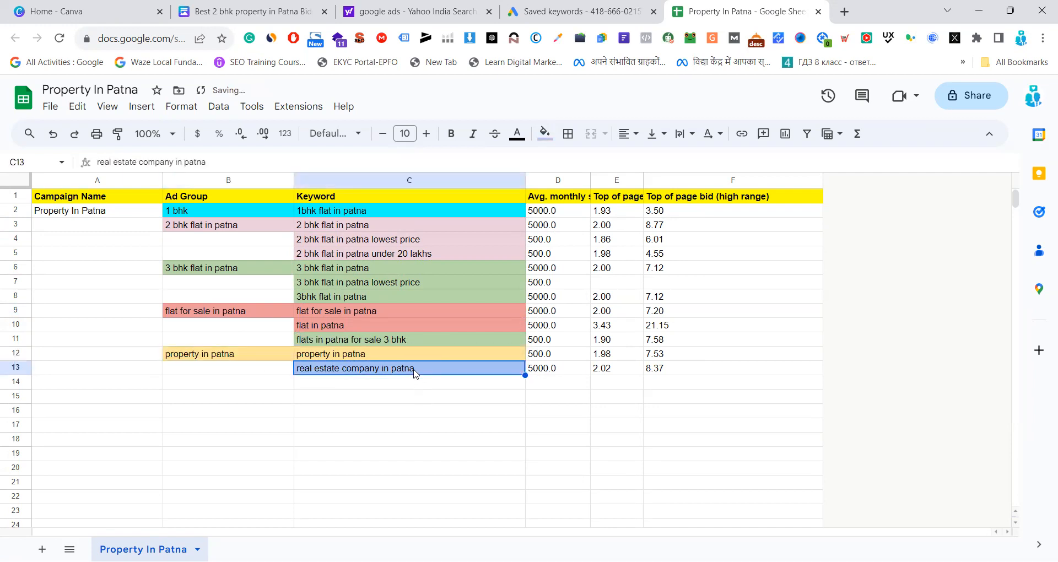
pyautogui.hotkey('ctrl', 'c')
pyautogui.click(261, 375)
pyautogui.hotkey('ctrl', 'v')
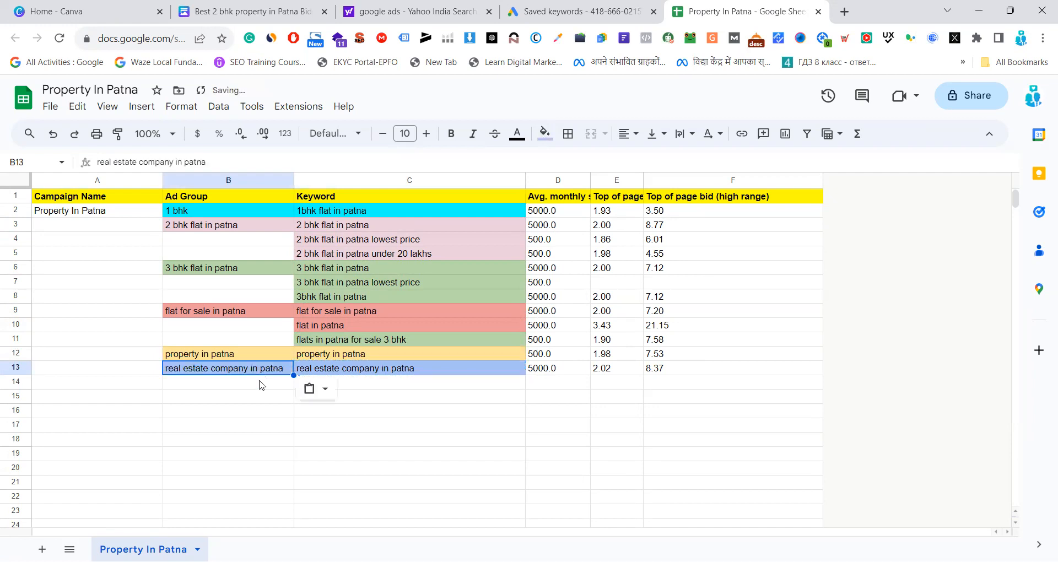
pyautogui.click(265, 410)
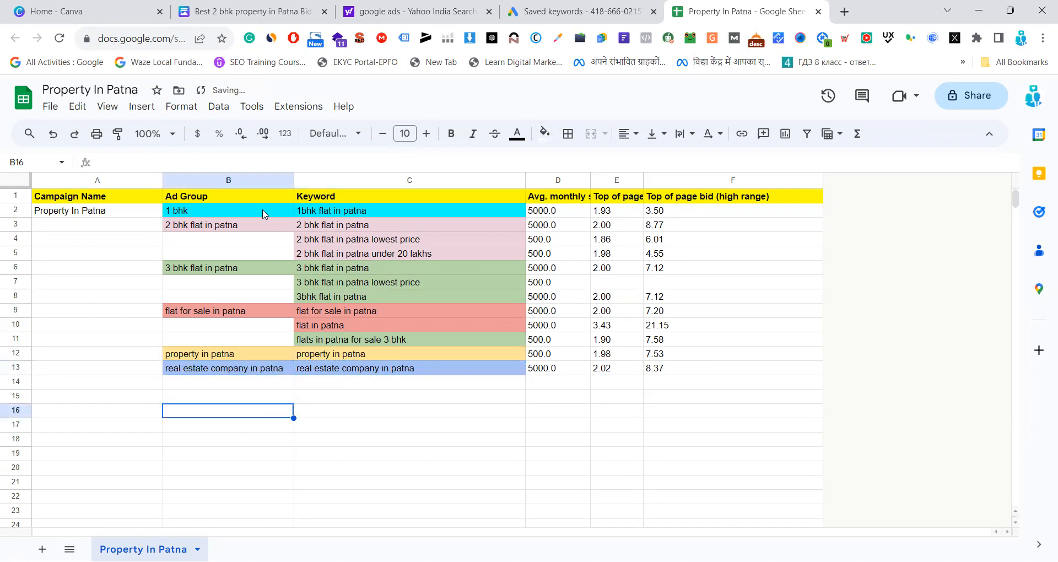
pyautogui.click(436, 468)
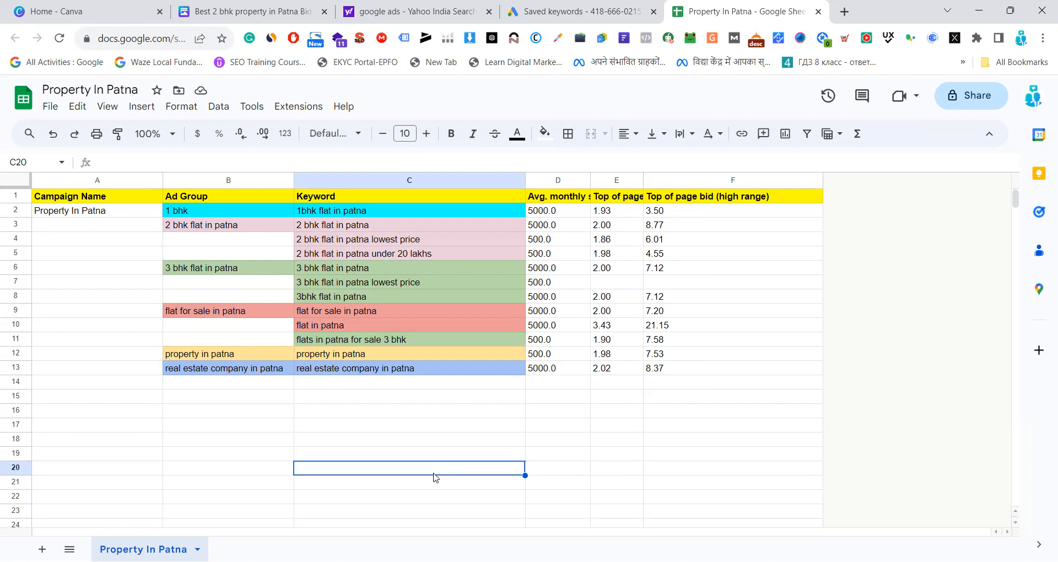
# Copy the three 2 bhk keywords from C3 to C5 into the empty cells C21 to C23 below the table
pyautogui.moveTo(372, 229); pyautogui.dragTo(372, 259)
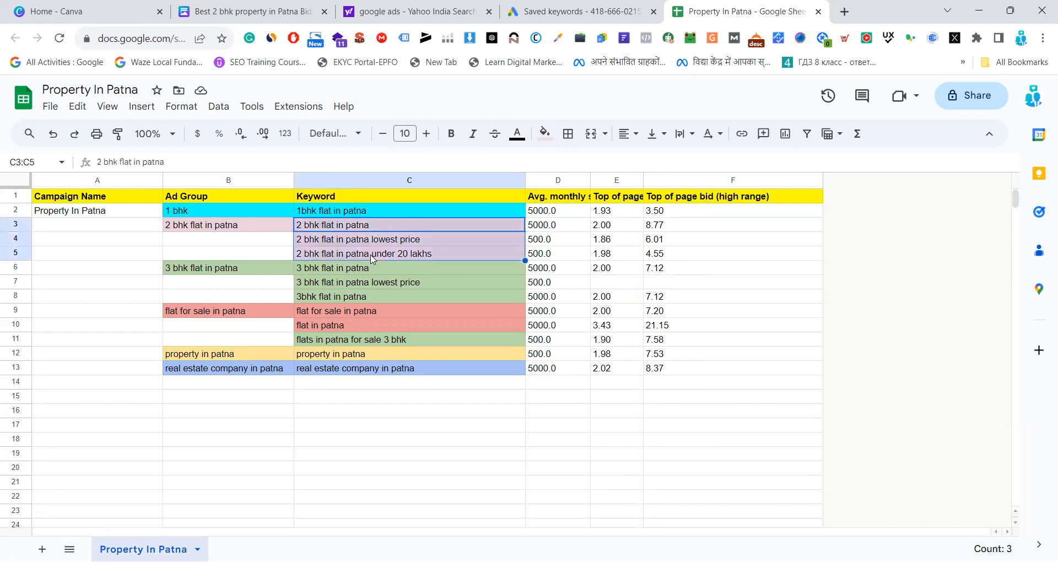
pyautogui.scroll(-3, 373, 258)
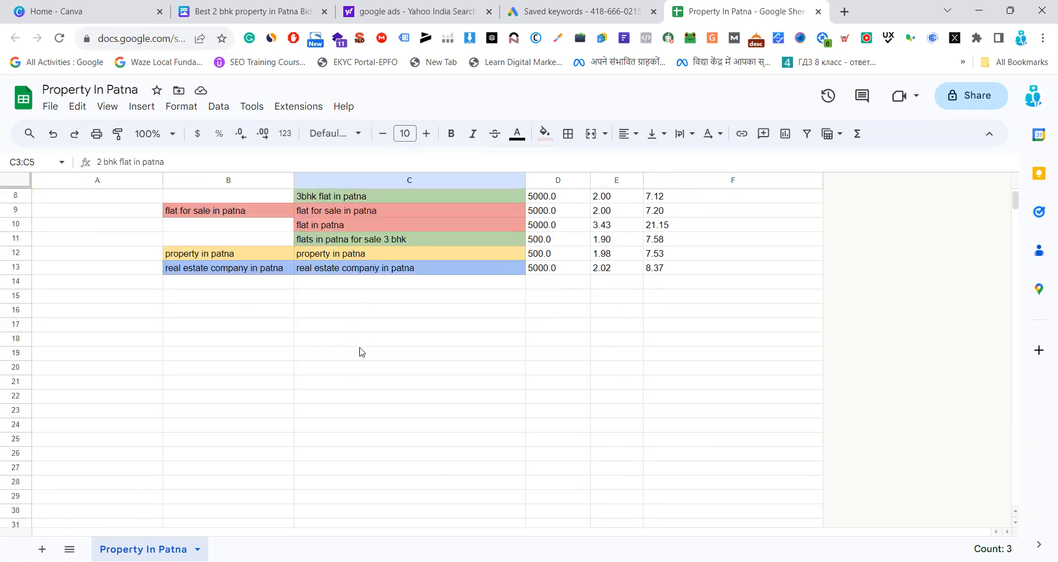
pyautogui.click(329, 385)
pyautogui.hotkey('ctrl', 'v')
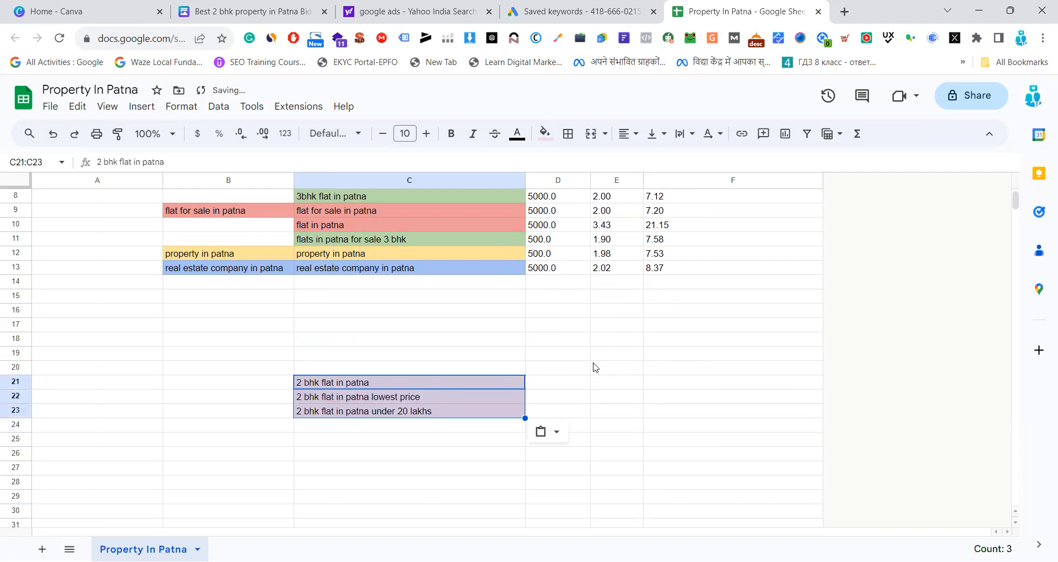
# Copy the keywords from C2 to C13 into column E starting at E21, and widen column E to fit them
pyautogui.scroll(3, 596, 368)
pyautogui.moveTo(414, 214); pyautogui.dragTo(412, 370)
pyautogui.hotkey('ctrl', 'c')
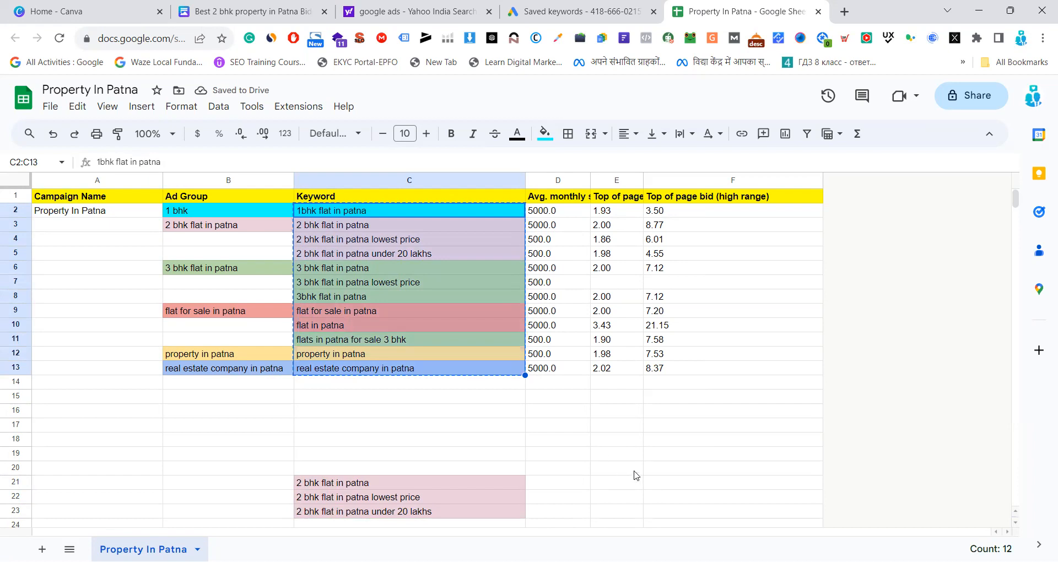
pyautogui.scroll(-1, 634, 475)
pyautogui.click(621, 445)
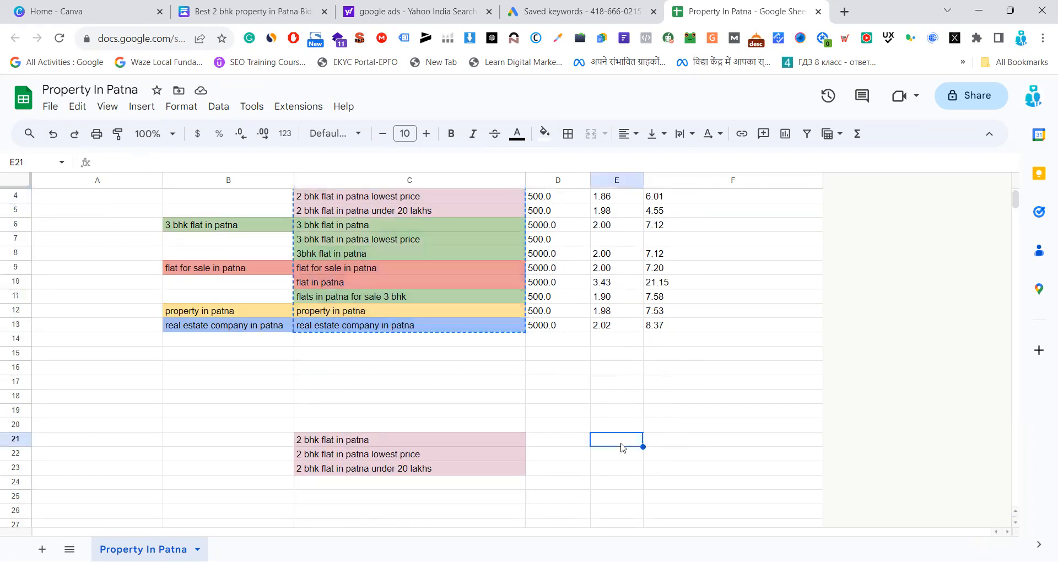
pyautogui.hotkey('ctrl', 'v')
pyautogui.click(747, 411)
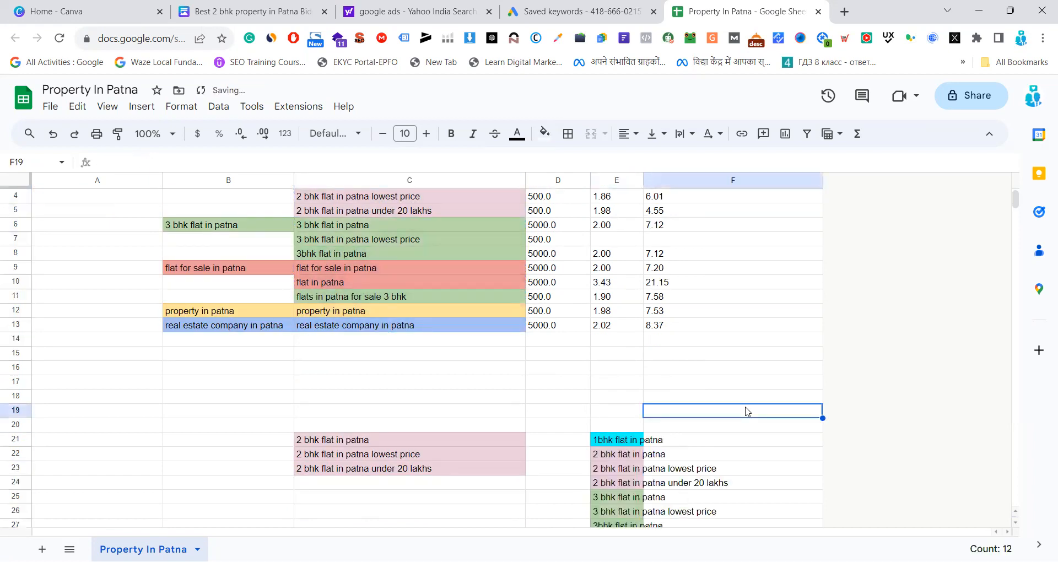
pyautogui.moveTo(641, 177); pyautogui.dragTo(755, 178)
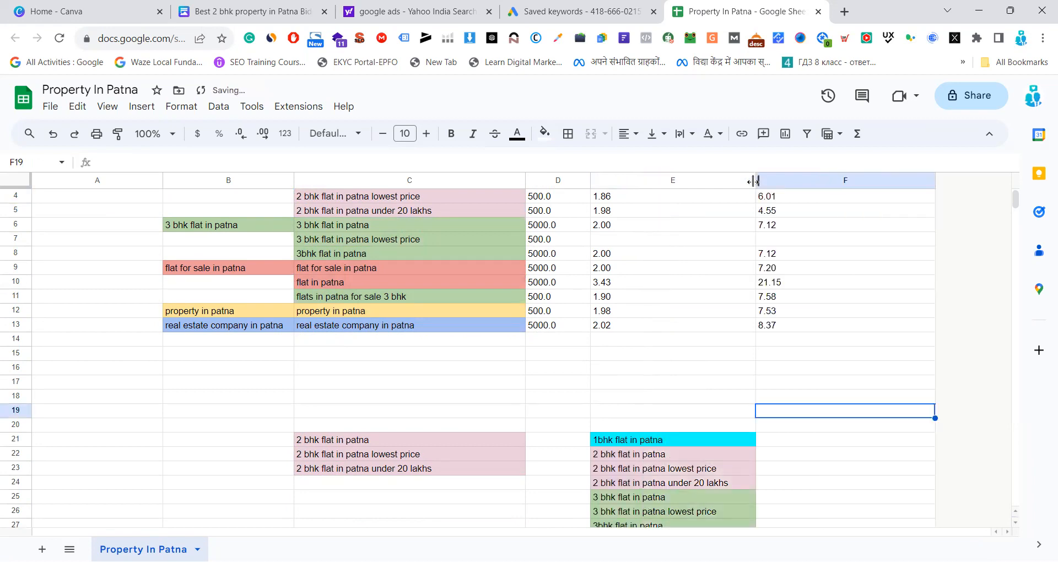
# Enter a person's first name as the heading of each keyword list, in C19 and E19
pyautogui.click(332, 417)
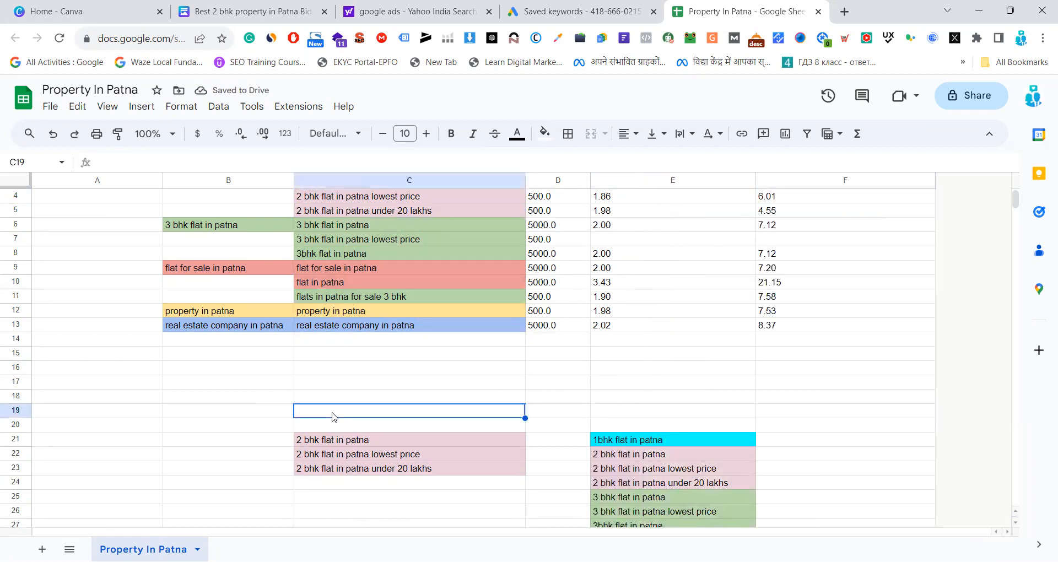
pyautogui.write('Mantu')
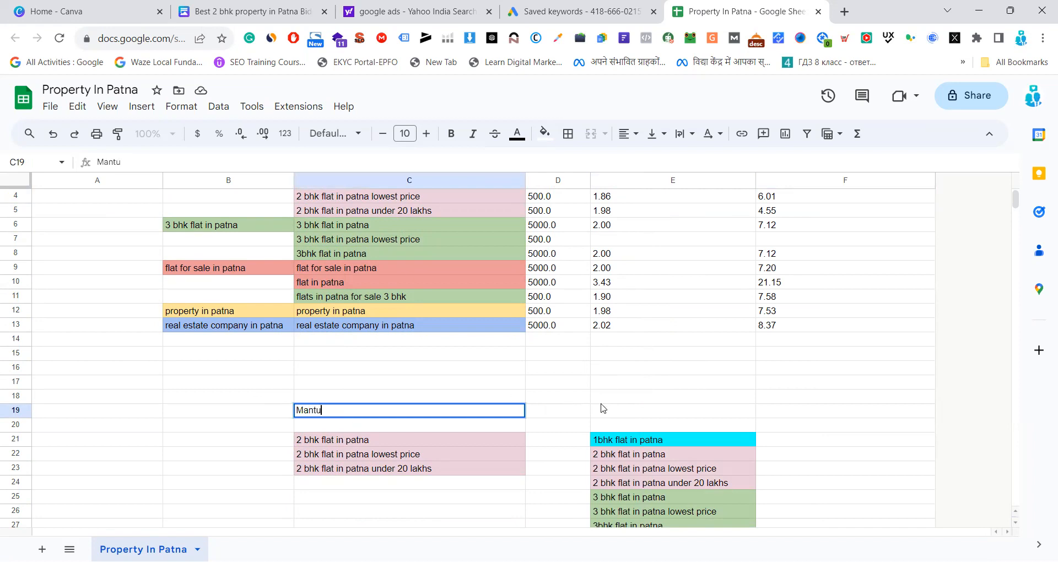
pyautogui.click(622, 417)
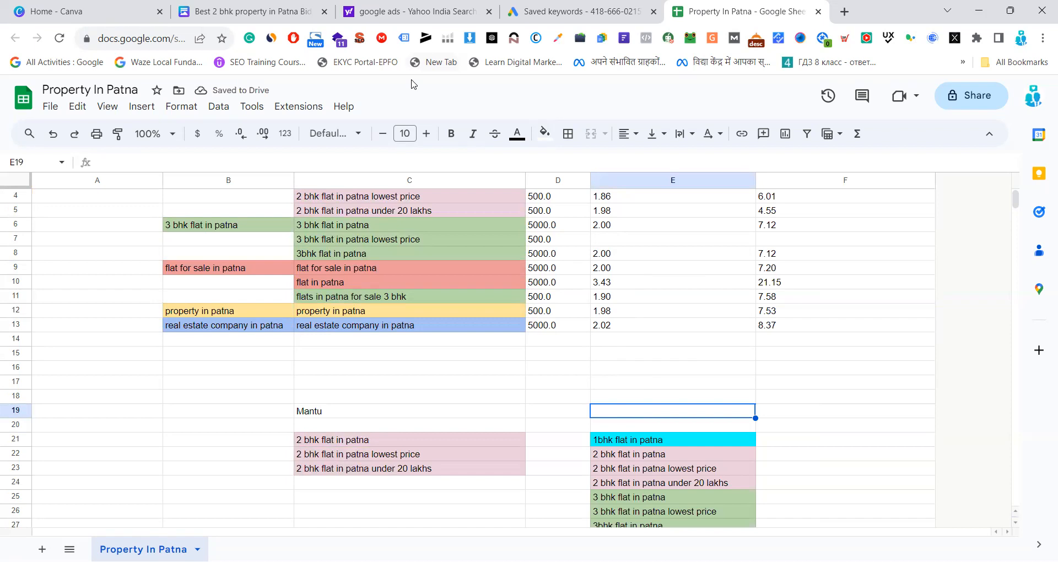
pyautogui.doubleClick(669, 414)
pyautogui.write('Sar')
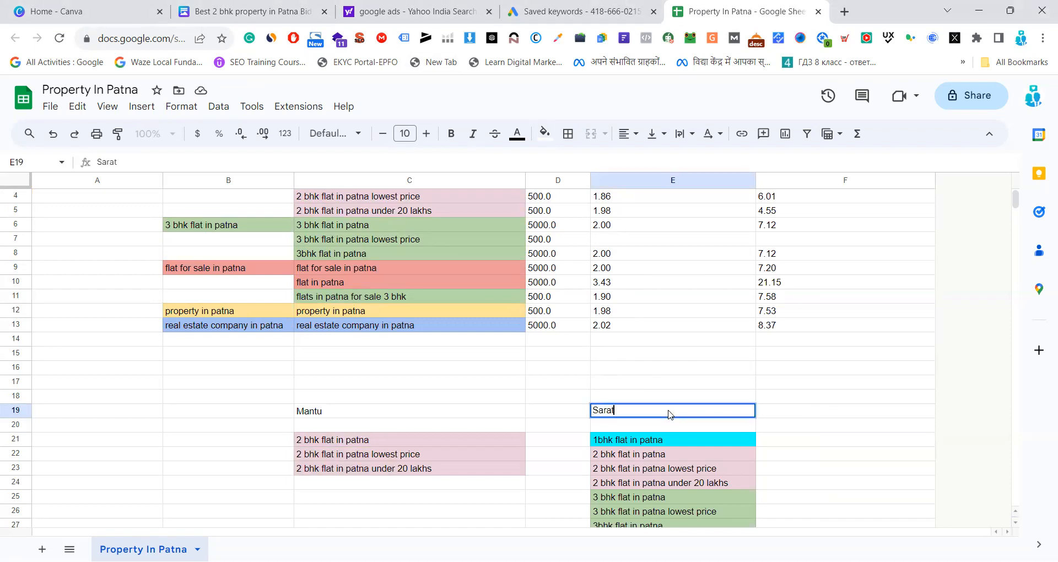
pyautogui.write('at')
pyautogui.click(799, 381)
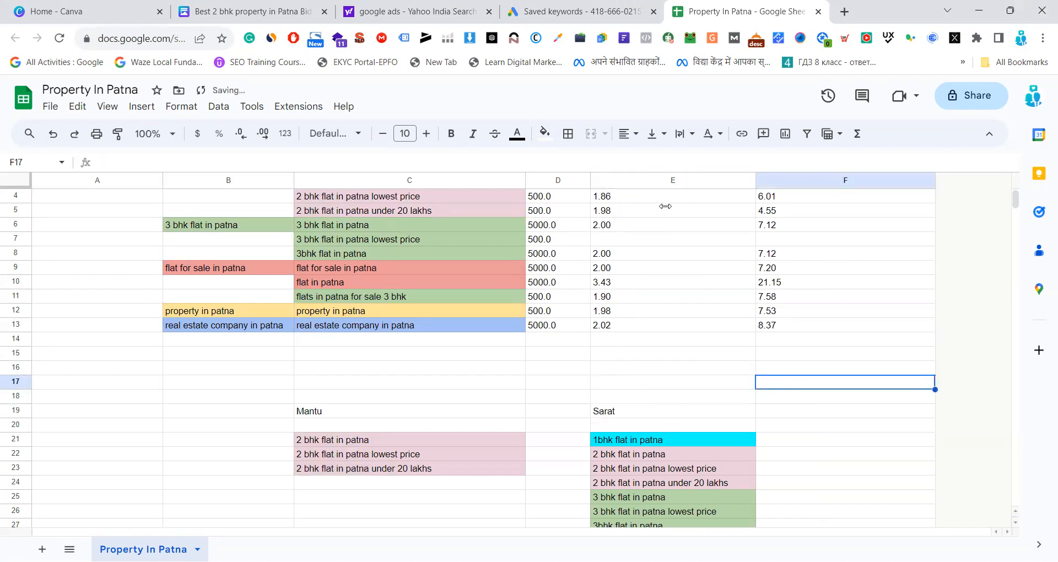
pyautogui.scroll(-2, 606, 303)
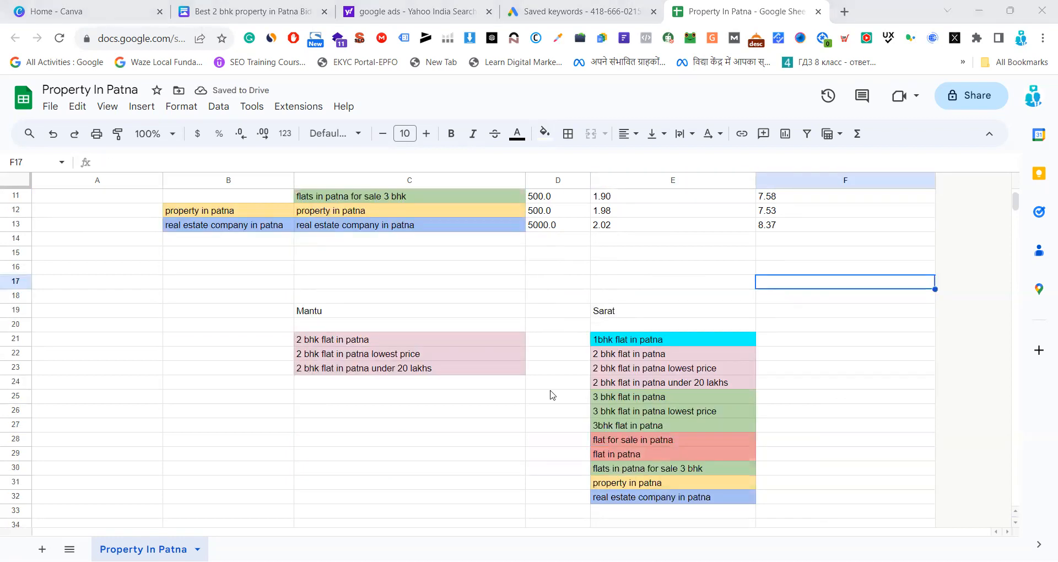
# Fill the name heading in C19 with yellow and the one in E19 with magenta
pyautogui.click(395, 314)
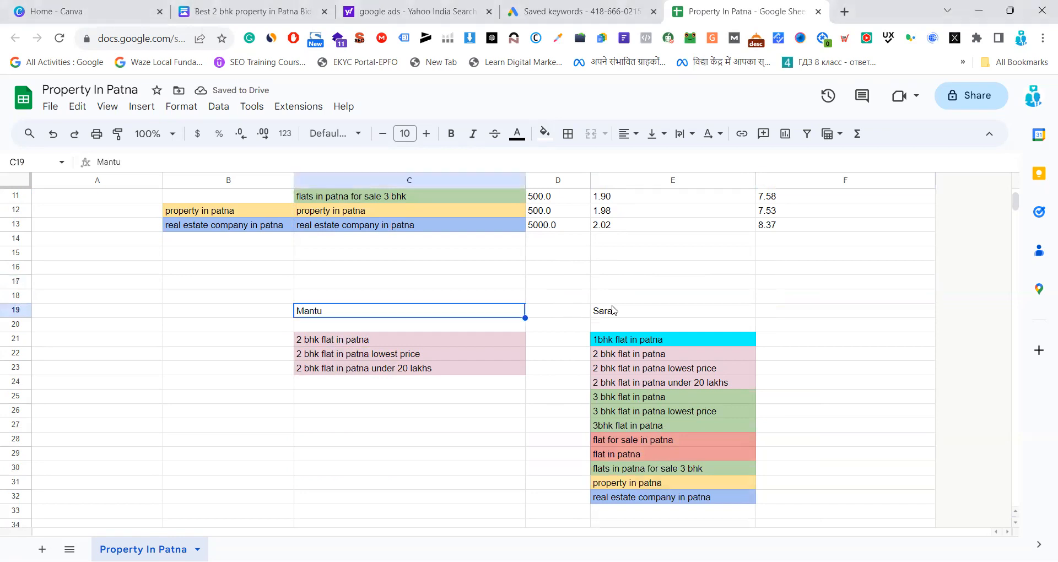
pyautogui.click(618, 311)
pyautogui.click(406, 317)
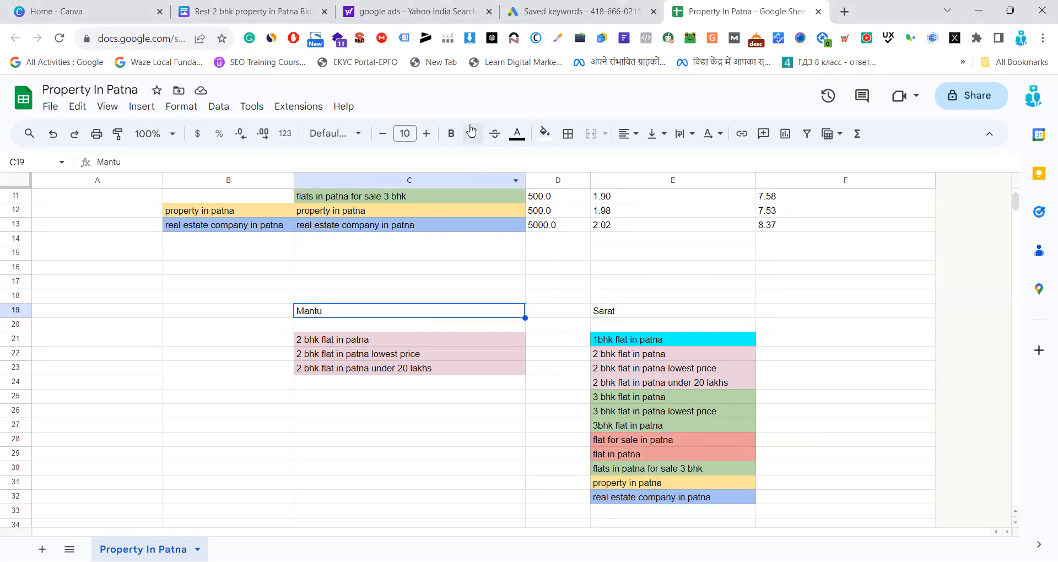
pyautogui.click(545, 134)
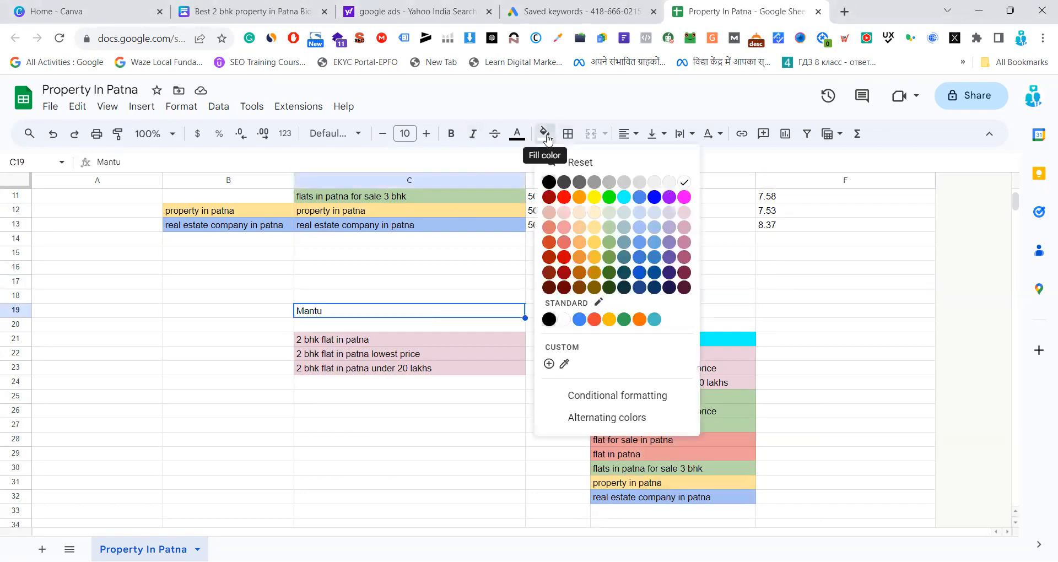
pyautogui.click(594, 197)
pyautogui.click(617, 312)
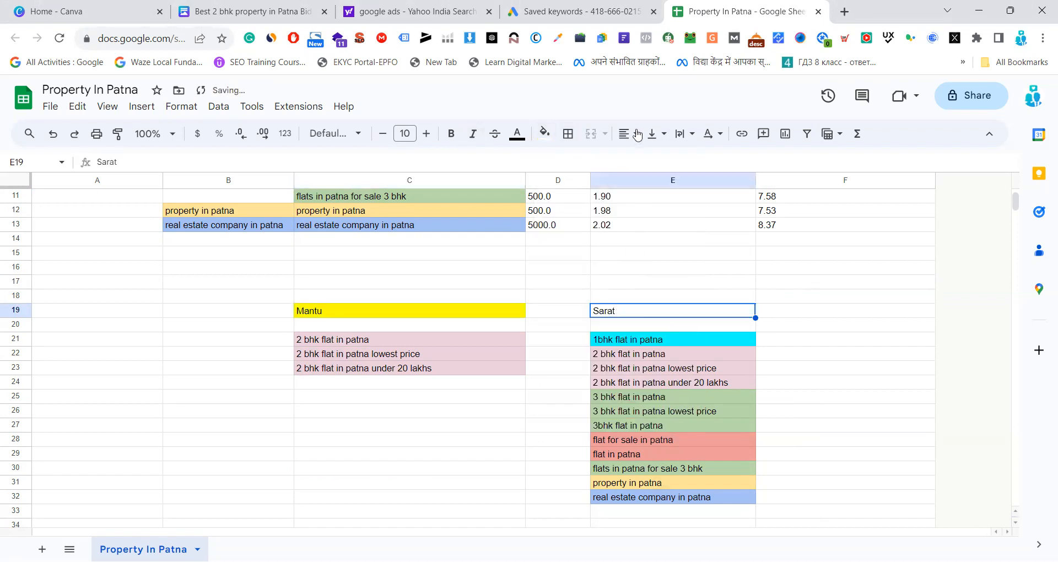
pyautogui.click(545, 134)
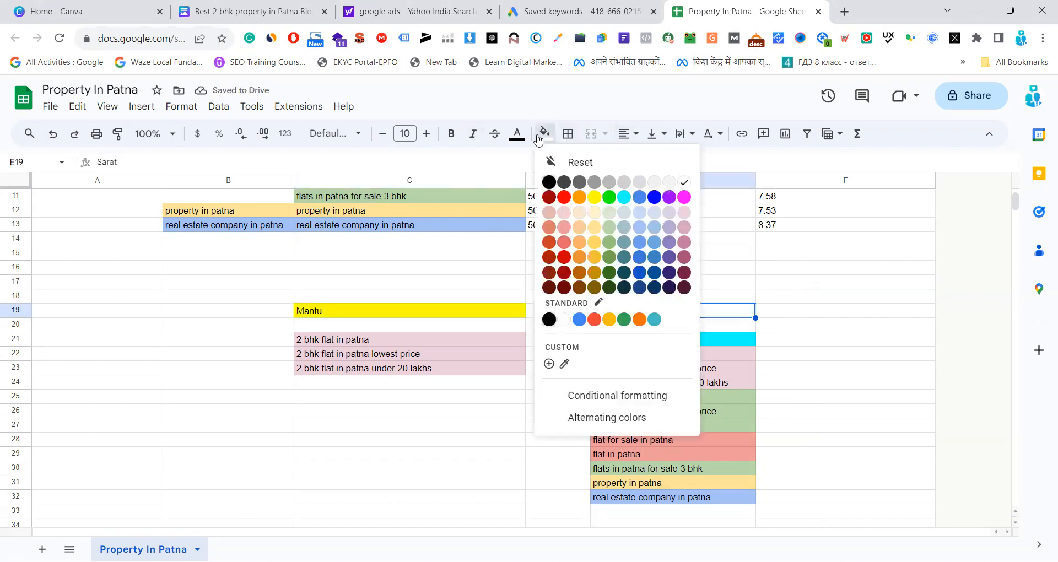
pyautogui.click(684, 196)
pyautogui.click(821, 271)
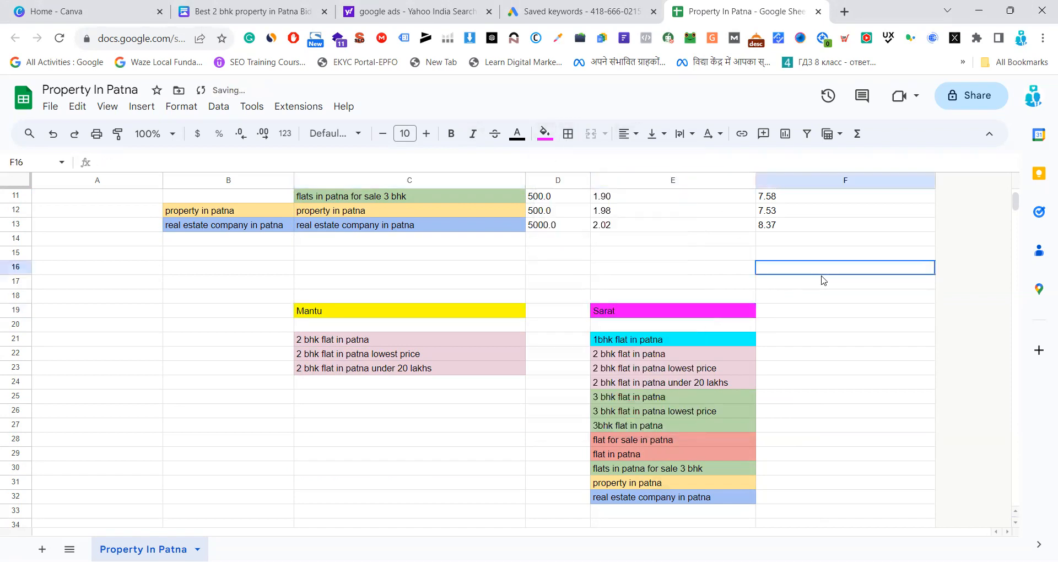
# Make the two name headings in C19 and E19 bold
pyautogui.click(388, 314)
pyautogui.hotkey('shift', 'Right')
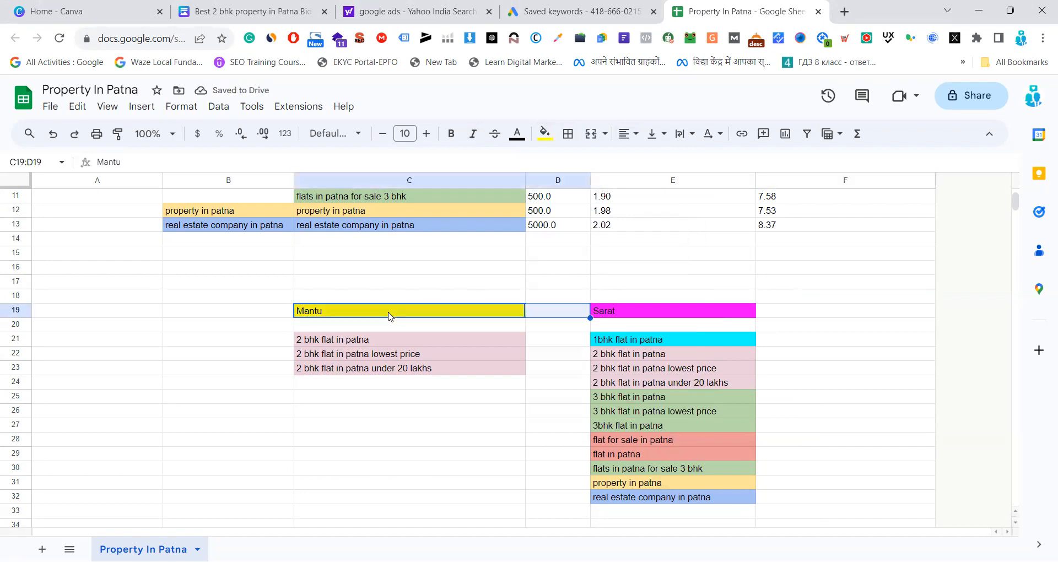
pyautogui.hotkey('shift', 'Right')
pyautogui.click(449, 133)
pyautogui.click(503, 497)
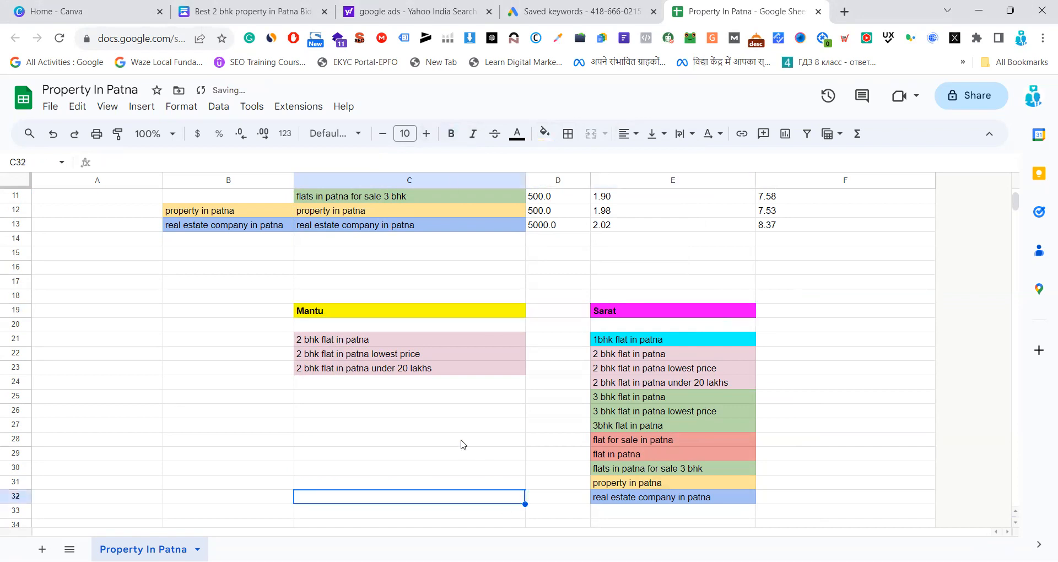
# Compare the 2 bhk keyword list in C21 to C23 with the mixed keyword list in E21 to E32
pyautogui.click(444, 442)
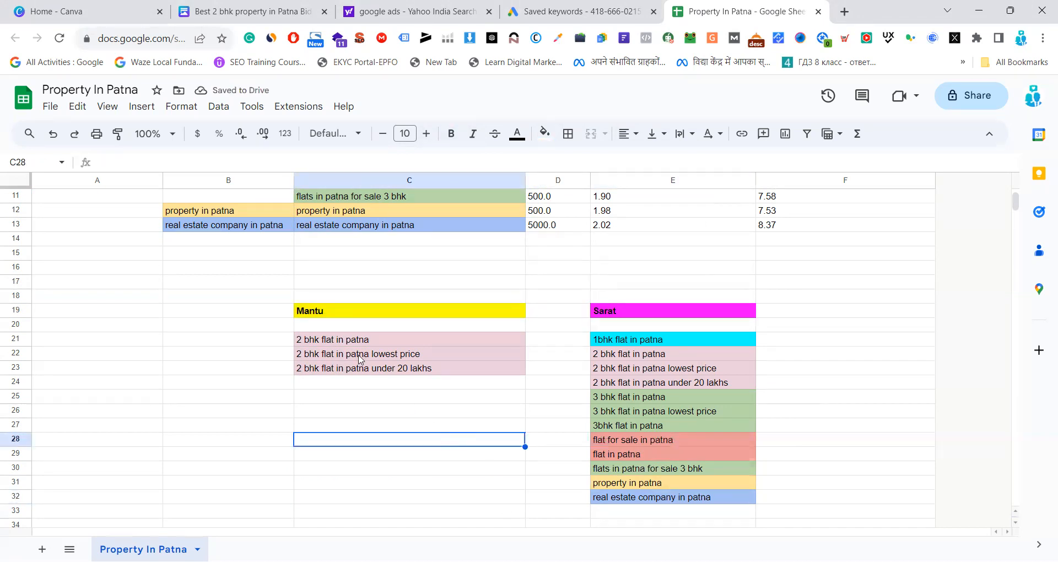
pyautogui.moveTo(351, 343); pyautogui.dragTo(356, 370)
pyautogui.hotkey('ctrl', 'c')
pyautogui.click(684, 344)
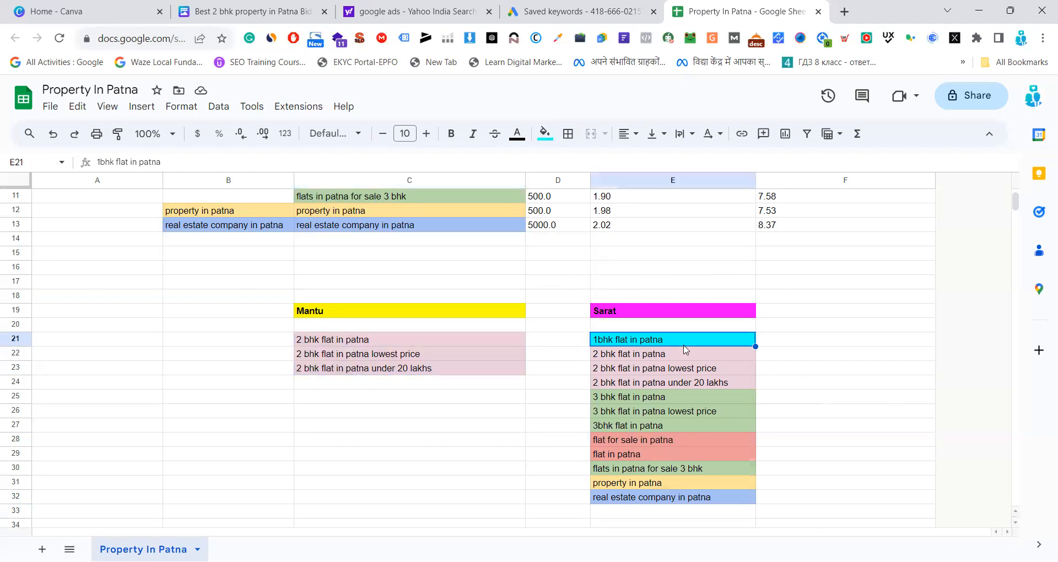
pyautogui.click(353, 346)
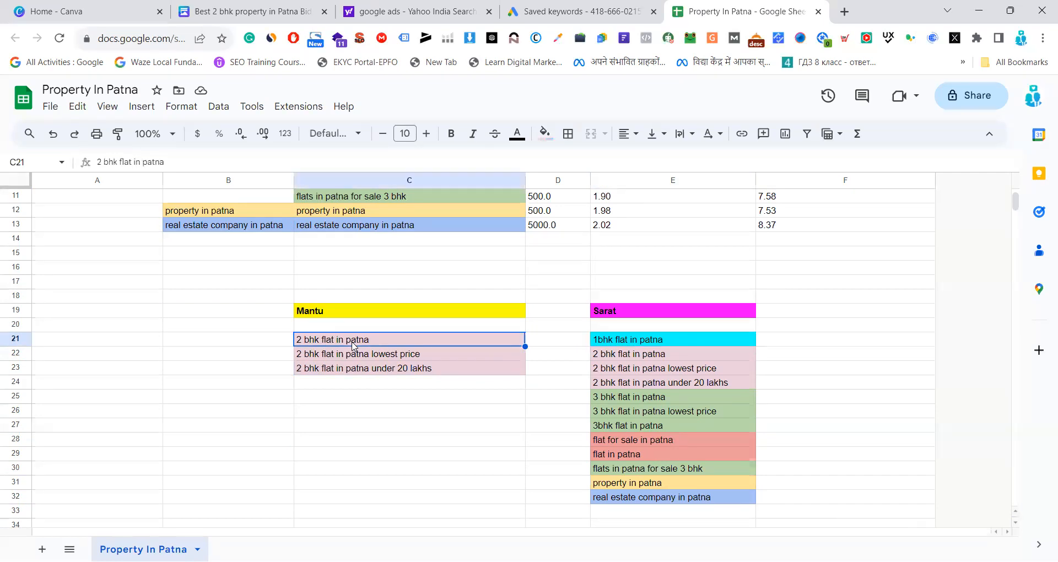
pyautogui.click(357, 360)
pyautogui.click(356, 375)
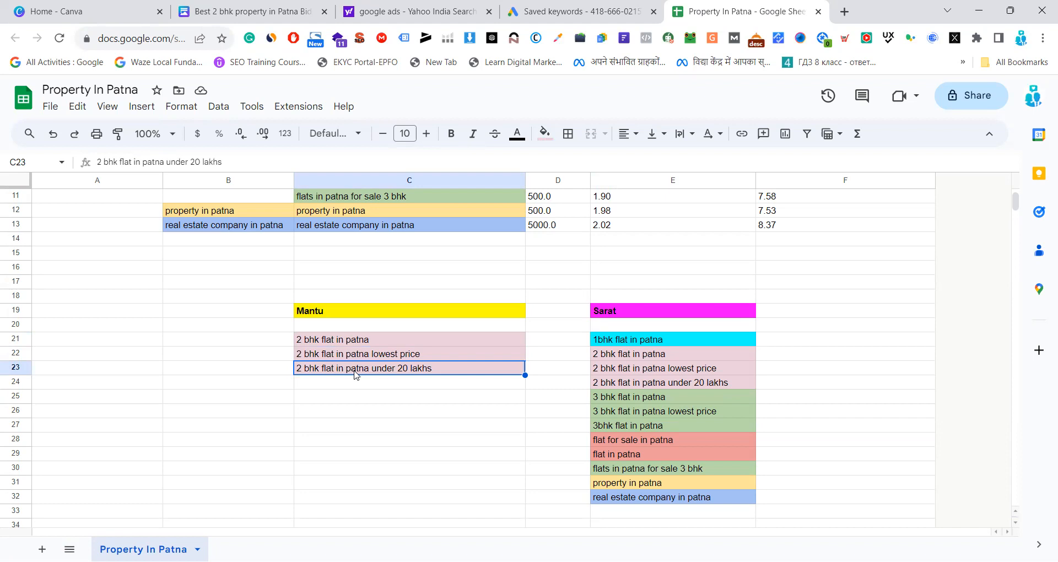
pyautogui.click(687, 359)
pyautogui.click(673, 411)
pyautogui.click(667, 401)
pyautogui.click(667, 416)
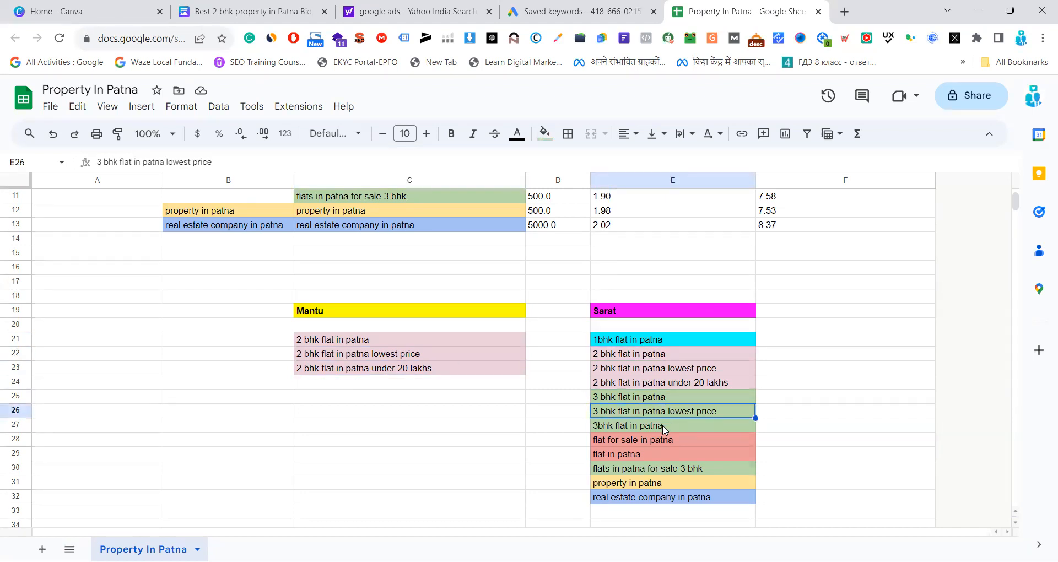
pyautogui.click(664, 427)
pyautogui.click(668, 439)
pyautogui.click(668, 454)
pyautogui.click(674, 469)
pyautogui.click(395, 343)
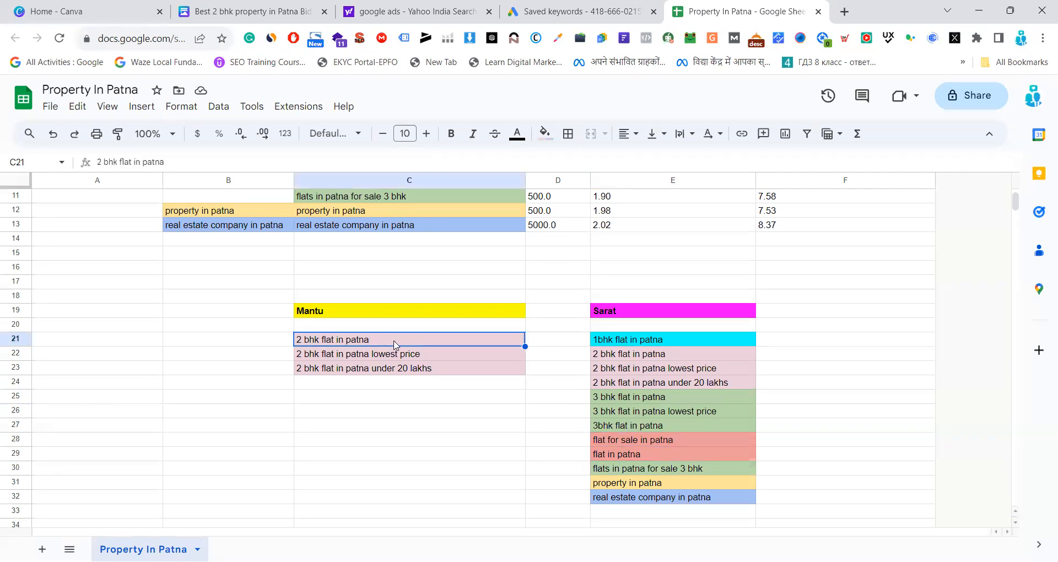
pyautogui.click(395, 370)
pyautogui.click(400, 356)
pyautogui.click(400, 341)
pyautogui.click(404, 361)
pyautogui.click(405, 370)
pyautogui.moveTo(668, 342); pyautogui.dragTo(652, 498)
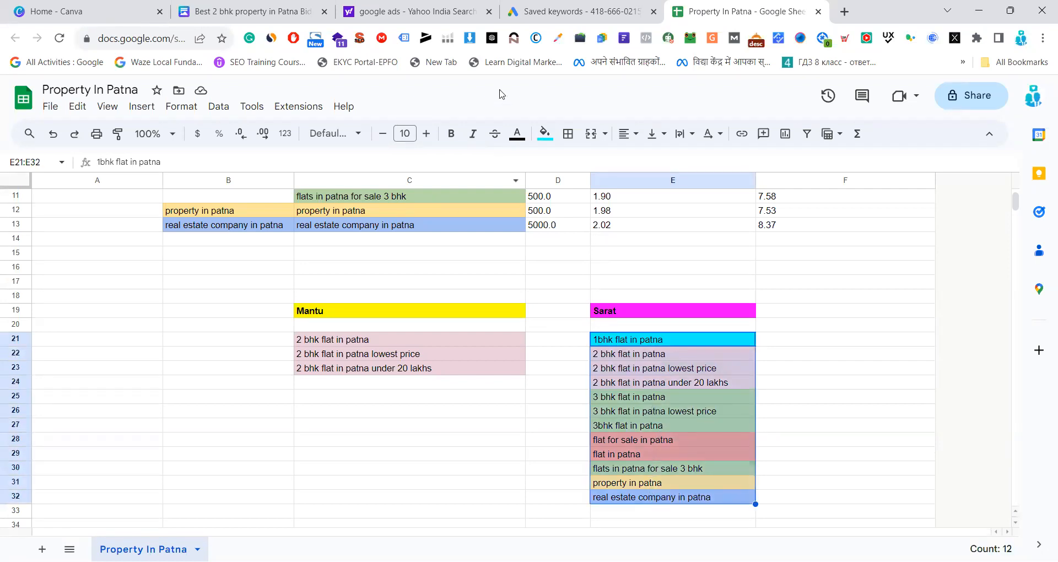
pyautogui.hotkey('alt', 'Tab')
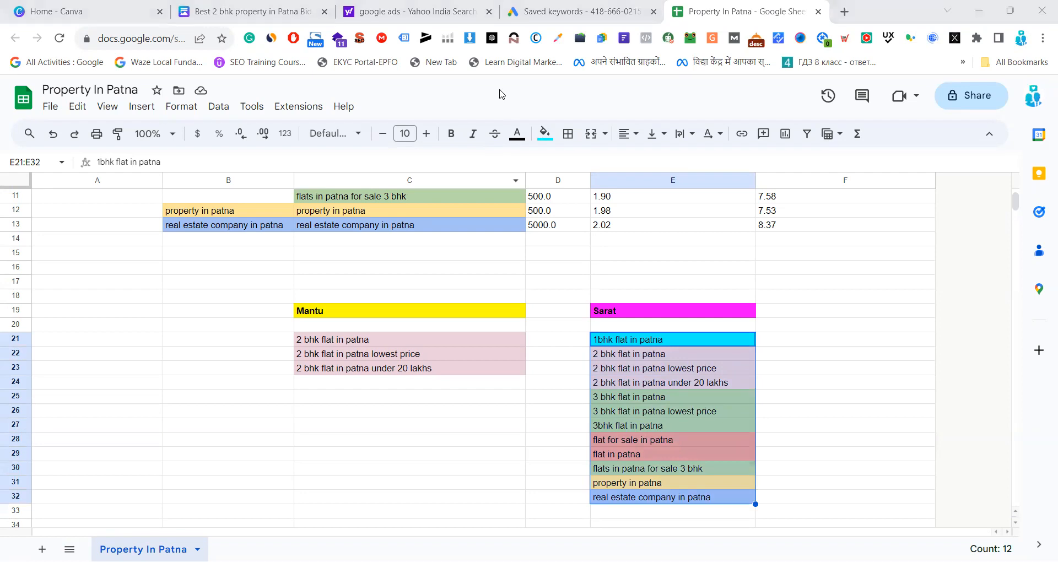
pyautogui.click(554, 373)
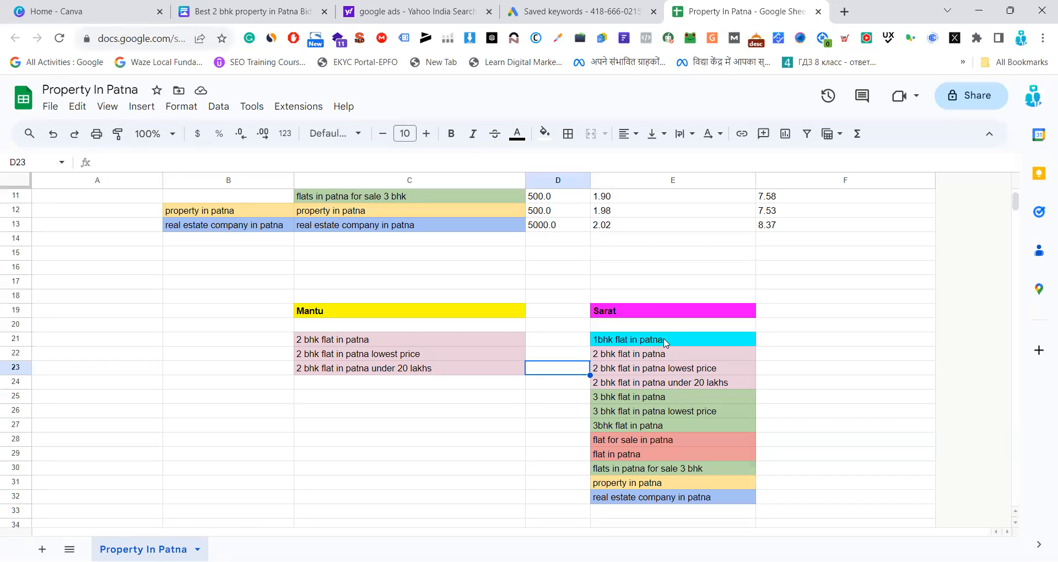
pyautogui.click(832, 358)
pyautogui.moveTo(700, 340); pyautogui.dragTo(697, 499)
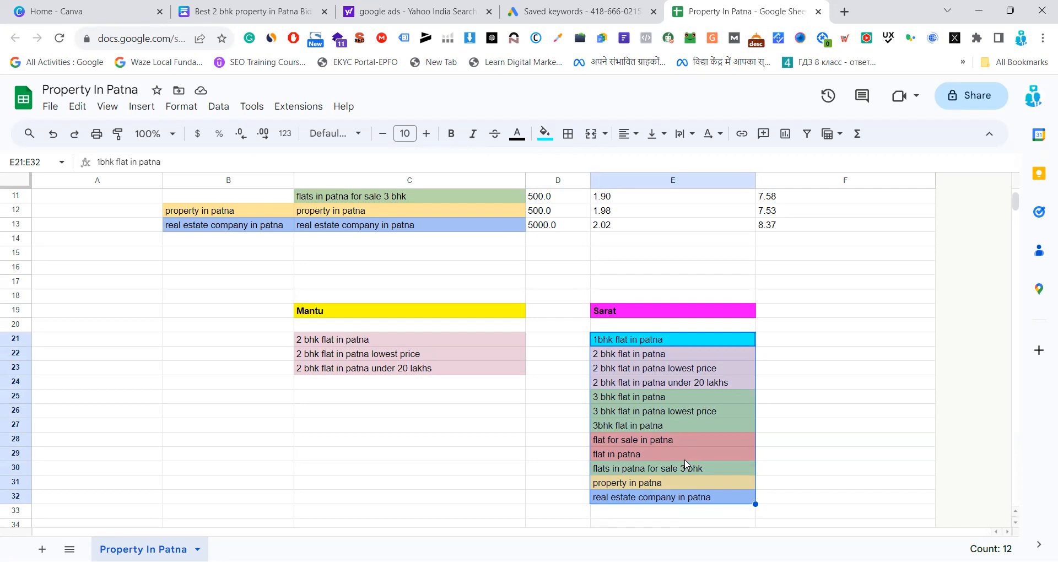
# Review the keywords in C3 to C13 against their ad groups in the campaign table
pyautogui.click(472, 467)
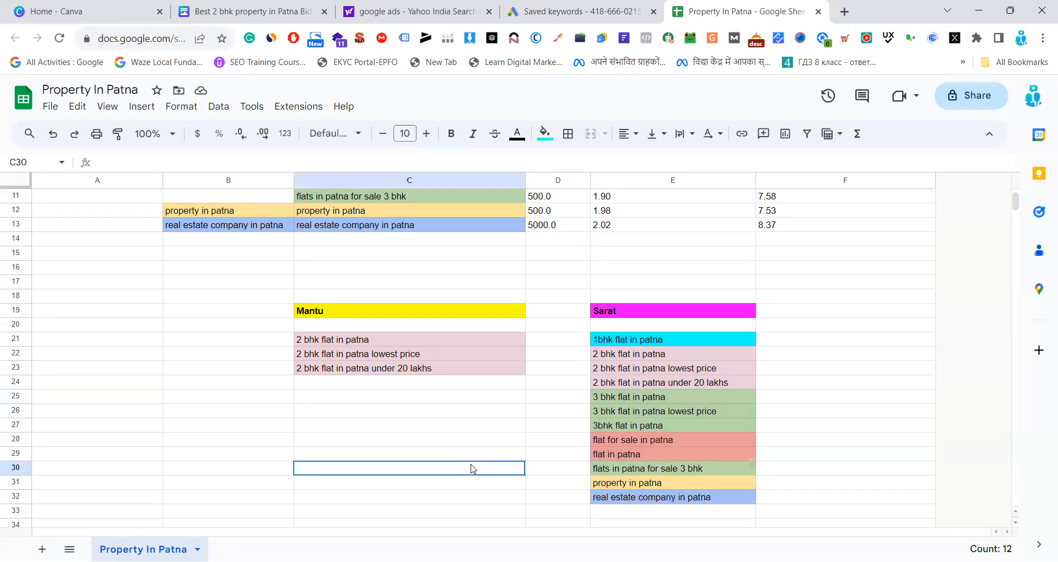
pyautogui.scroll(4, 473, 466)
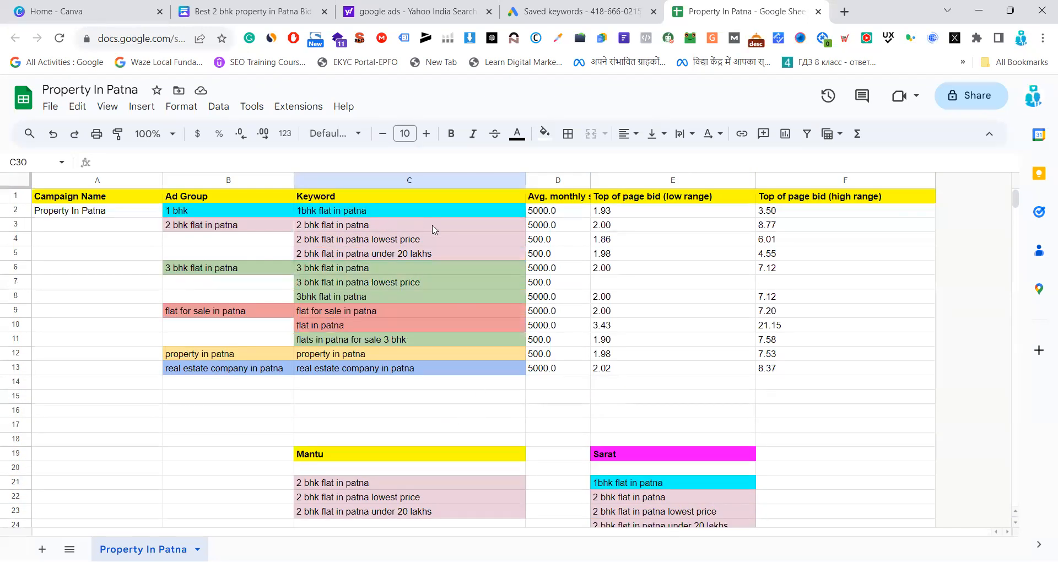
pyautogui.click(214, 222)
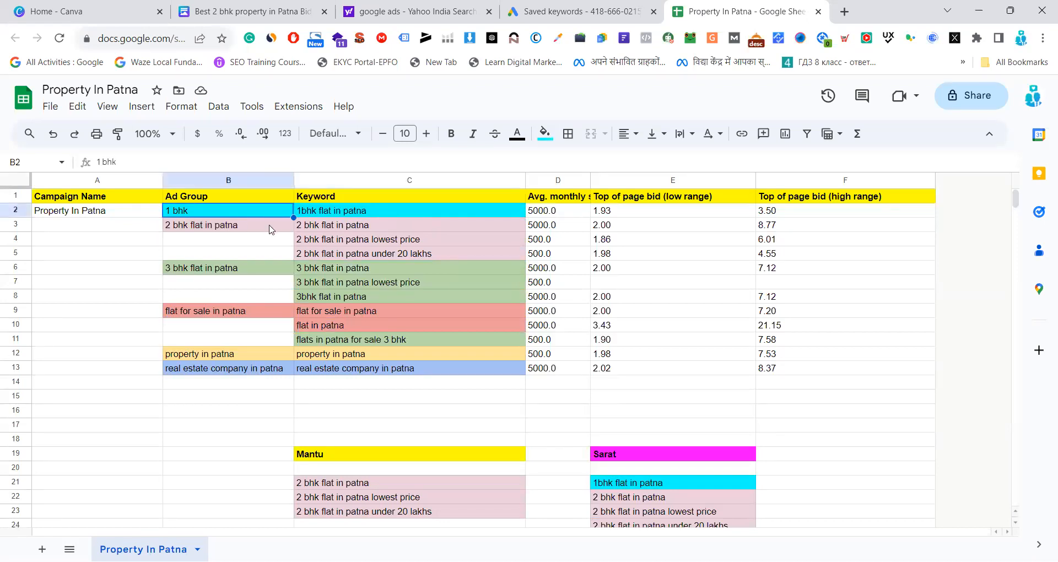
pyautogui.click(333, 228)
pyautogui.click(338, 242)
pyautogui.click(340, 254)
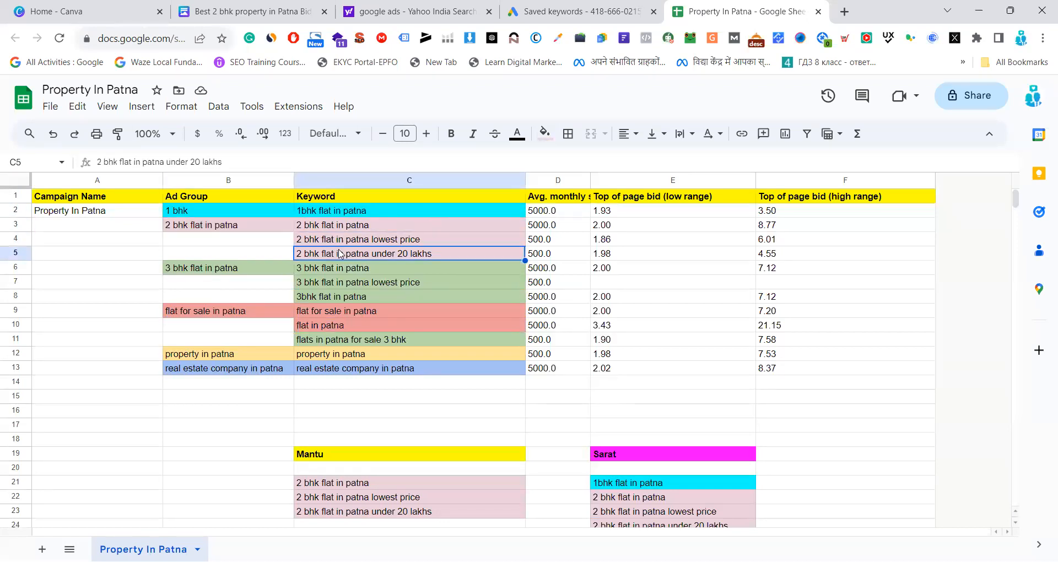
pyautogui.click(341, 270)
pyautogui.click(351, 283)
pyautogui.click(351, 298)
pyautogui.click(356, 312)
pyautogui.click(354, 326)
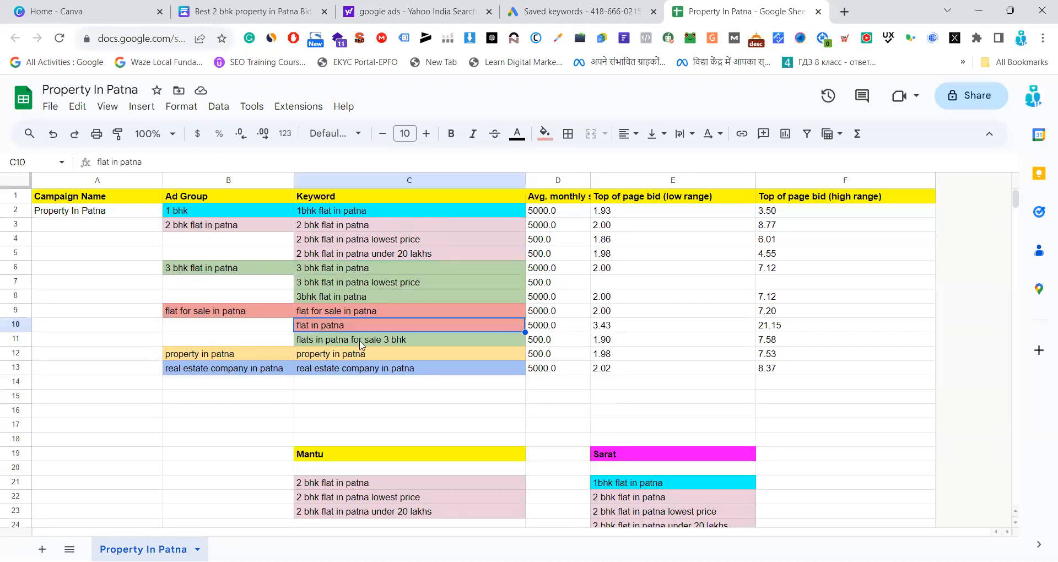
pyautogui.click(375, 343)
pyautogui.click(373, 358)
pyautogui.click(377, 371)
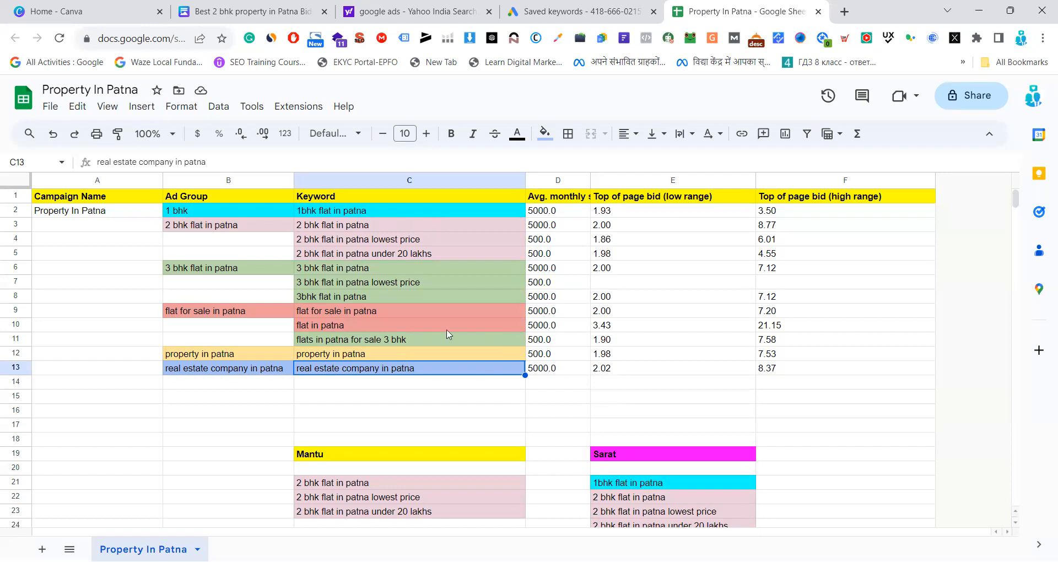
# Enter the note "Quality Score Down..No Keyword Relevancy" in E20 above the mixed keyword list
pyautogui.scroll(-2, 538, 380)
pyautogui.scroll(-1, 711, 365)
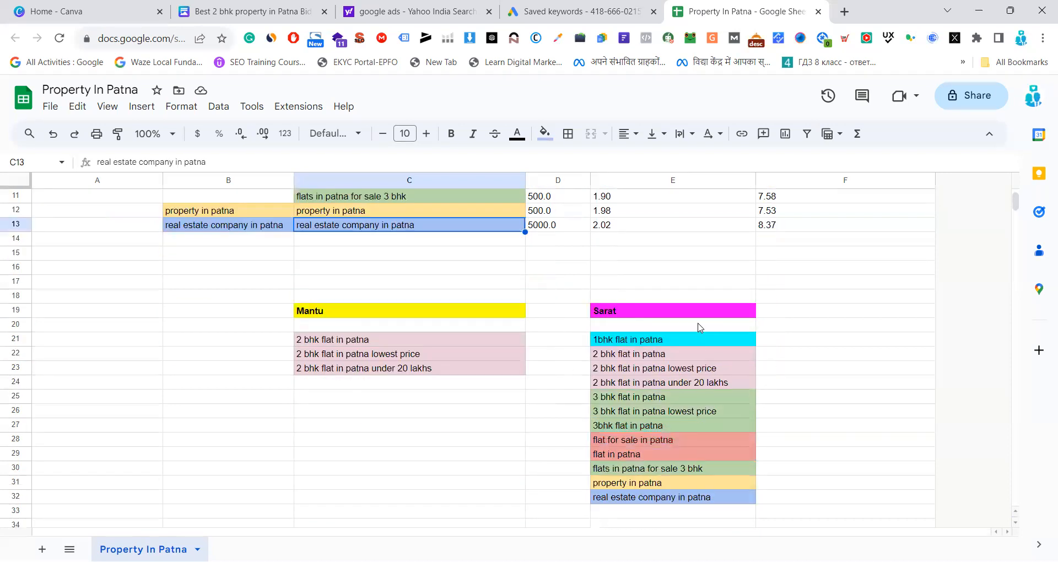
pyautogui.click(806, 314)
pyautogui.click(689, 329)
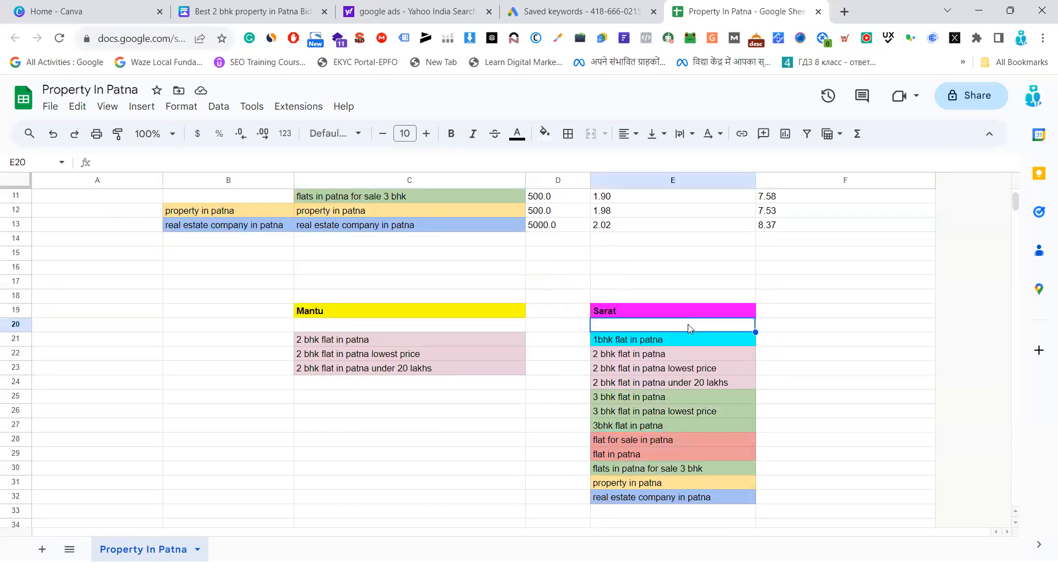
pyautogui.write('Q>')
pyautogui.press('BackSpace')
pyautogui.write('uality S')
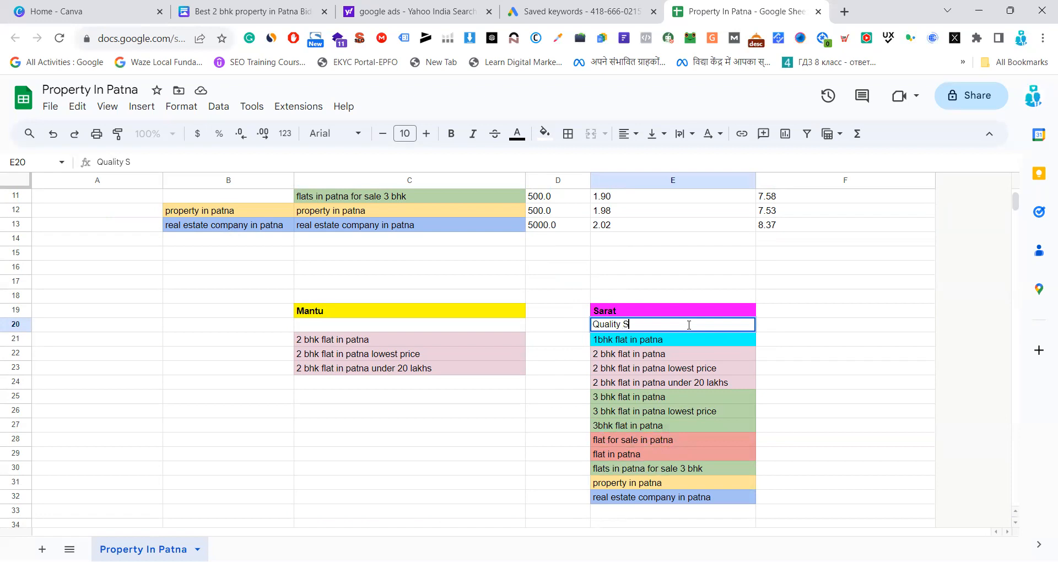
pyautogui.write('core Down..No Keyword Relevancy')
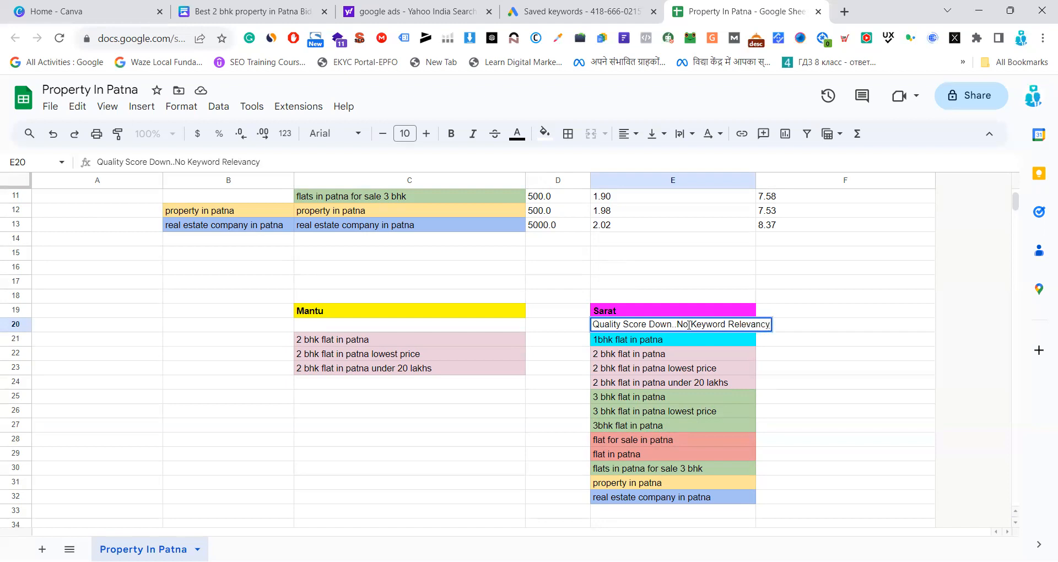
# Enter the note "Quality Score Good >>> Keyword relevancy" in C20 above the 2 bhk keyword list
pyautogui.click(446, 327)
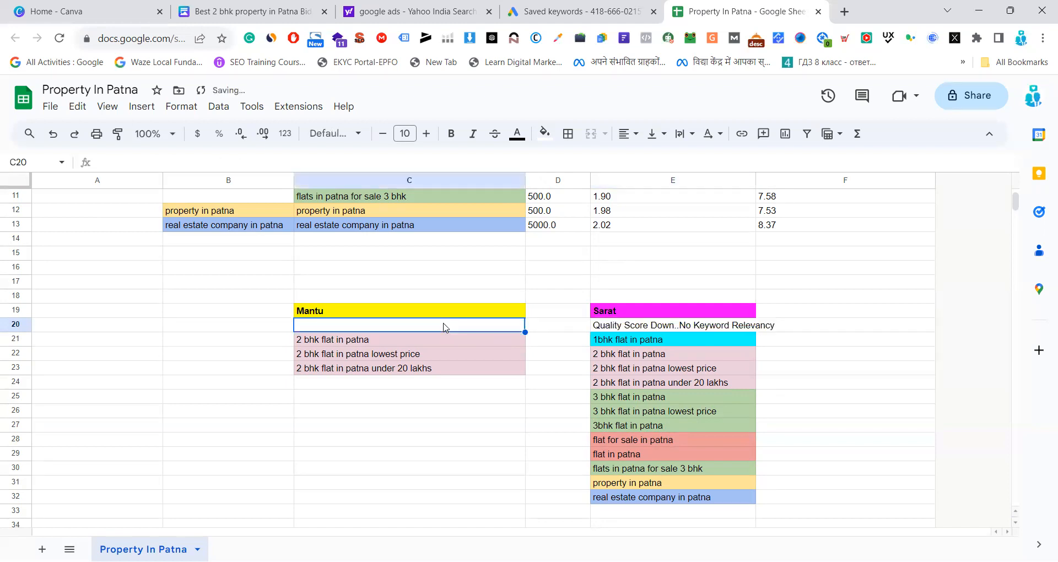
pyautogui.write('Quality Score Good >>> Keywo')
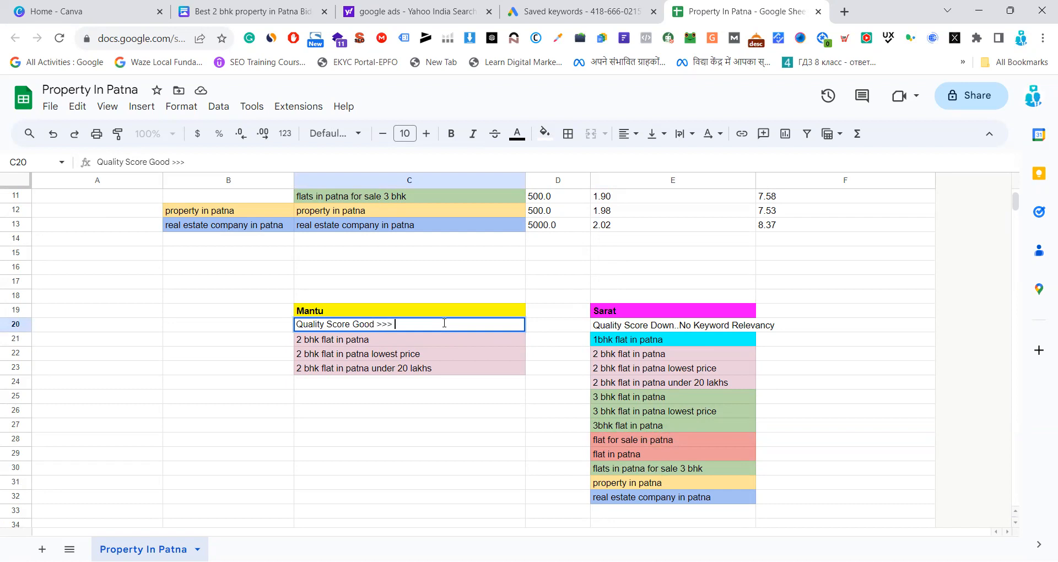
pyautogui.write('rd relevancy')
pyautogui.click(441, 468)
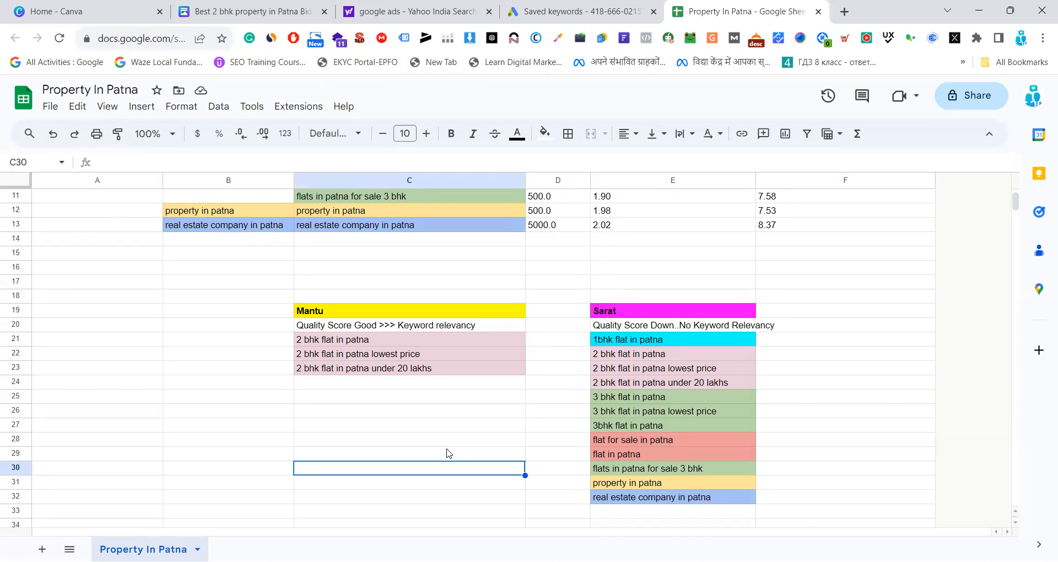
# Compare the quality score notes in C20 and E20 with their keyword lists and the ad group table above
pyautogui.scroll(5, 448, 453)
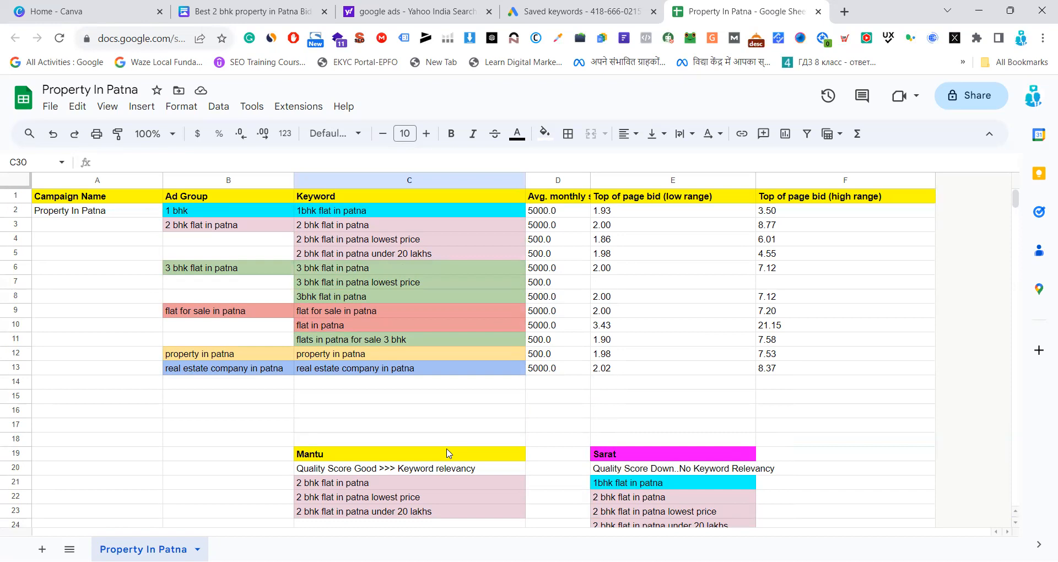
pyautogui.scroll(-3, 505, 400)
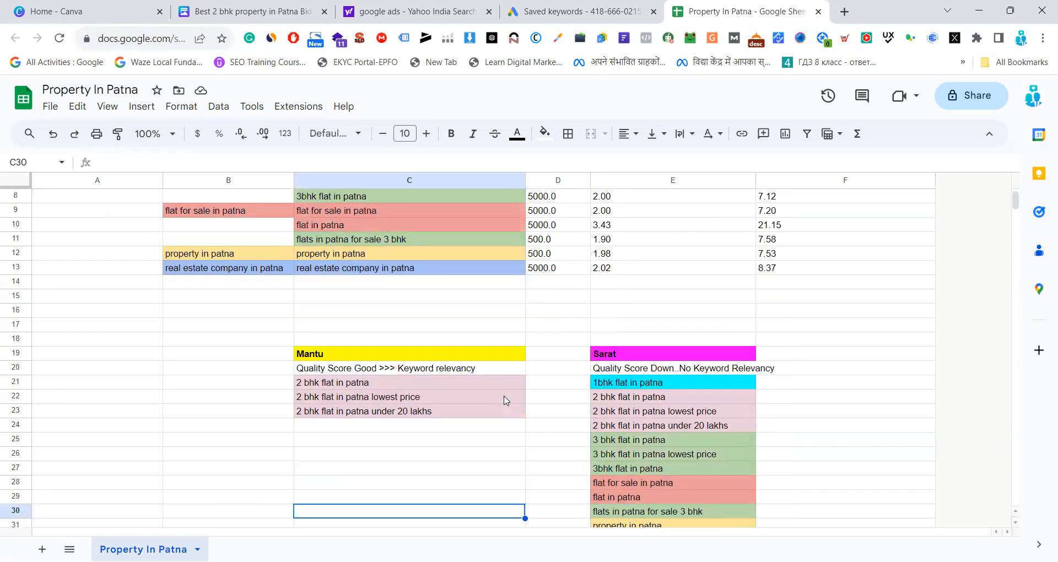
pyautogui.click(506, 400)
pyautogui.click(504, 382)
pyautogui.scroll(1, 505, 382)
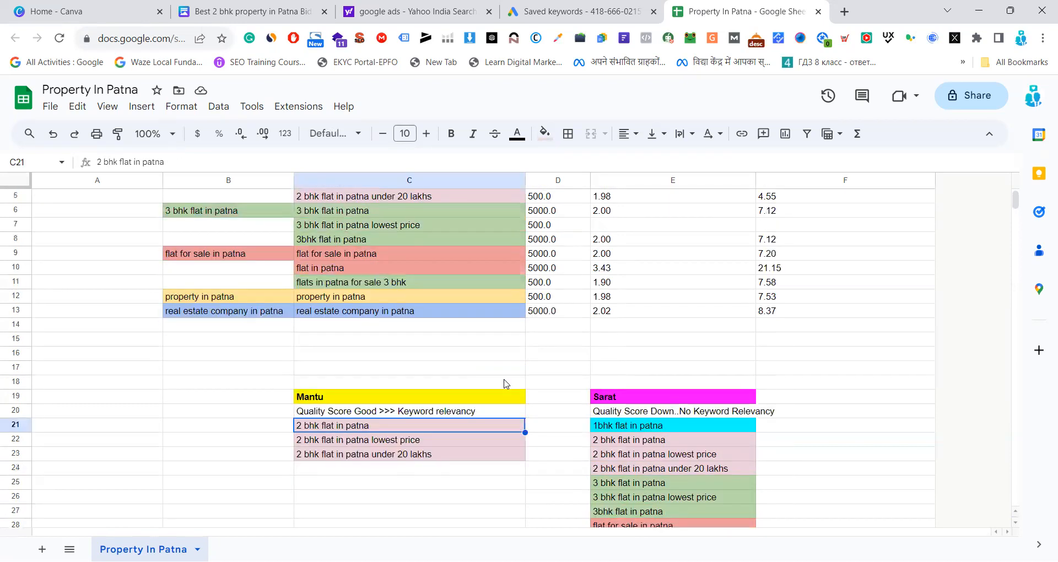
pyautogui.click(482, 411)
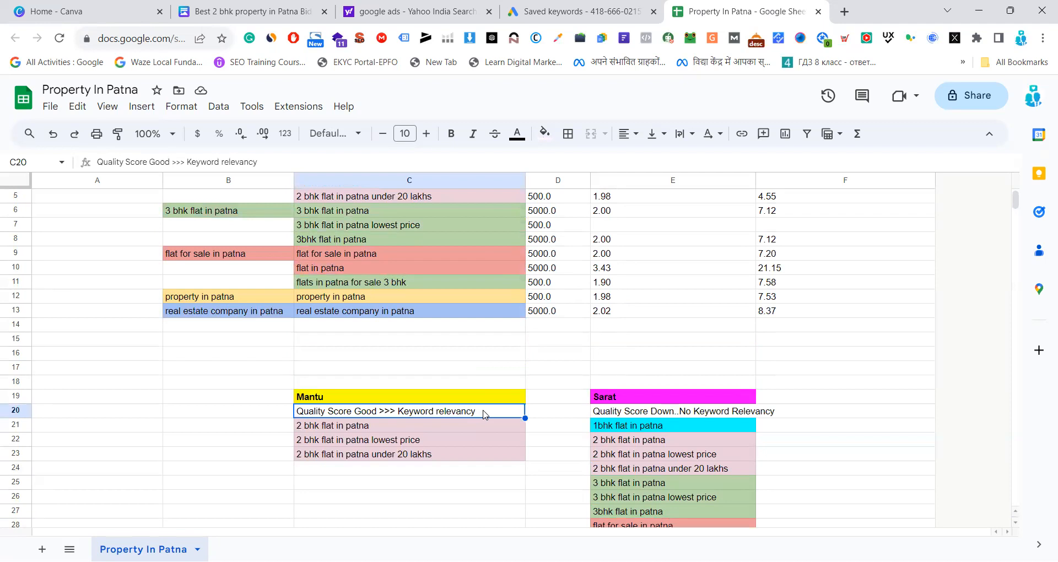
pyautogui.click(631, 412)
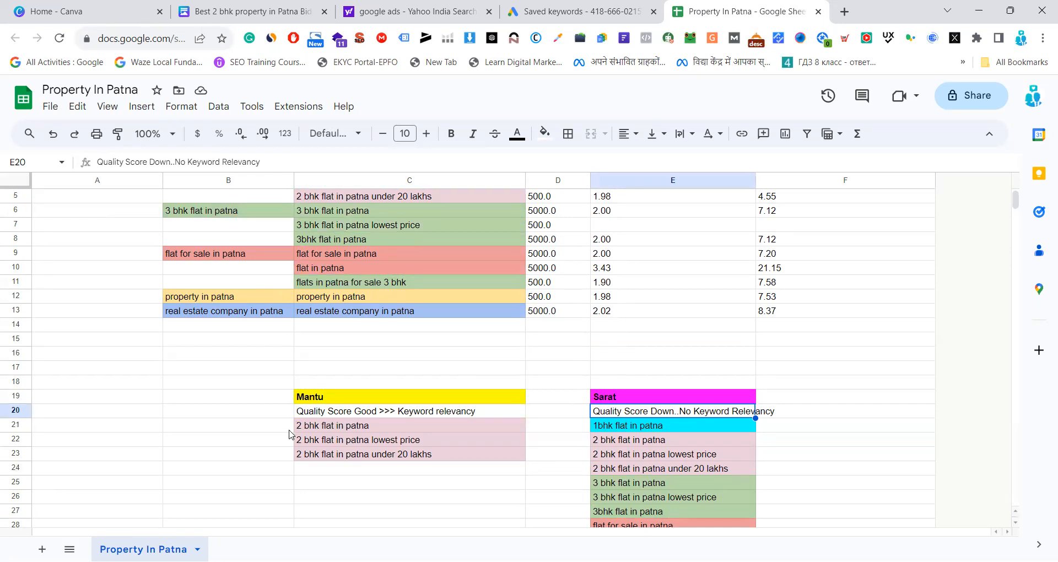
pyautogui.scroll(-1, 289, 433)
pyautogui.click(364, 386)
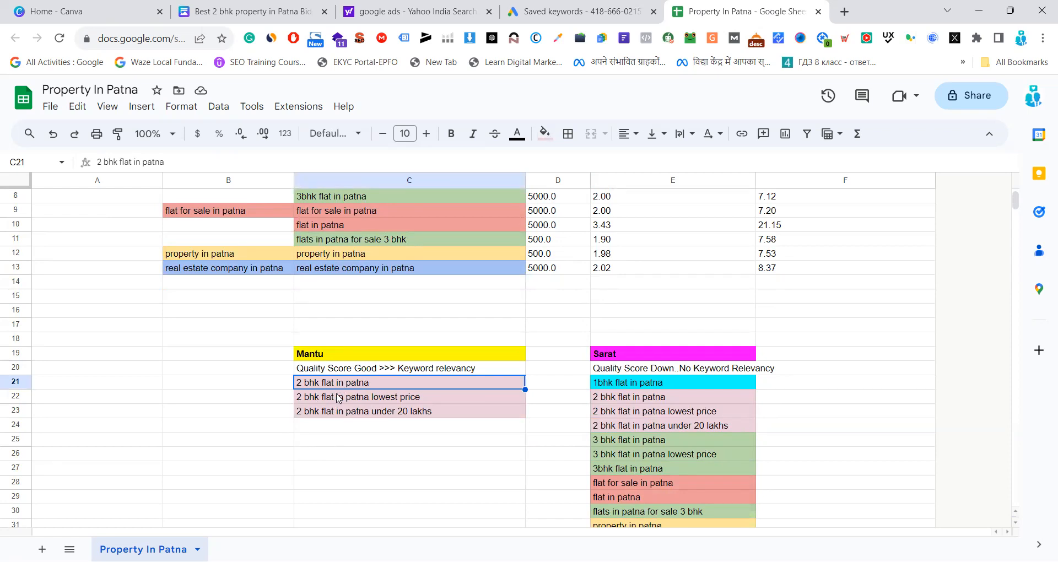
pyautogui.scroll(-1, 364, 389)
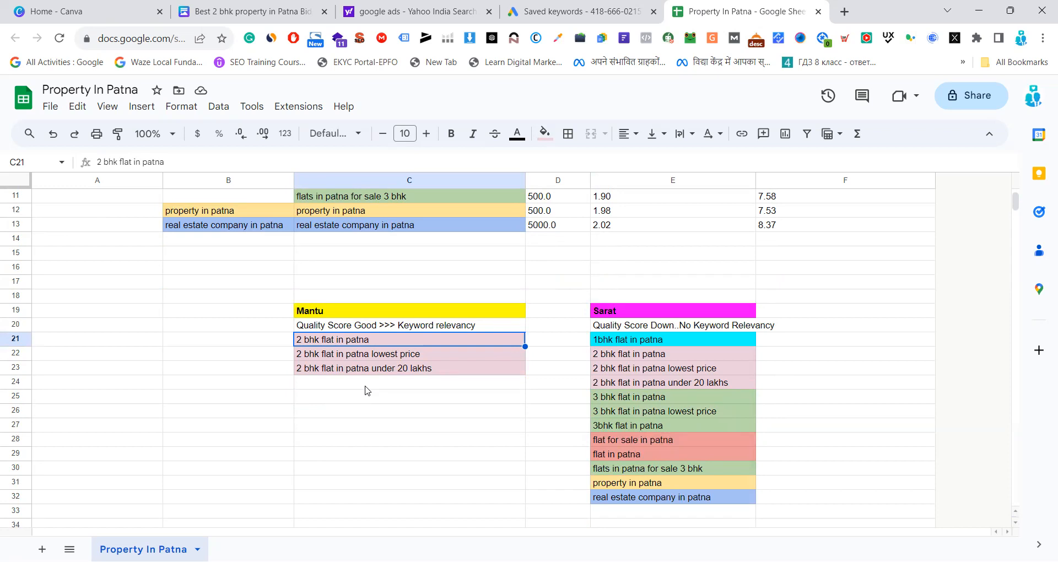
pyautogui.scroll(-3, 367, 390)
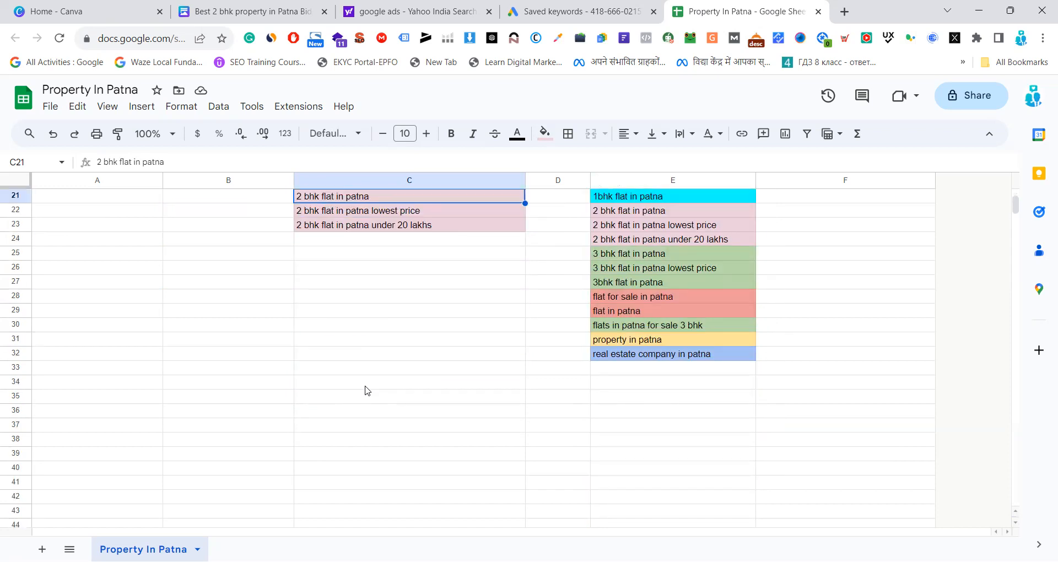
pyautogui.scroll(6, 367, 390)
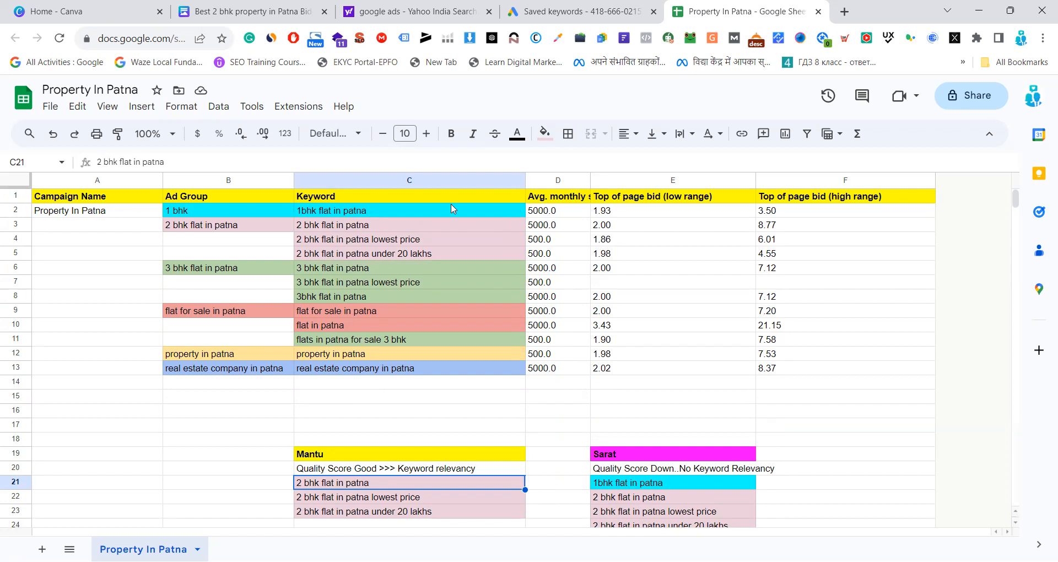
pyautogui.scroll(-4, 419, 266)
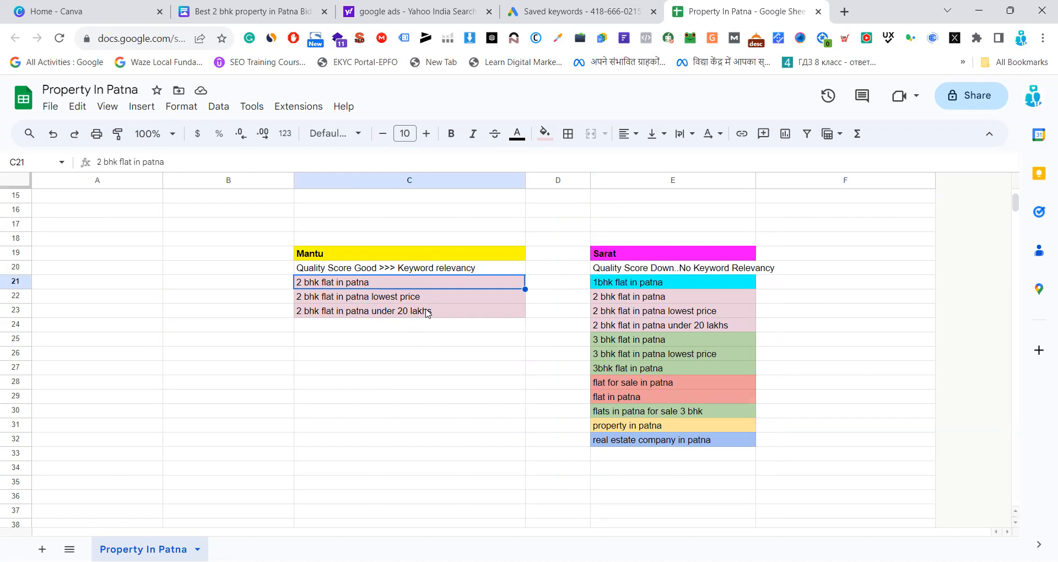
# Open ChatGPT in a new browser tab, then return to the Property In Patna spreadsheet and reload it
pyautogui.click(848, 12)
pyautogui.click(565, 274)
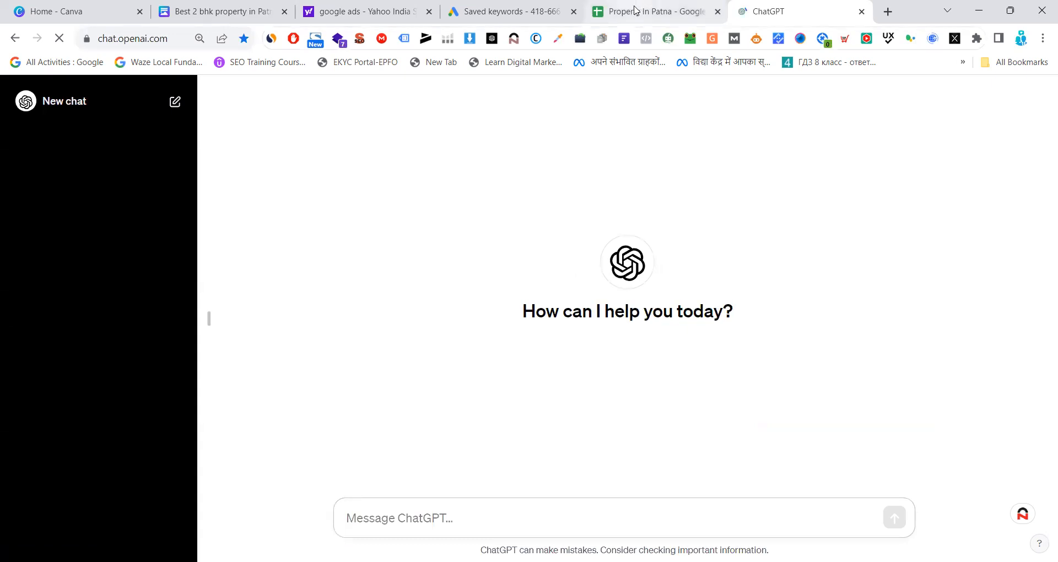
pyautogui.click(636, 10)
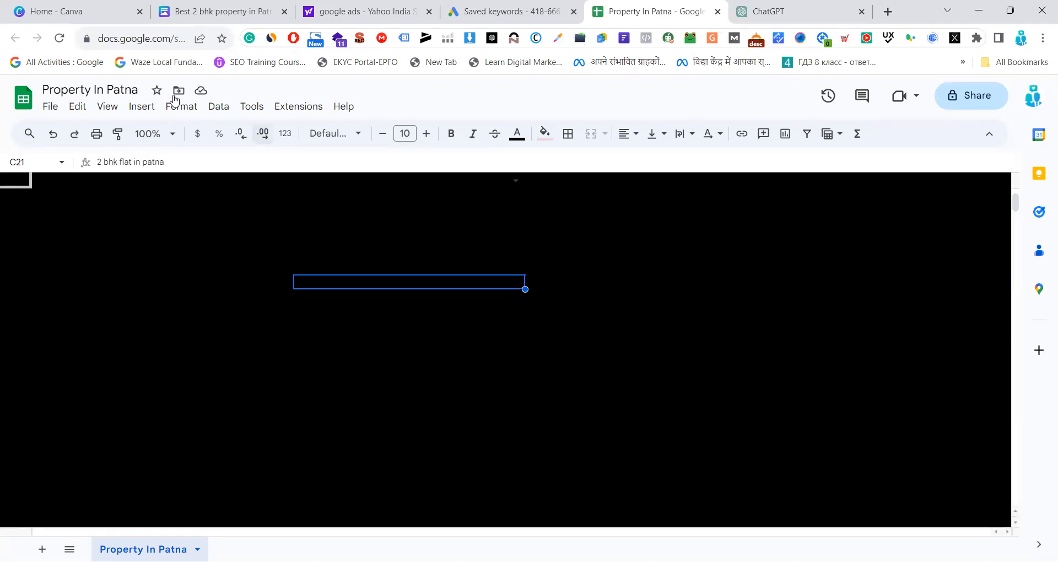
pyautogui.click(60, 39)
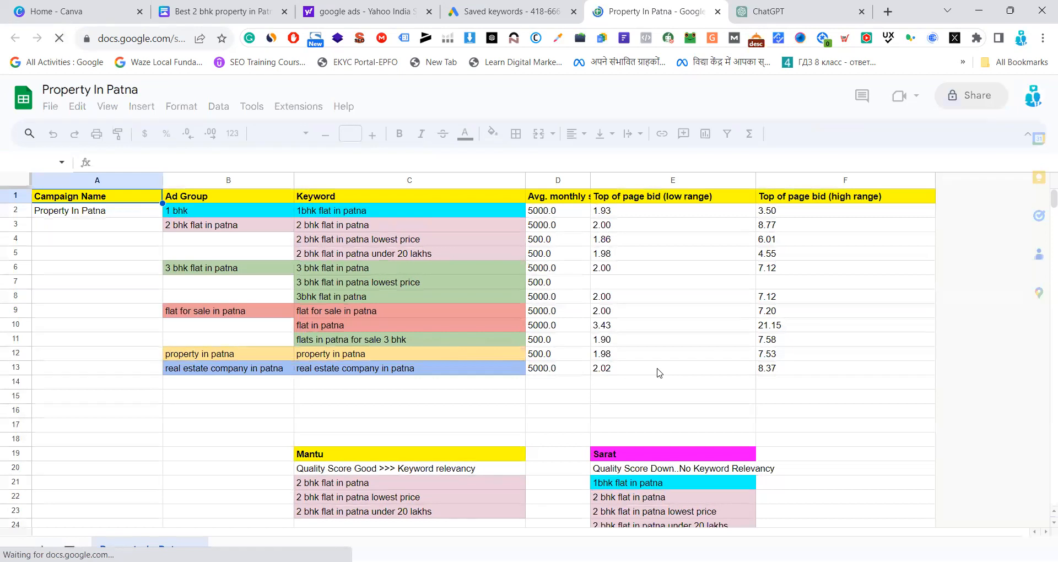
# Copy the keyword "2 bhk flat in patna" from C21
pyautogui.scroll(-2, 658, 374)
pyautogui.scroll(-1, 658, 374)
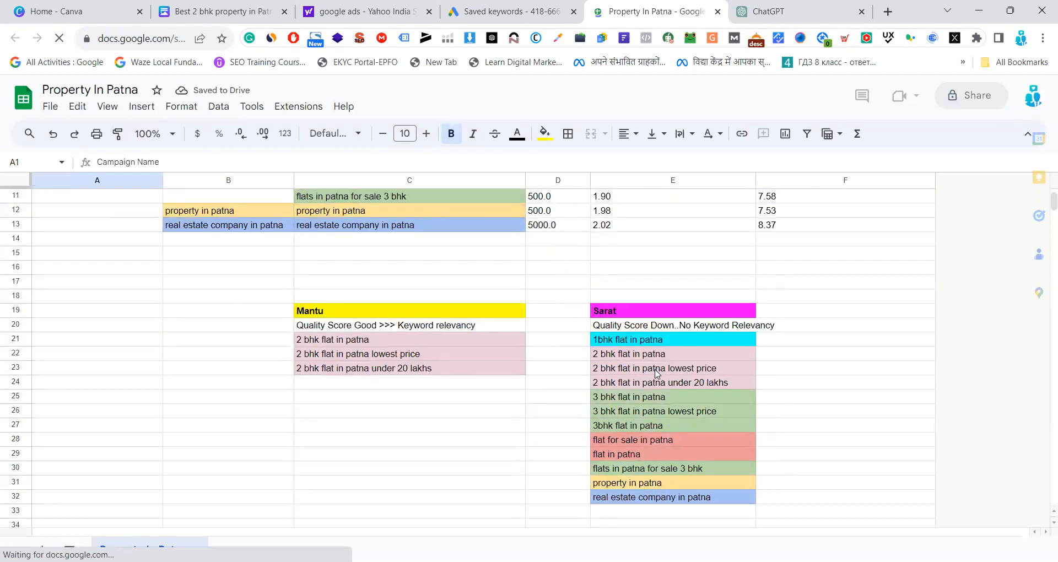
pyautogui.click(367, 340)
pyautogui.hotkey('ctrl', 'c')
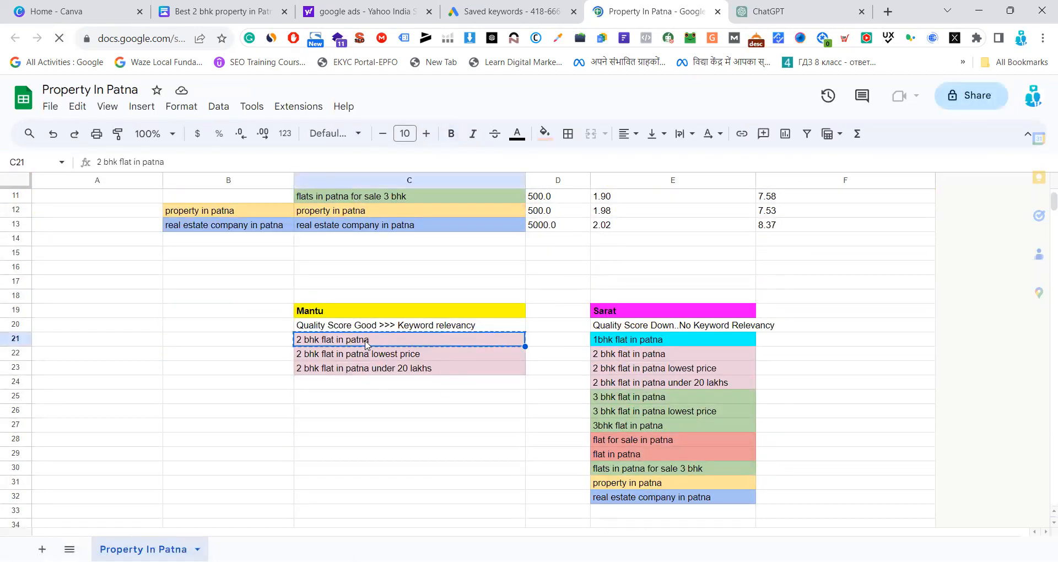
# Switch to ChatGPT and begin the prompt with "i am going to create a search ads on google ads"
pyautogui.click(795, 9)
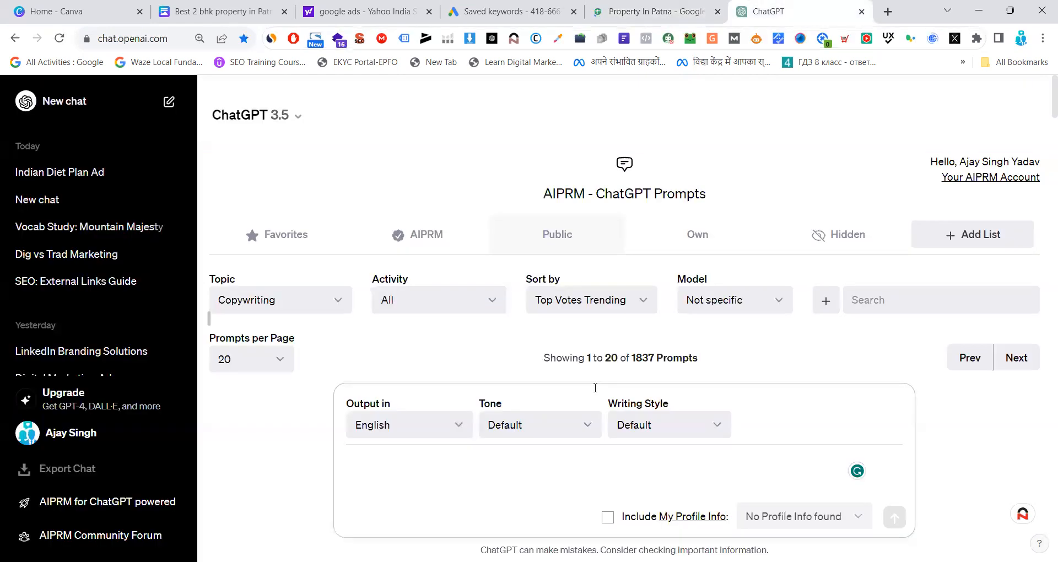
pyautogui.write('i')
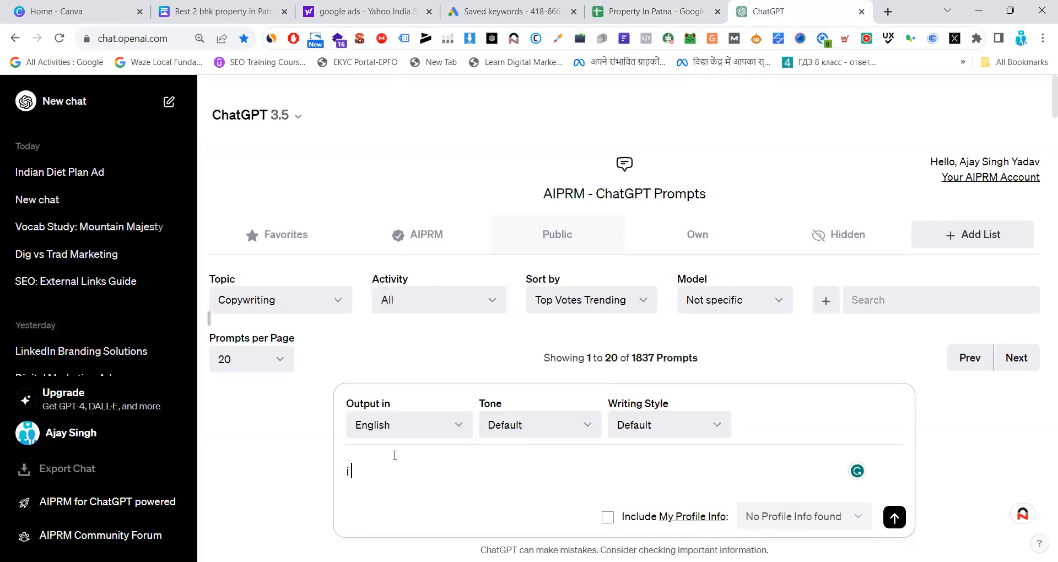
pyautogui.write(' am going to create a search ads on google ads')
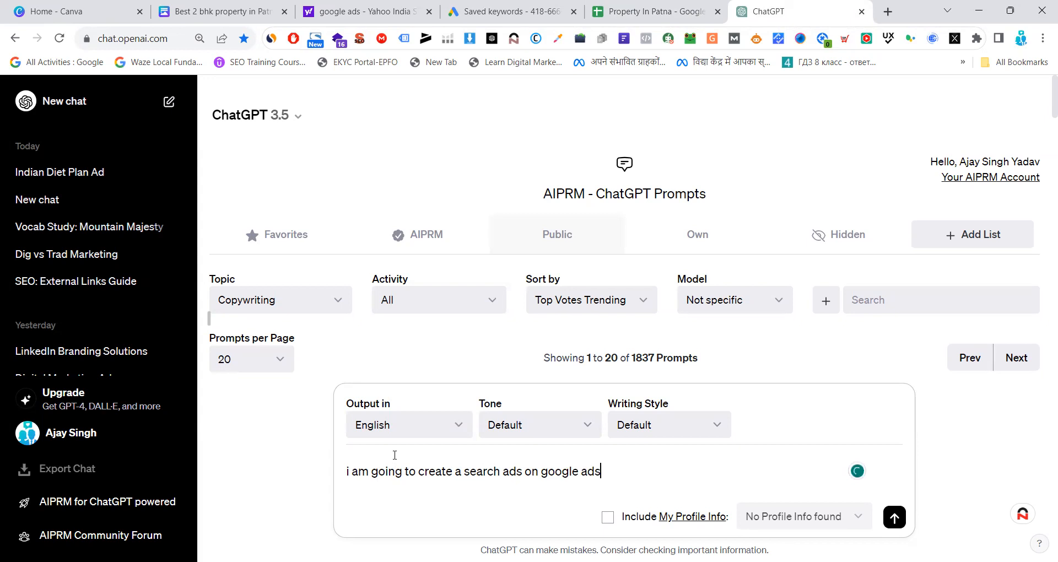
pyautogui.write('.')
# Continue the ChatGPT prompt with "my main keyword is 2 bhk flat in patna" as a second sentence
pyautogui.write('main keyword i')
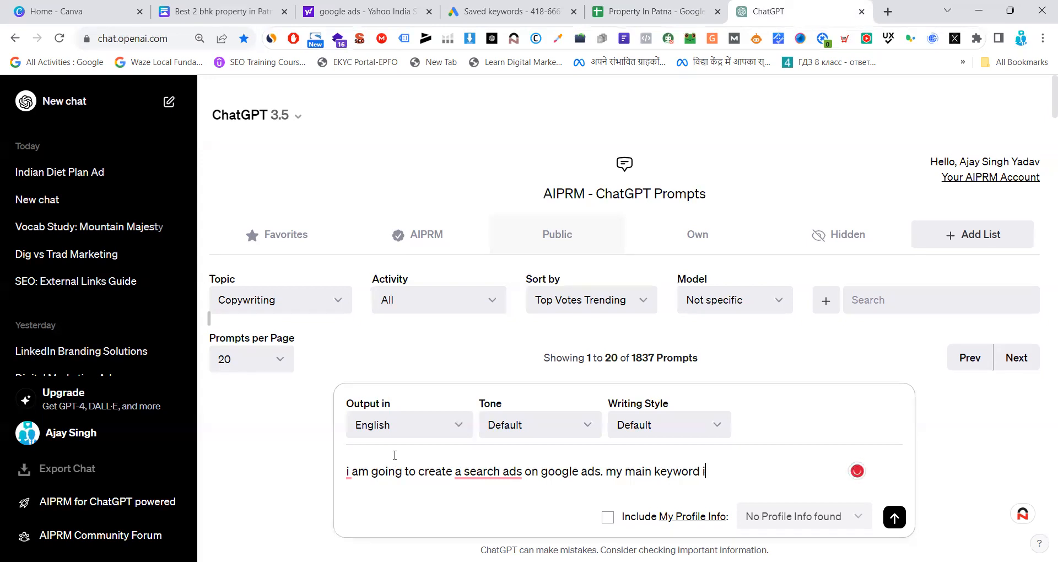
pyautogui.write('s 2 bhk flat in patna')
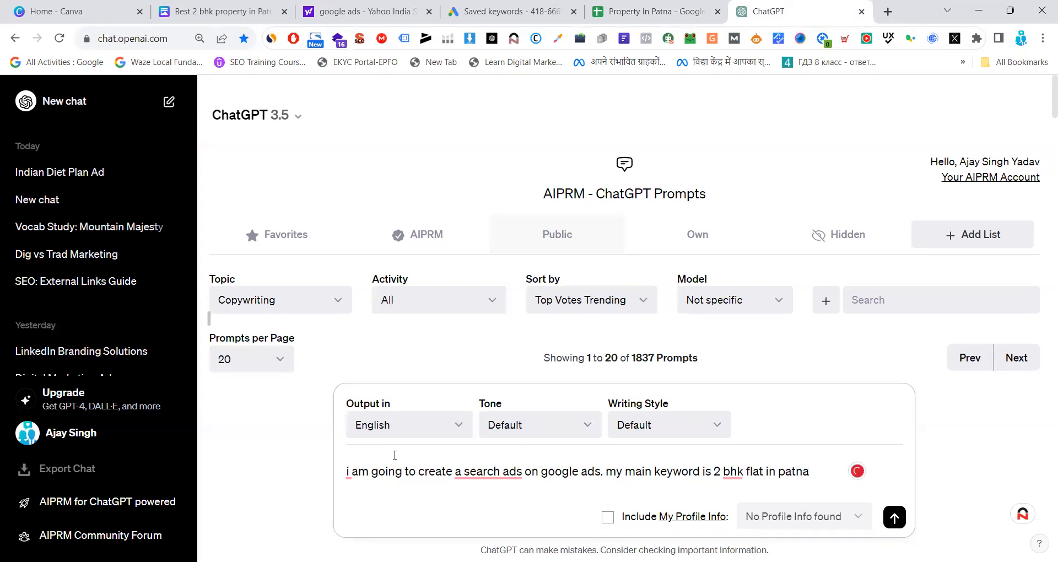
pyautogui.write('. Kindly')
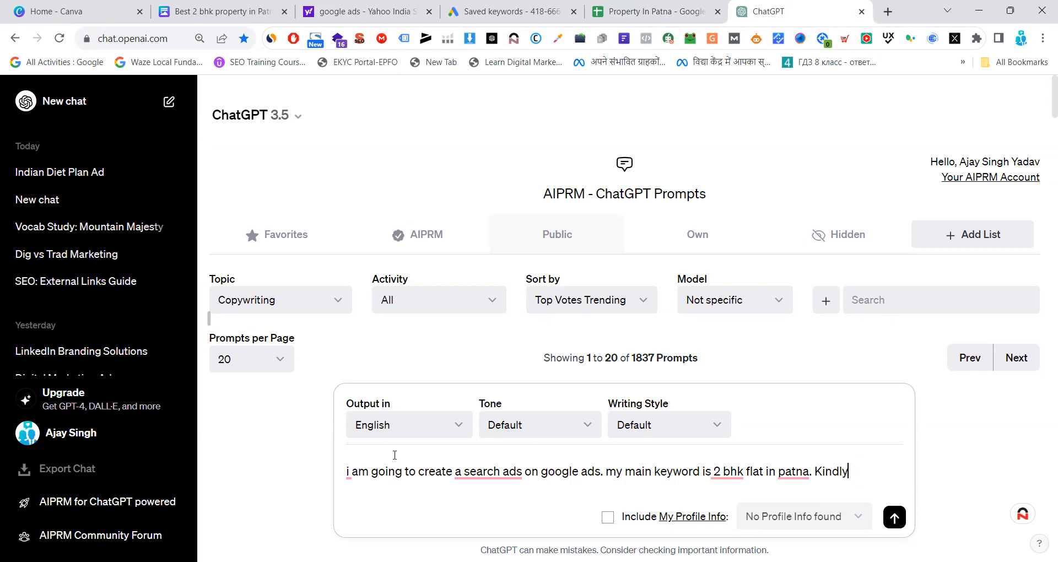
pyautogui.write(' Write ')
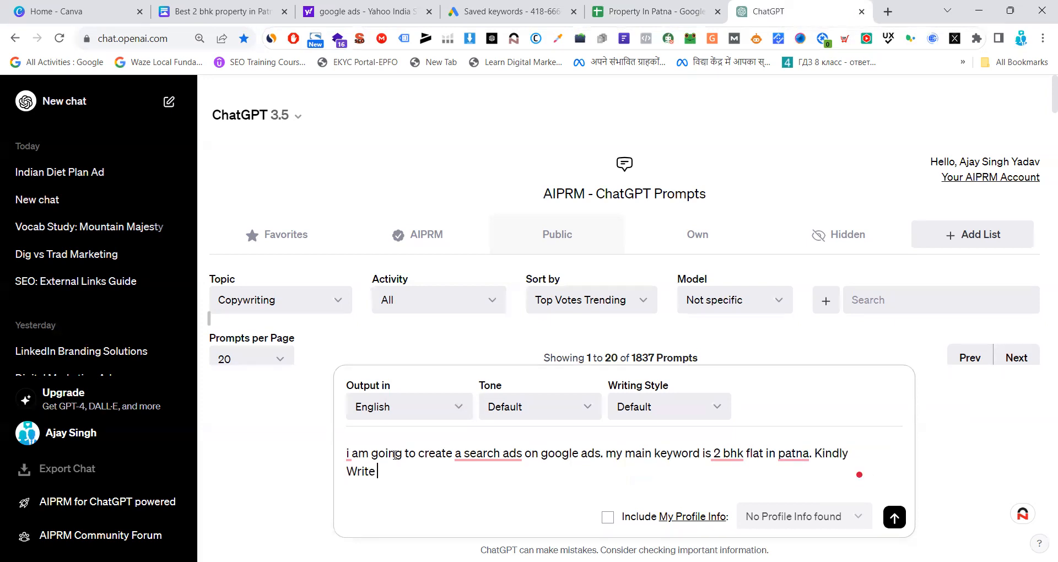
pyautogui.write('a seo optimized he')
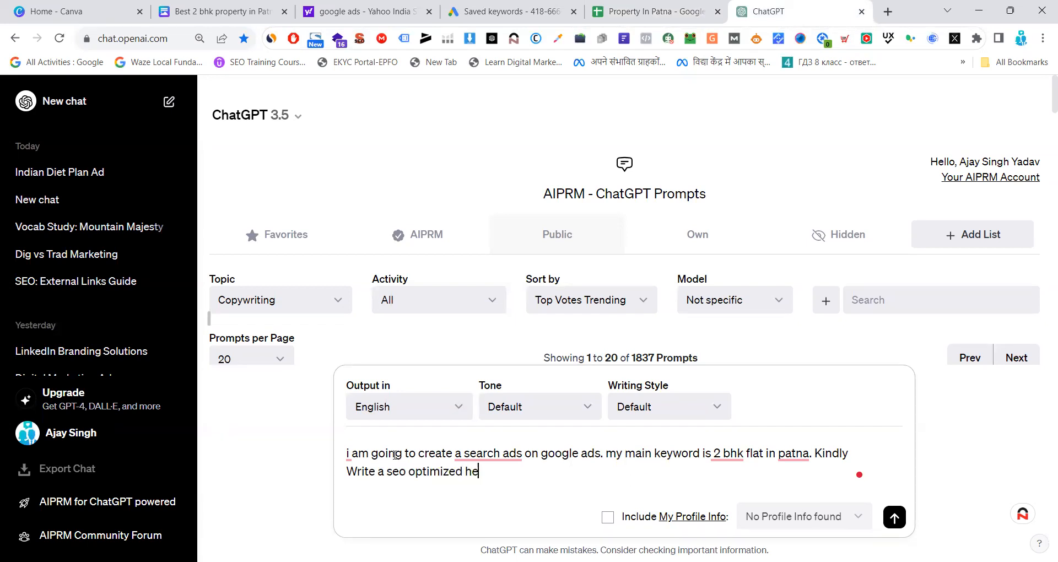
pyautogui.write('adline, title, description')
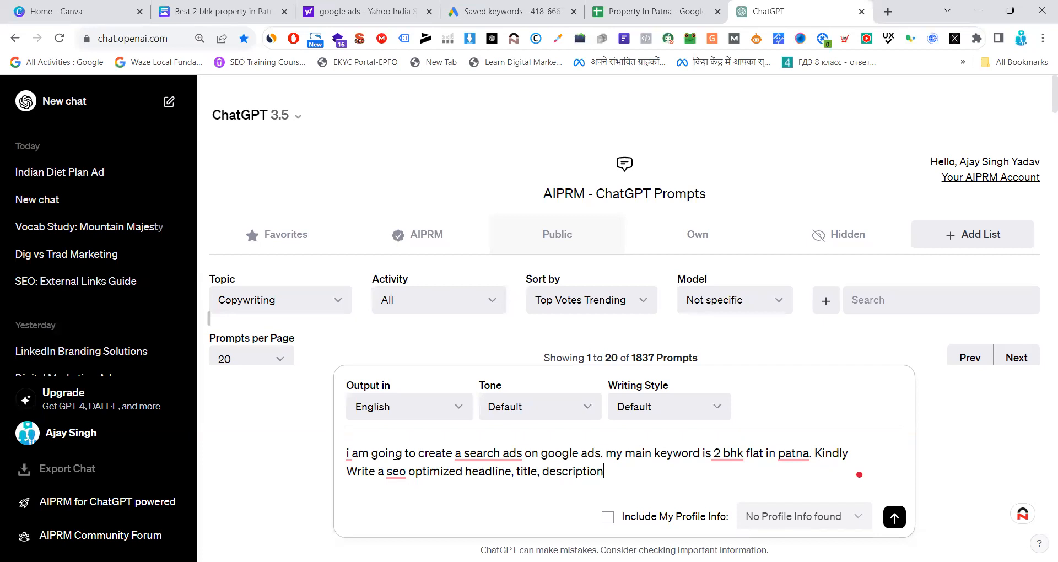
pyautogui.write(' with')
# Complete the prompt with "with call to action." and send it
pyautogui.press('BackSpace')
pyautogui.press('BackSpace')
pyautogui.press('BackSpace')
pyautogui.write('all to action.')
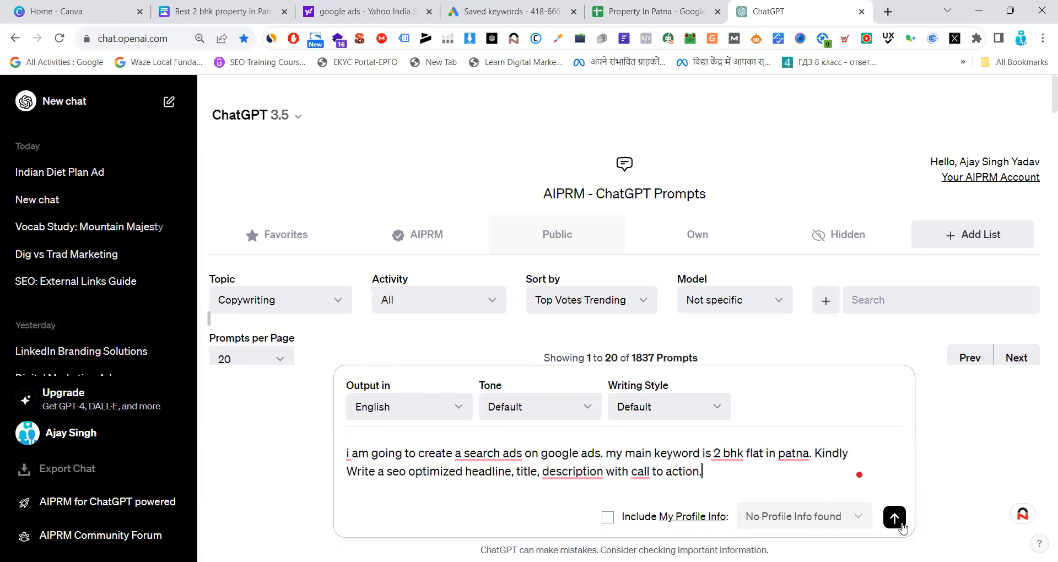
pyautogui.click(894, 518)
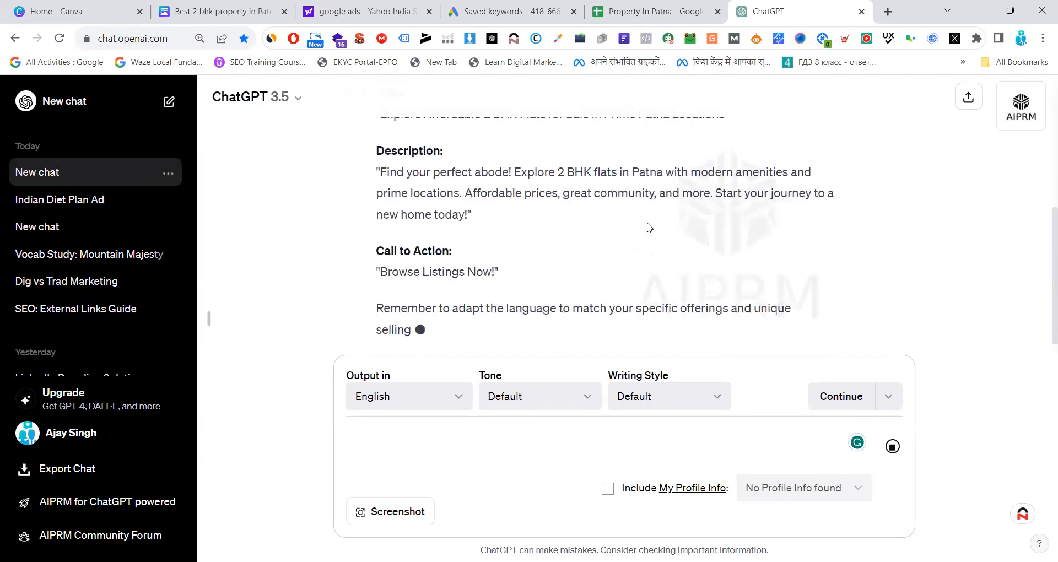
# Review the generated ad copy and copy it from the headline text through the call to action "Browse Listings Now!"
pyautogui.scroll(3, 571, 239)
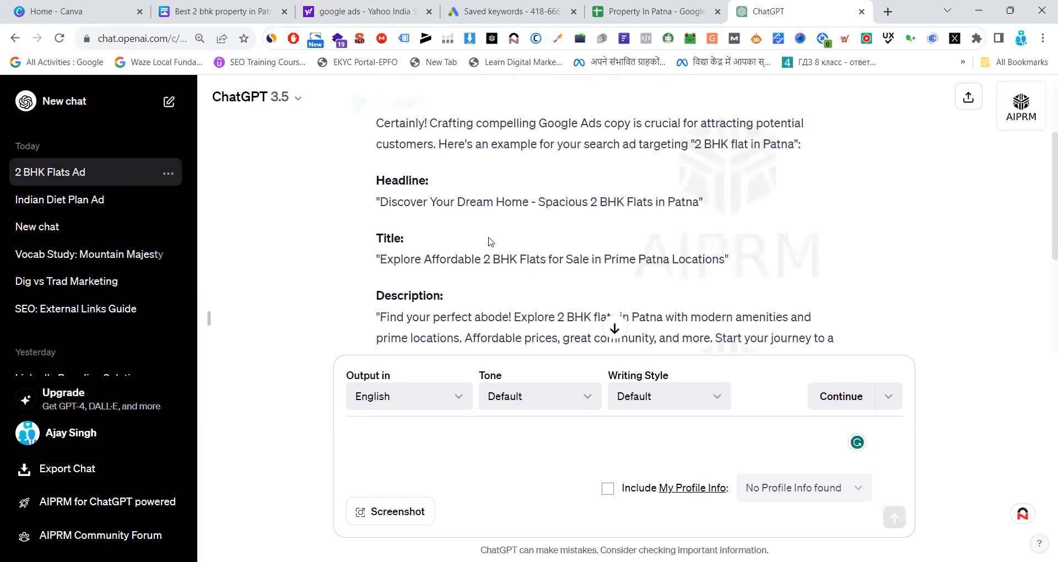
pyautogui.scroll(-2, 449, 215)
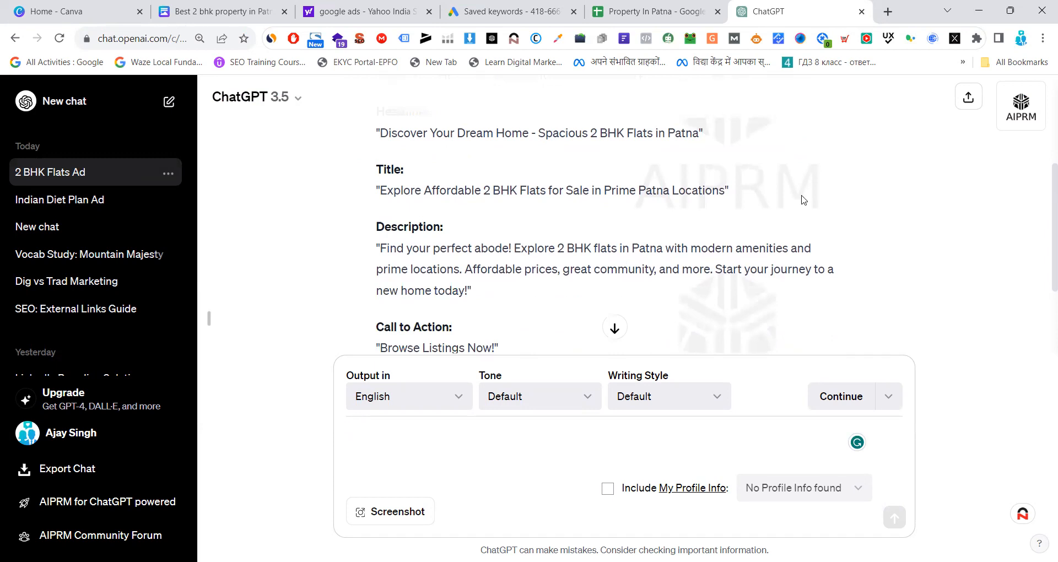
pyautogui.scroll(-2, 416, 267)
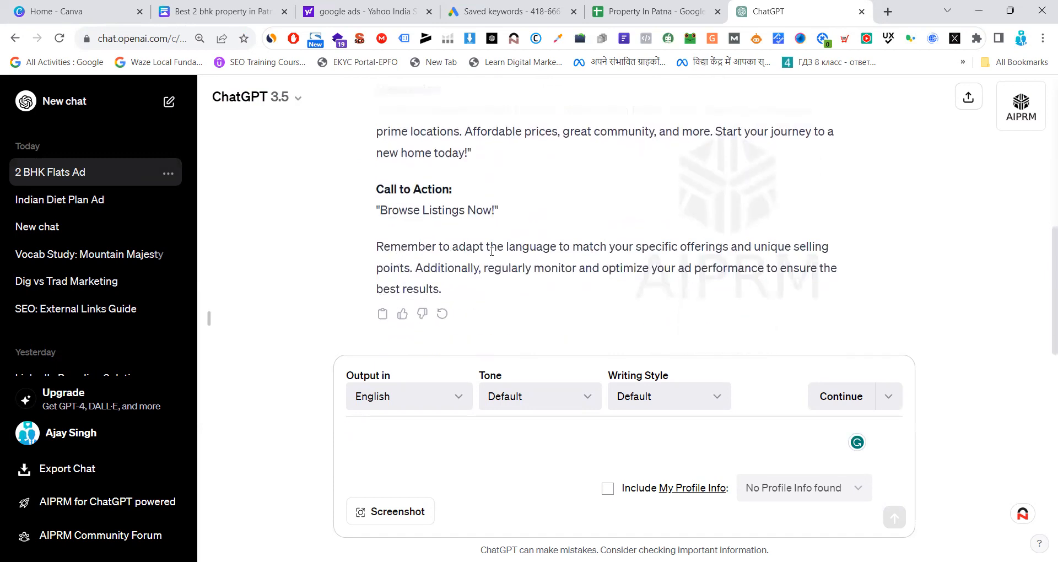
pyautogui.scroll(5, 491, 251)
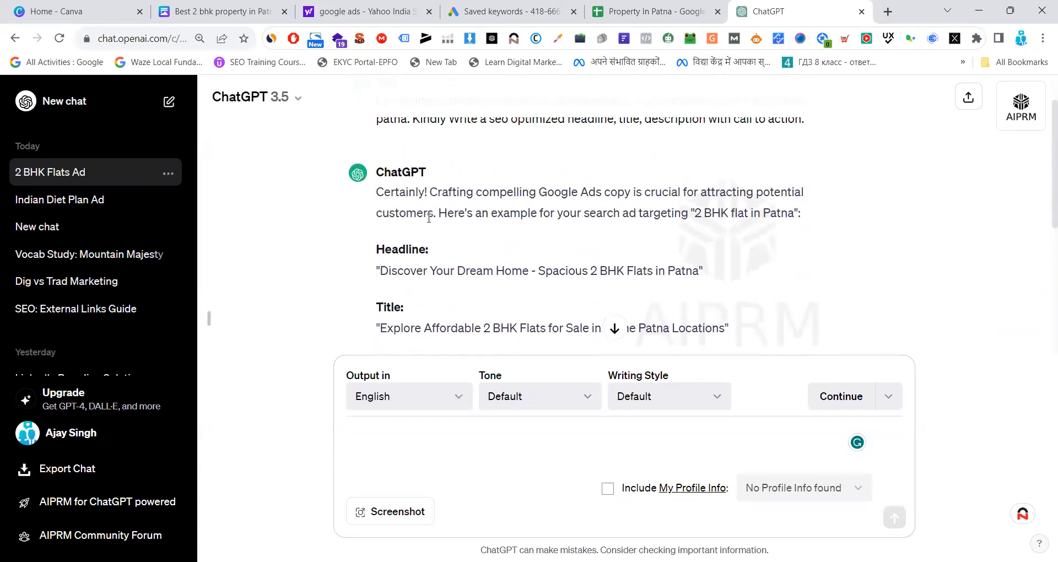
pyautogui.scroll(1, 428, 218)
pyautogui.scroll(-2, 429, 224)
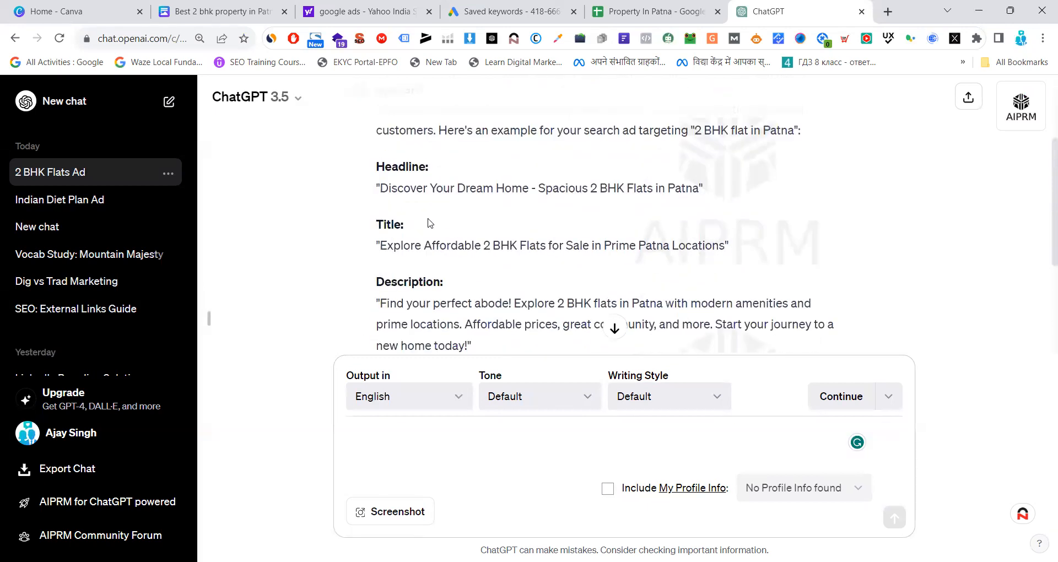
pyautogui.moveTo(389, 191); pyautogui.dragTo(700, 203)
pyautogui.scroll(-3, 705, 293)
pyautogui.rightClick(708, 139)
pyautogui.click(692, 141)
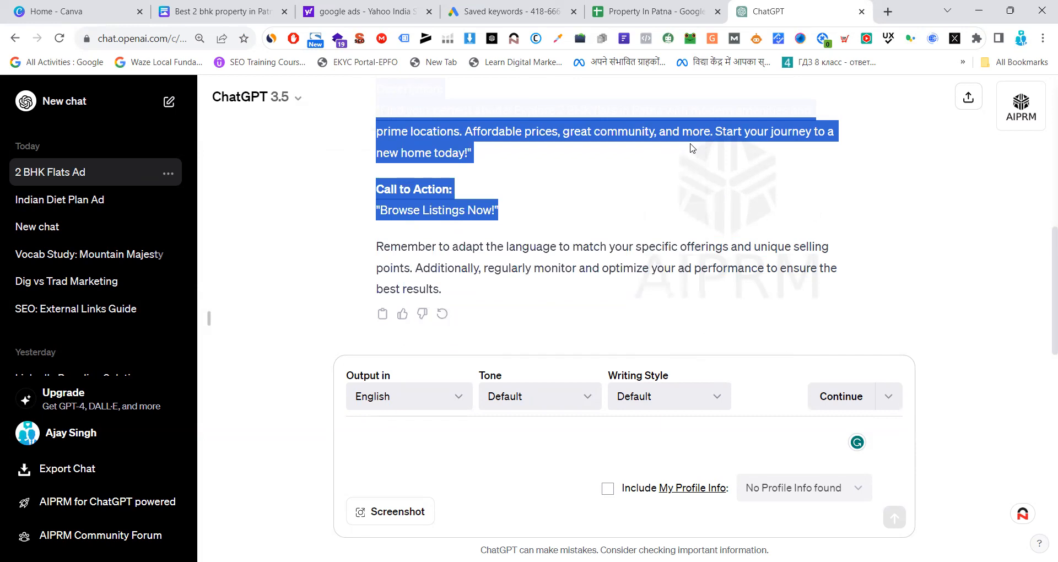
# Switch to the Property In Patna spreadsheet and paste the copied ad text starting at cell C38
pyautogui.click(641, 8)
pyautogui.click(336, 388)
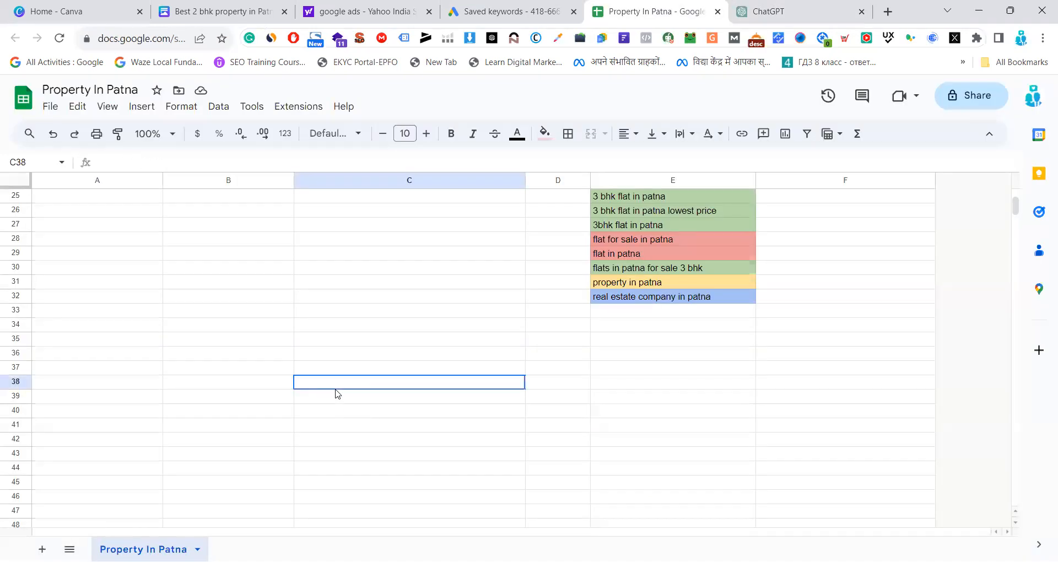
pyautogui.hotkey('ctrl', 'v')
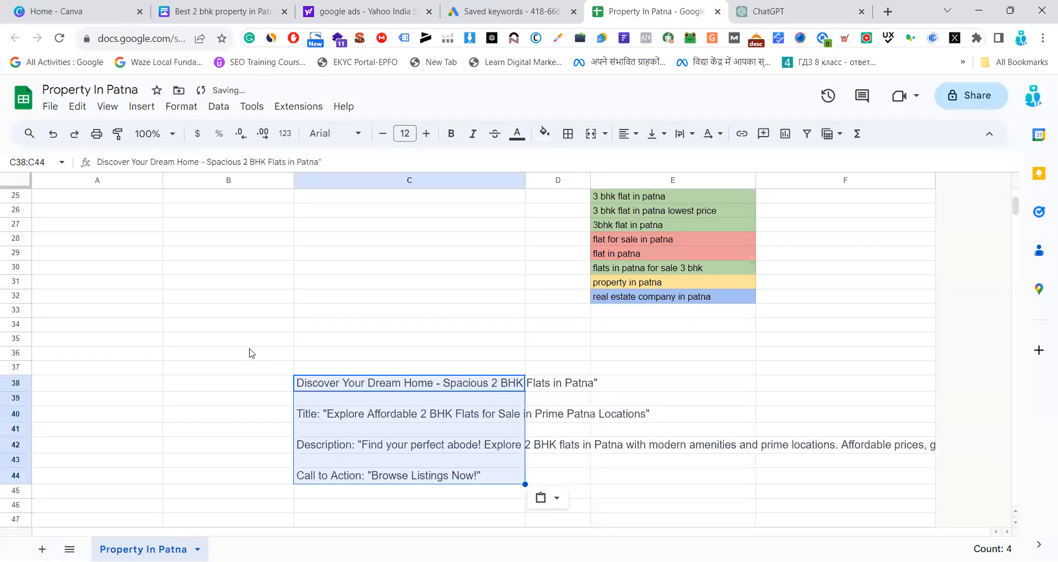
pyautogui.click(234, 352)
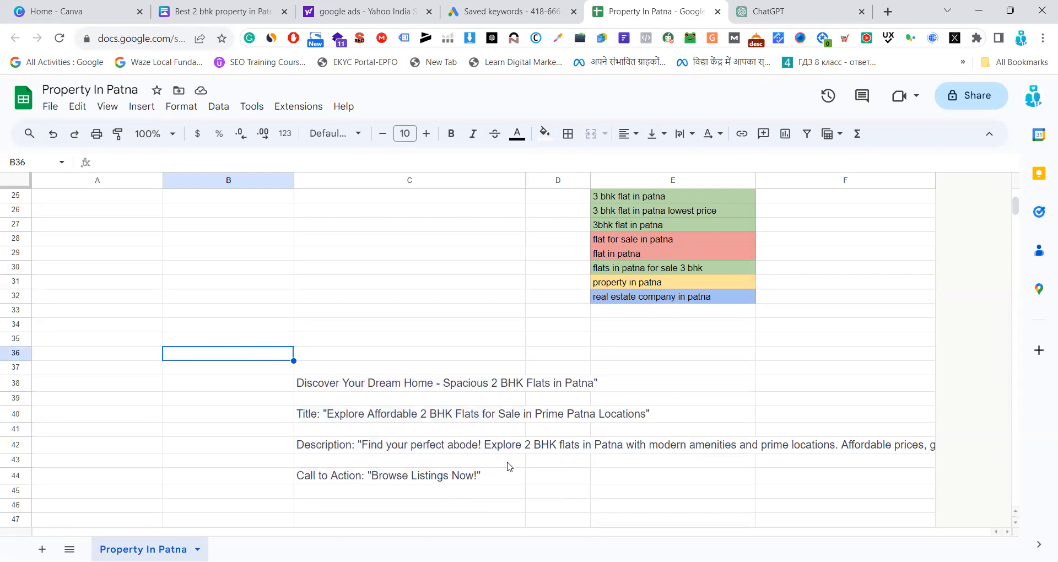
# Check the 3 bhk flat in patna keyword in the ad group table against the pasted ad copy and keyword lists below
pyautogui.scroll(3, 636, 477)
pyautogui.scroll(5, 551, 409)
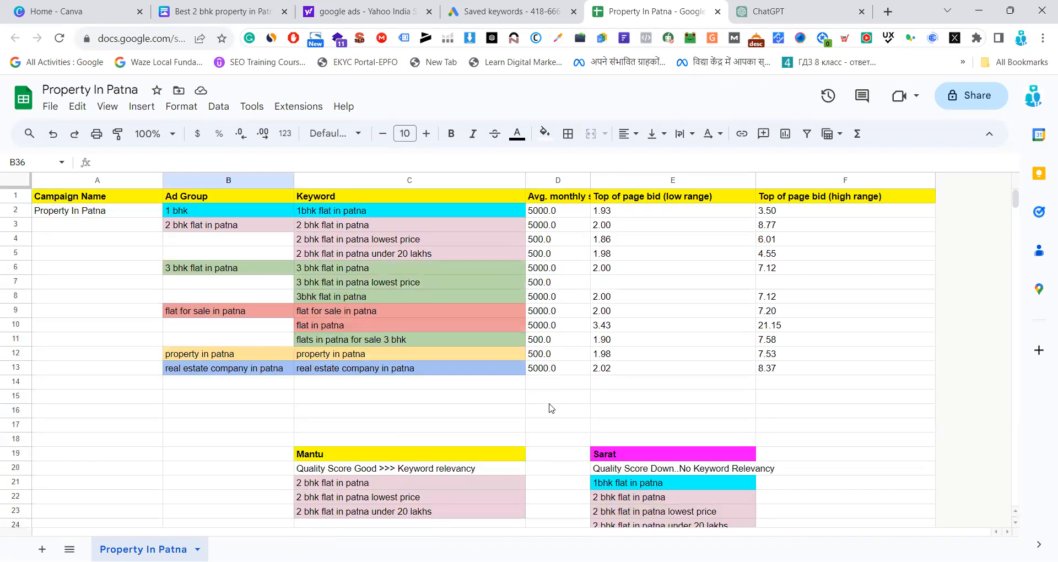
pyautogui.click(342, 270)
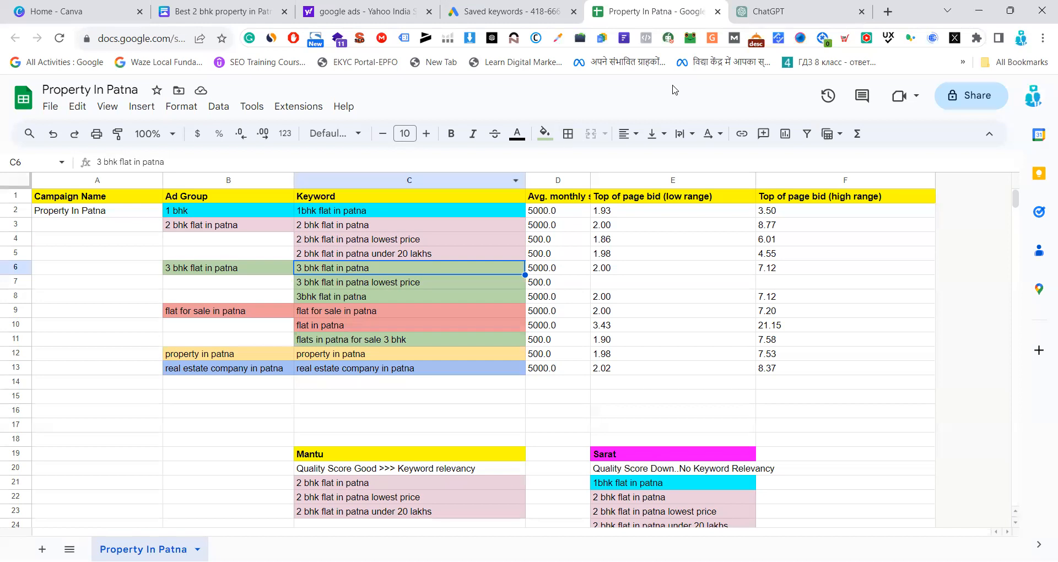
pyautogui.click(805, 11)
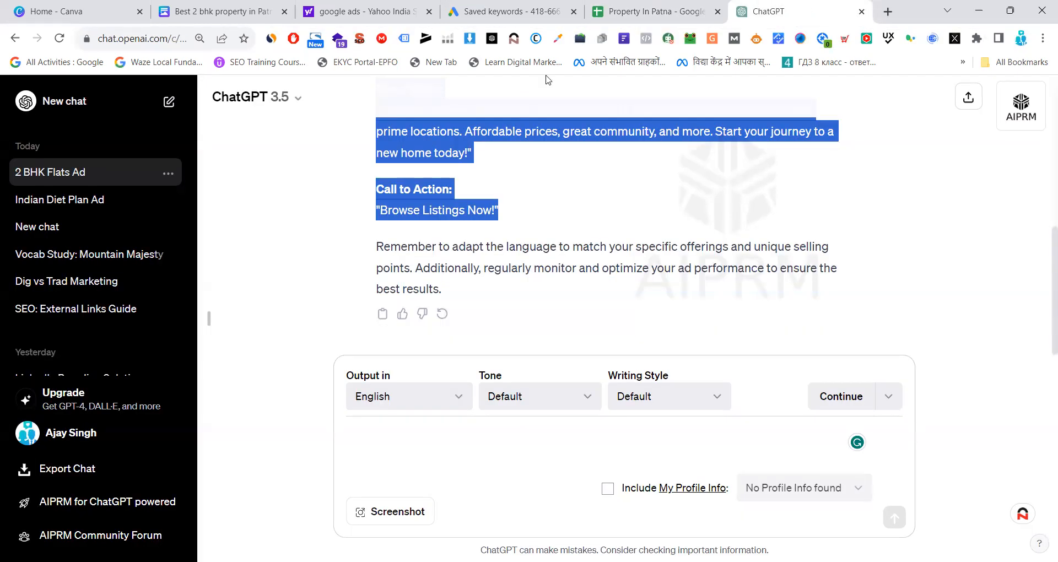
pyautogui.click(613, 11)
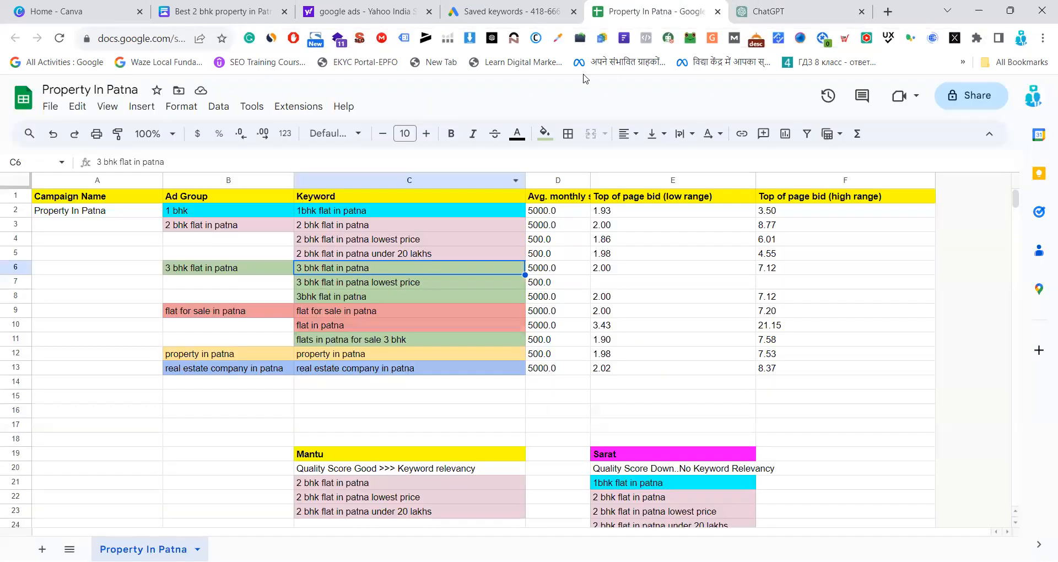
pyautogui.scroll(-3, 528, 371)
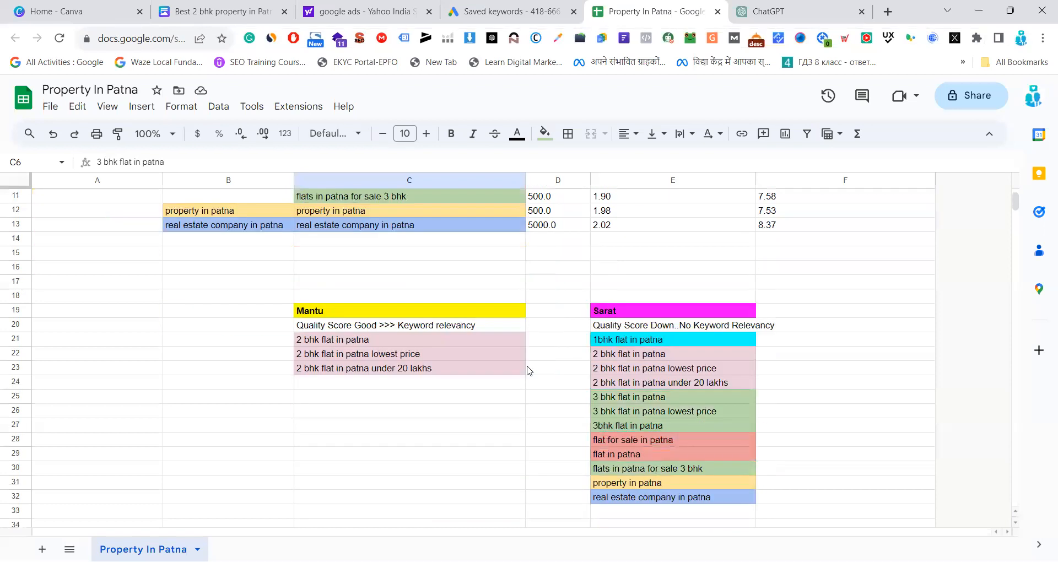
pyautogui.scroll(-3, 528, 370)
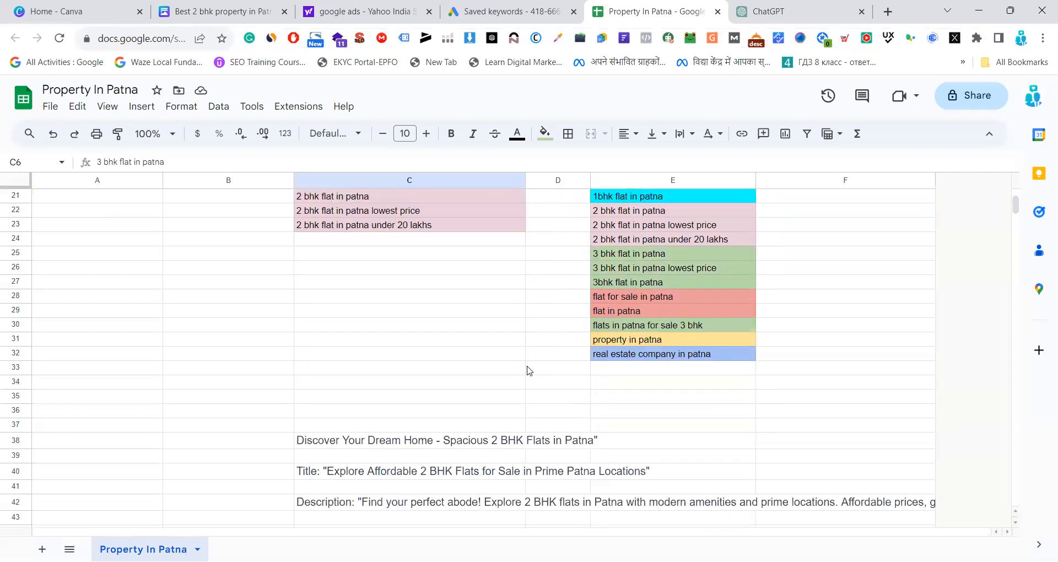
pyautogui.scroll(-3, 528, 371)
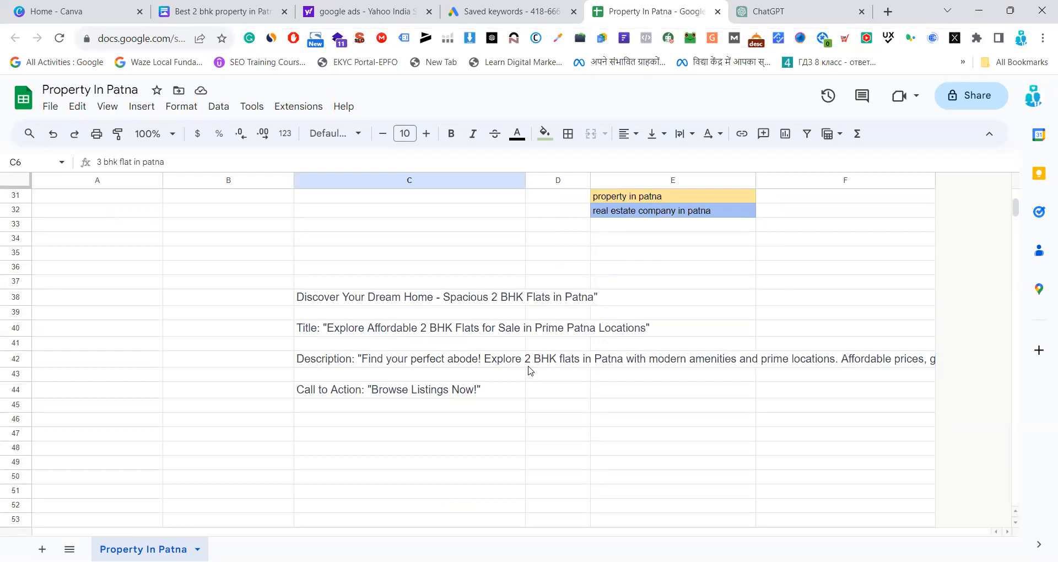
pyautogui.scroll(6, 528, 371)
# Open Google in a new browser tab and run the suggested search "best digital marketing course"
pyautogui.click(792, 10)
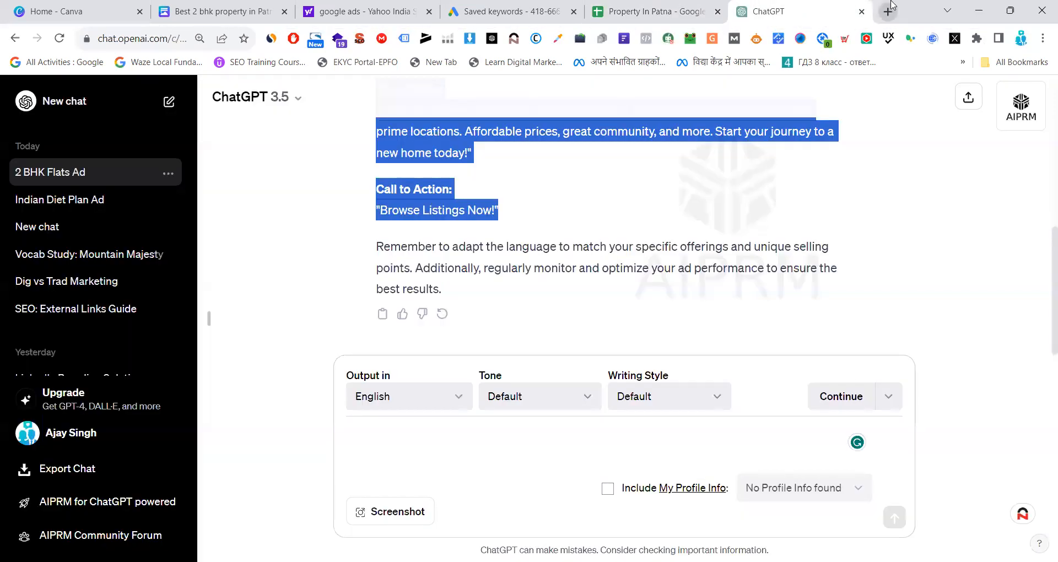
pyautogui.click(889, 8)
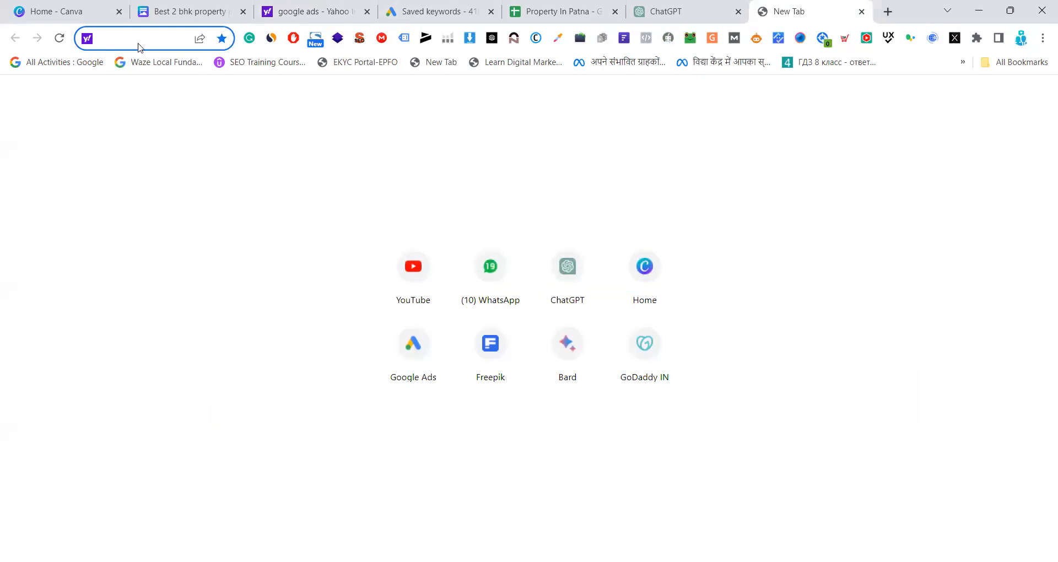
pyautogui.write('google.com')
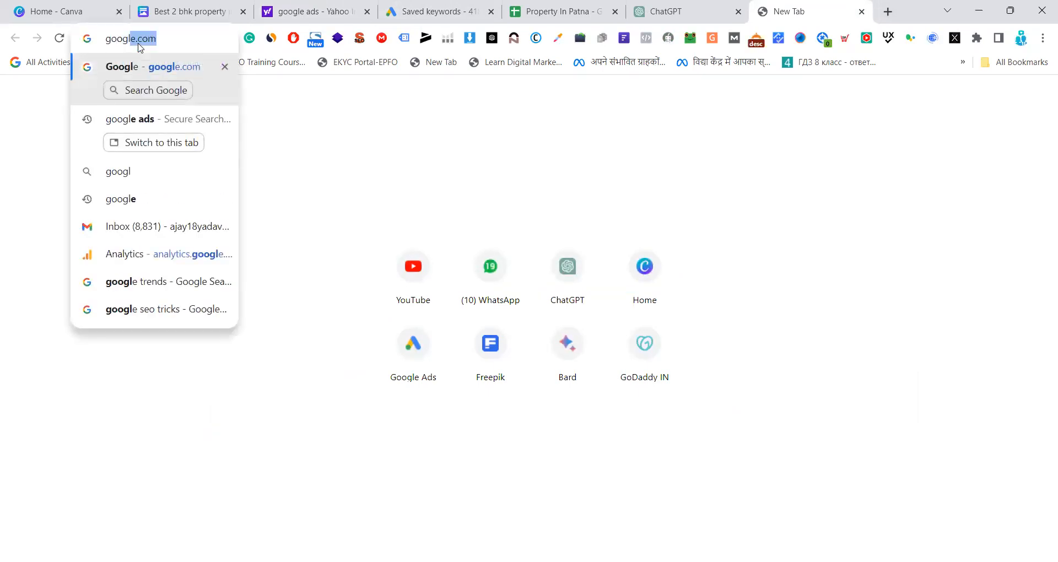
pyautogui.press('Return')
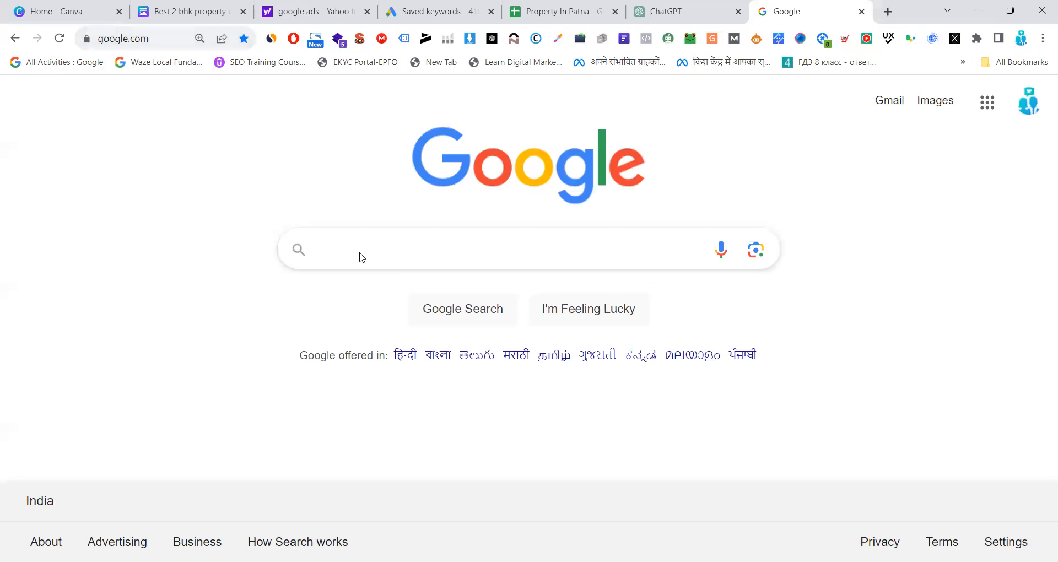
pyautogui.click(360, 252)
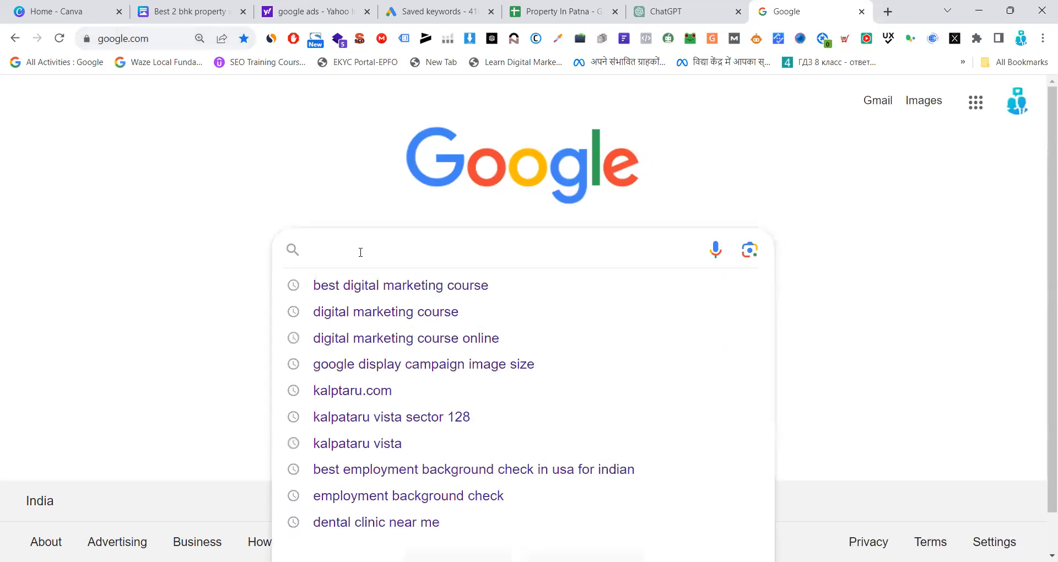
pyautogui.click(387, 292)
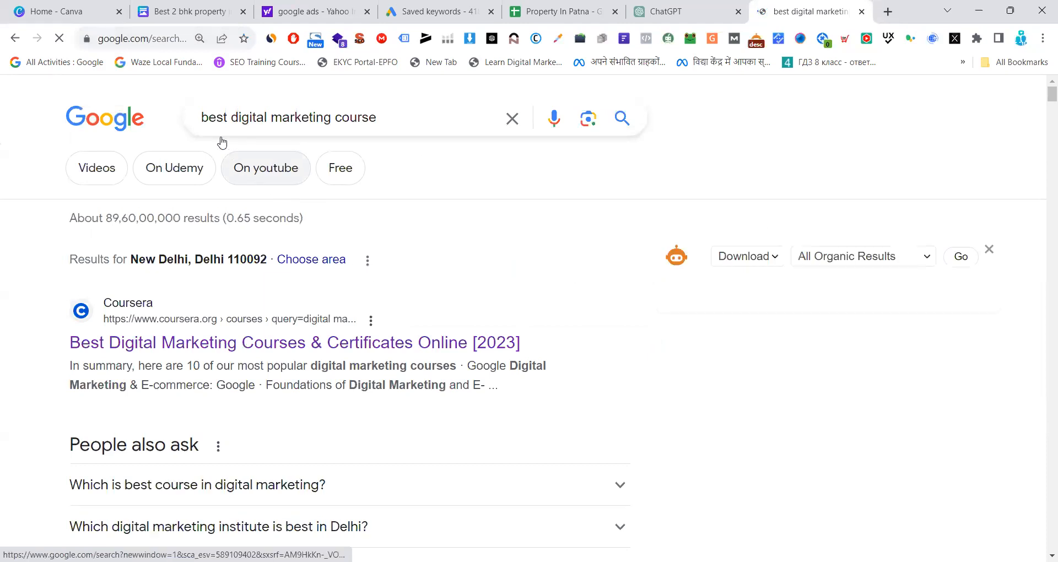
# Replace the current Google query with "property in patna", run the search and look through the results for ads
pyautogui.moveTo(379, 118); pyautogui.dragTo(181, 120)
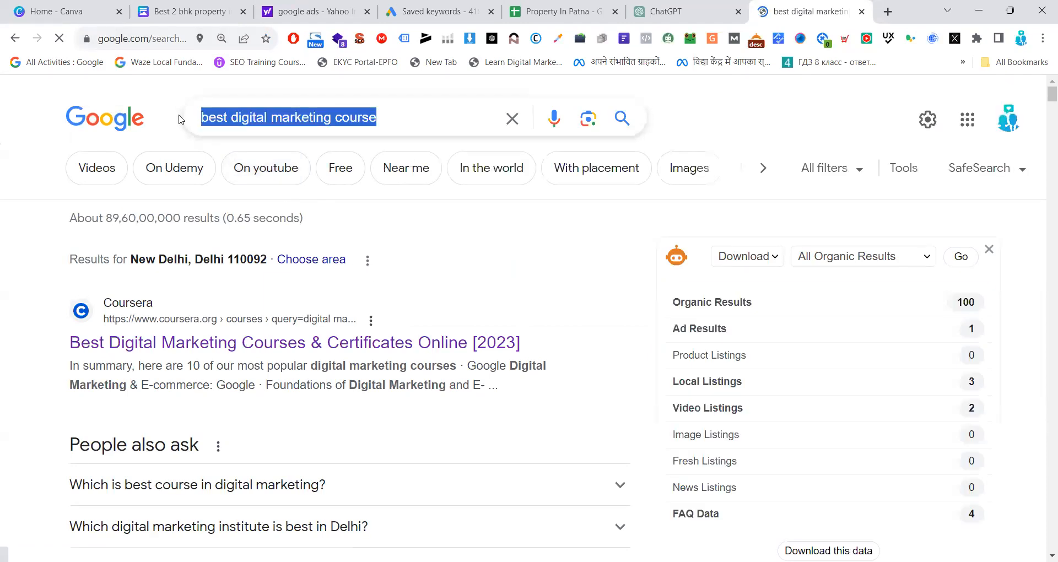
pyautogui.write('property')
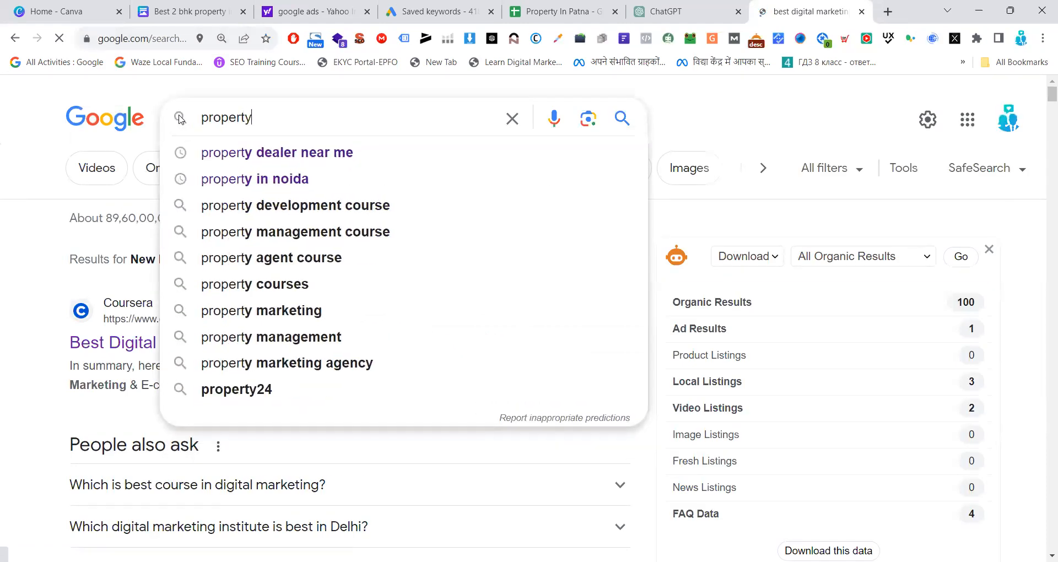
pyautogui.write(' i')
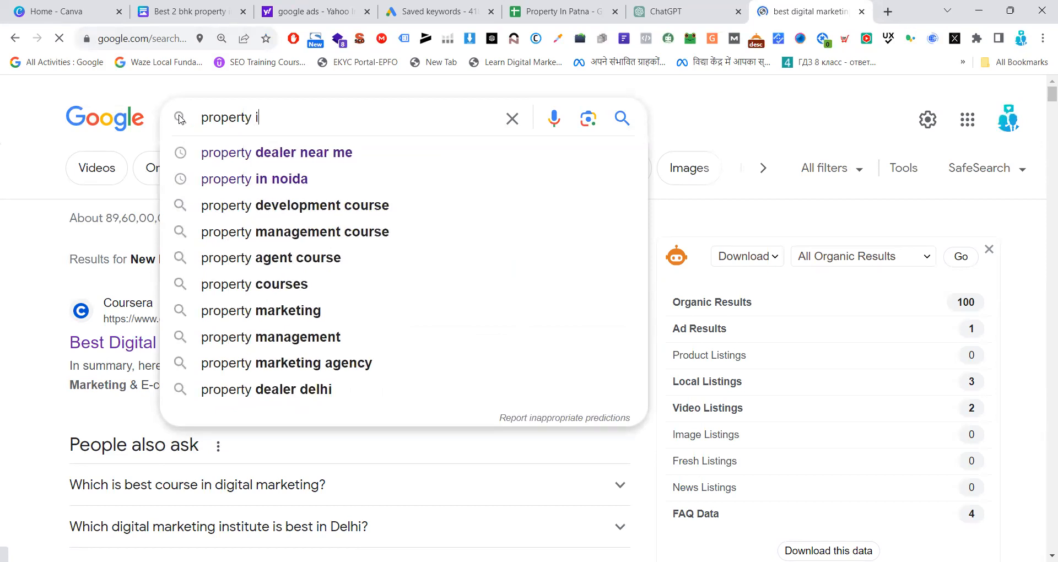
pyautogui.write('n noida')
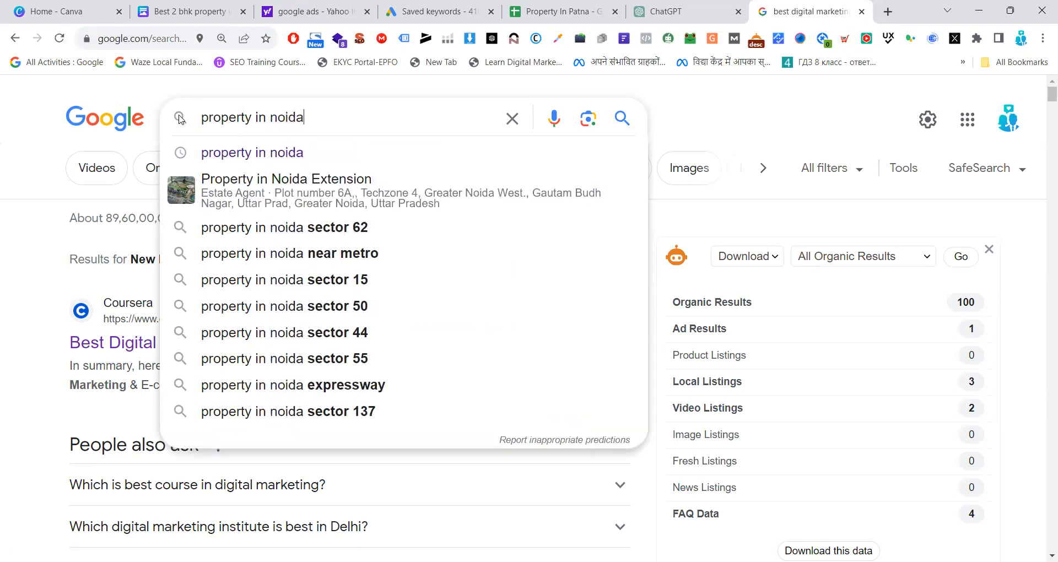
pyautogui.press('BackSpace')
pyautogui.press('BackSpace')
pyautogui.press('BackSpace')
pyautogui.press('BackSpace')
pyautogui.press('BackSpace')
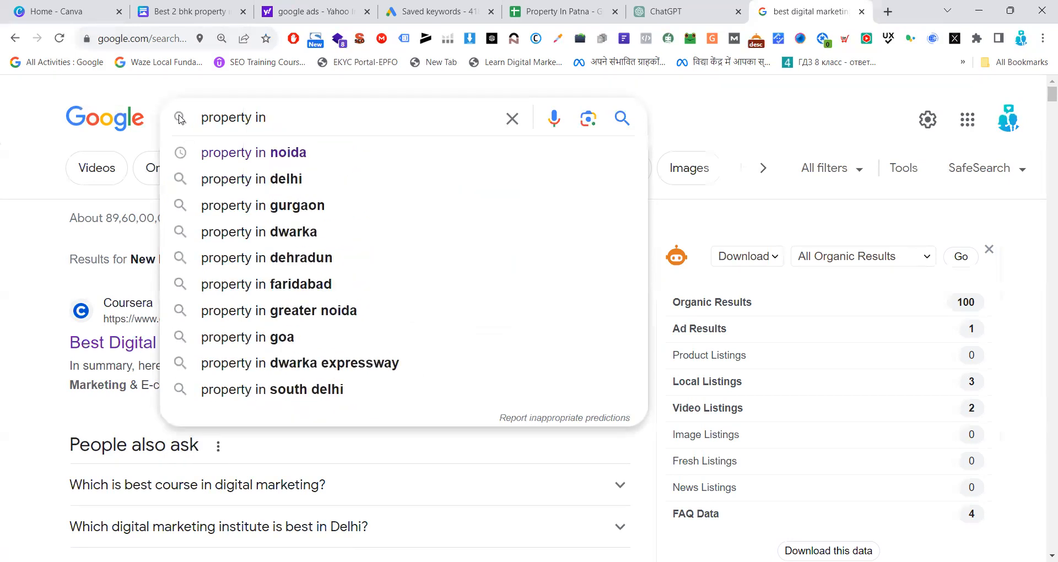
pyautogui.write('patan')
pyautogui.press('BackSpace')
pyautogui.press('BackSpace')
pyautogui.write('na')
pyautogui.press('Return')
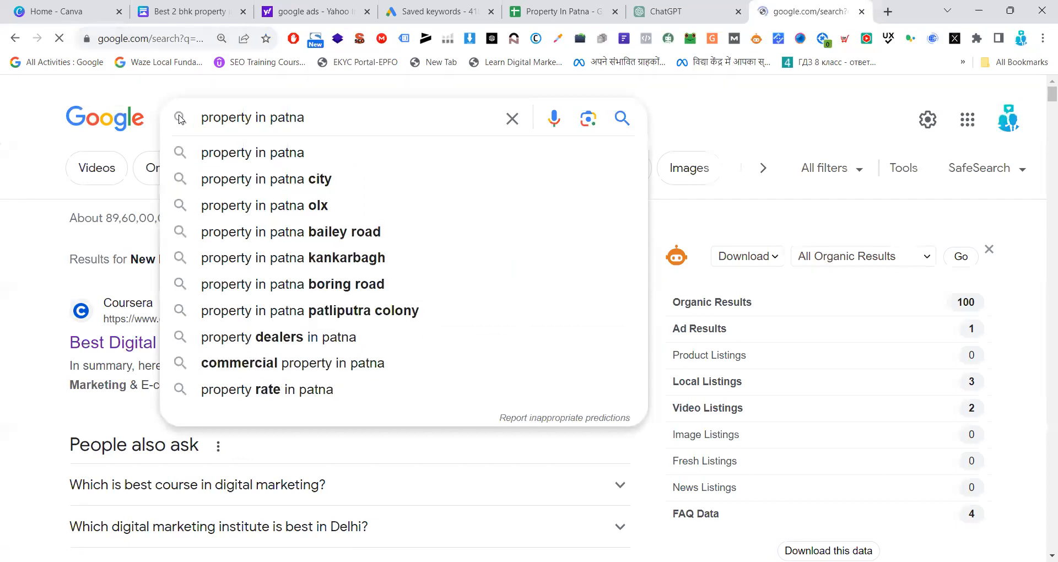
pyautogui.scroll(-5, 117, 287)
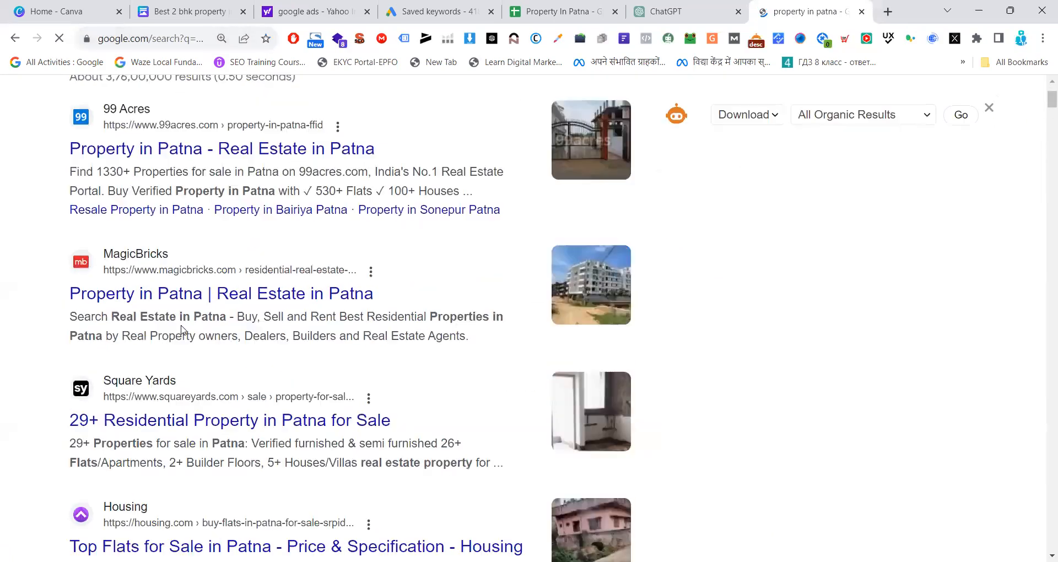
pyautogui.scroll(5, 182, 331)
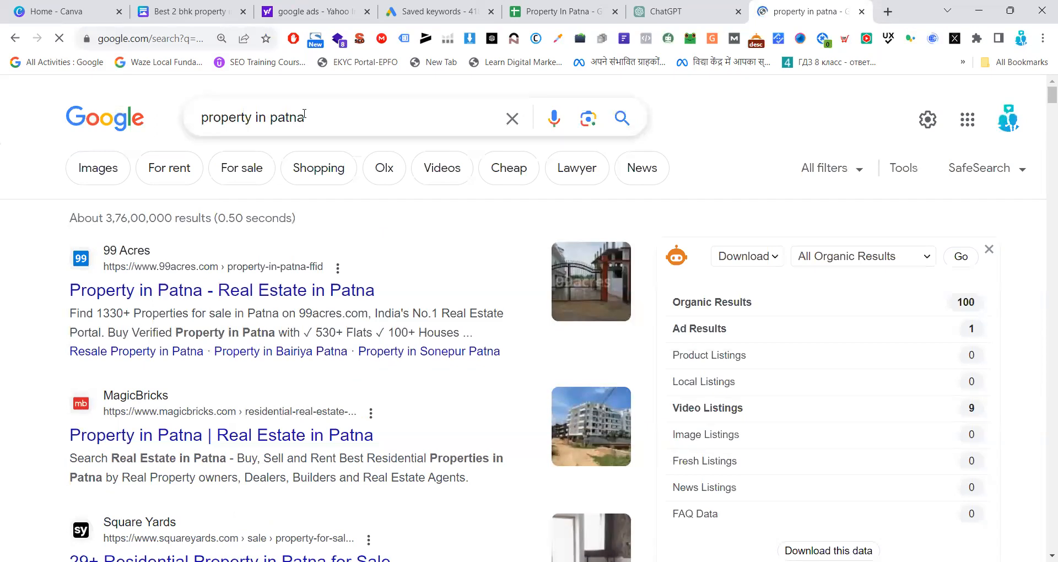
# Extend the query to "best property in patna", run it and scan the results page
pyautogui.click(204, 118)
pyautogui.write('best')
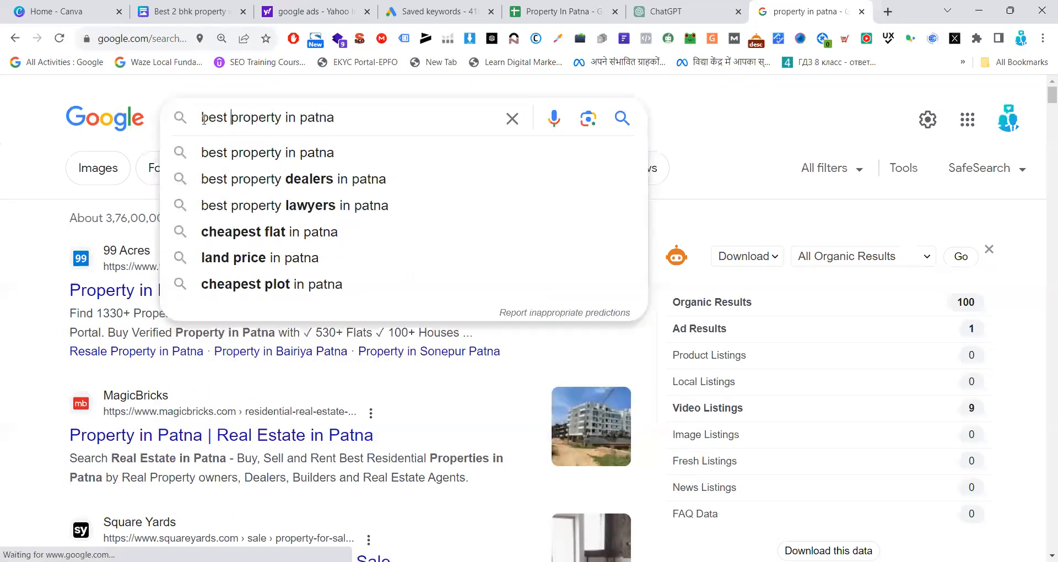
pyautogui.press('Return')
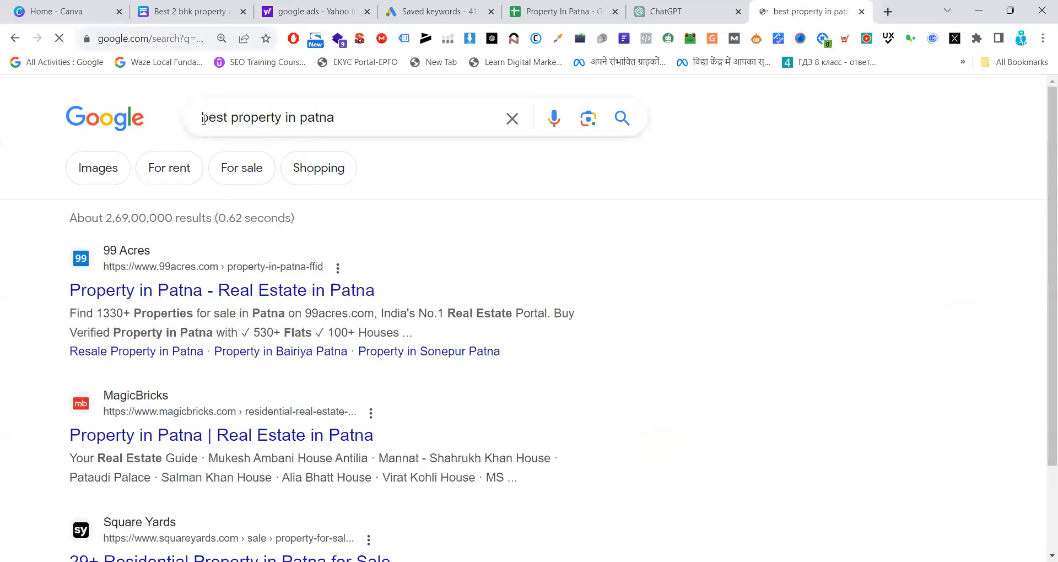
pyautogui.scroll(-9, 230, 323)
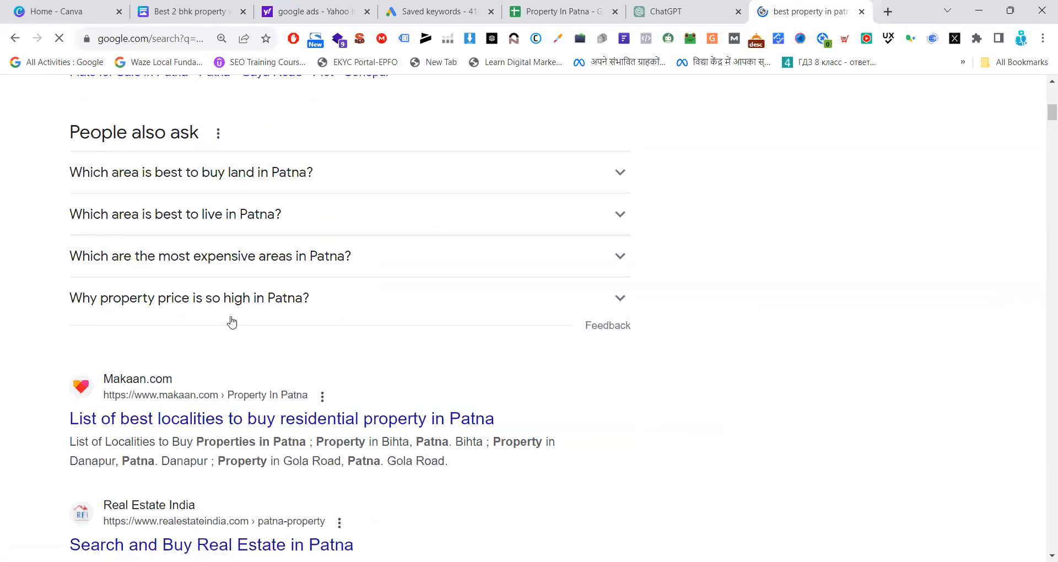
pyautogui.scroll(9, 232, 323)
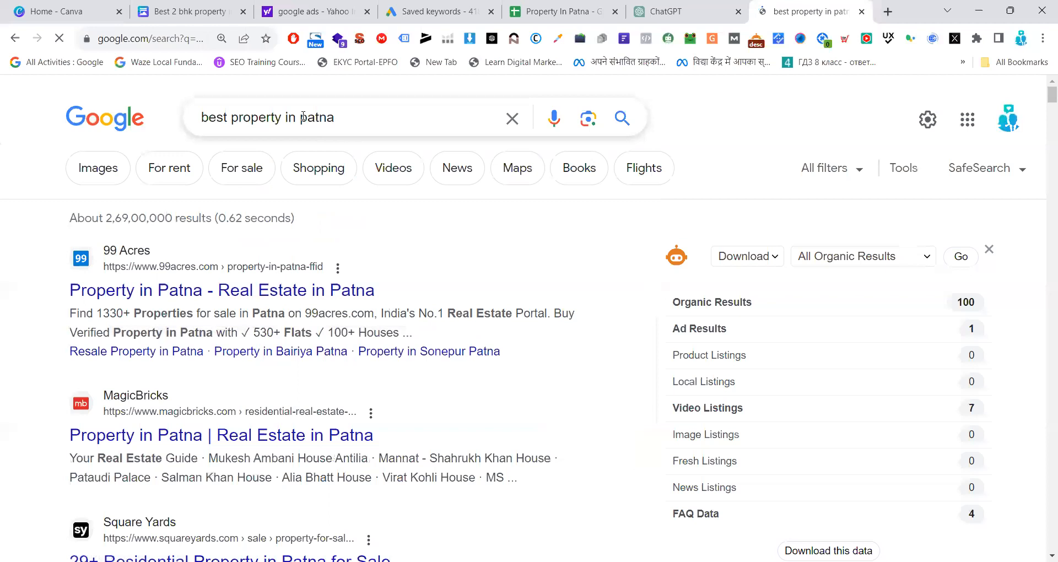
# Change the city in the query to noida and search for "best property in noida"
pyautogui.doubleClick(303, 117)
pyautogui.write('noida')
pyautogui.press('Return')
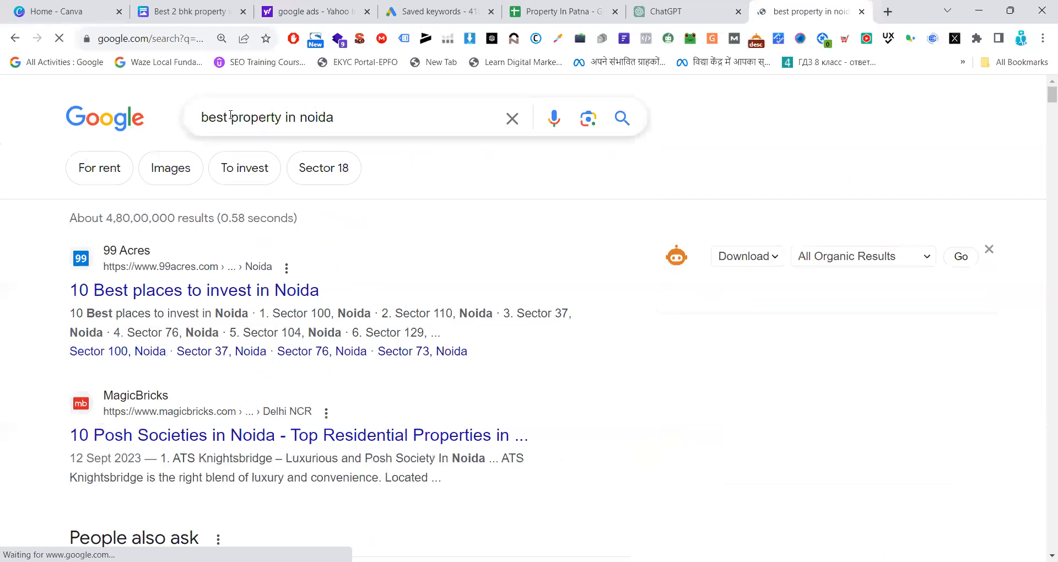
# Shorten the query to "property in noida", run the search and scan the results for ads
pyautogui.moveTo(231, 117); pyautogui.dragTo(174, 118)
pyautogui.press('BackSpace')
pyautogui.press('Return')
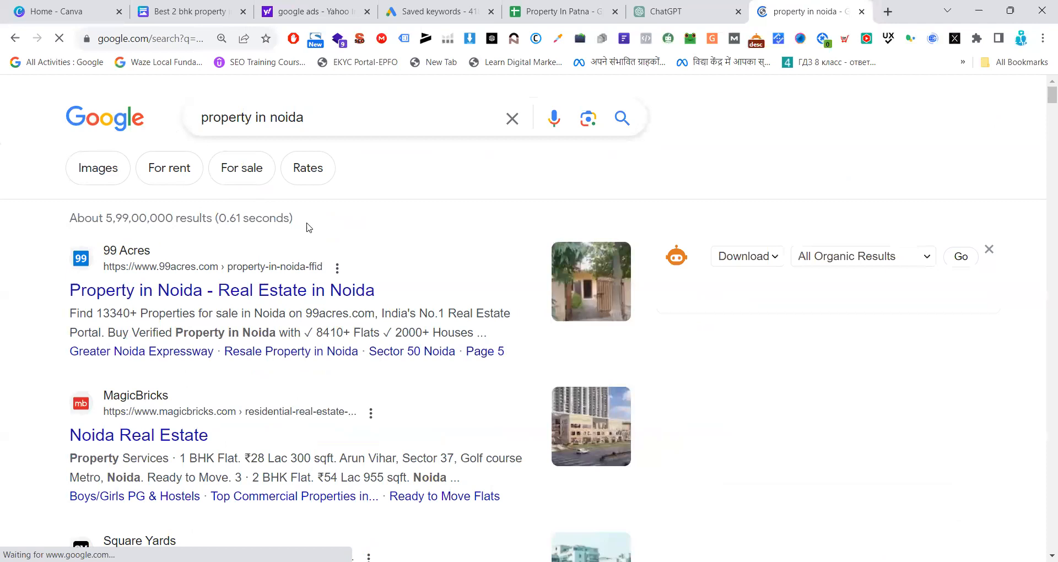
pyautogui.scroll(-10, 314, 230)
pyautogui.scroll(5, 314, 230)
pyautogui.scroll(-3, 314, 230)
pyautogui.scroll(7, 314, 230)
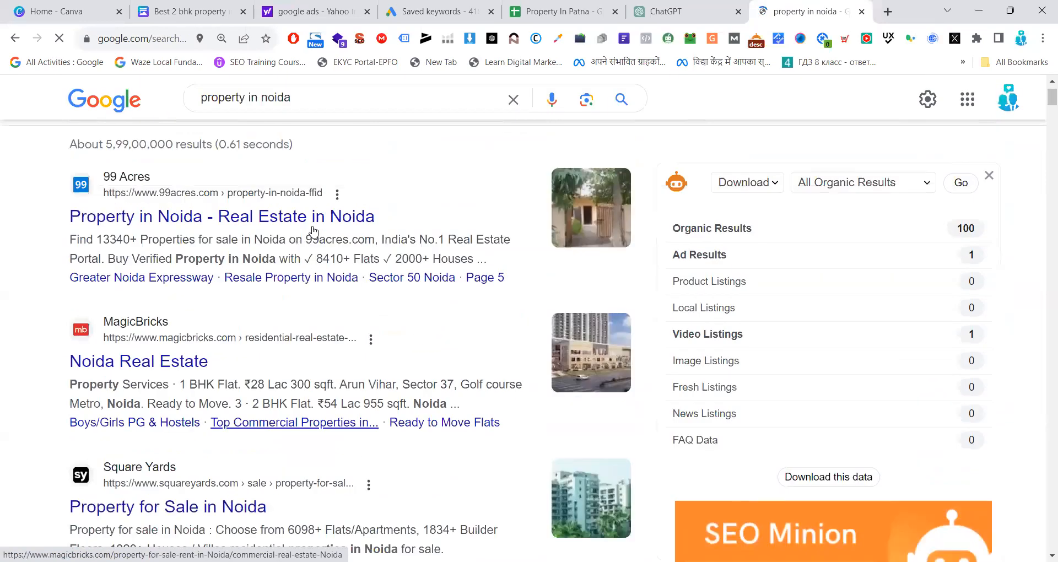
pyautogui.scroll(2, 314, 231)
# Replace the query with "bhutani", run the suggested search "bhutani infra" and scan its results
pyautogui.moveTo(318, 115); pyautogui.dragTo(197, 120)
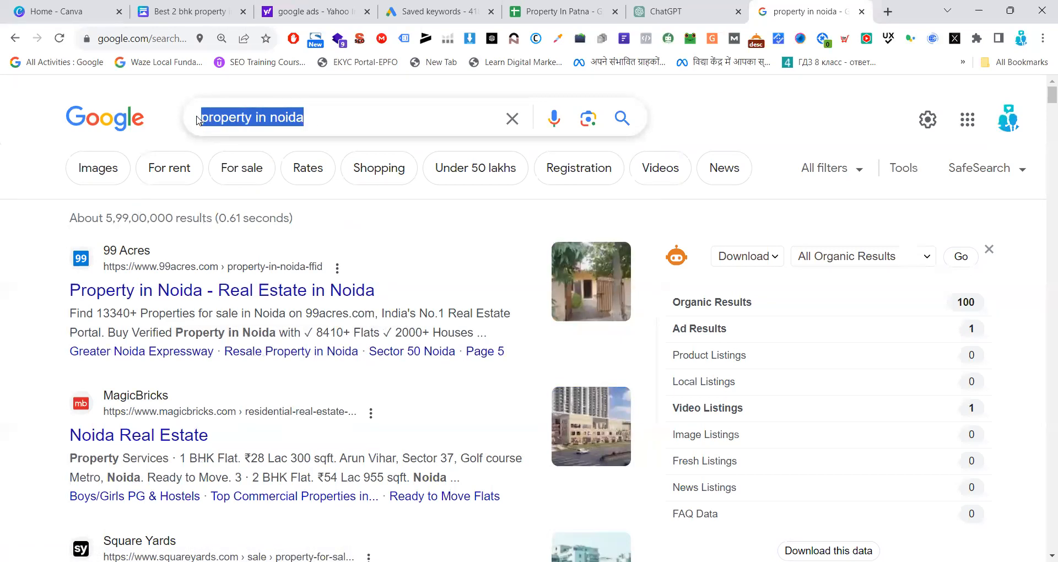
pyautogui.write('bhutani')
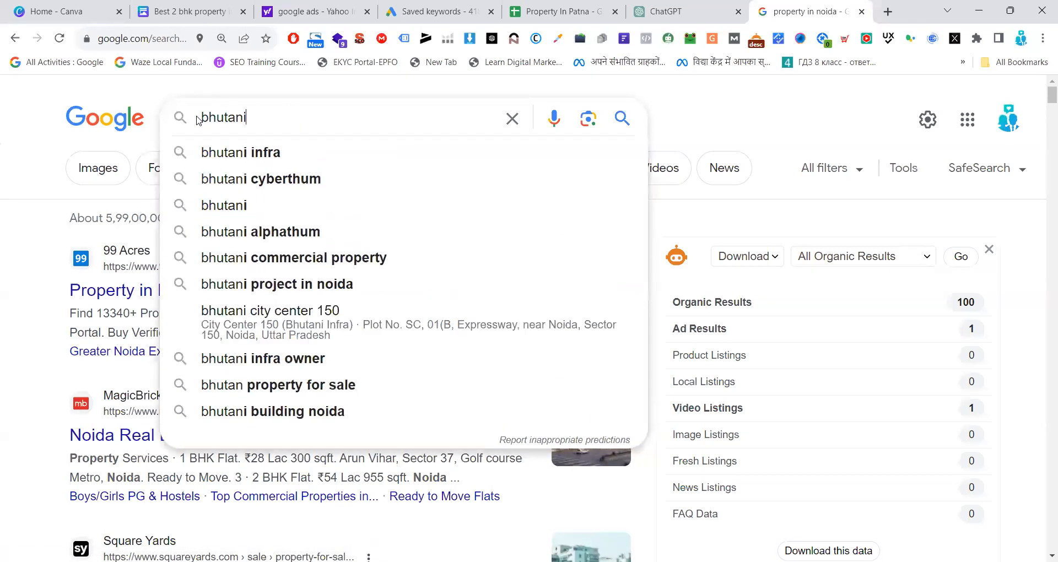
pyautogui.click(217, 155)
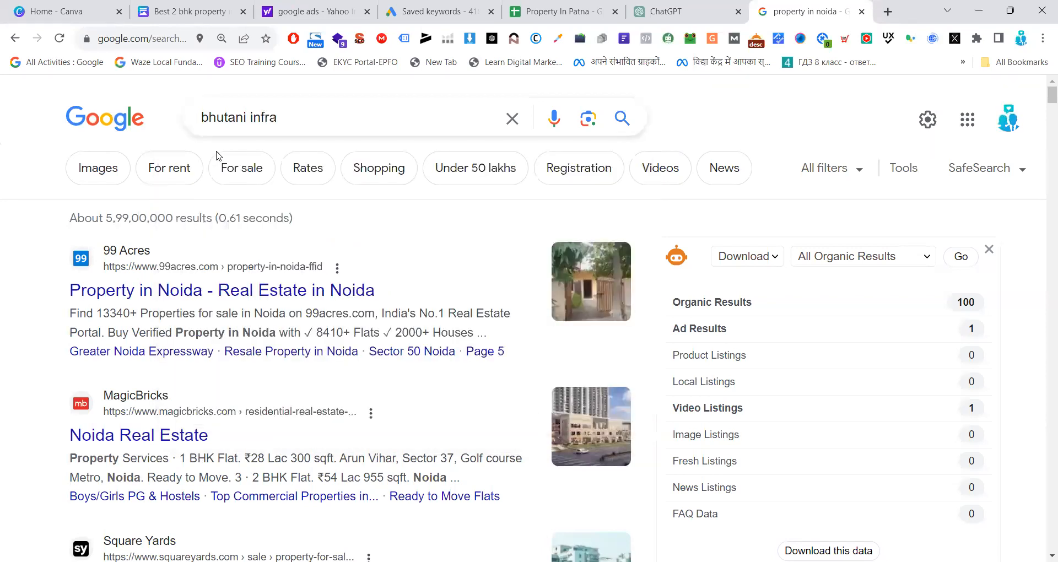
pyautogui.scroll(-10, 216, 155)
pyautogui.scroll(10, 216, 155)
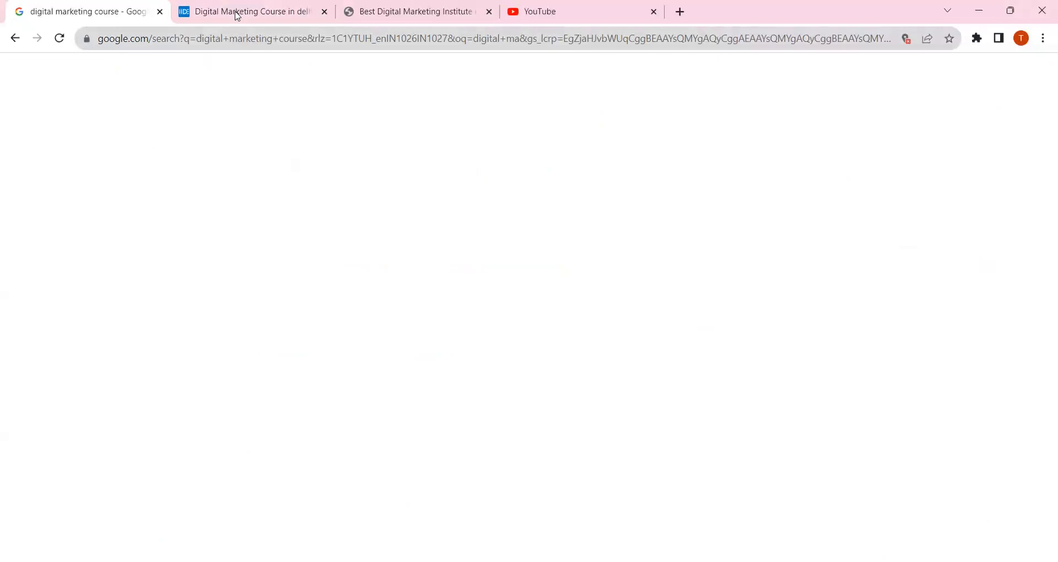
# In the other browser window, open a new tab and search Google for "property in patna"
pyautogui.click(680, 12)
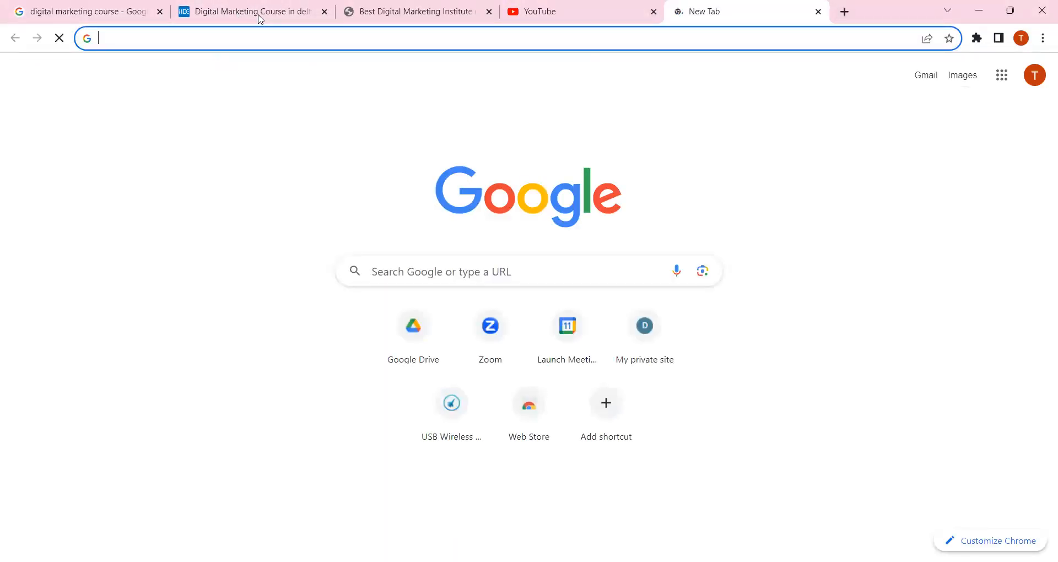
pyautogui.write('bh')
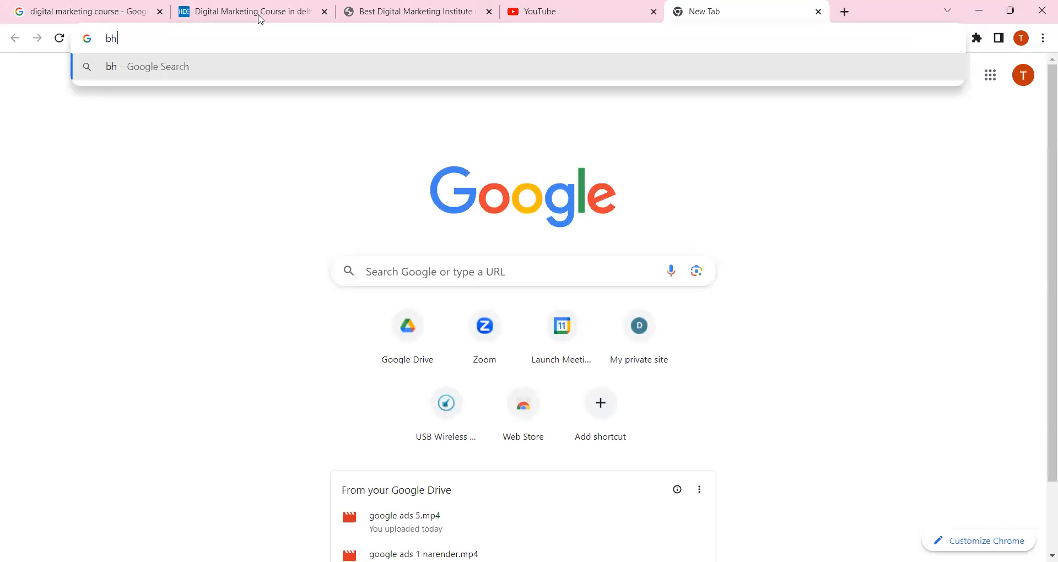
pyautogui.press('BackSpace')
pyautogui.press('BackSpace')
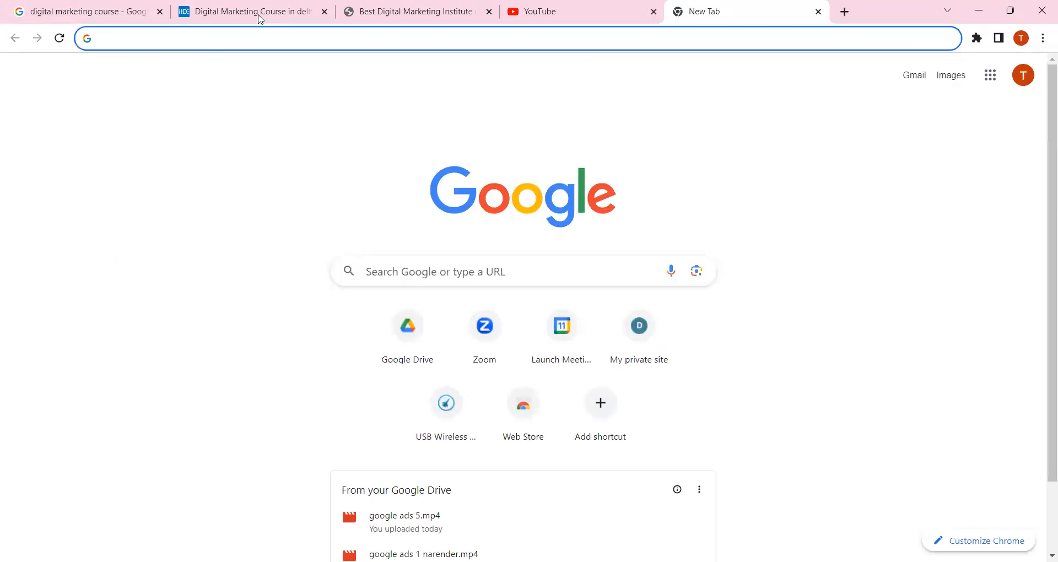
pyautogui.write('prop')
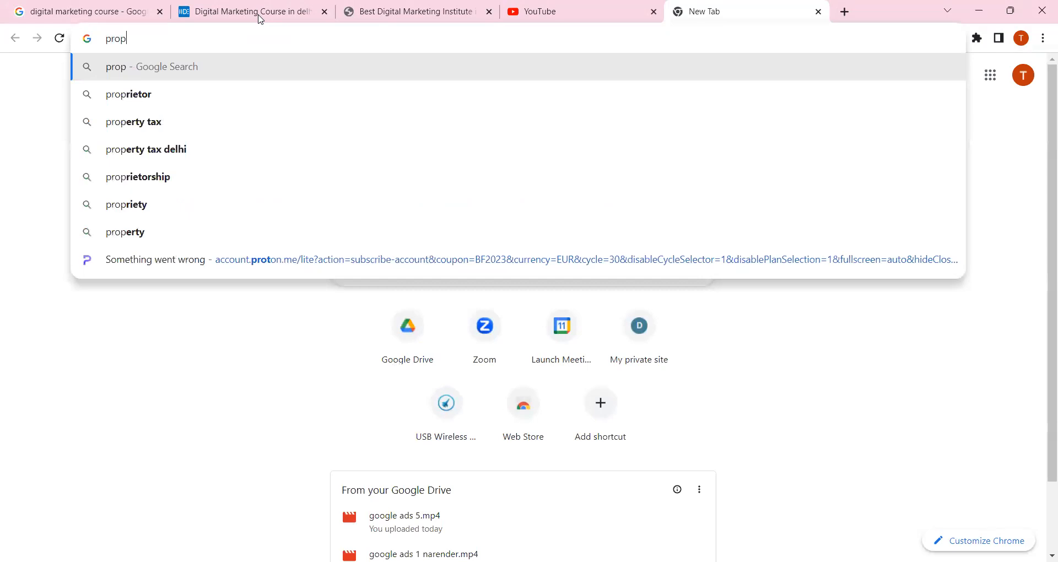
pyautogui.write('erty in')
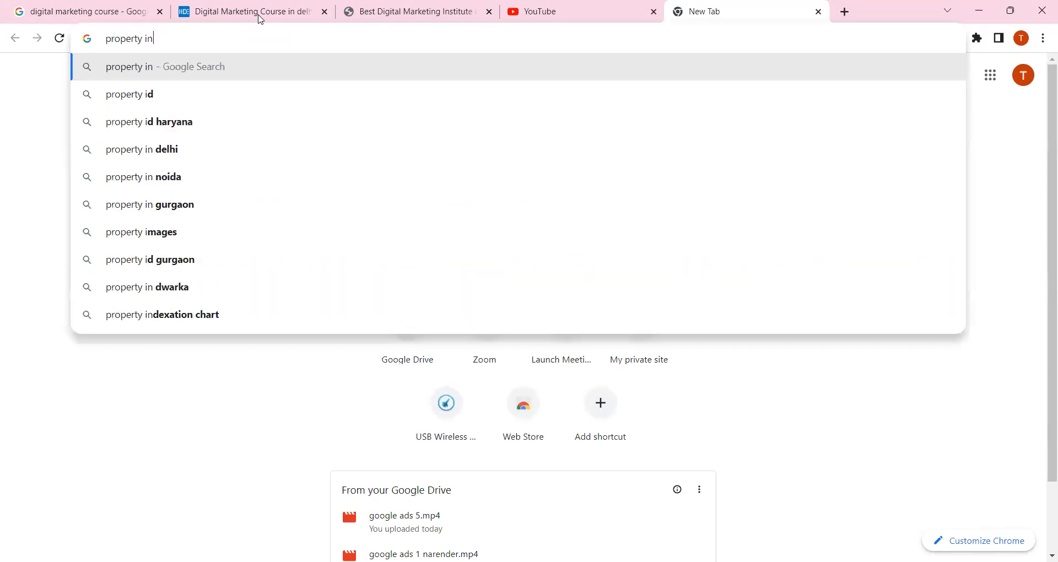
pyautogui.write(' patna')
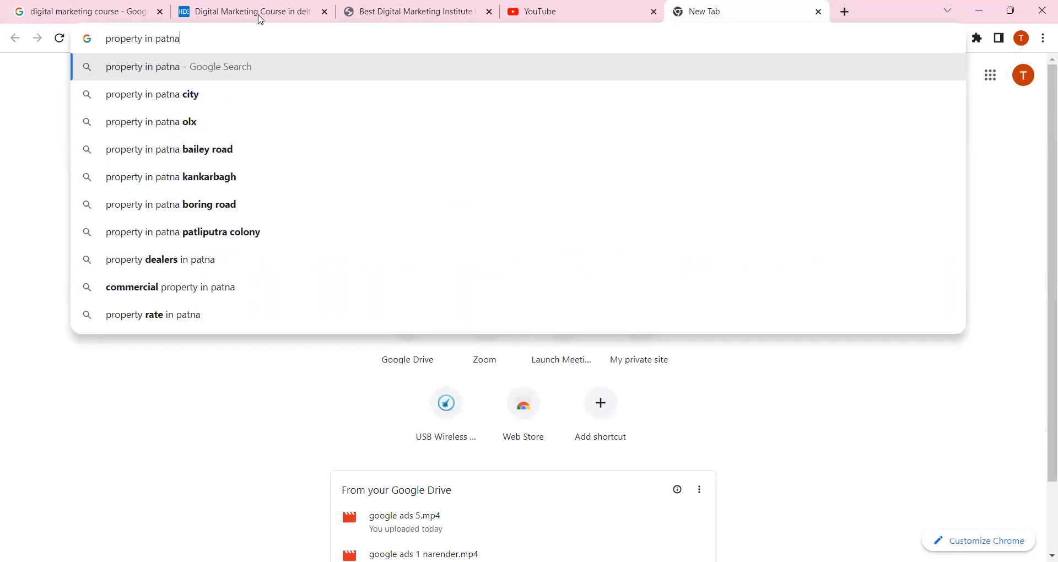
pyautogui.press('Return')
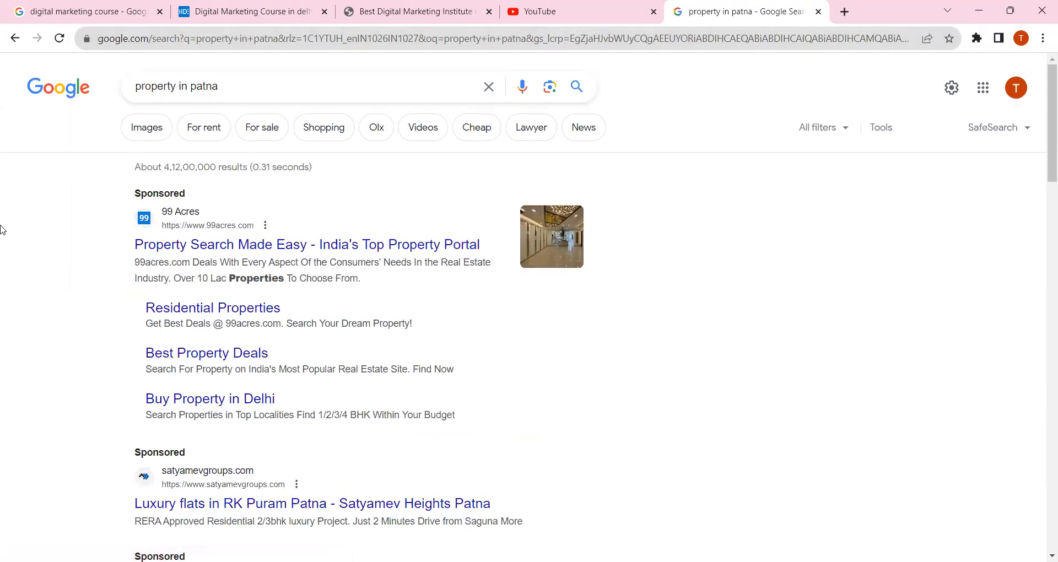
# Examine the Sponsored labels and the ads from 99 Acres, satyamevgroups.com and Housing.com at the start of the results
pyautogui.click(228, 219)
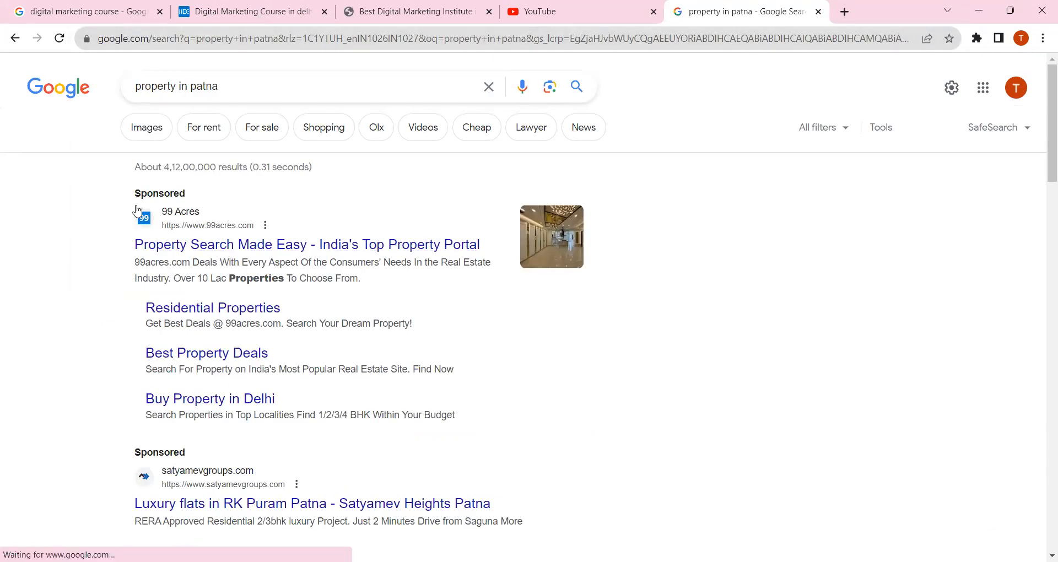
pyautogui.doubleClick(176, 192)
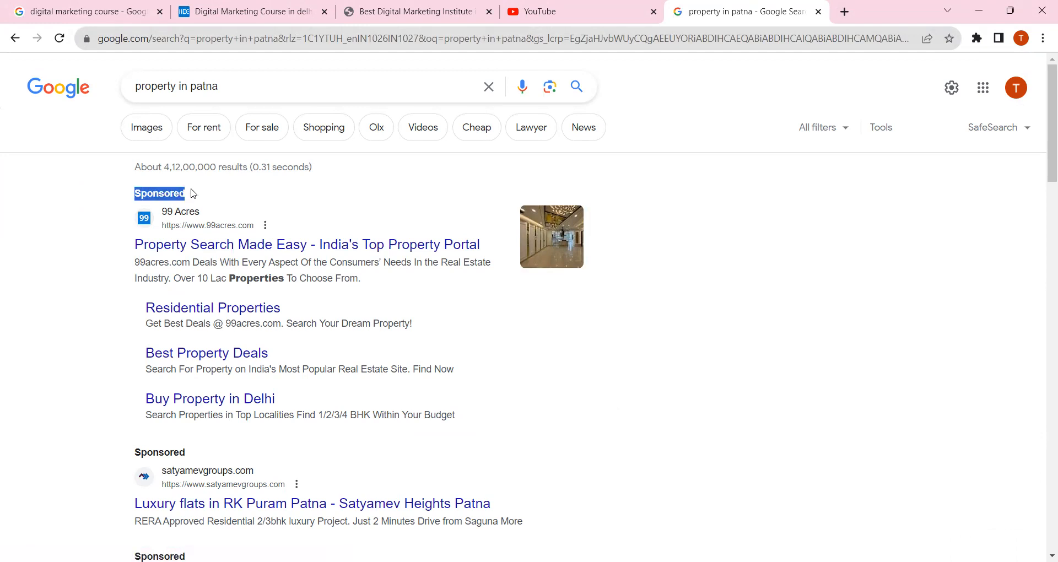
pyautogui.moveTo(193, 193); pyautogui.dragTo(102, 182)
pyautogui.click(83, 181)
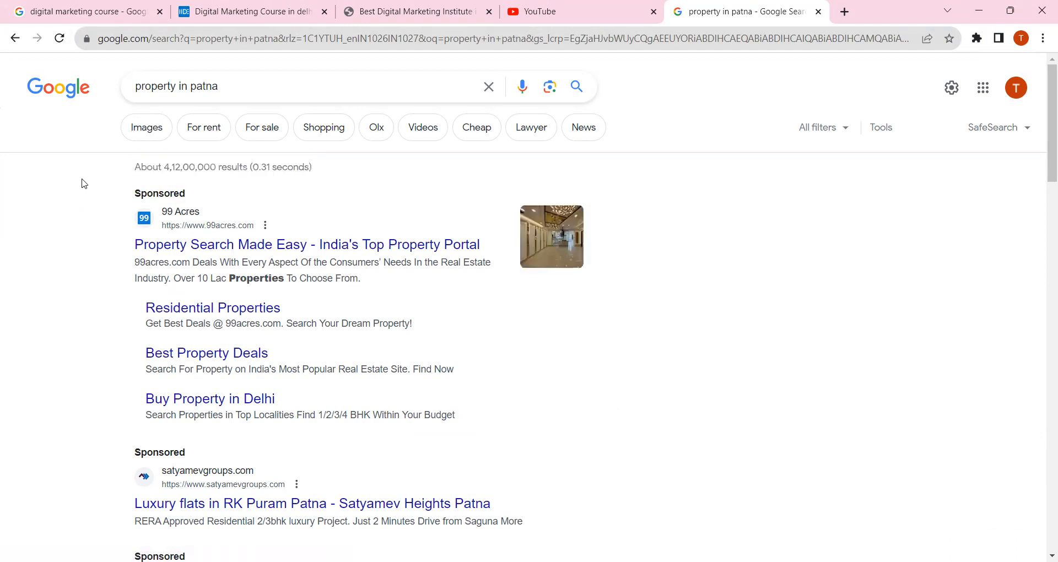
pyautogui.scroll(-3, 90, 227)
pyautogui.moveTo(128, 317); pyautogui.dragTo(201, 315)
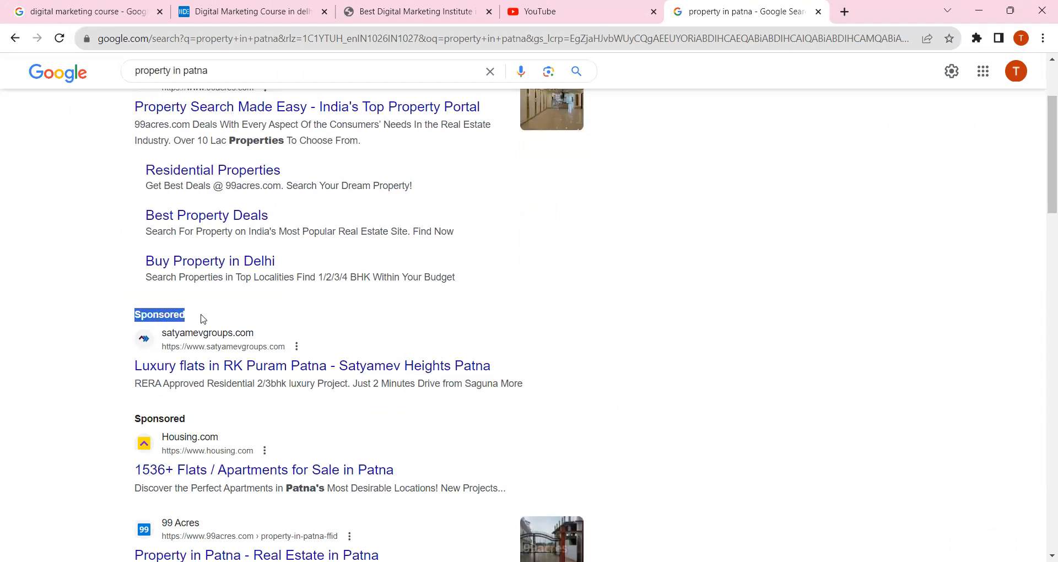
pyautogui.click(43, 309)
pyautogui.scroll(-4, 44, 309)
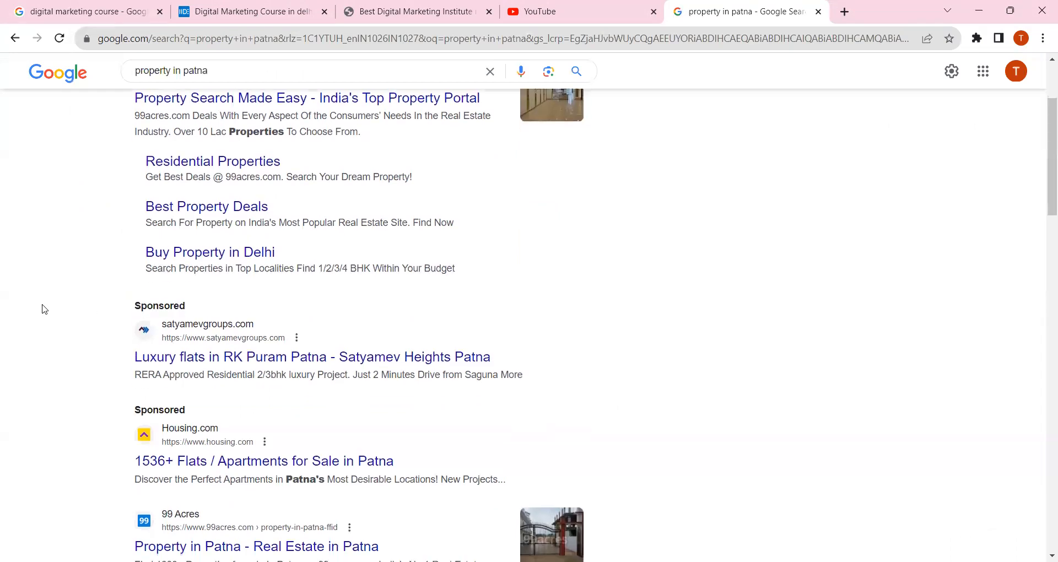
pyautogui.scroll(4, 43, 309)
pyautogui.scroll(-6, 44, 309)
pyautogui.scroll(6, 44, 309)
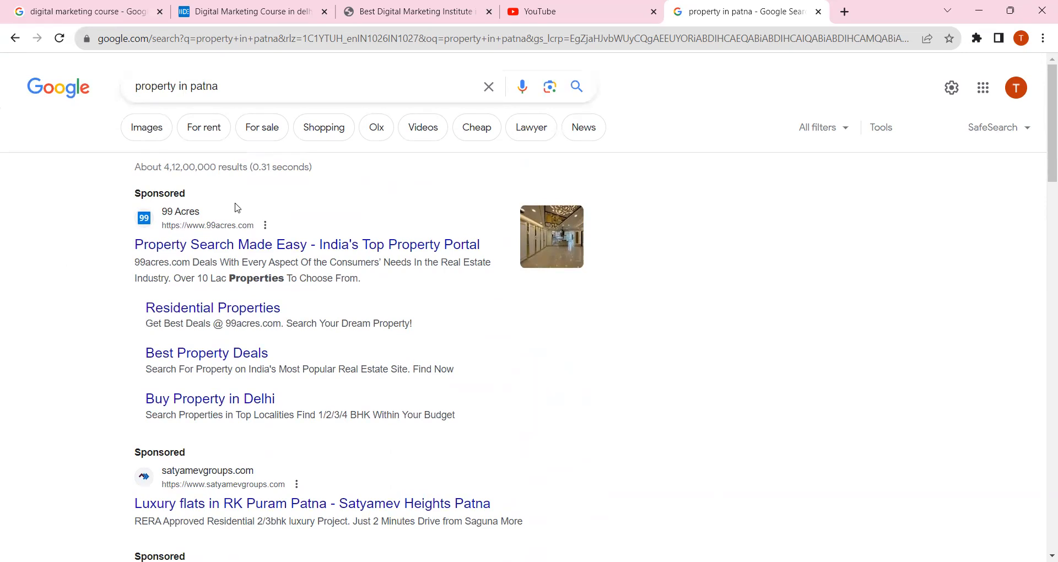
# View the advertiser information for the sponsored 99 Acres result and open the page with more ads from this advertiser
pyautogui.moveTo(116, 245)
pyautogui.mouseDown()
pyautogui.moveTo(483, 245)
pyautogui.moveTo(106, 247)
pyautogui.mouseUp()
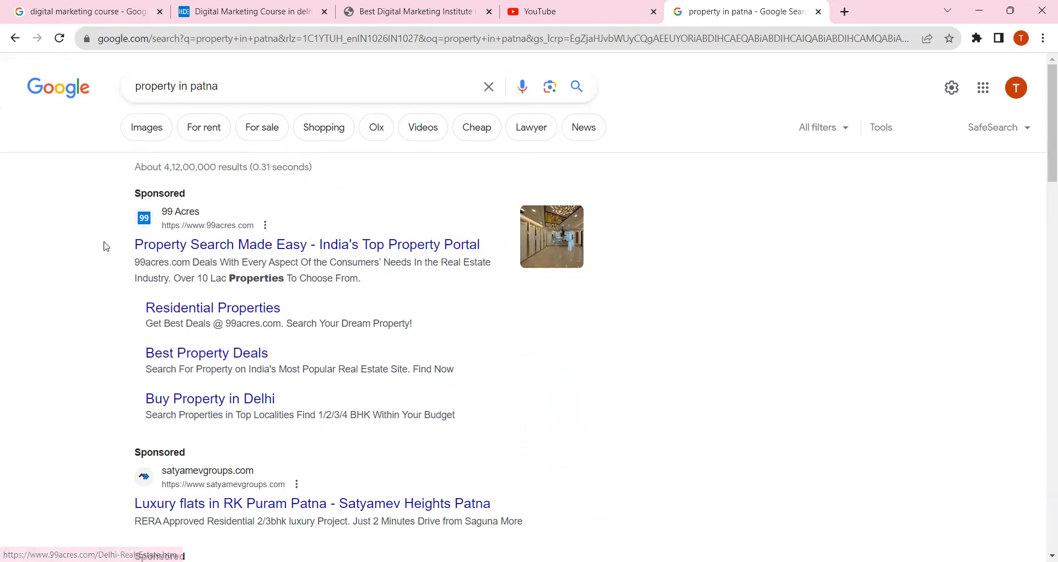
pyautogui.click(265, 225)
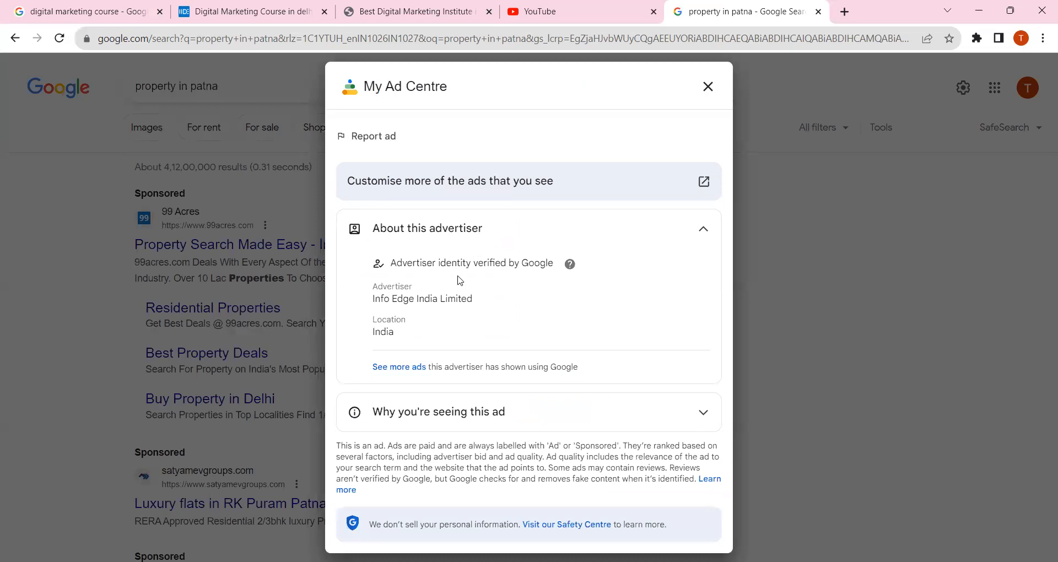
pyautogui.click(402, 367)
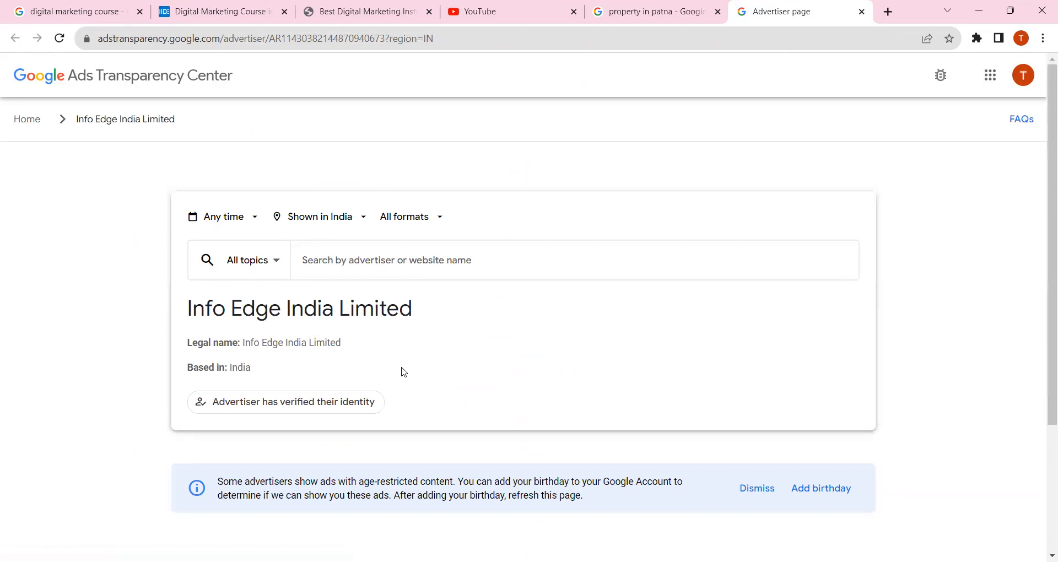
# Examine the advertiser details and the text, image and video ads listed for Info Edge India Limited
pyautogui.scroll(-7, 403, 372)
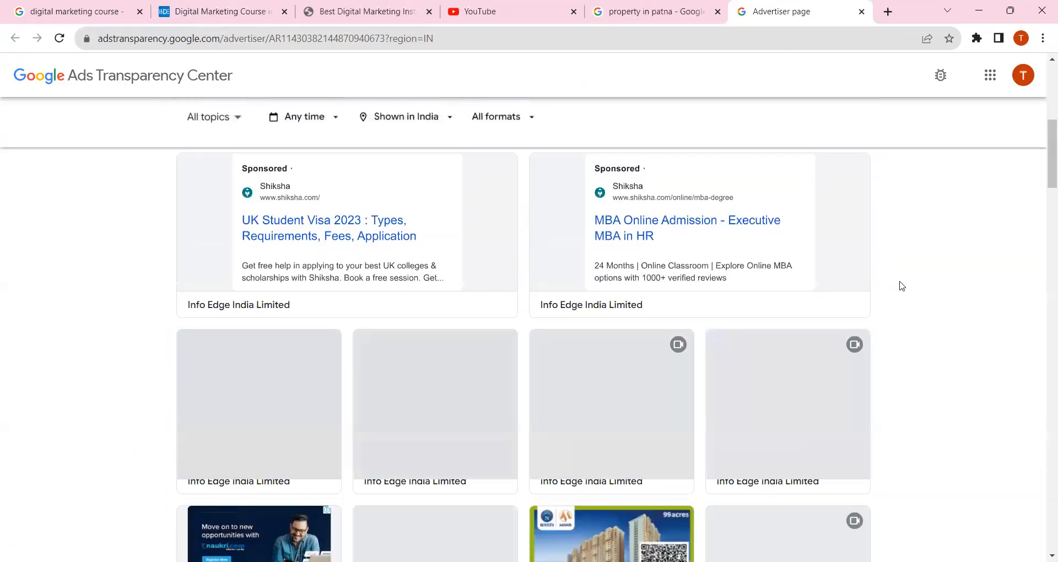
pyautogui.scroll(2, 909, 287)
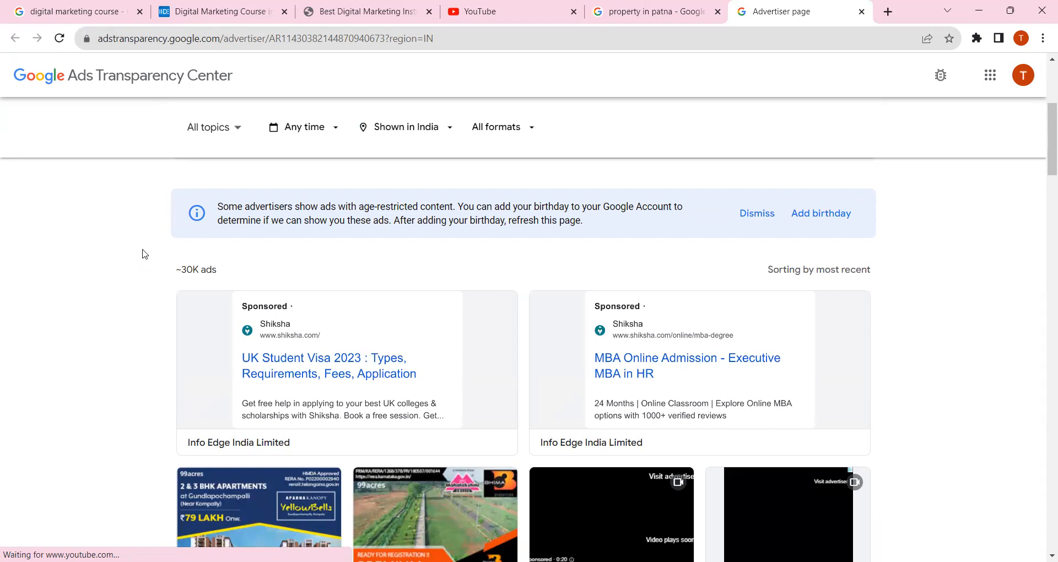
pyautogui.scroll(5, 177, 238)
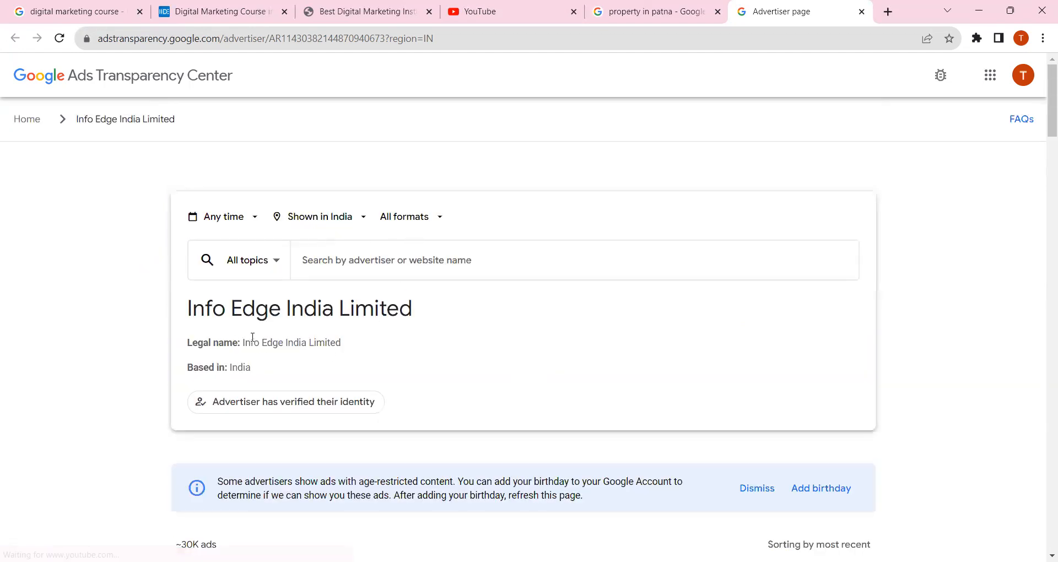
pyautogui.scroll(-6, 281, 324)
pyautogui.scroll(-3, 281, 324)
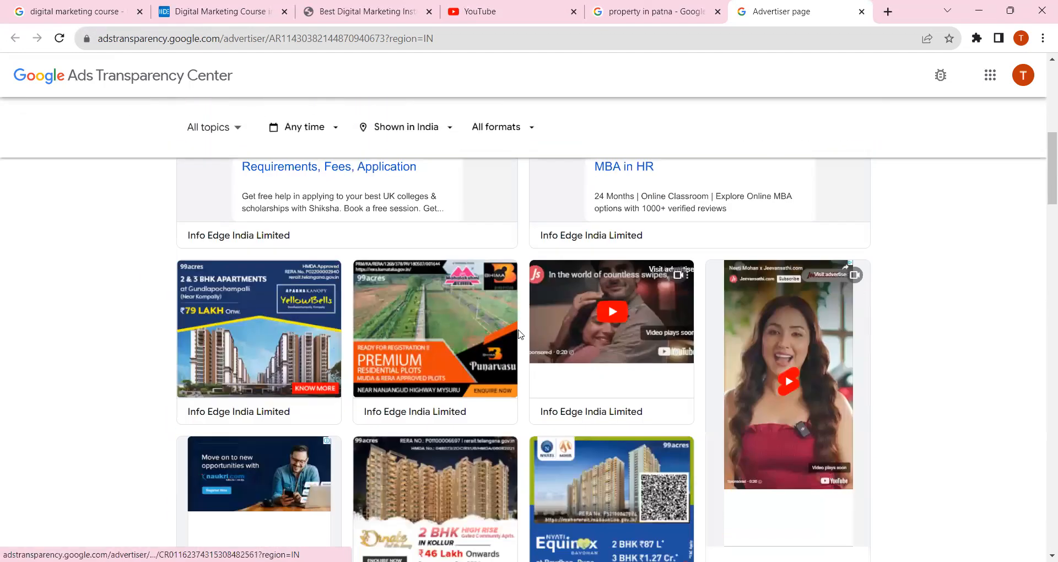
pyautogui.scroll(-5, 511, 339)
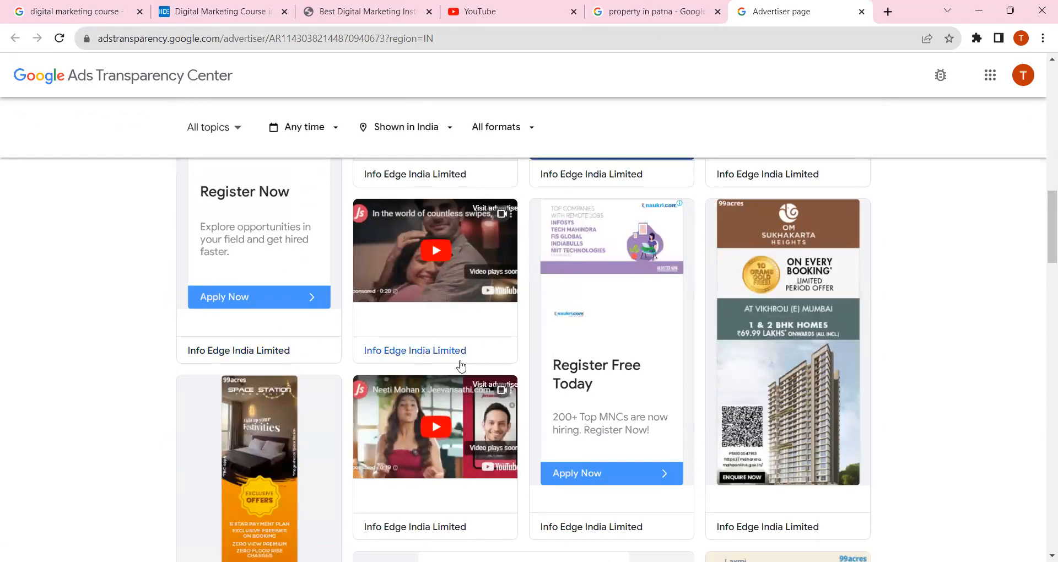
pyautogui.scroll(-1, 607, 289)
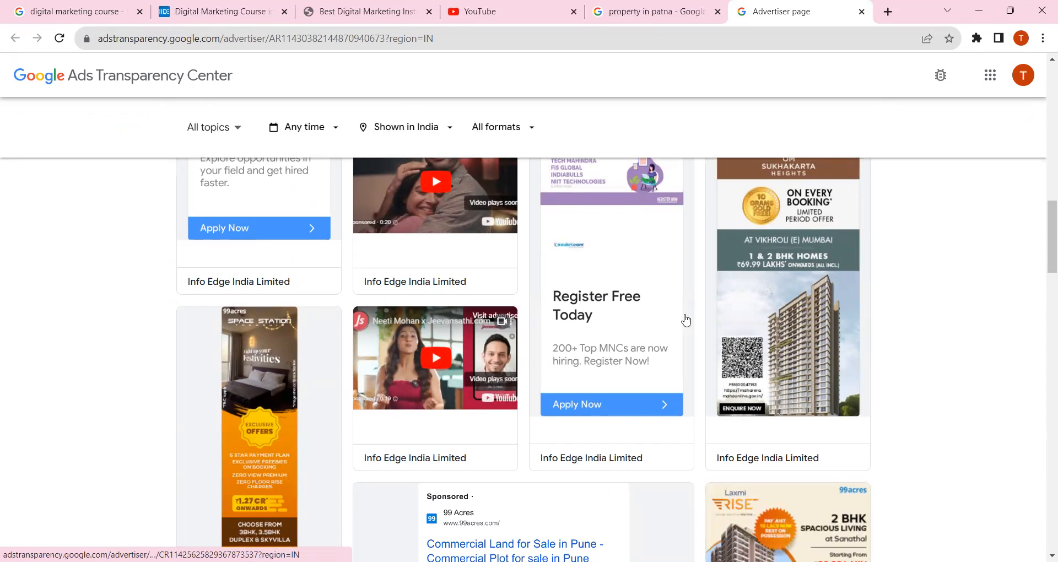
pyautogui.scroll(-2, 553, 329)
pyautogui.scroll(-2, 498, 278)
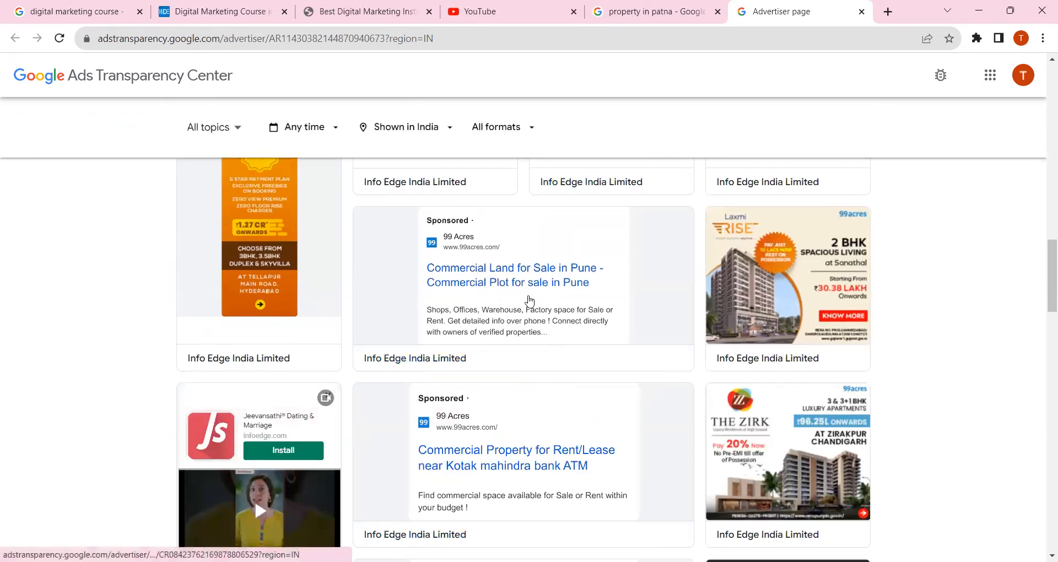
# Browse the 99 Acres text ads and open the details of "Upcoming Residential Projects in Greater Noida West"
pyautogui.click(1011, 147)
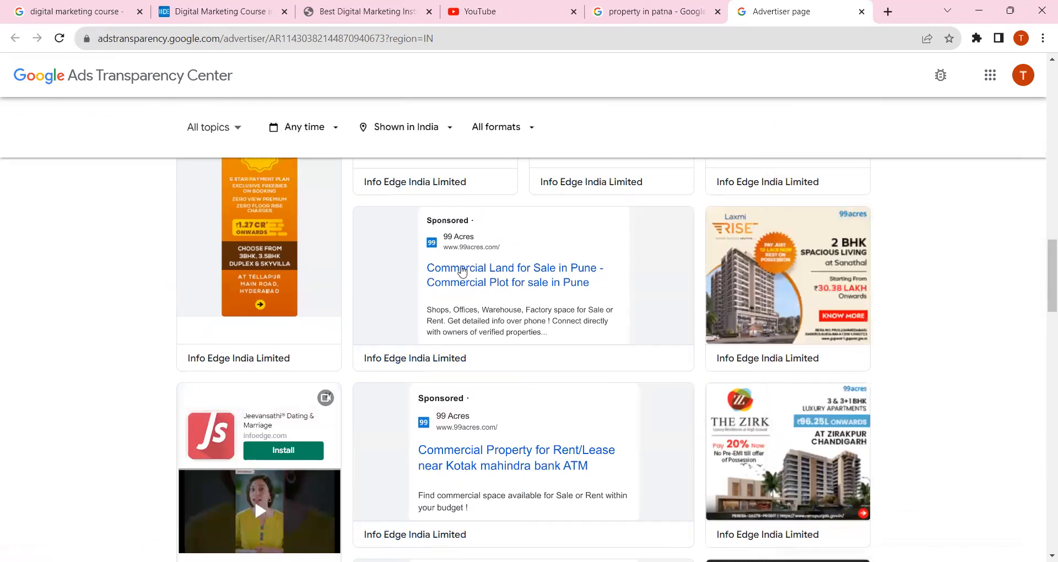
pyautogui.scroll(-3, 462, 271)
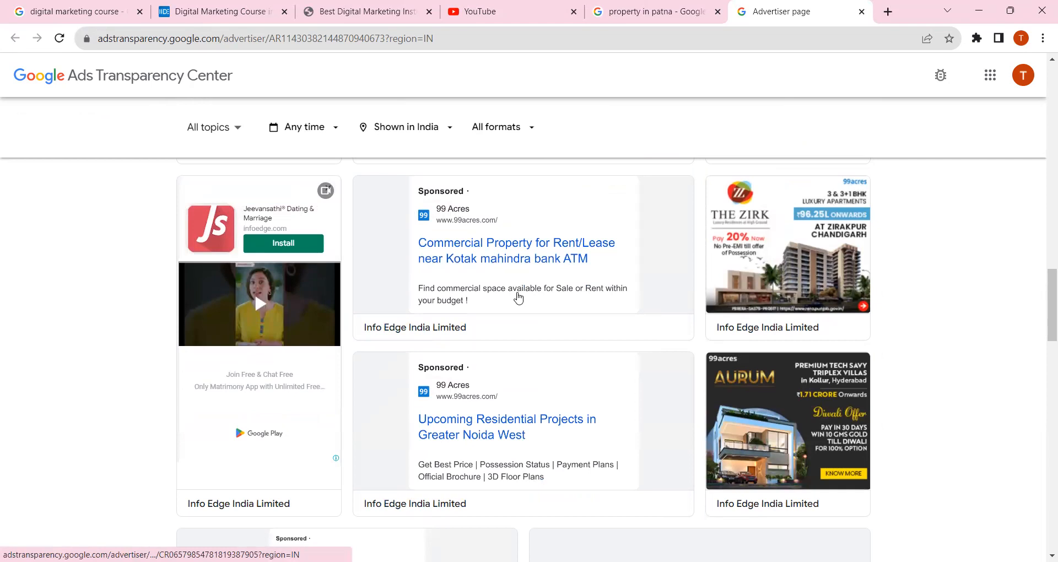
pyautogui.scroll(-1, 516, 296)
pyautogui.scroll(5, 516, 297)
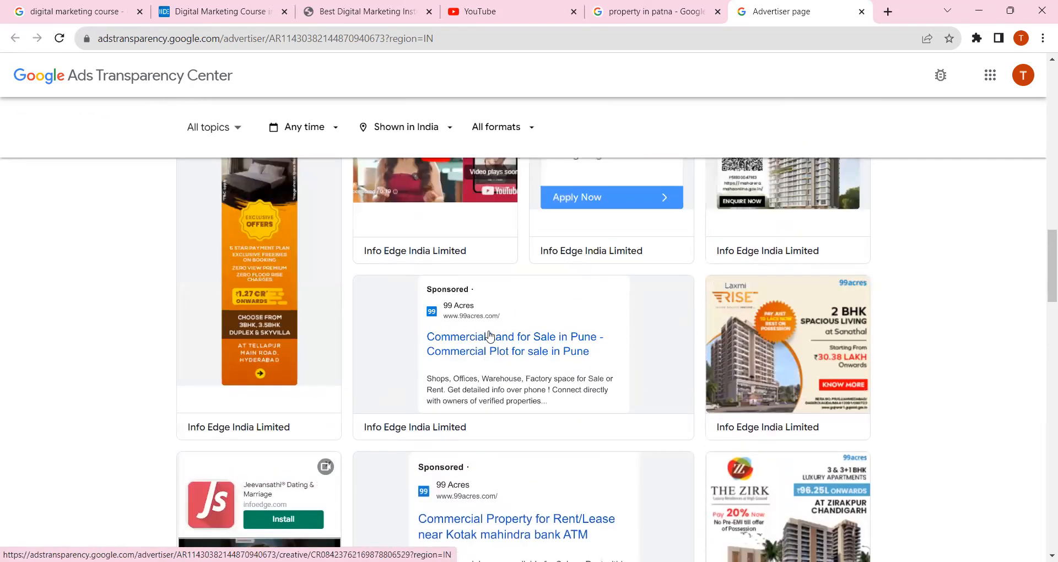
pyautogui.scroll(-3, 543, 272)
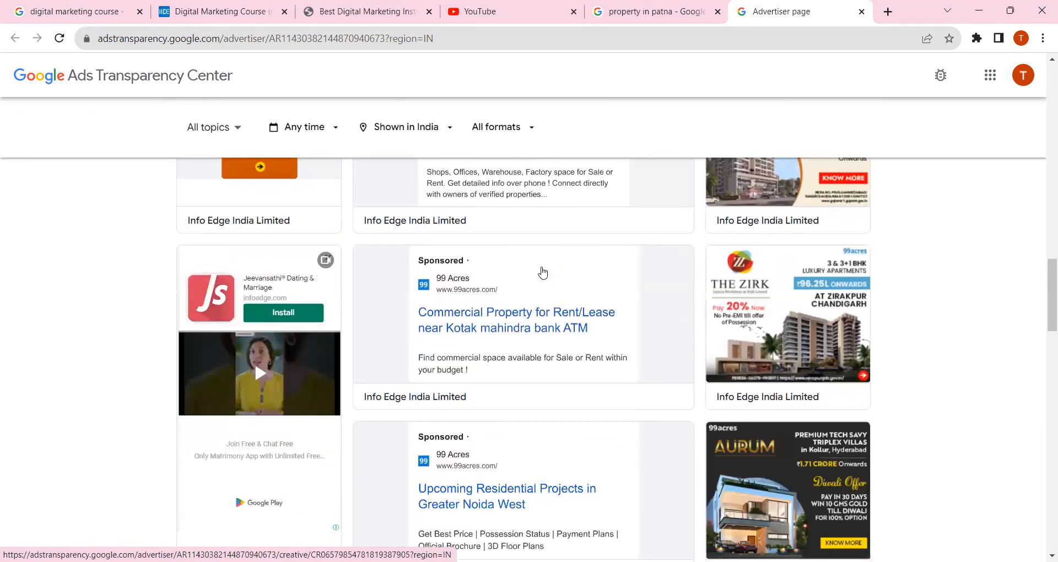
pyautogui.scroll(-3, 518, 325)
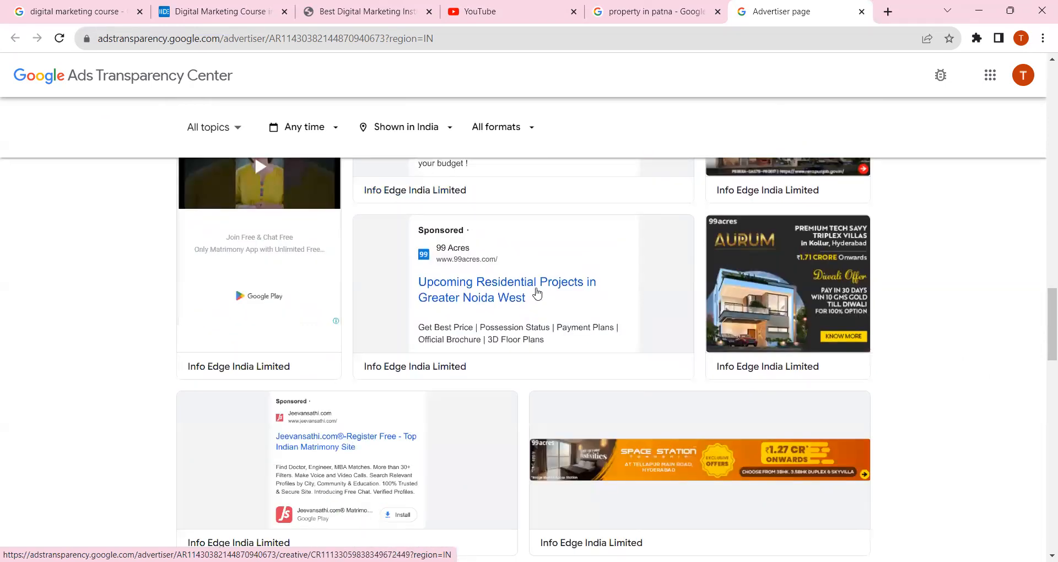
pyautogui.scroll(-1, 508, 295)
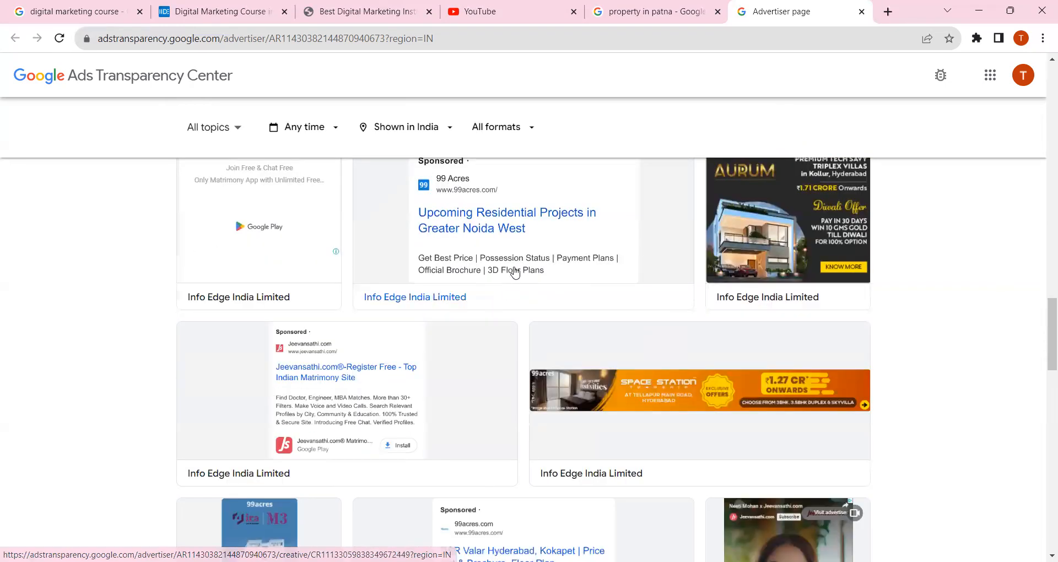
pyautogui.click(518, 223)
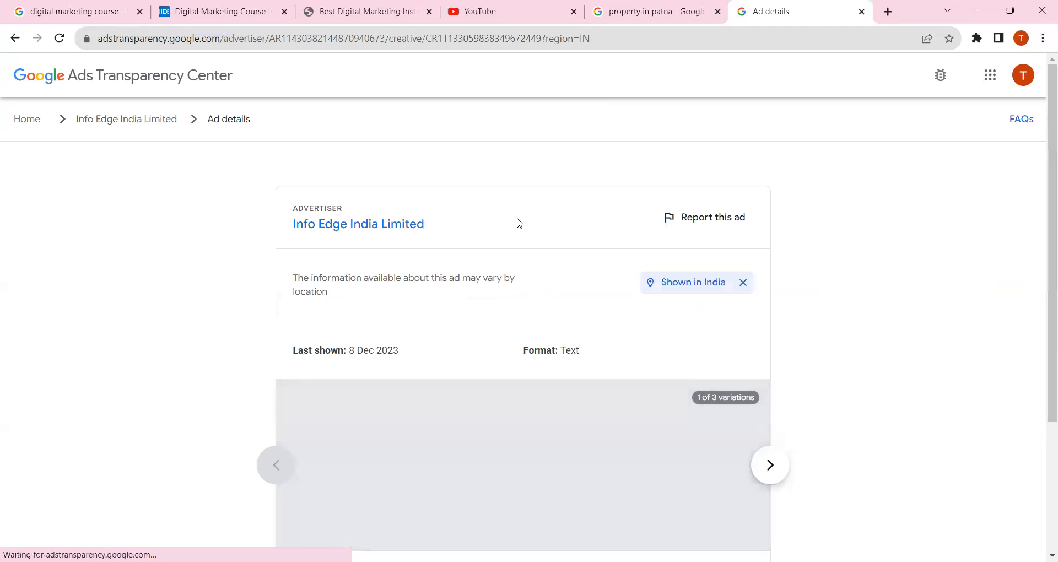
# Read the ad's description, go through all its variations and return to the first one
pyautogui.scroll(-2, 907, 274)
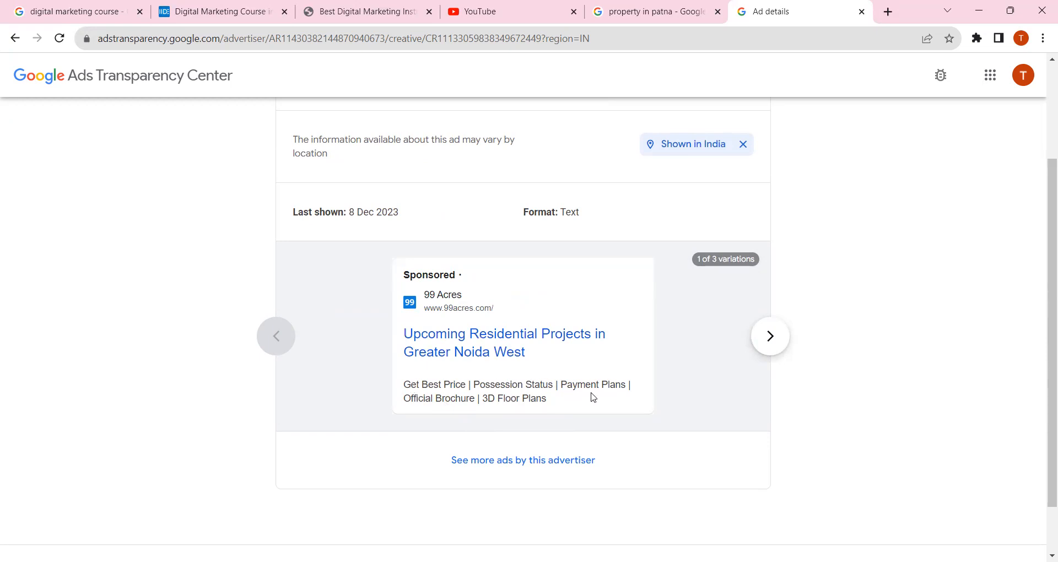
pyautogui.moveTo(549, 395); pyautogui.dragTo(444, 385)
pyautogui.click(685, 369)
pyautogui.click(771, 337)
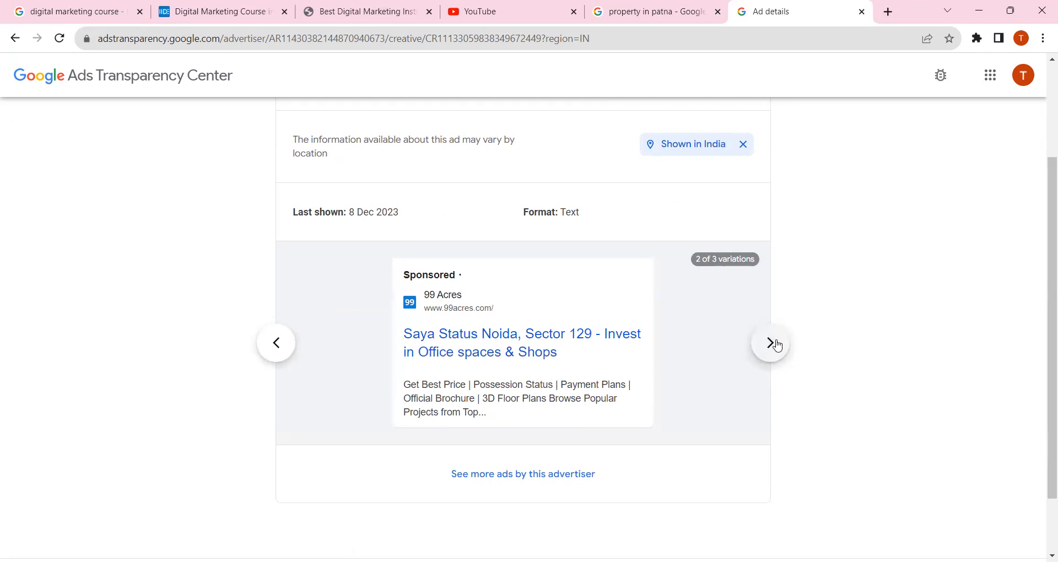
pyautogui.click(774, 344)
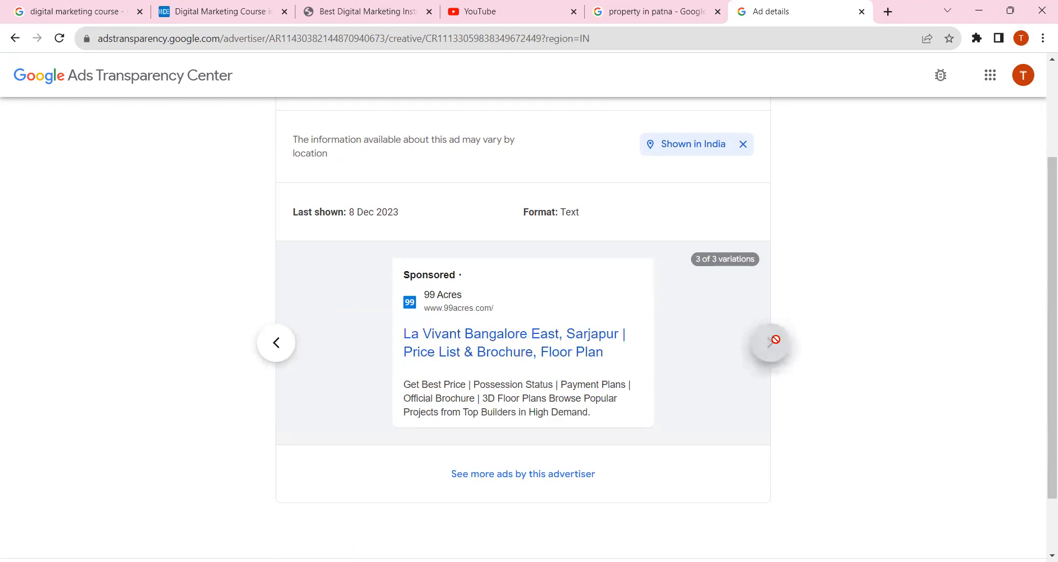
pyautogui.click(277, 352)
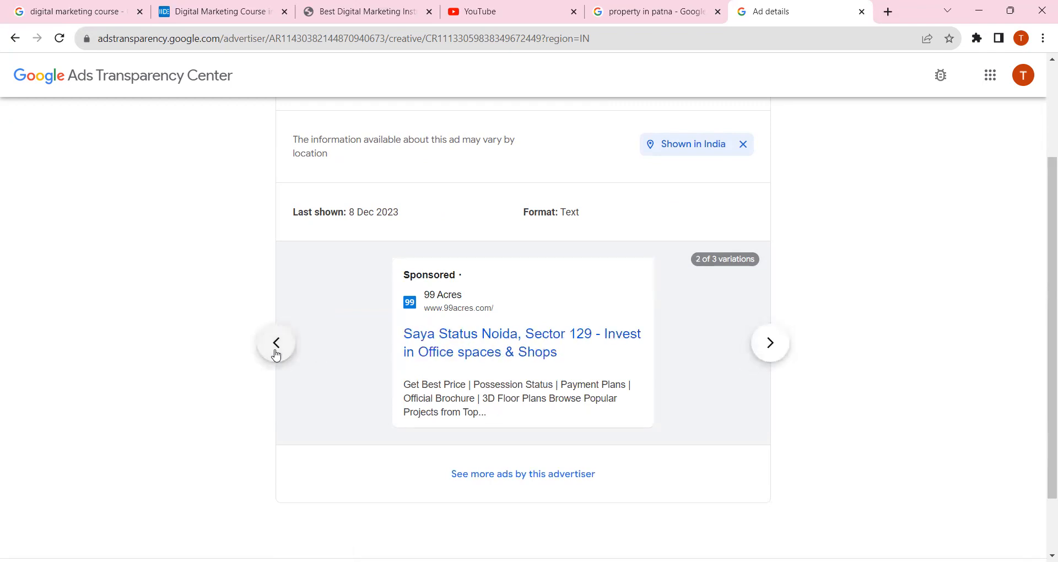
pyautogui.click(276, 353)
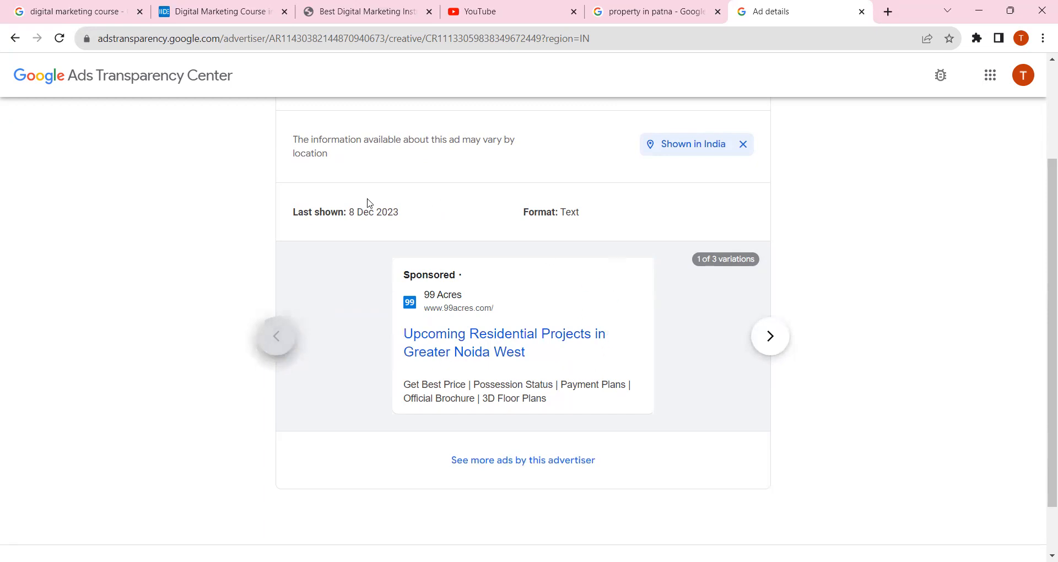
# Check the ad's last shown date and format, and review its headline and description
pyautogui.moveTo(294, 213); pyautogui.dragTo(415, 222)
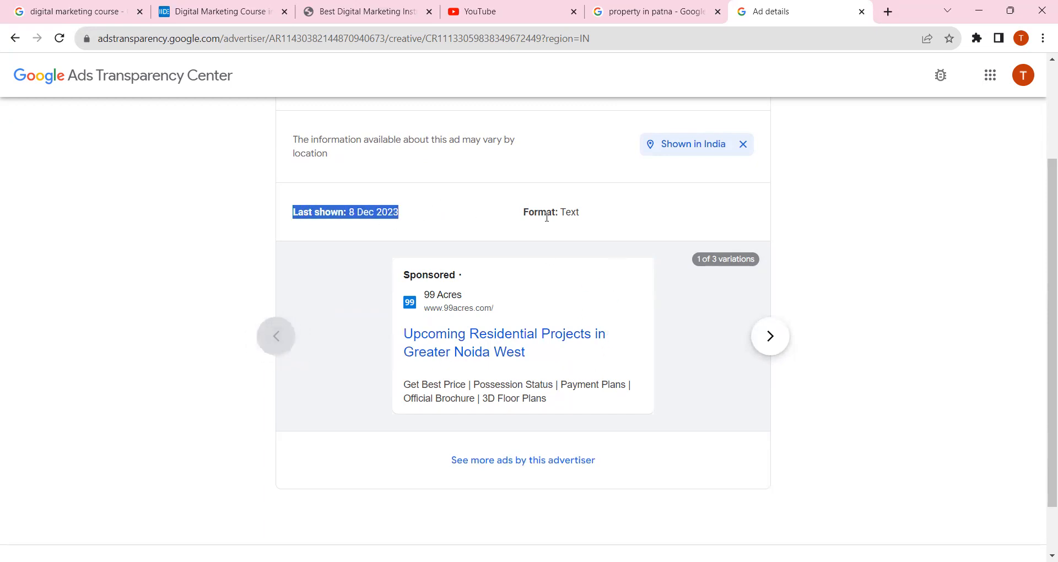
pyautogui.doubleClick(595, 219)
pyautogui.click(595, 218)
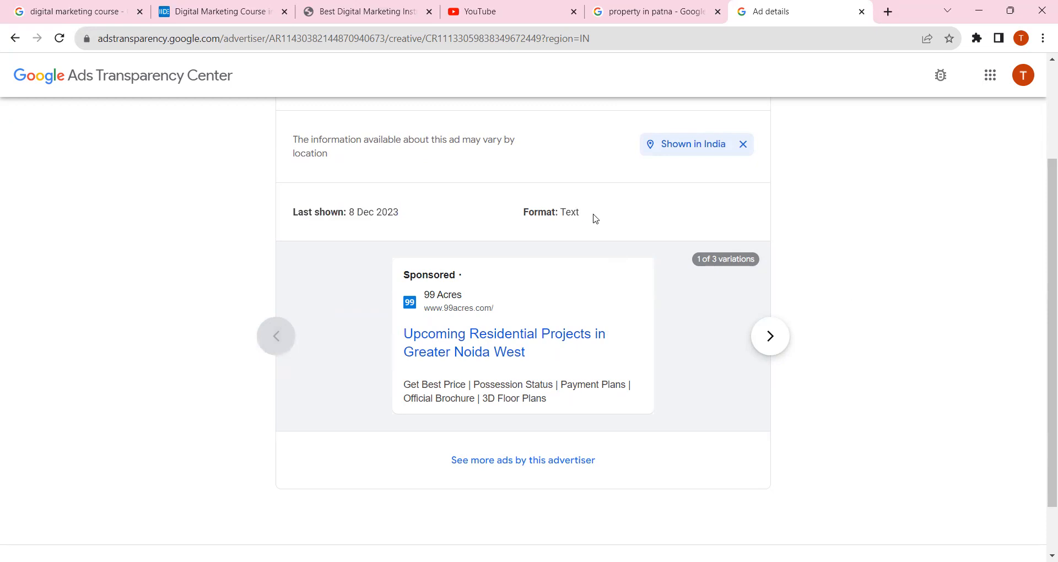
pyautogui.scroll(2, 703, 375)
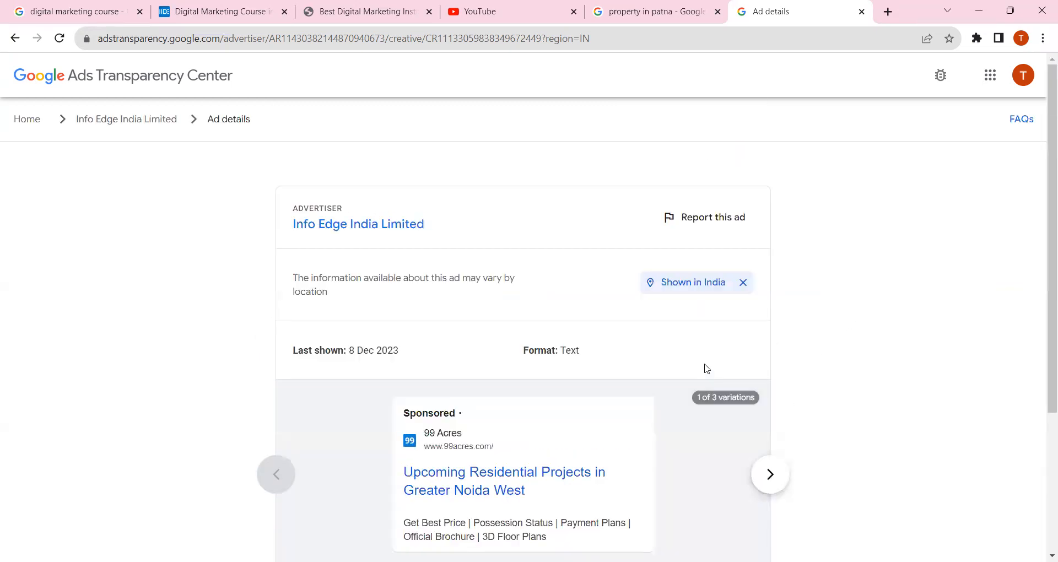
pyautogui.scroll(-1, 622, 355)
pyautogui.scroll(-2, 621, 355)
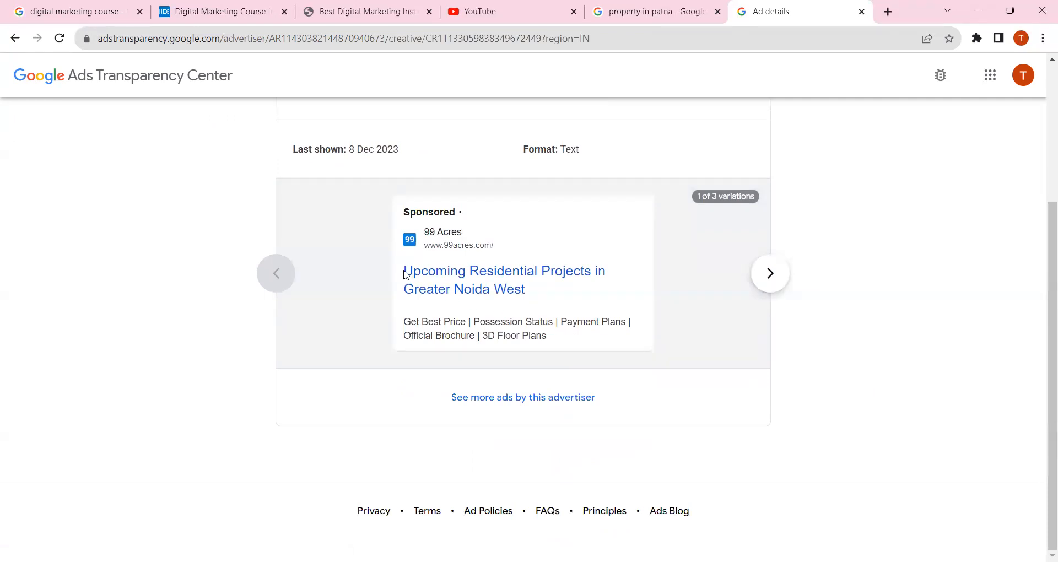
pyautogui.doubleClick(539, 288)
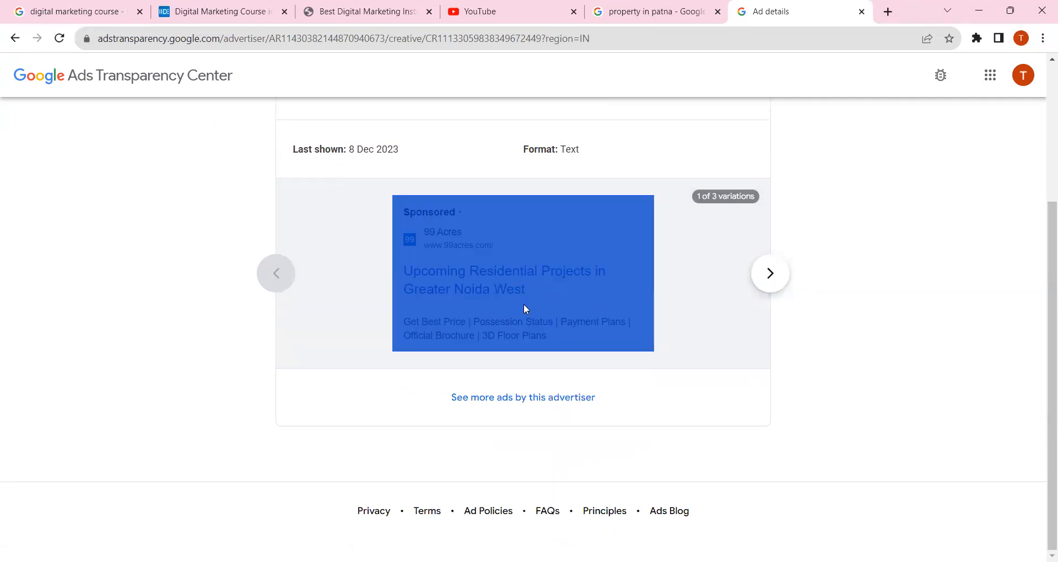
pyautogui.click(524, 308)
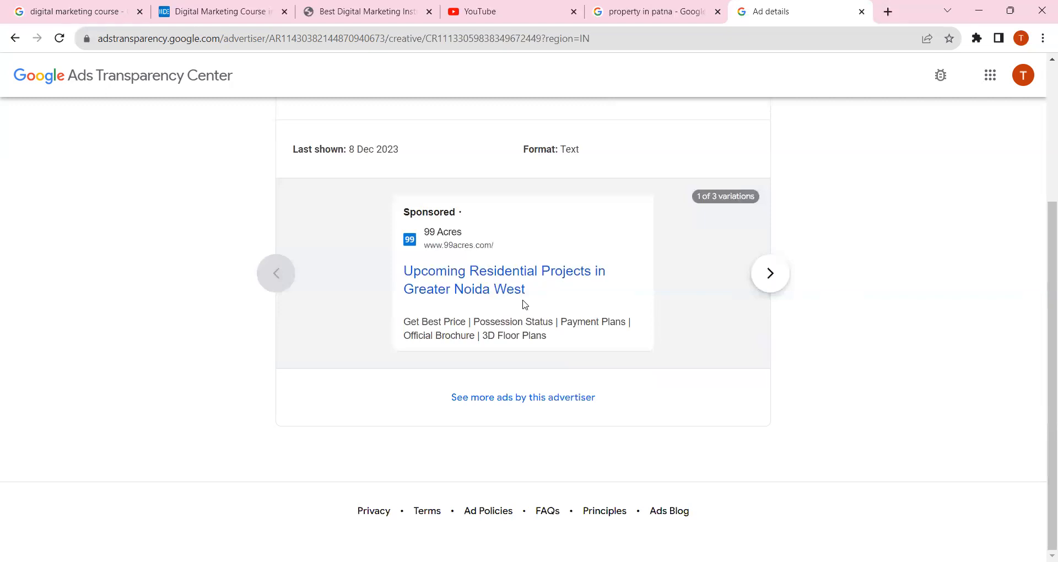
# Return to the Info Edge India Limited advertiser page and glance over its ads
pyautogui.scroll(4, 559, 294)
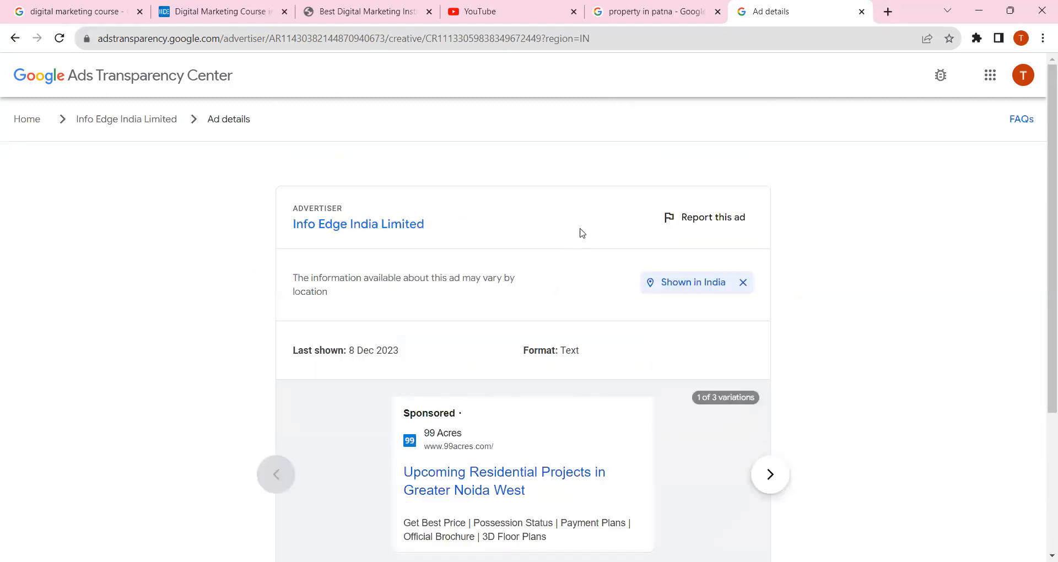
pyautogui.click(112, 118)
pyautogui.scroll(-3, 494, 233)
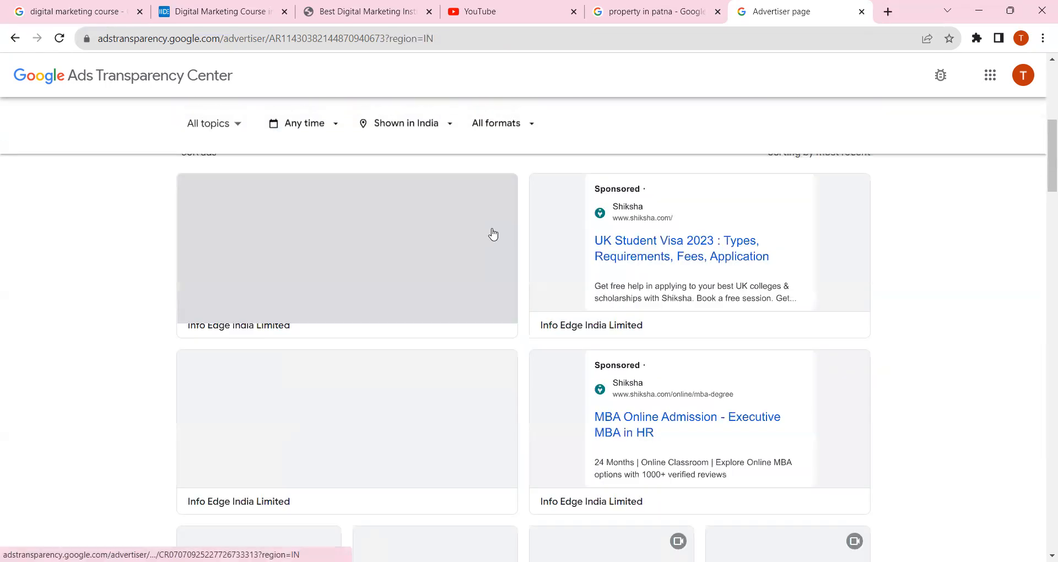
pyautogui.scroll(2, 486, 336)
pyautogui.scroll(4, 510, 328)
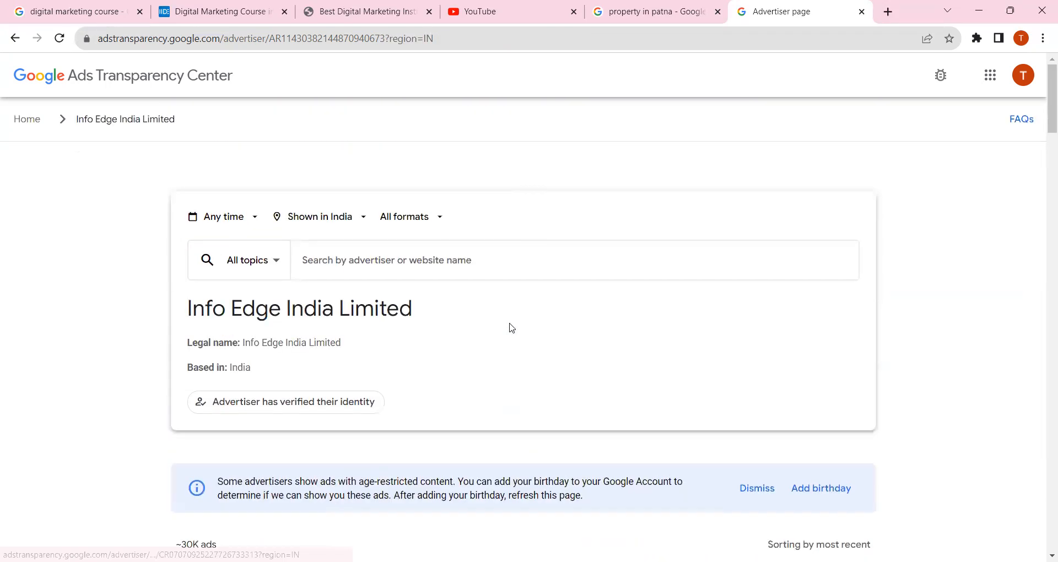
# Switch to the browser window with Google Ads and start creating a new campaign
pyautogui.click(65, 7)
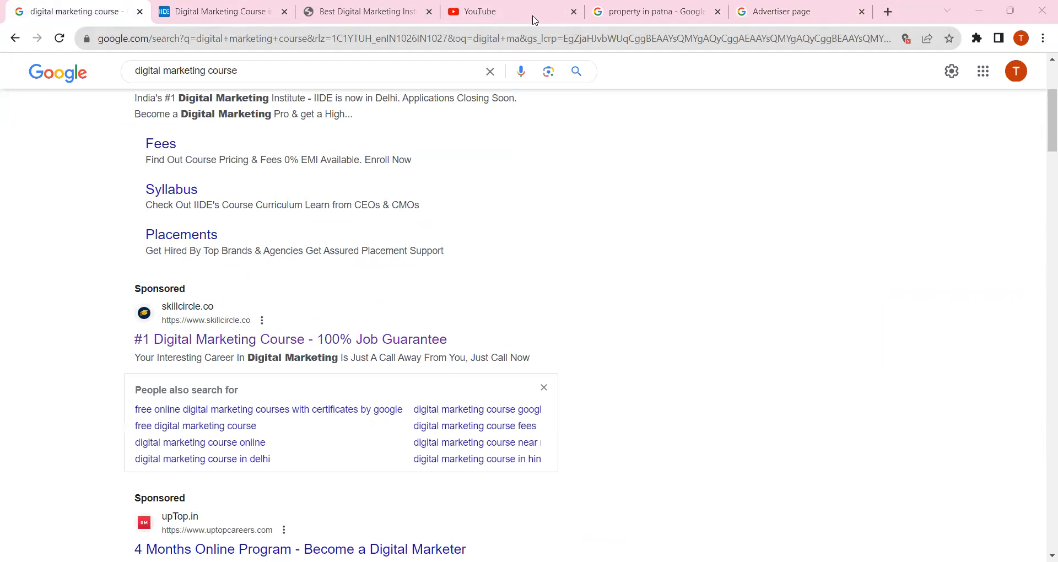
pyautogui.hotkey('alt', 'Tab')
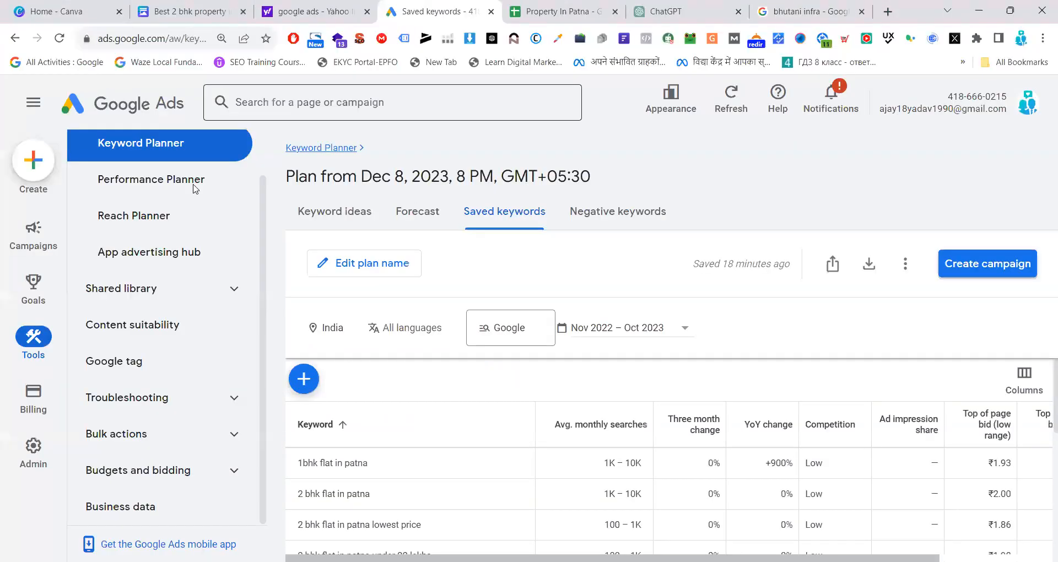
pyautogui.click(35, 160)
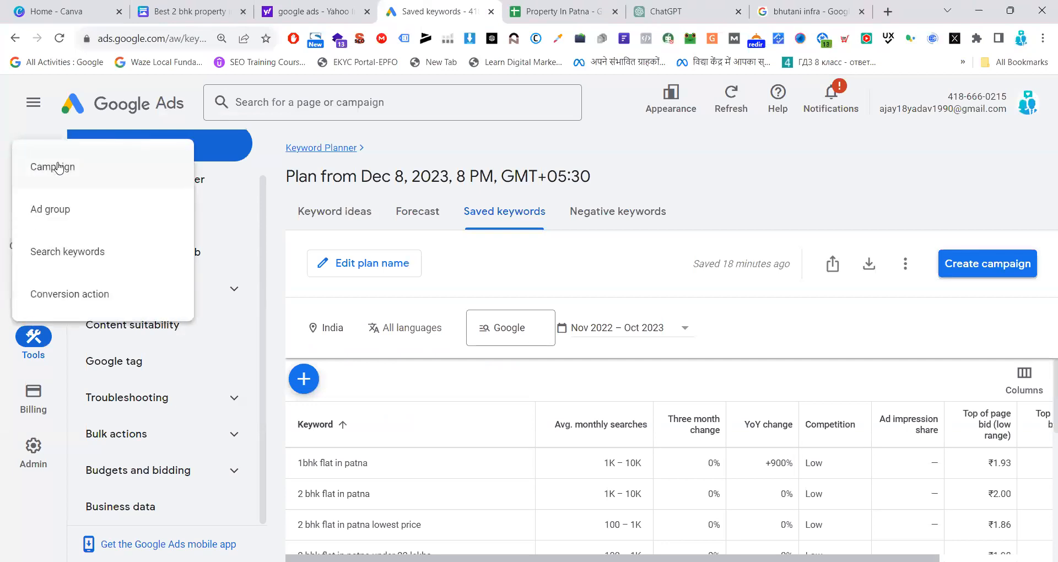
pyautogui.click(58, 166)
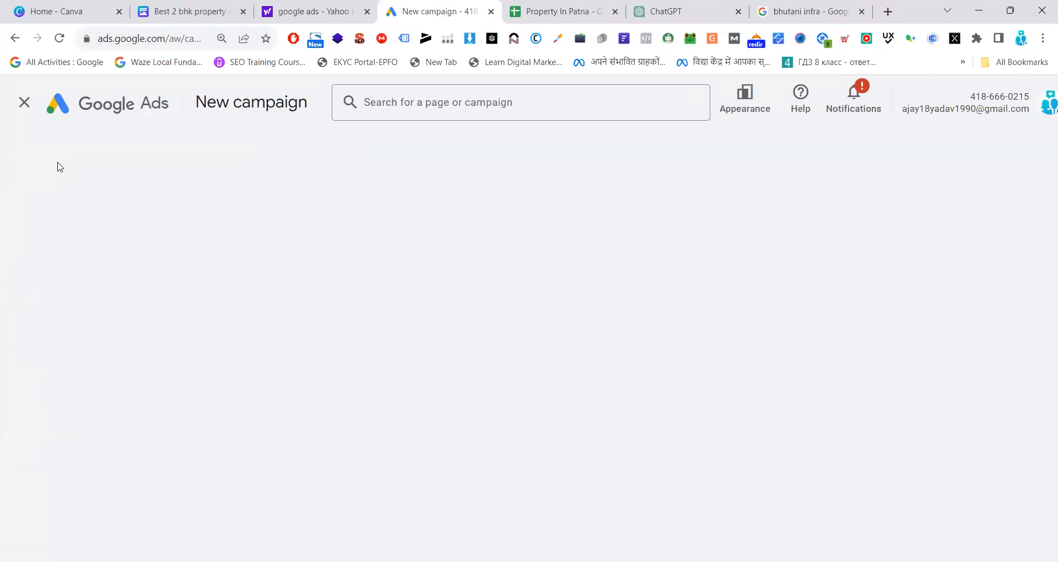
# Set the page zoom to 90% and choose to create a campaign without a goal's guidance
pyautogui.click(1043, 38)
pyautogui.click(948, 205)
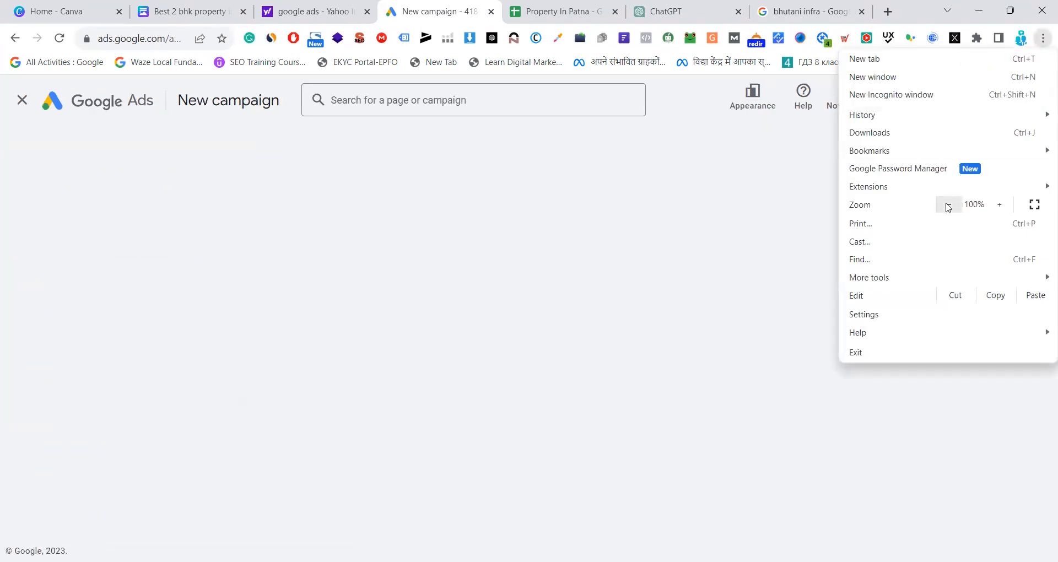
pyautogui.click(948, 205)
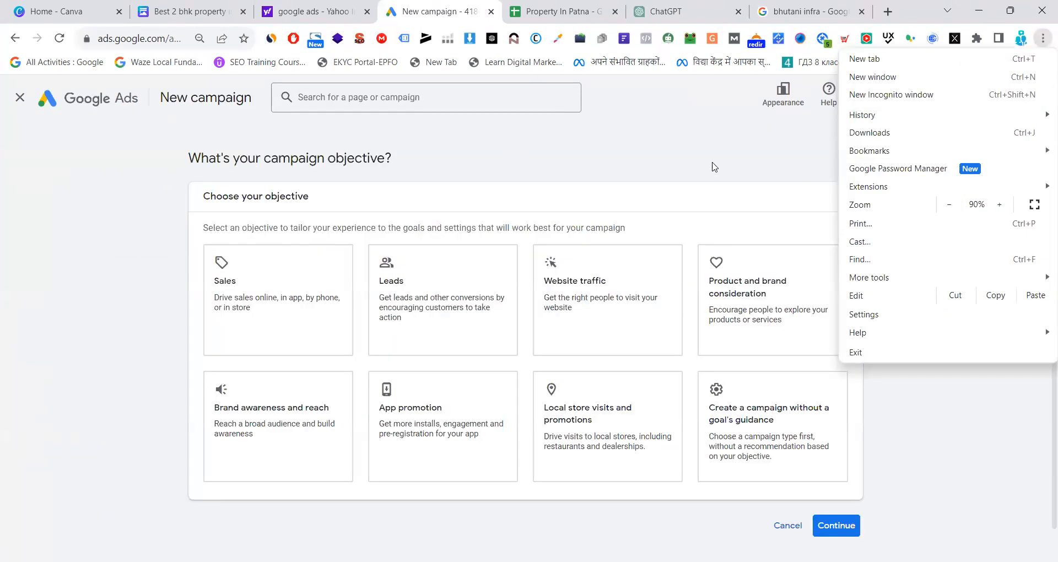
pyautogui.click(696, 156)
pyautogui.scroll(-2, 696, 156)
pyautogui.click(746, 375)
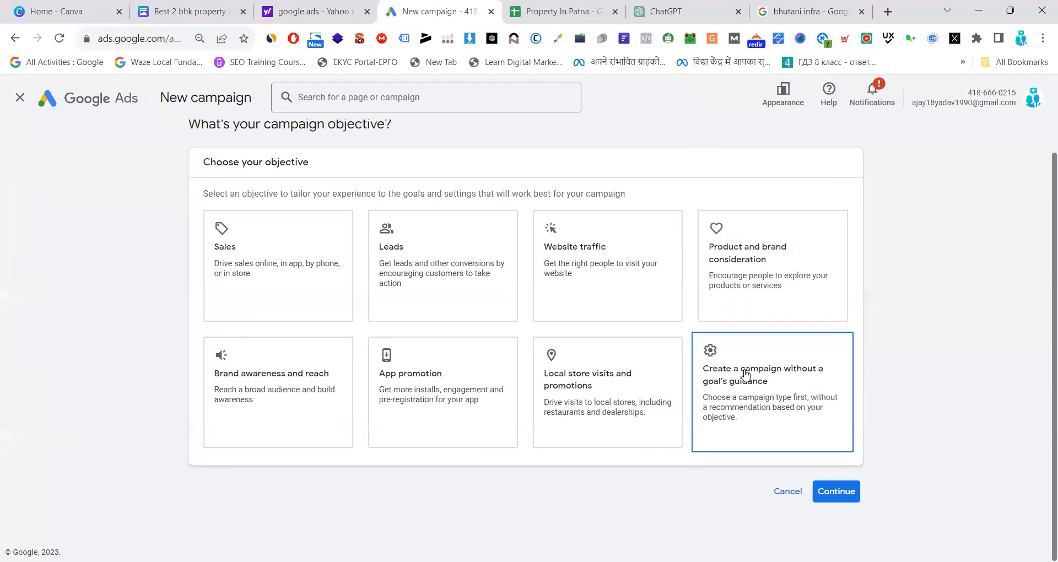
# Confirm the objective of a campaign without a goal's guidance, and search Google for "best digital marketing course" in the bhutani infra results tab
pyautogui.click(746, 376)
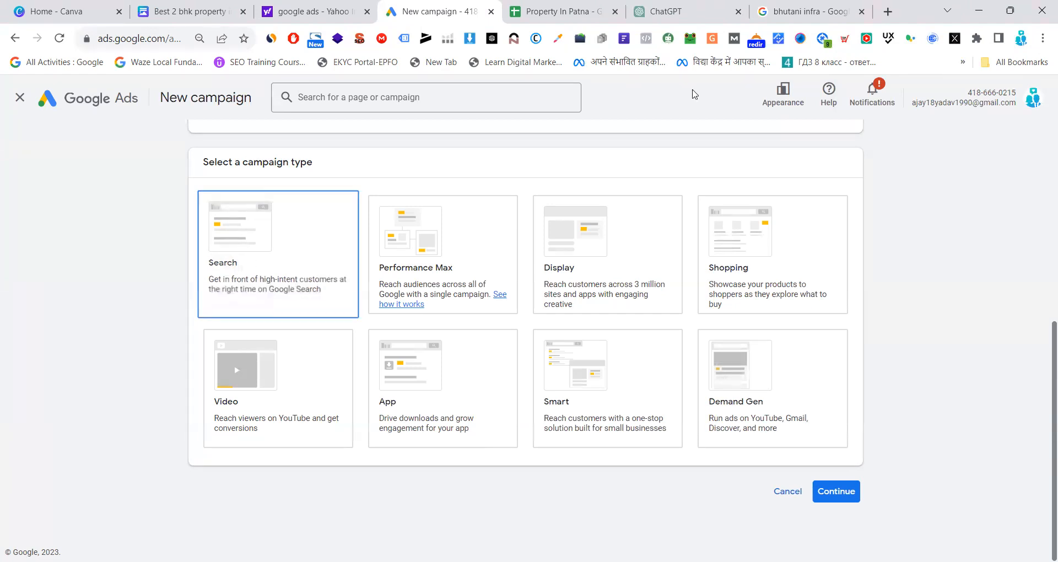
pyautogui.click(810, 6)
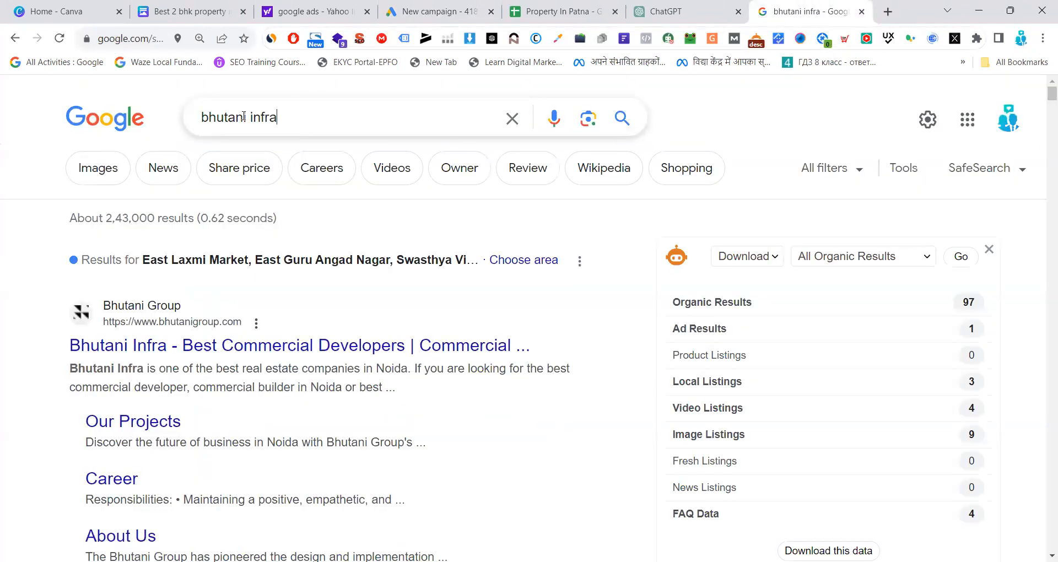
pyautogui.tripleClick(191, 121)
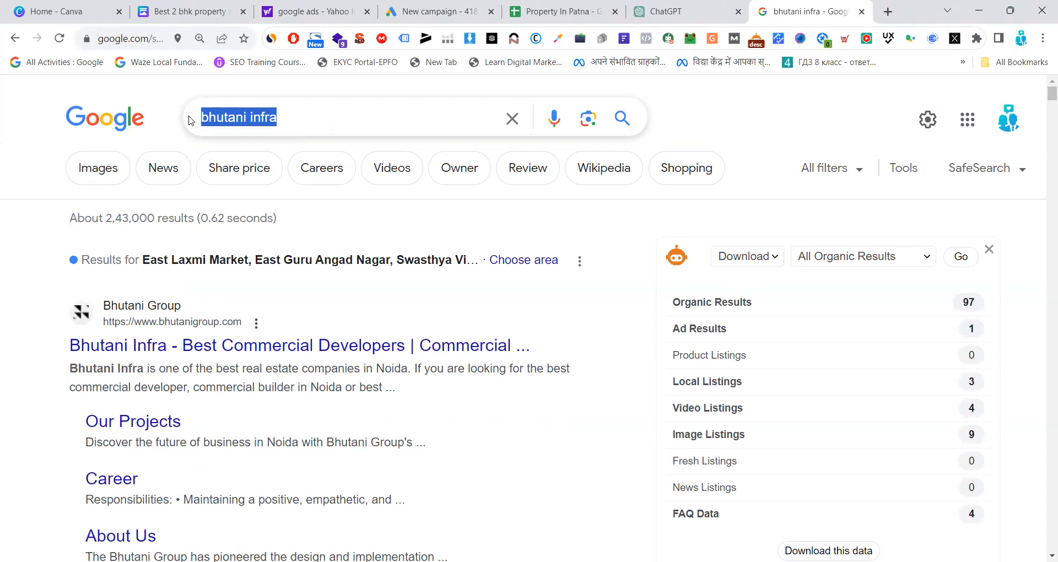
pyautogui.write('best')
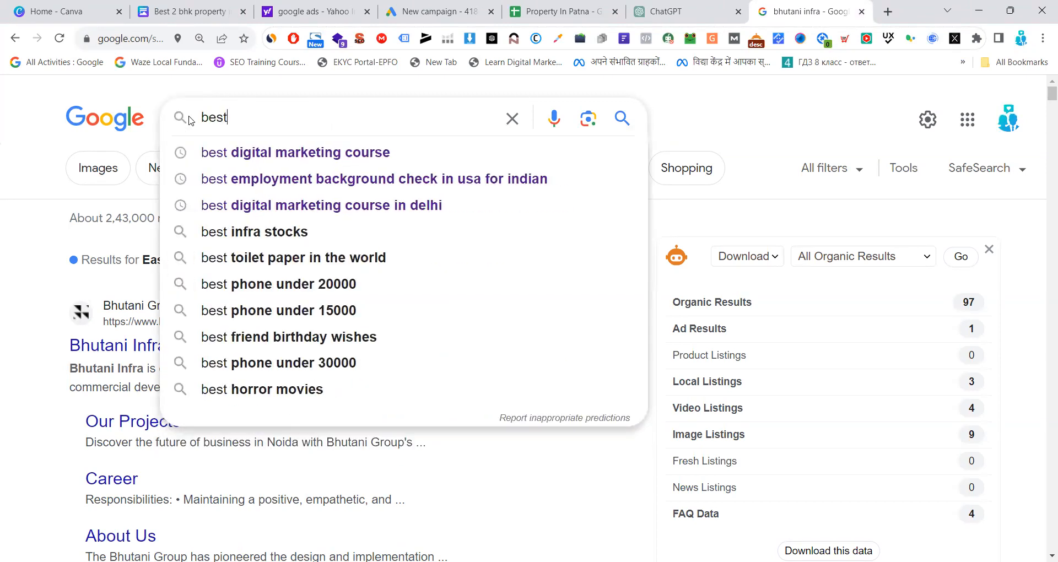
pyautogui.click(256, 157)
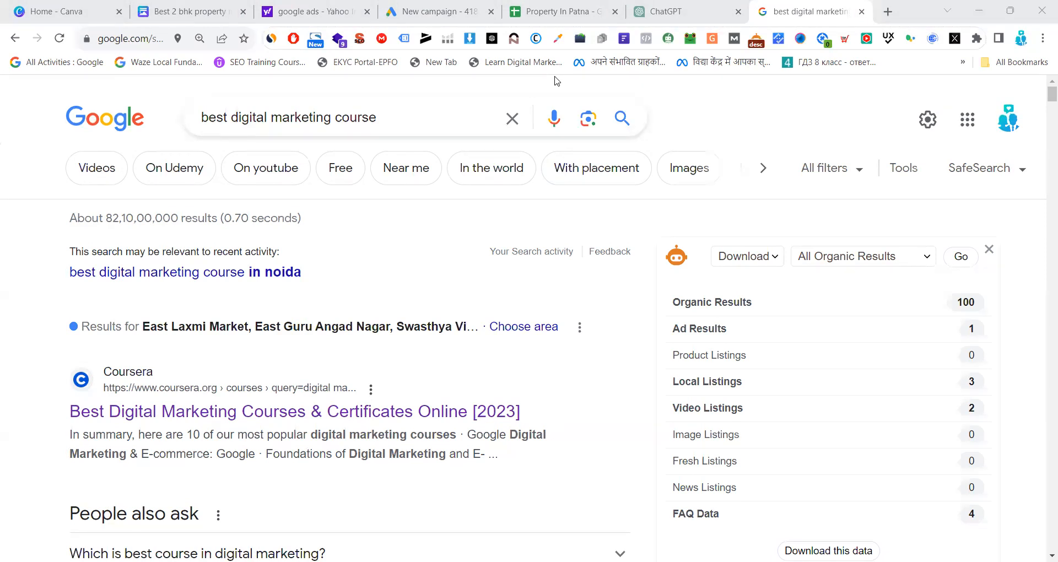
# Switch to the browser window with the "digital marketing course" results and highlight the query and the first sponsored headline
pyautogui.hotkey('alt', 'Tab')
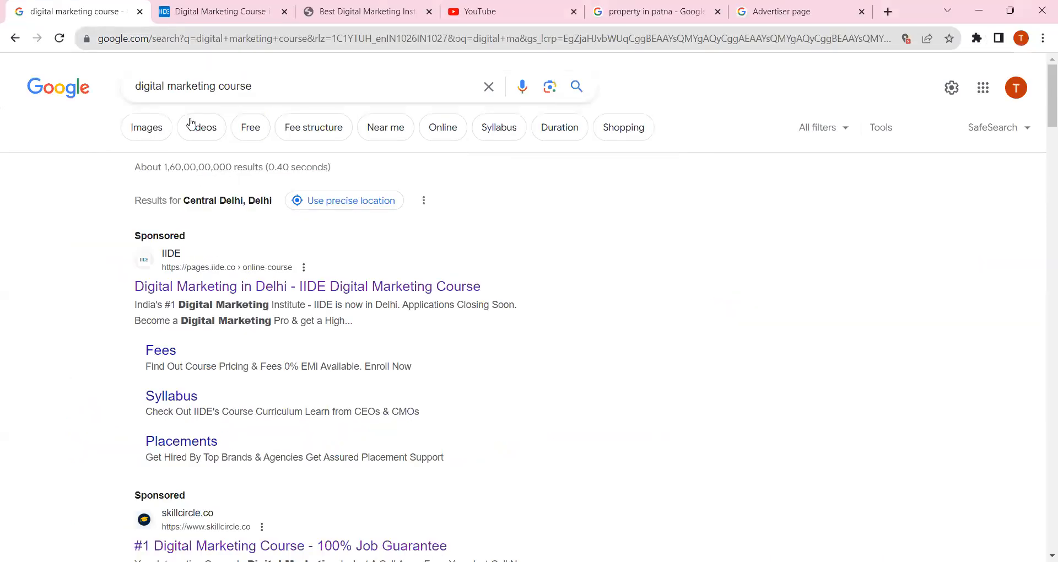
pyautogui.moveTo(262, 86); pyautogui.dragTo(104, 113)
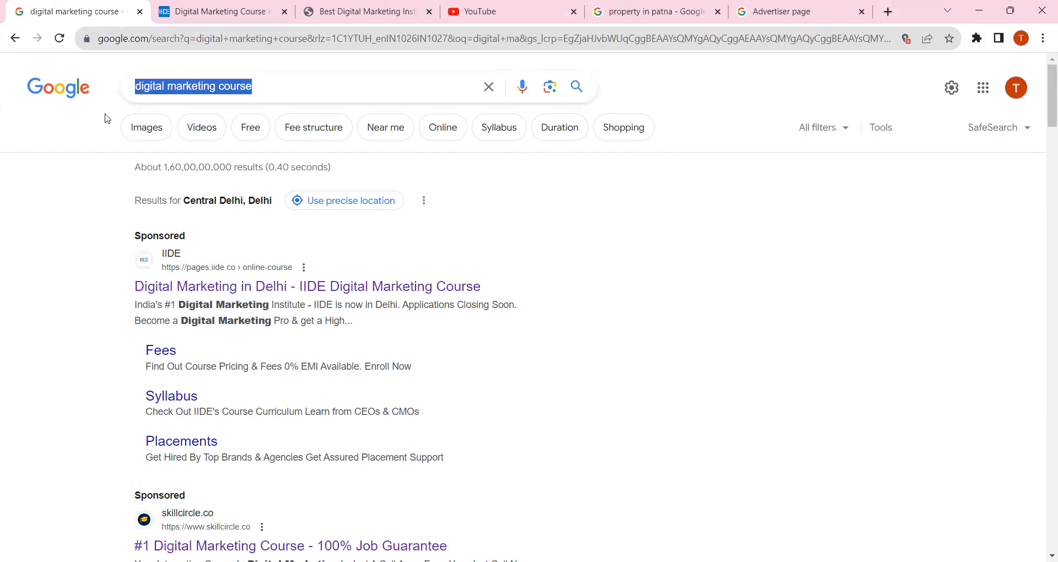
pyautogui.click(37, 255)
pyautogui.moveTo(134, 286); pyautogui.dragTo(546, 305)
pyautogui.click(813, 266)
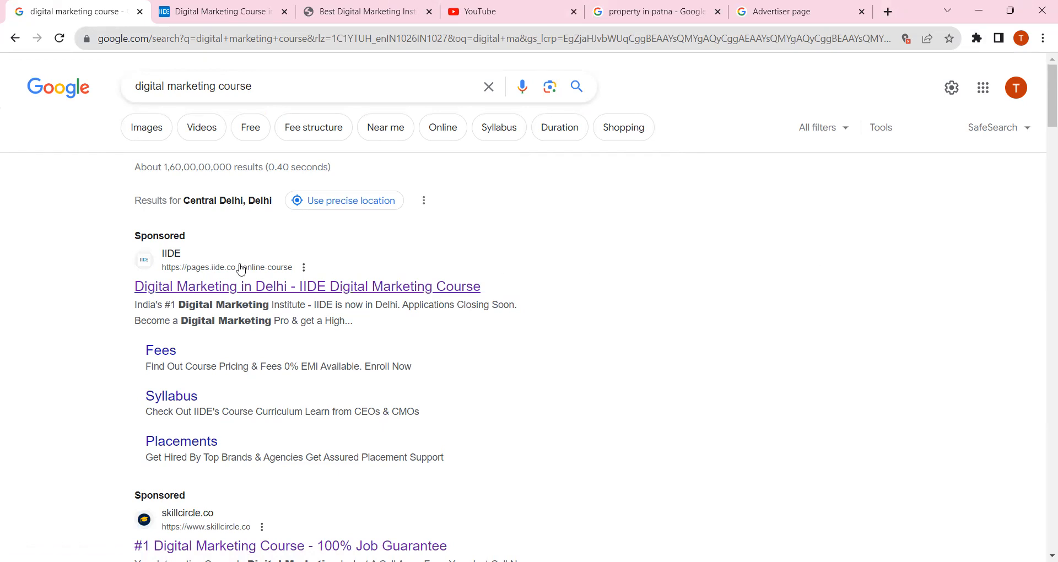
# Examine the headline and description of the sponsored IIDE search ad by highlighting their text
pyautogui.moveTo(105, 290); pyautogui.dragTo(532, 297)
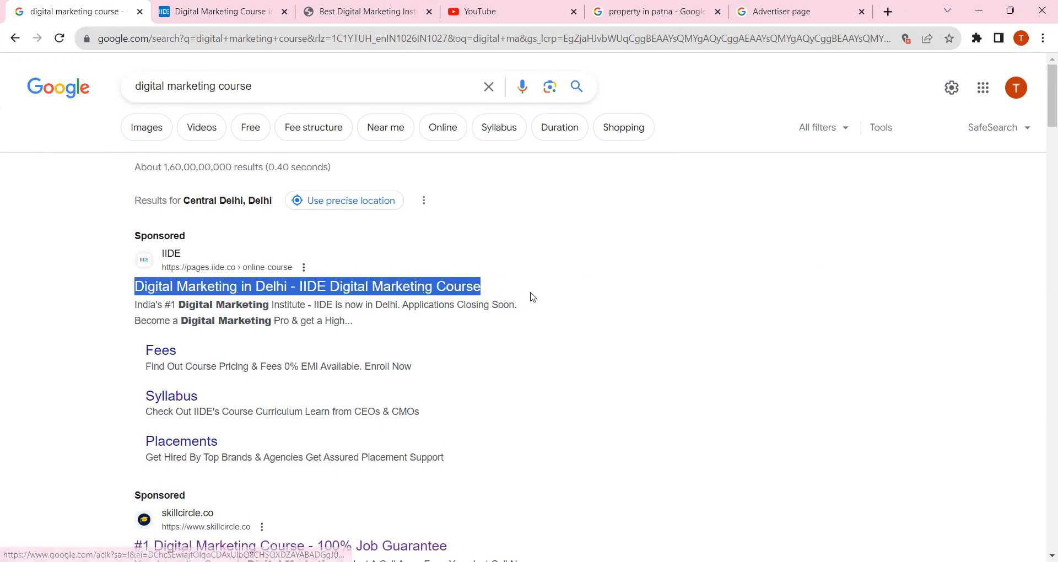
pyautogui.click(614, 272)
pyautogui.moveTo(357, 322); pyautogui.dragTo(706, 259)
pyautogui.click(707, 258)
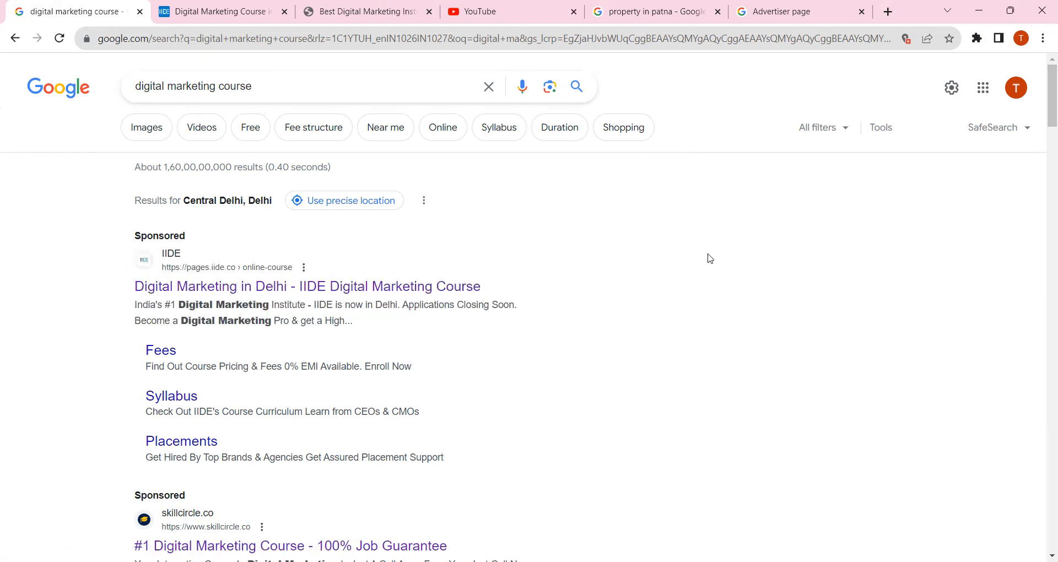
pyautogui.moveTo(512, 293); pyautogui.dragTo(590, 294)
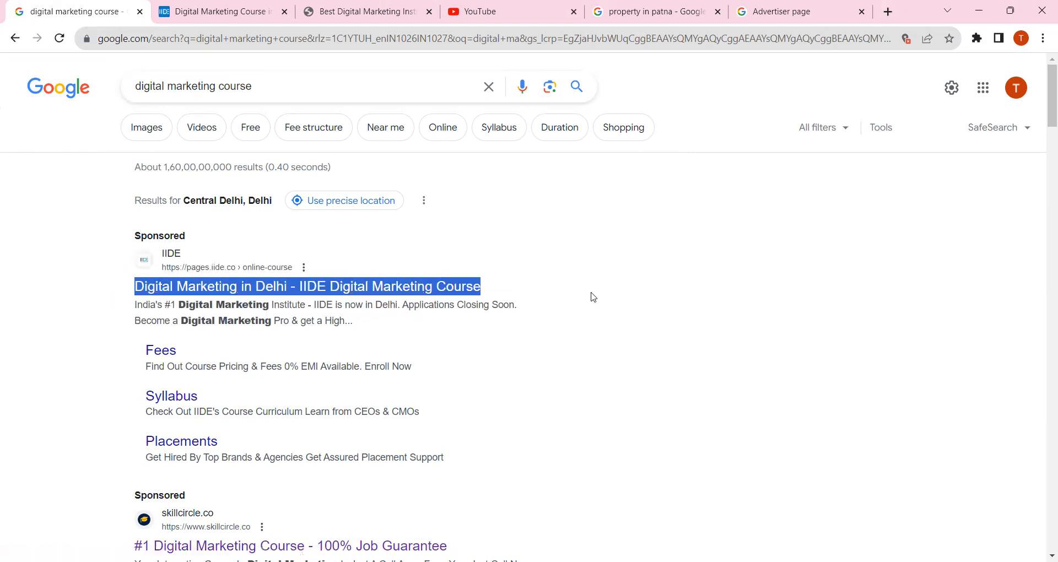
pyautogui.click(692, 277)
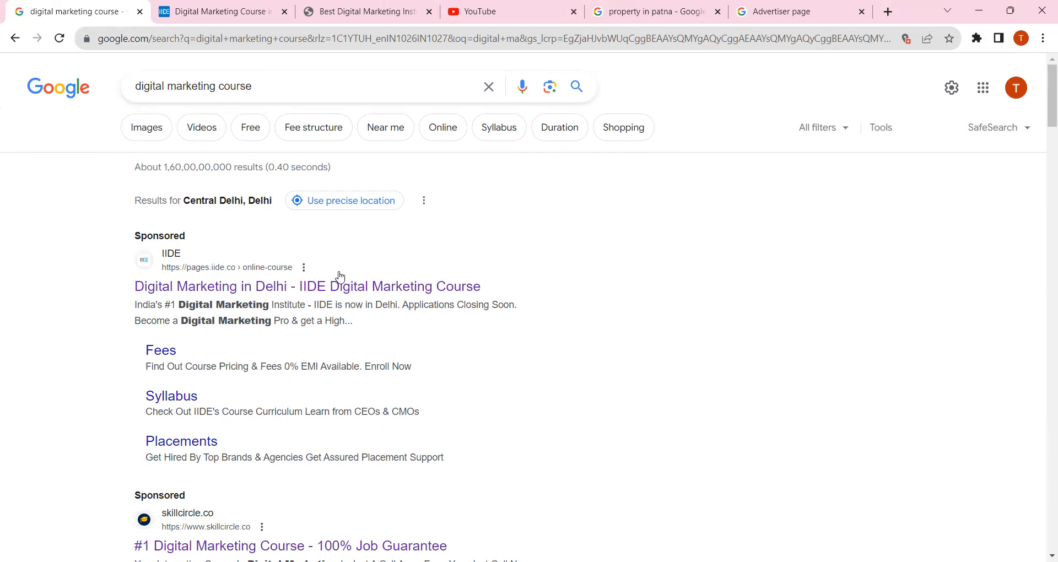
pyautogui.moveTo(113, 286); pyautogui.dragTo(545, 320)
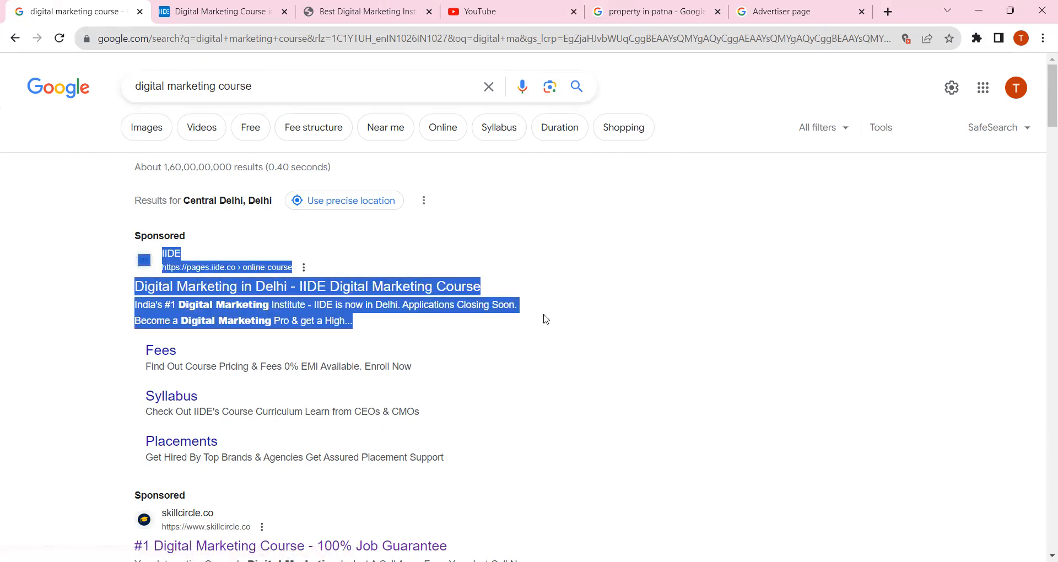
pyautogui.click(620, 275)
pyautogui.moveTo(367, 327); pyautogui.dragTo(106, 288)
pyautogui.click(56, 264)
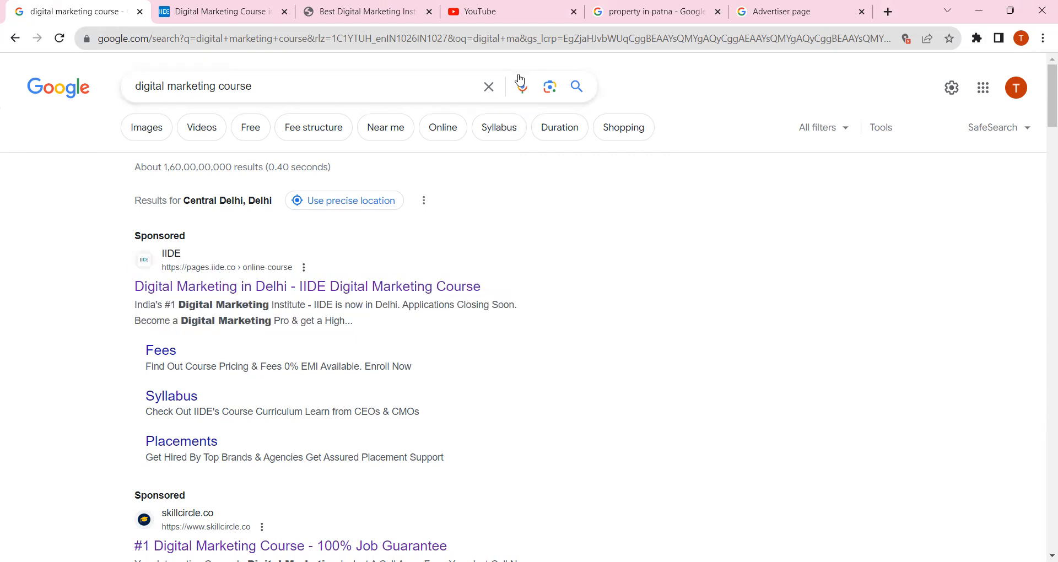
# Examine the headline of the sponsored skillcircle.co ad further down the results
pyautogui.scroll(-5, 399, 292)
pyautogui.moveTo(105, 245); pyautogui.dragTo(559, 278)
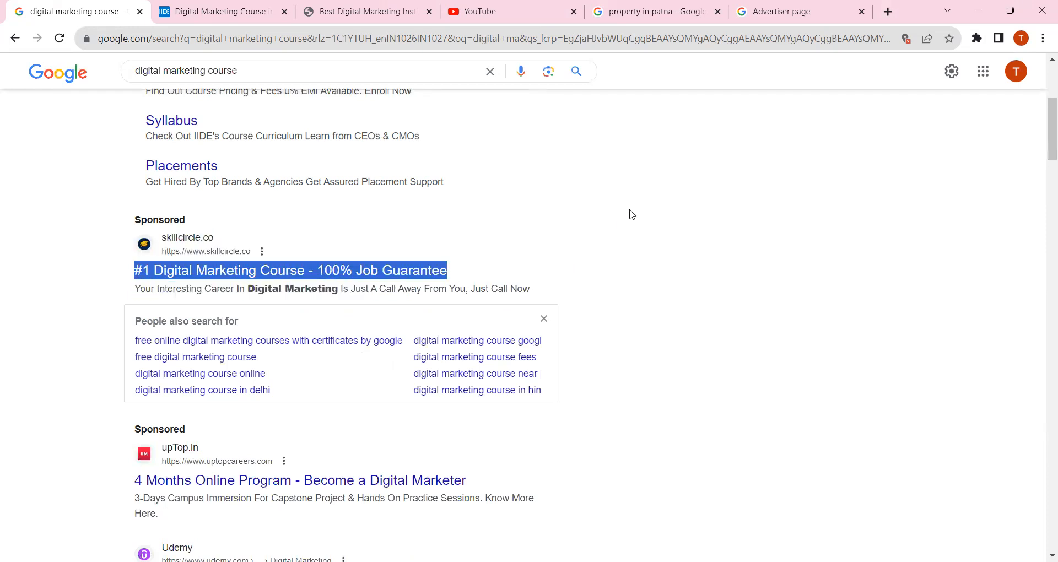
pyautogui.click(648, 193)
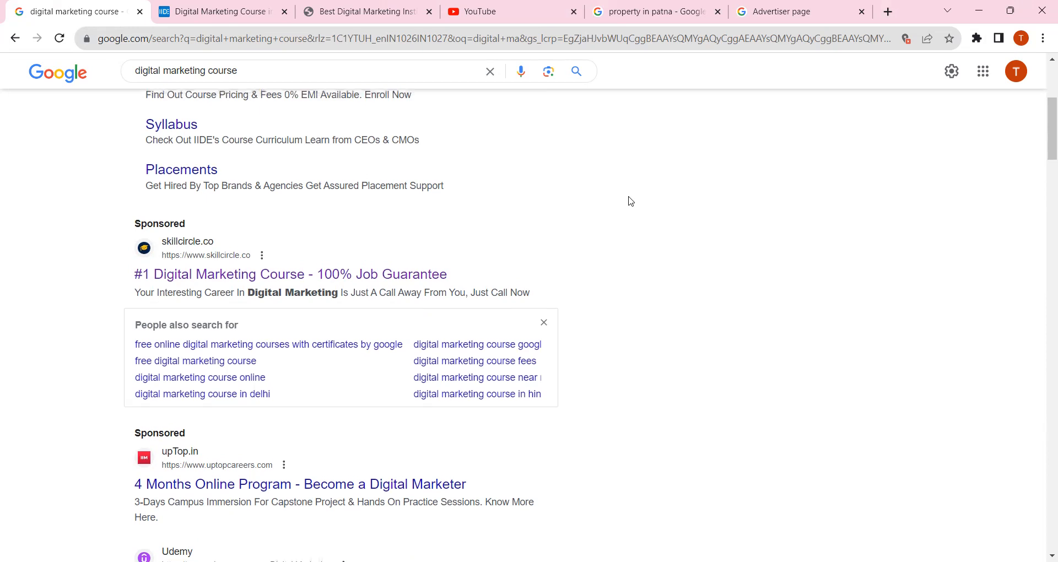
pyautogui.scroll(5, 565, 80)
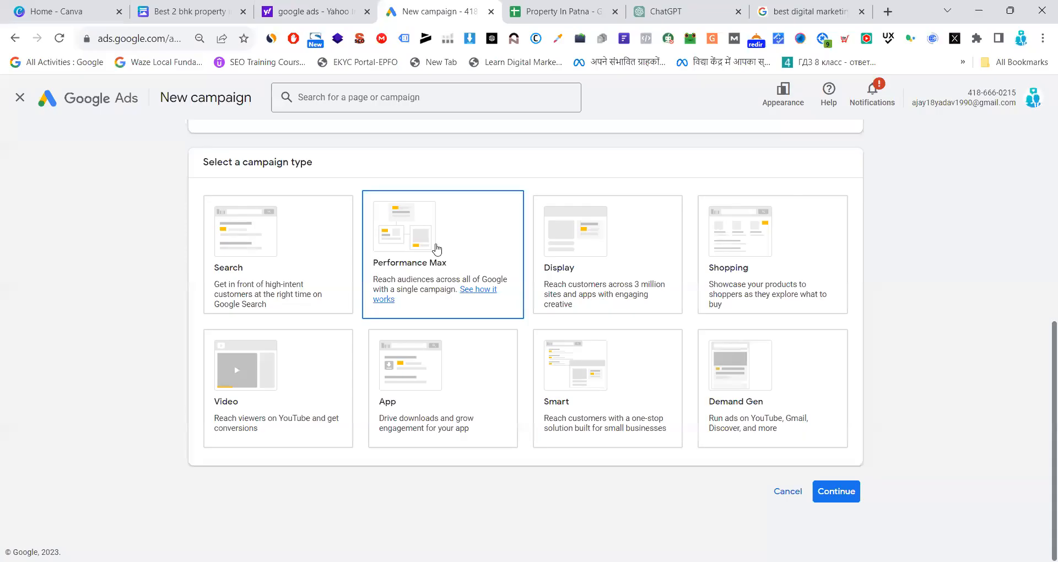
# Point out the Display campaign type in Google Ads and open liesmug.com in the Google search tab
pyautogui.click(585, 246)
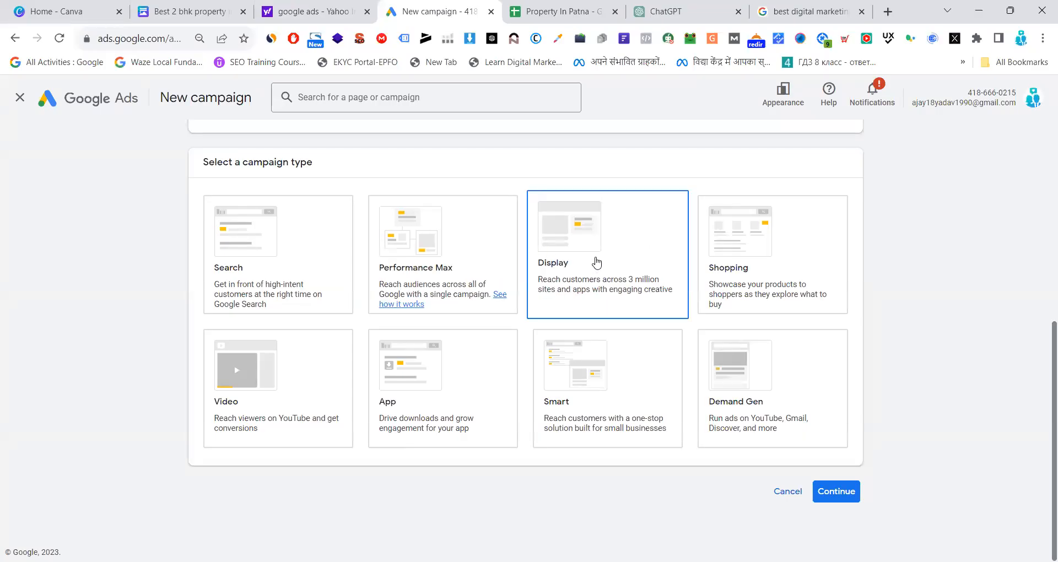
pyautogui.click(810, 12)
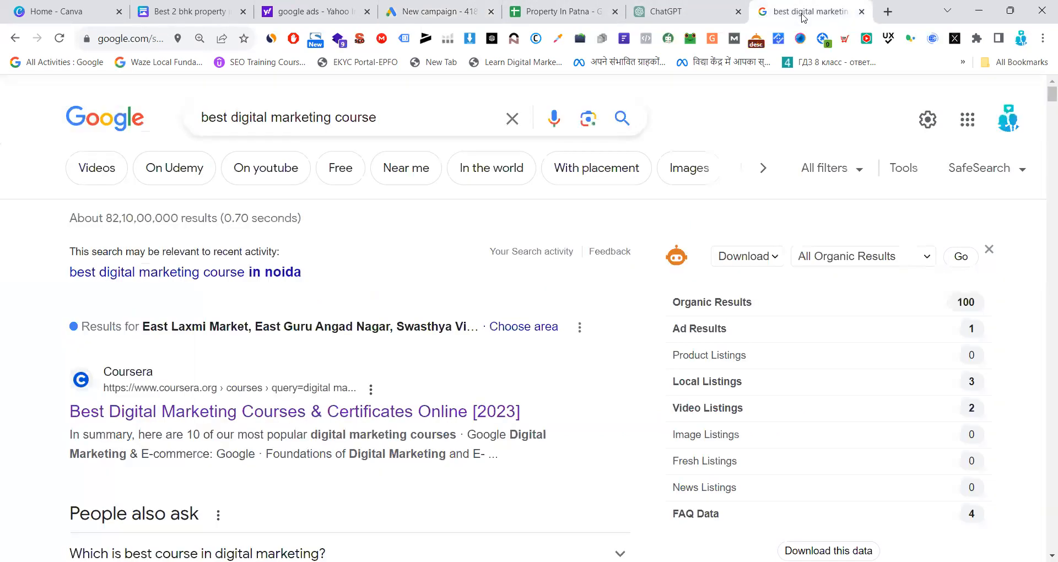
pyautogui.click(134, 41)
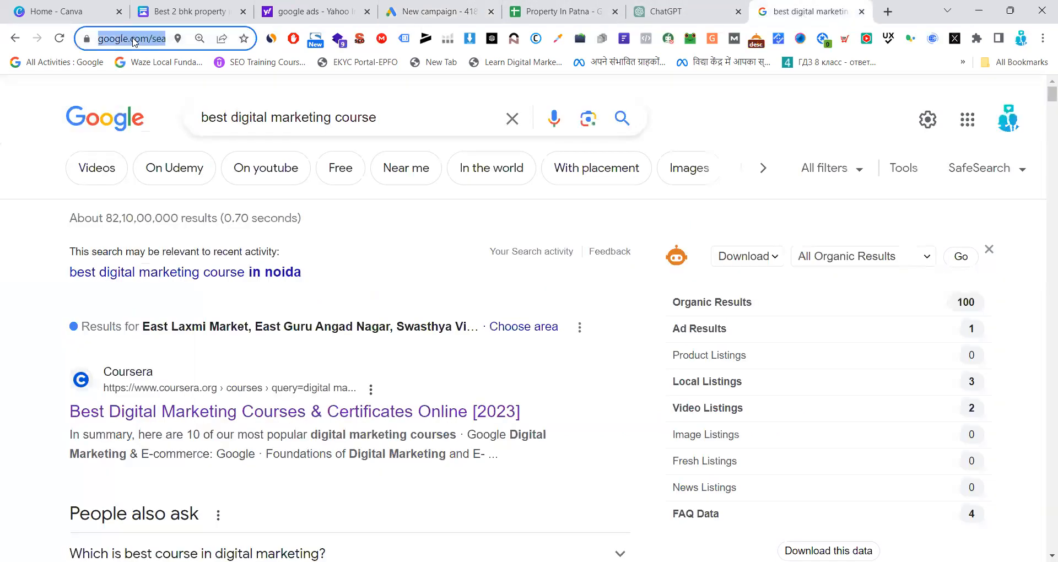
pyautogui.write('lies')
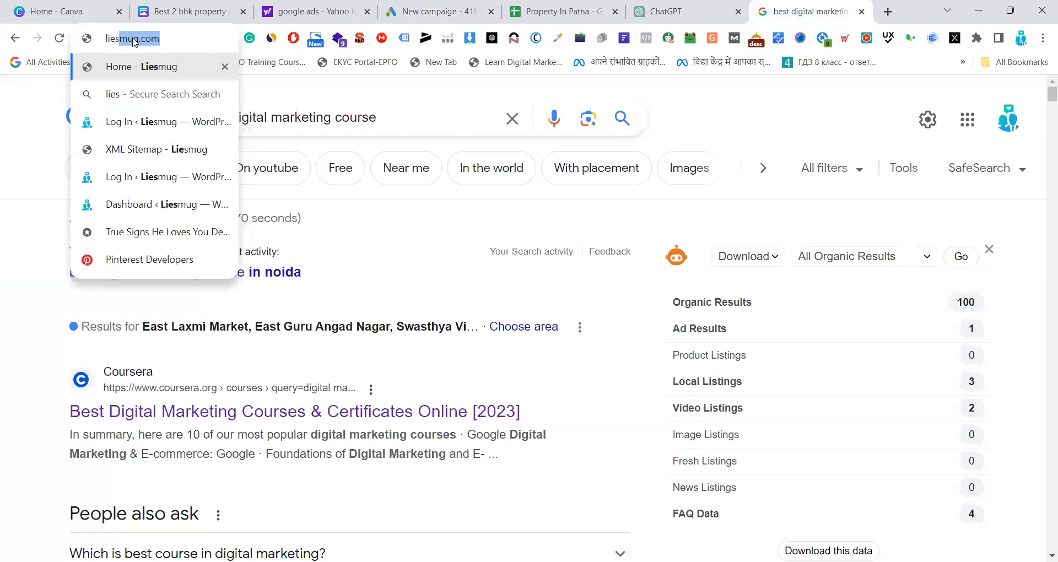
pyautogui.write('mug.')
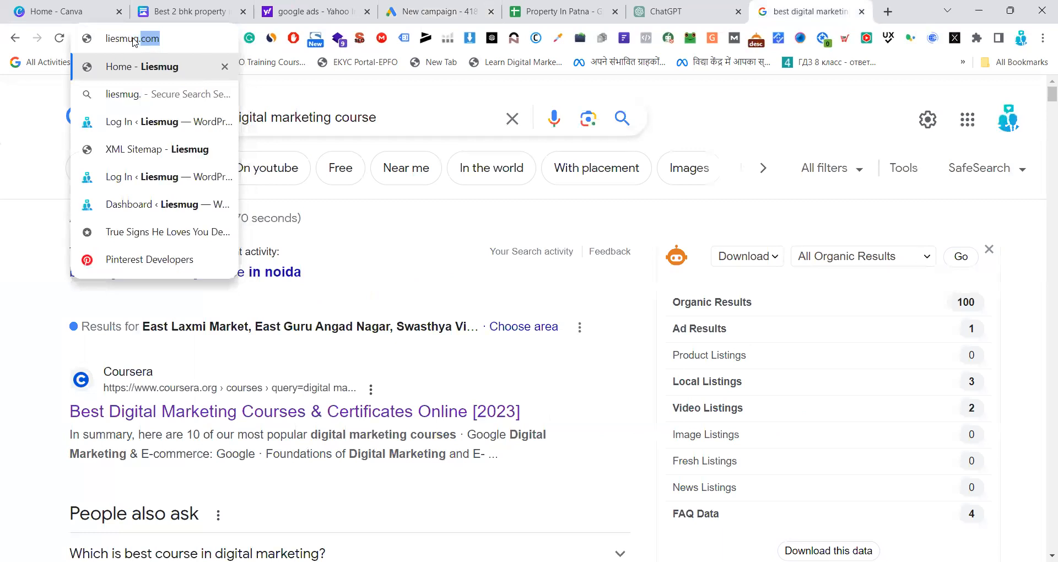
pyautogui.press('Return')
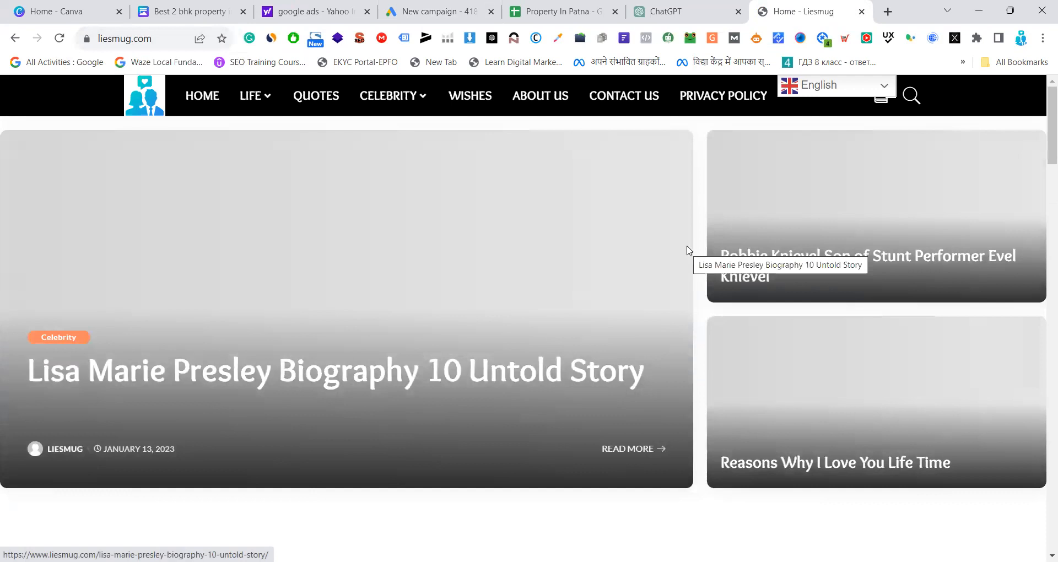
# Look through the Liesmug home page for the display ads placed beside and below the blog posts
pyautogui.scroll(-4, 688, 252)
pyautogui.scroll(-1, 688, 252)
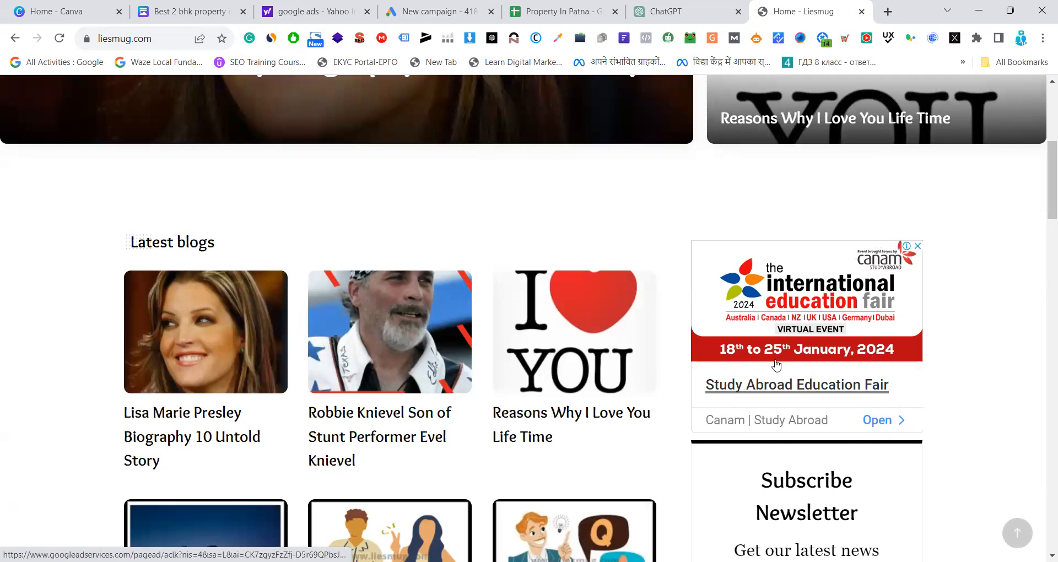
pyautogui.scroll(-5, 947, 309)
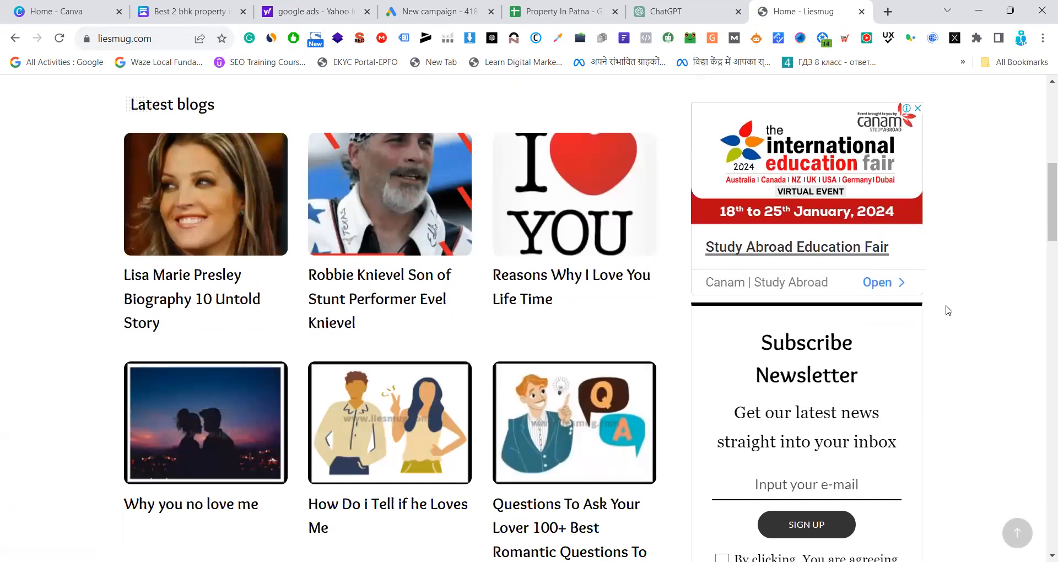
pyautogui.scroll(-15, 947, 310)
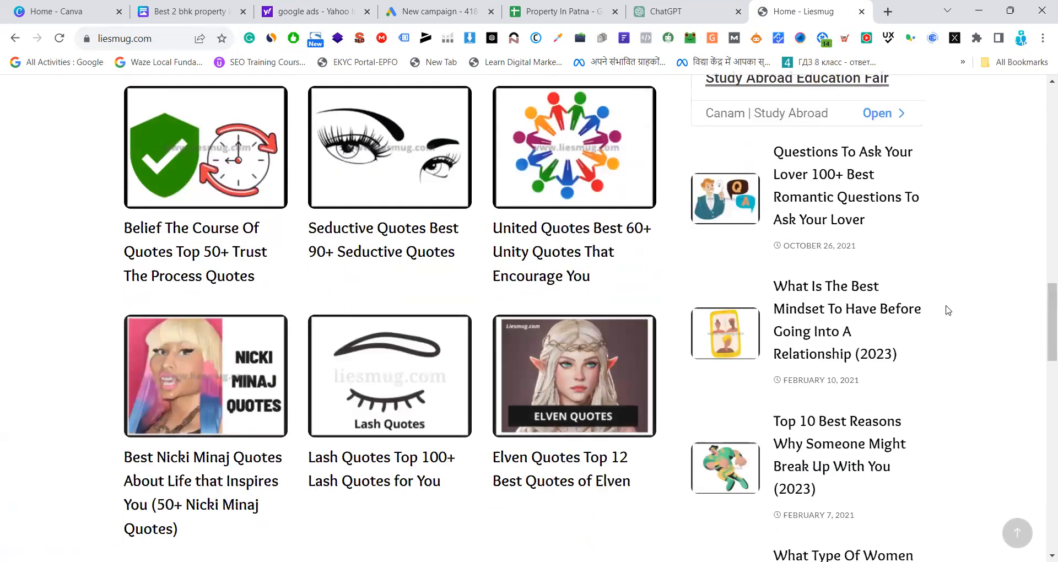
pyautogui.scroll(-8, 947, 310)
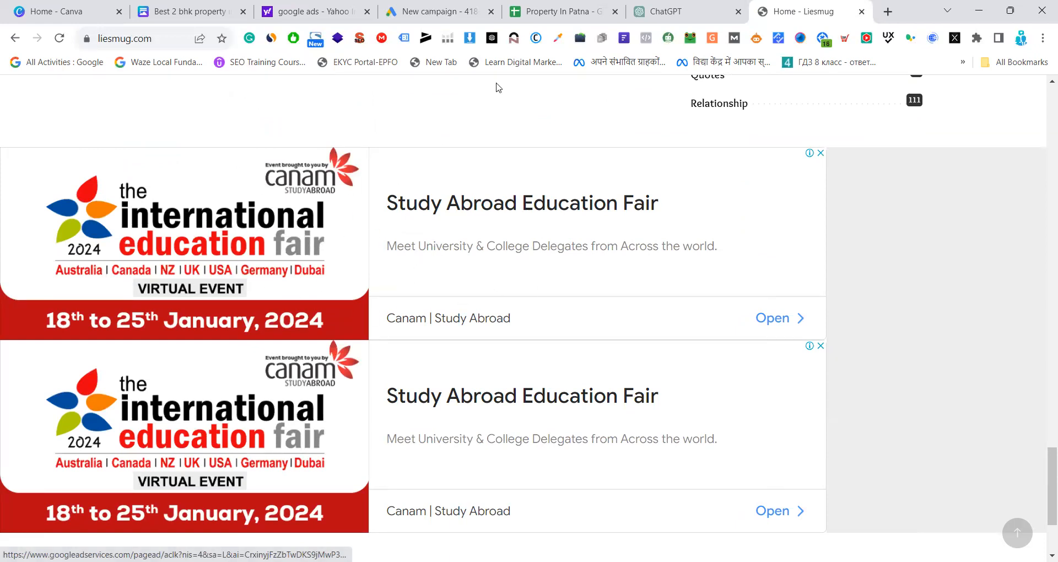
# Point out the Shopping campaign type in Google Ads, and search Google for "shoes" in the other browser window
pyautogui.click(473, 14)
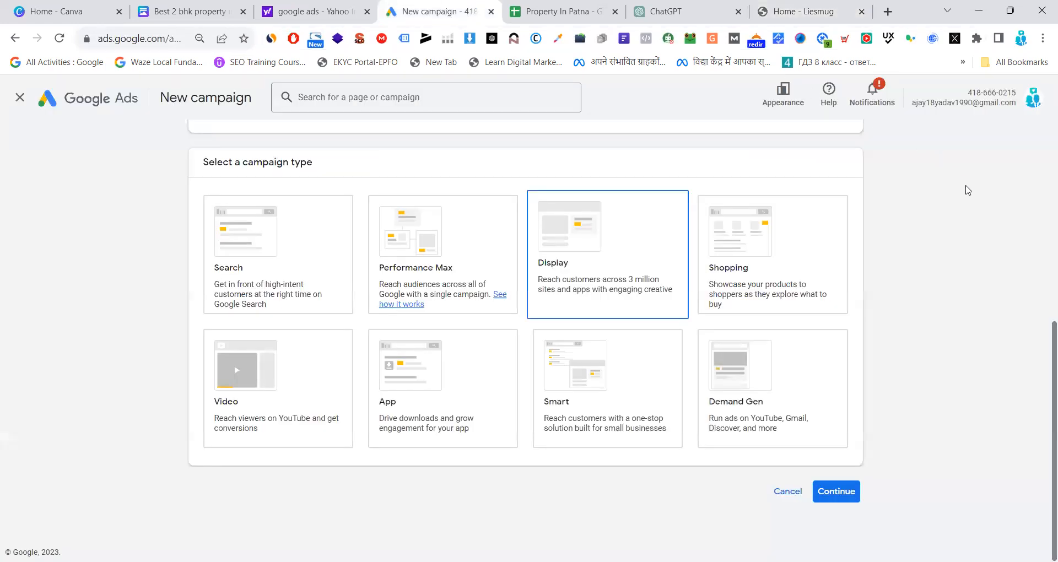
pyautogui.click(764, 247)
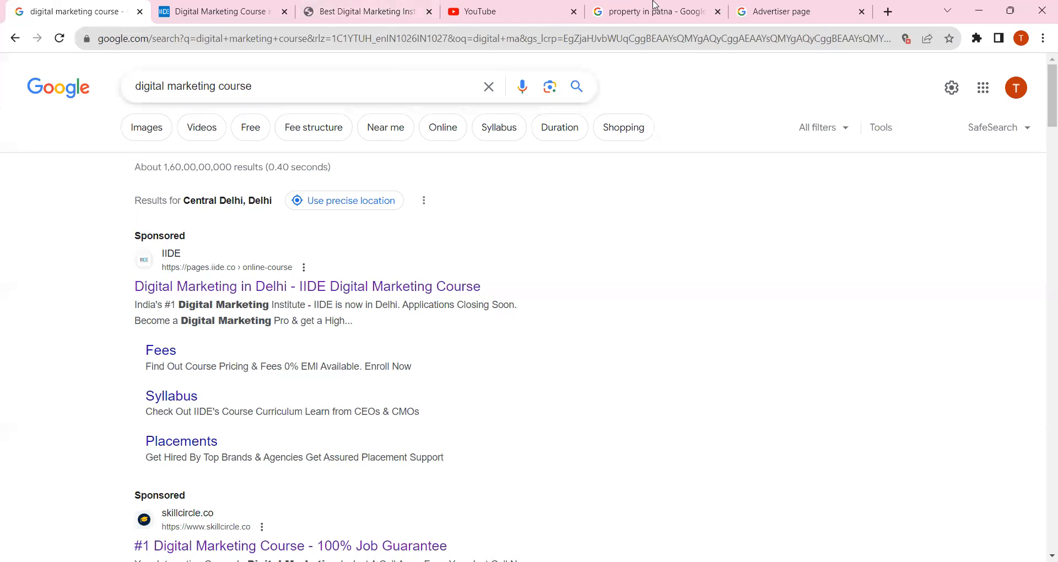
pyautogui.click(654, 6)
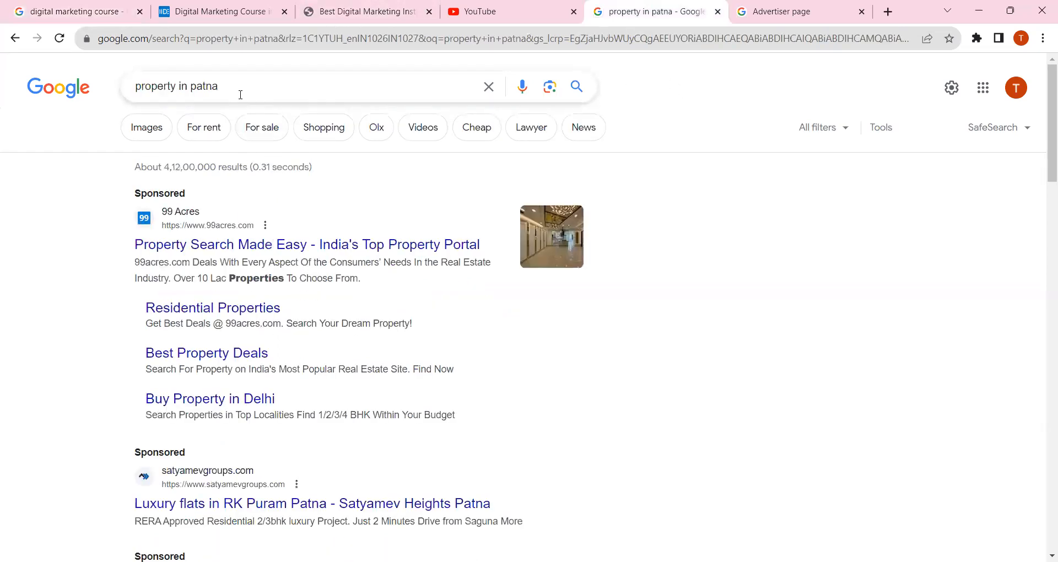
pyautogui.moveTo(240, 95); pyautogui.dragTo(111, 82)
pyautogui.write('shoes')
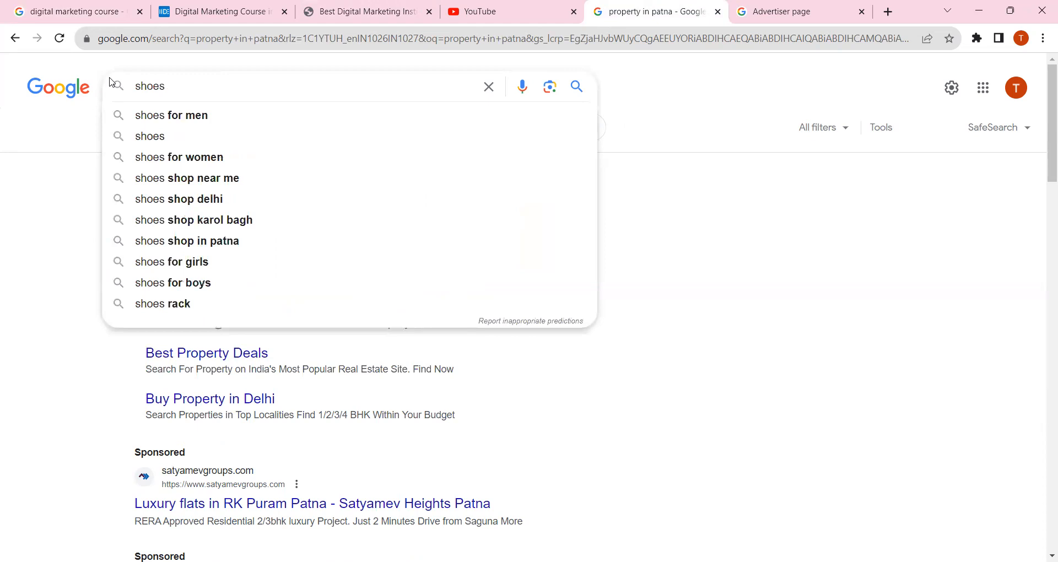
pyautogui.press('Return')
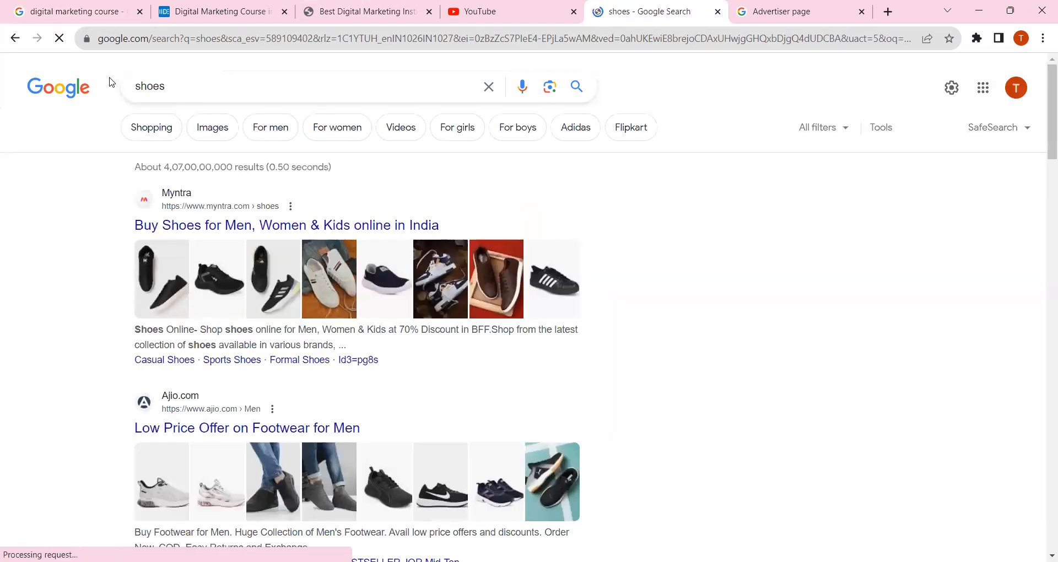
# Examine the Popular products listings in the shoes results, including the Campus Men Oxyfit Walking Shoes card
pyautogui.scroll(-10, 611, 272)
pyautogui.scroll(4, 613, 271)
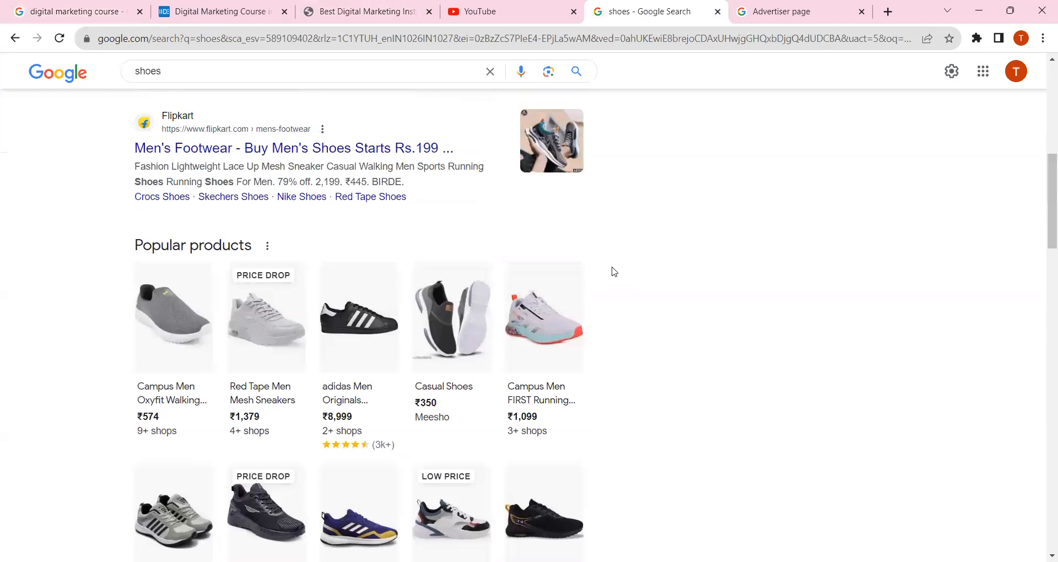
pyautogui.scroll(-1, 612, 271)
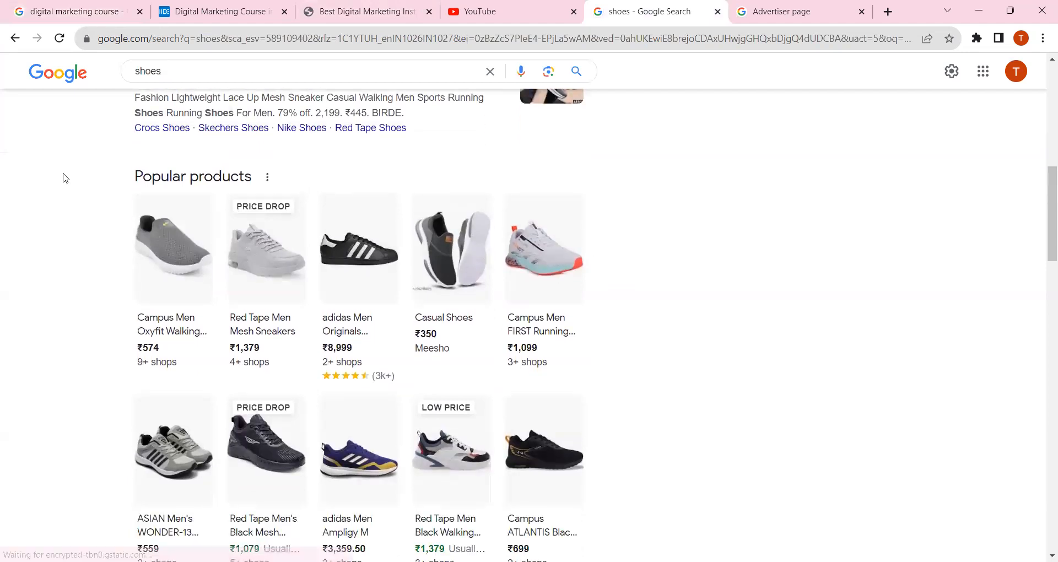
pyautogui.moveTo(149, 241)
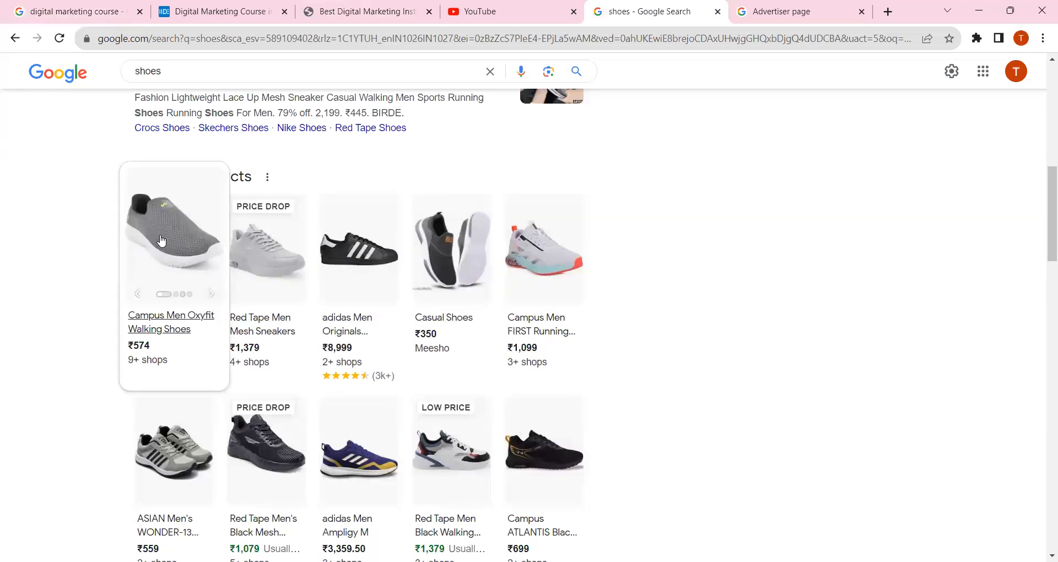
# Select the App campaign type in Google Ads to view its subtypes, and clear the selection again
pyautogui.scroll(-2, 573, 281)
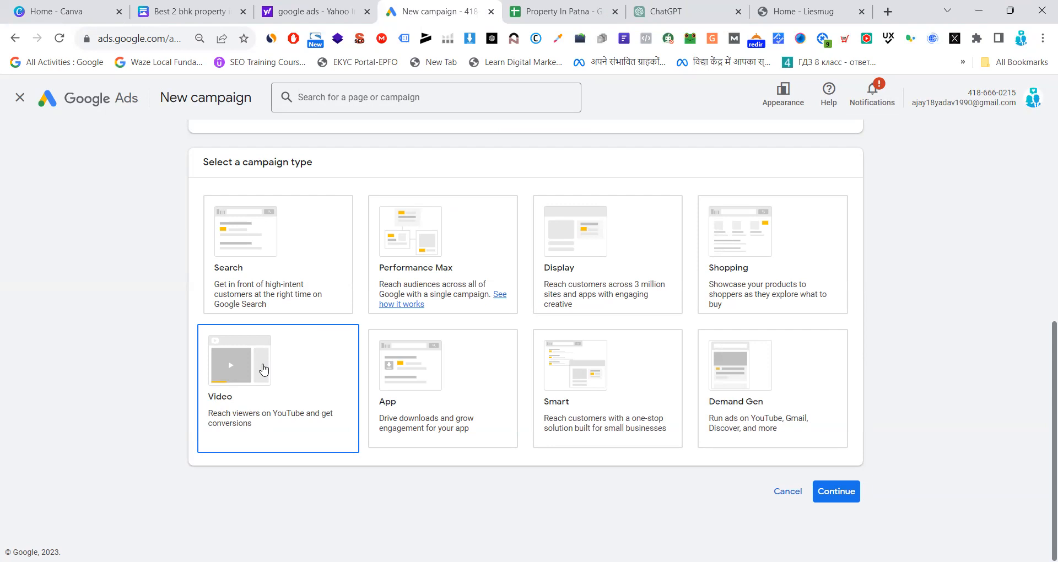
pyautogui.click(450, 375)
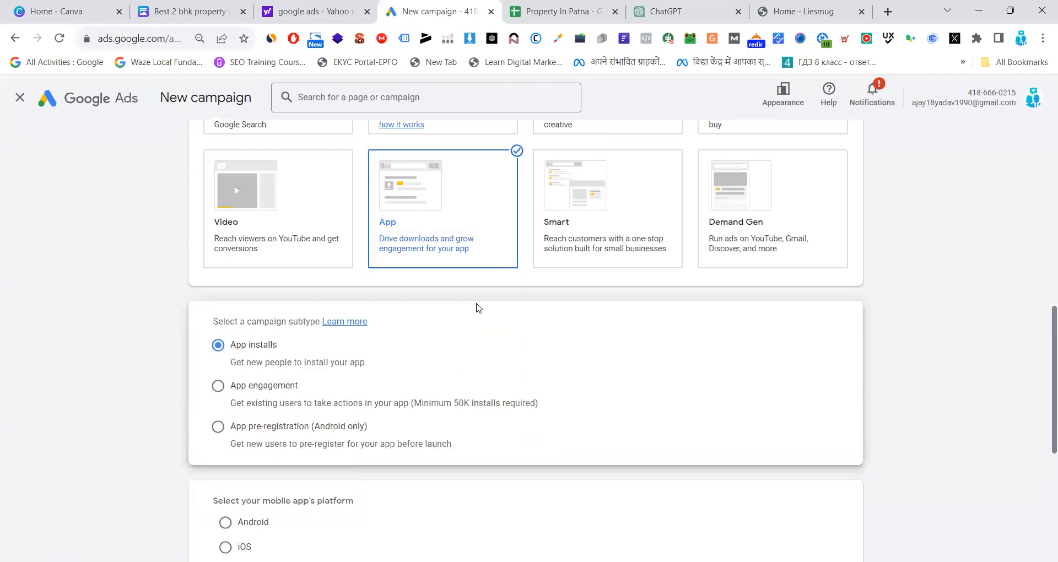
pyautogui.scroll(3, 474, 331)
pyautogui.click(523, 364)
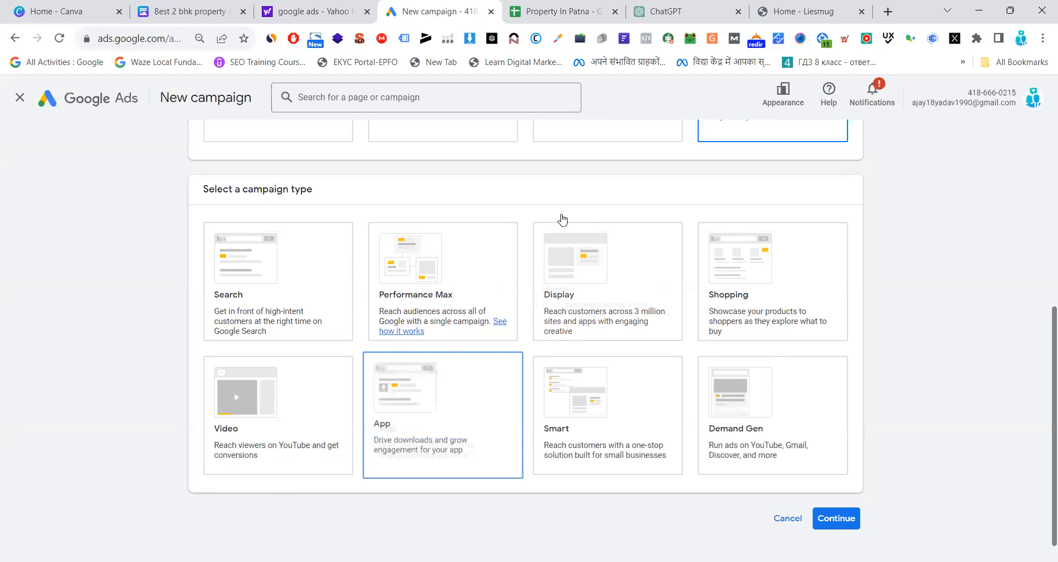
pyautogui.scroll(2, 562, 220)
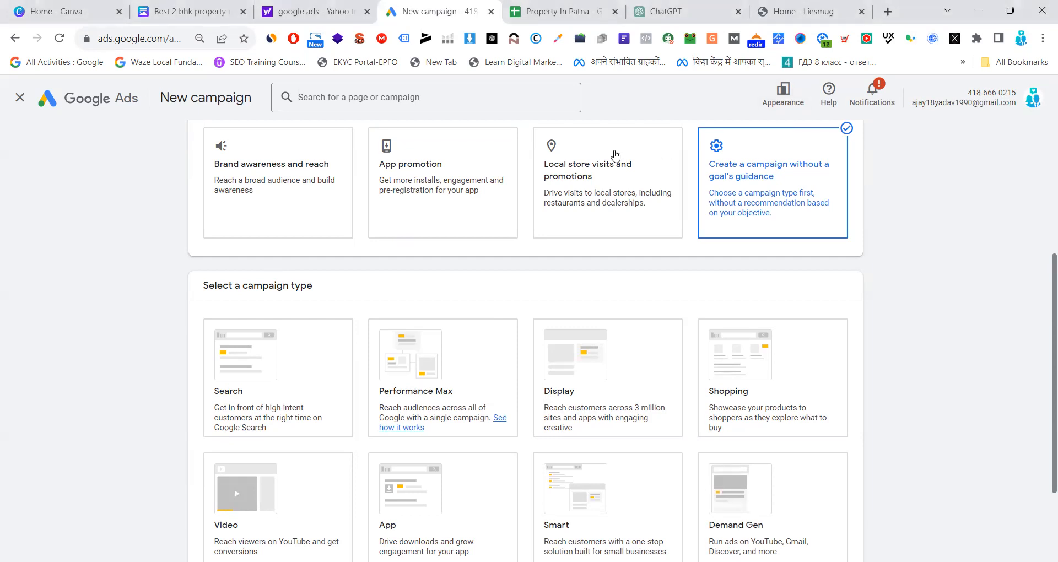
# Point out the App and Smart campaign types among the campaign type cards
pyautogui.scroll(-2, 960, 279)
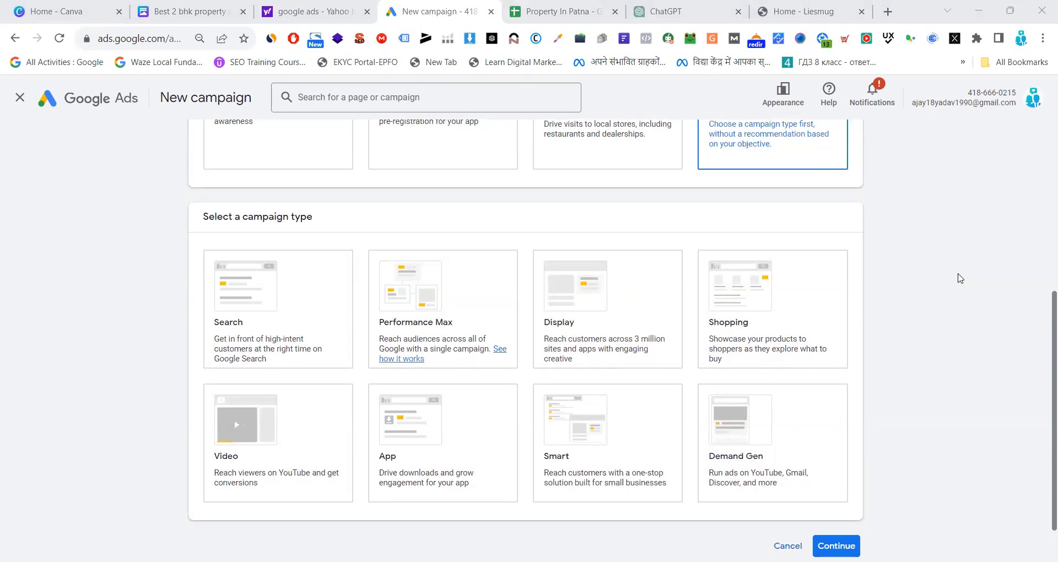
pyautogui.click(471, 455)
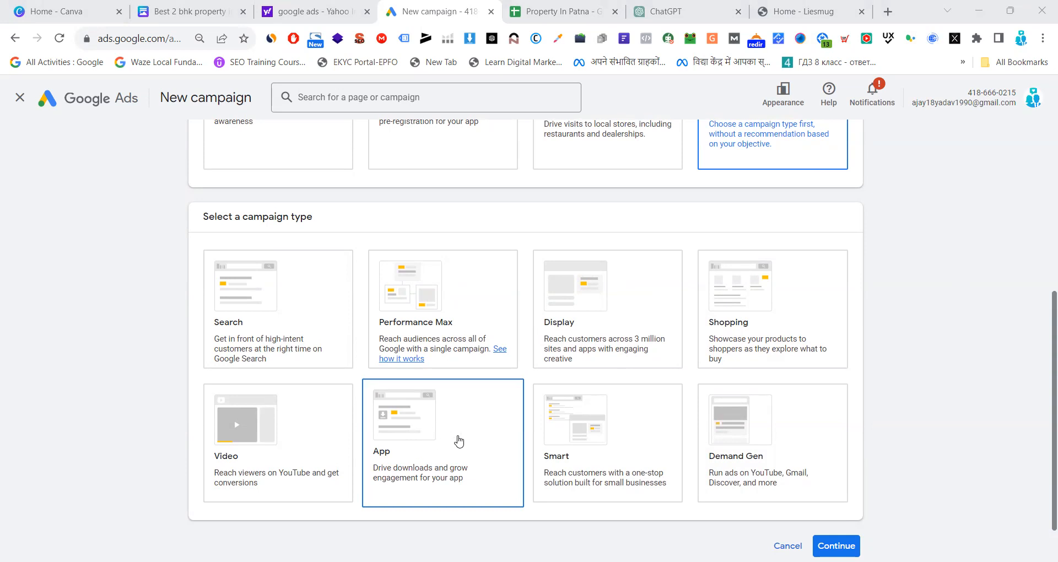
pyautogui.click(586, 439)
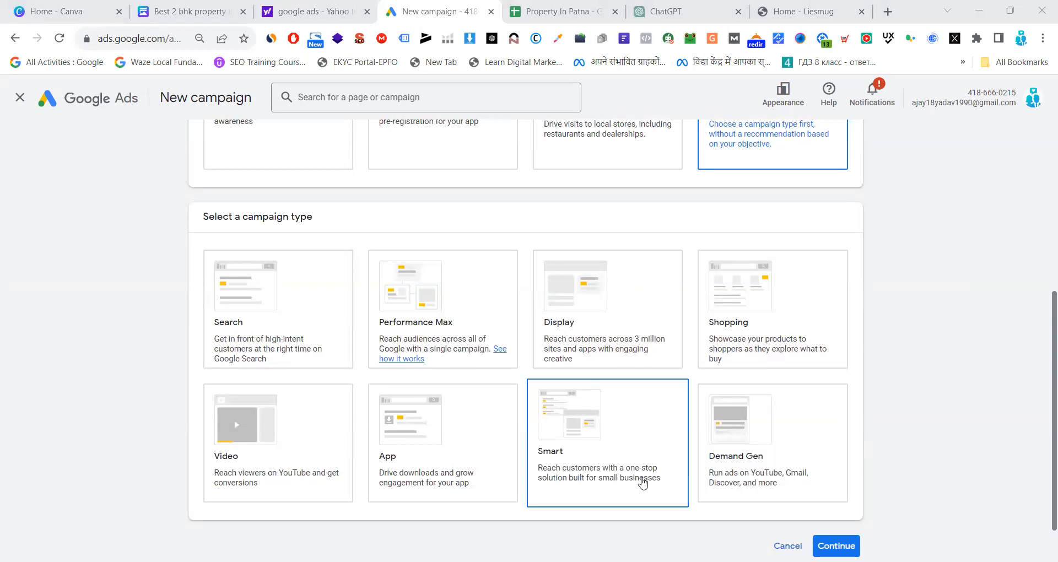
pyautogui.click(597, 476)
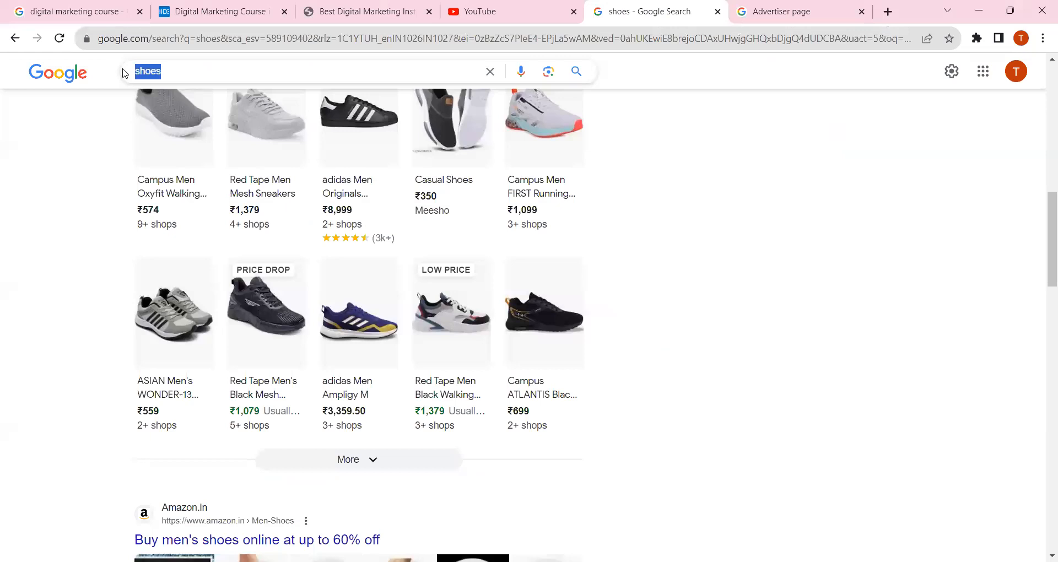
# Switch to the other browser window and search Google for "dental clinic near me"
pyautogui.write('denat')
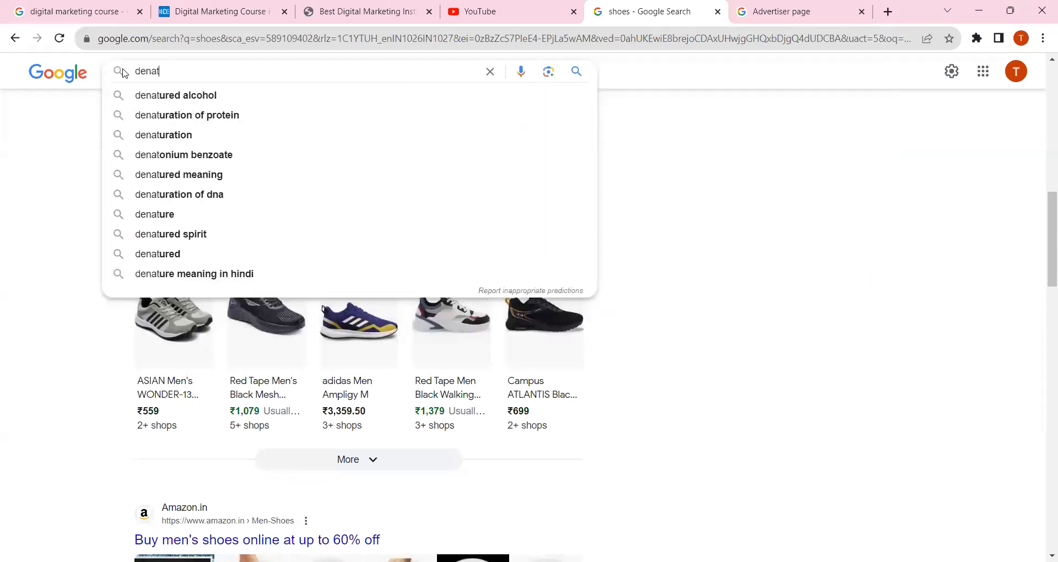
pyautogui.press('BackSpace')
pyautogui.press('BackSpace')
pyautogui.write('tal clinic neae')
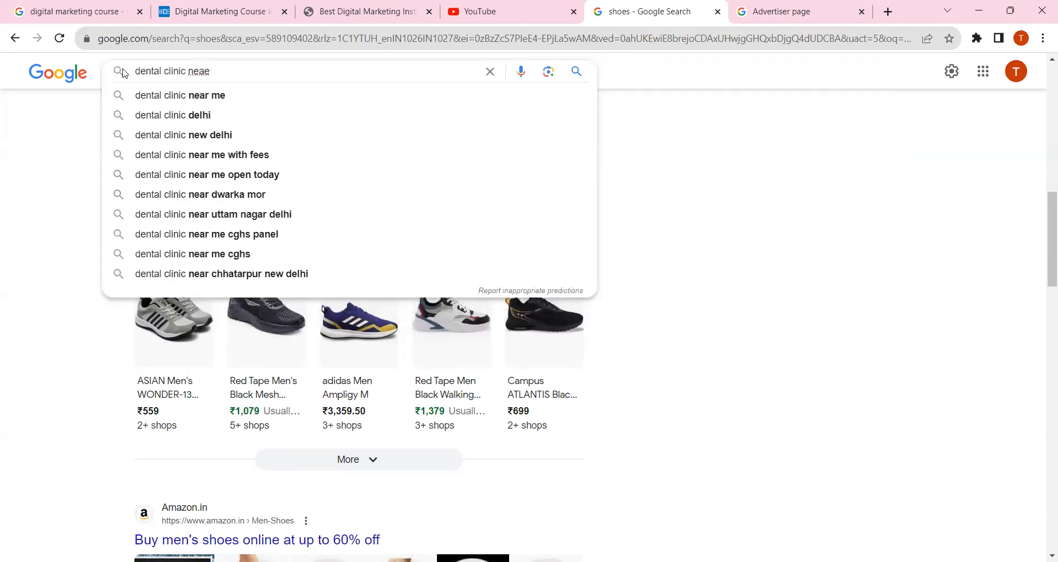
pyautogui.click(149, 96)
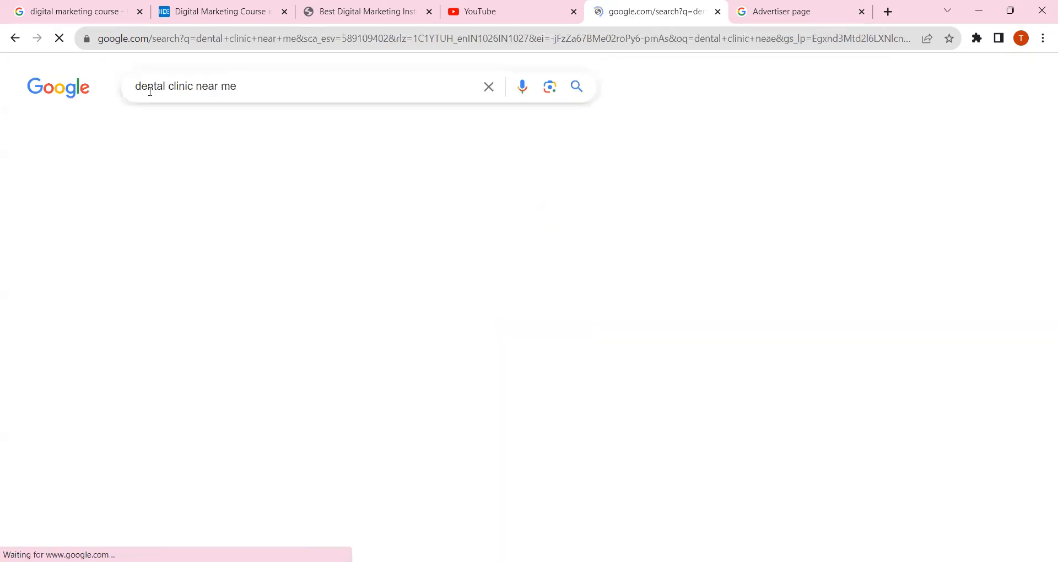
# Open the full list of dental clinic places and point out the Sponsored labels on the first two listings
pyautogui.scroll(-5, 67, 217)
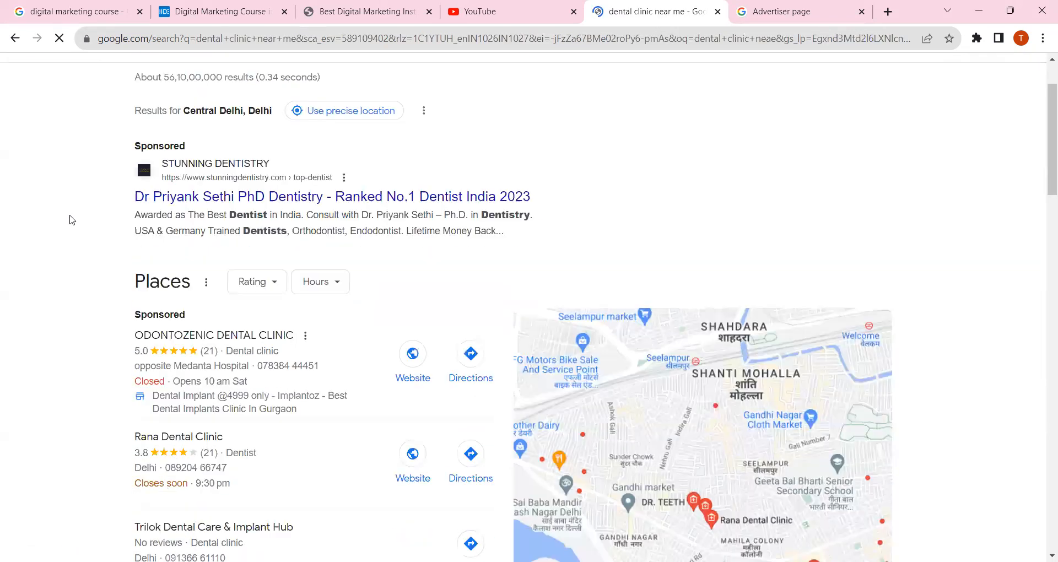
pyautogui.click(337, 464)
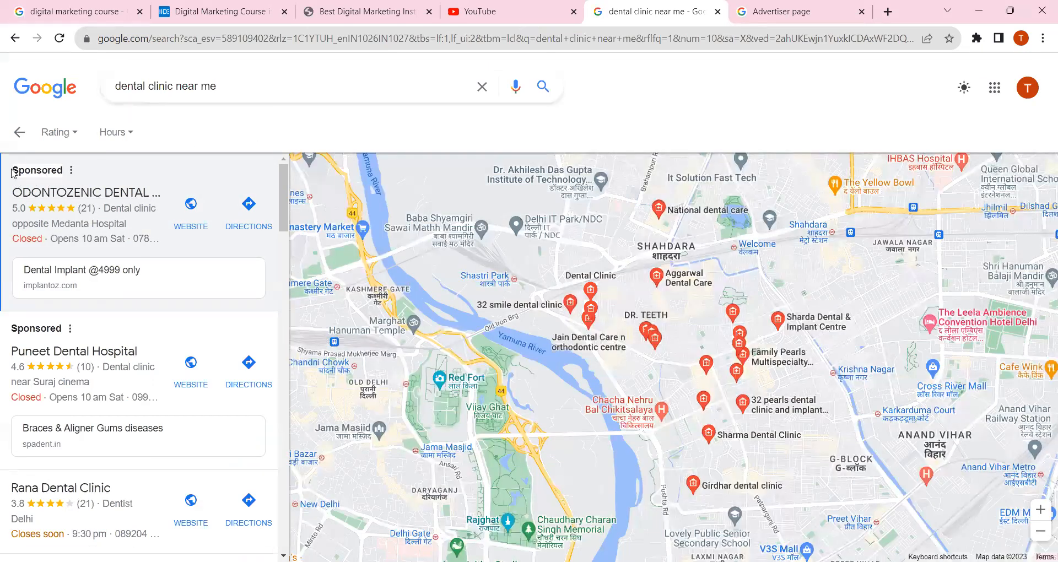
pyautogui.moveTo(62, 164); pyautogui.dragTo(1, 165)
pyautogui.moveTo(10, 332)
pyautogui.mouseDown()
pyautogui.moveTo(63, 330)
pyautogui.moveTo(1, 324)
pyautogui.mouseUp()
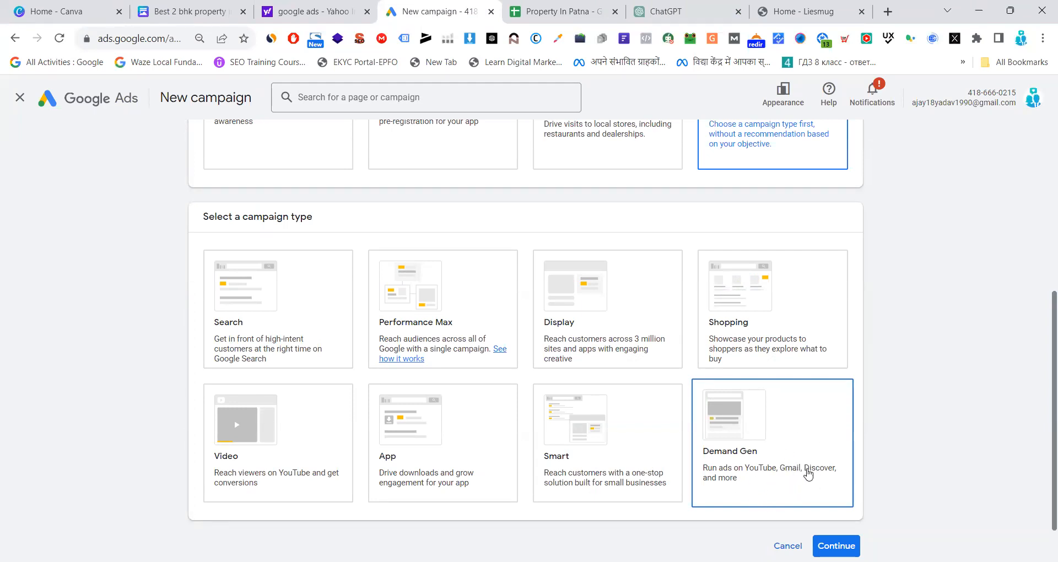
# Open Gmail in a new tab of the browser window that holds Google Ads
pyautogui.click(889, 11)
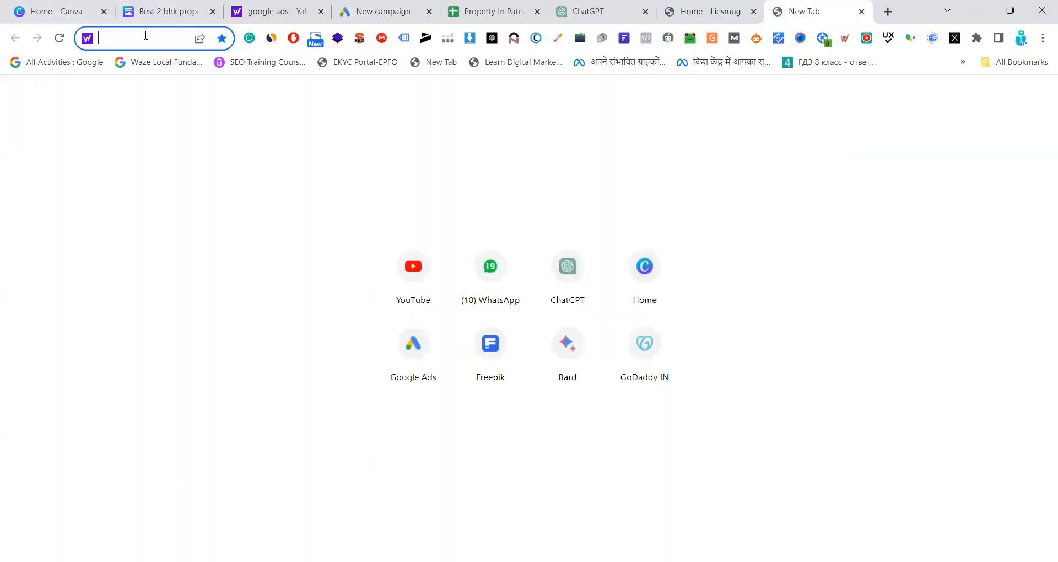
pyautogui.write('gmail')
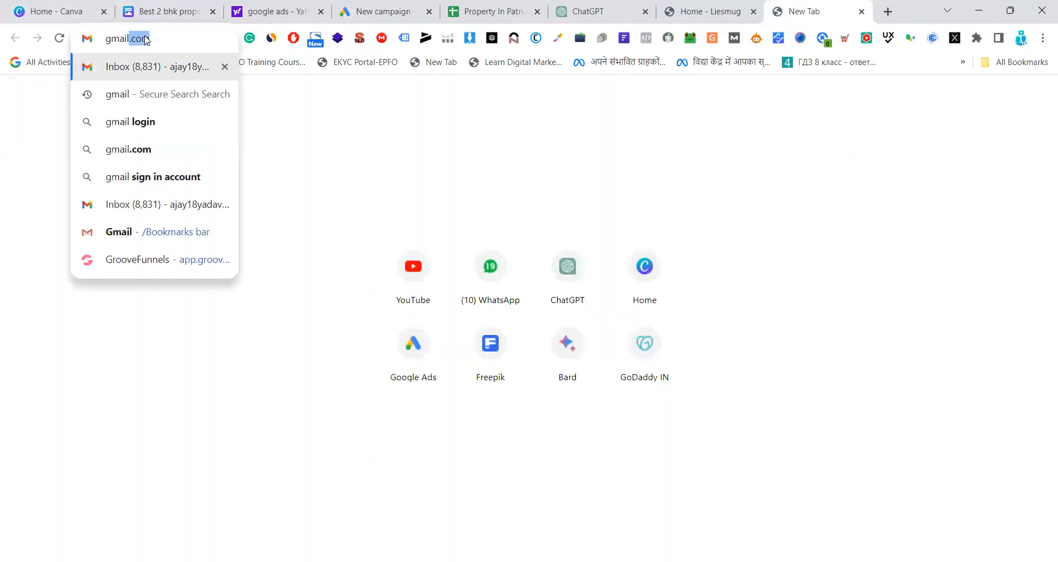
pyautogui.press('Return')
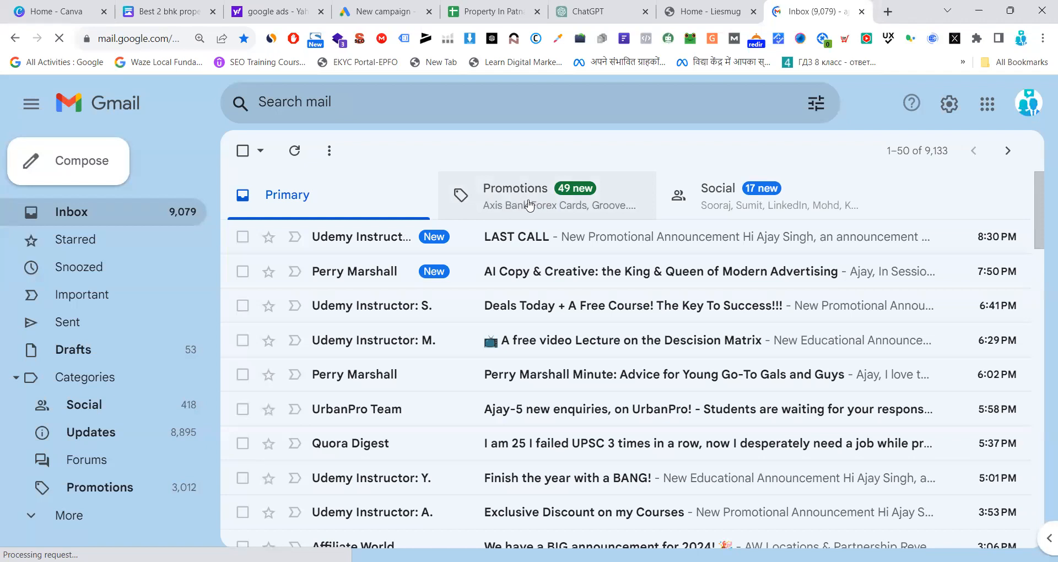
# Look through the Promotions and Social categories of the Gmail inbox as places where ads can run
pyautogui.click(527, 206)
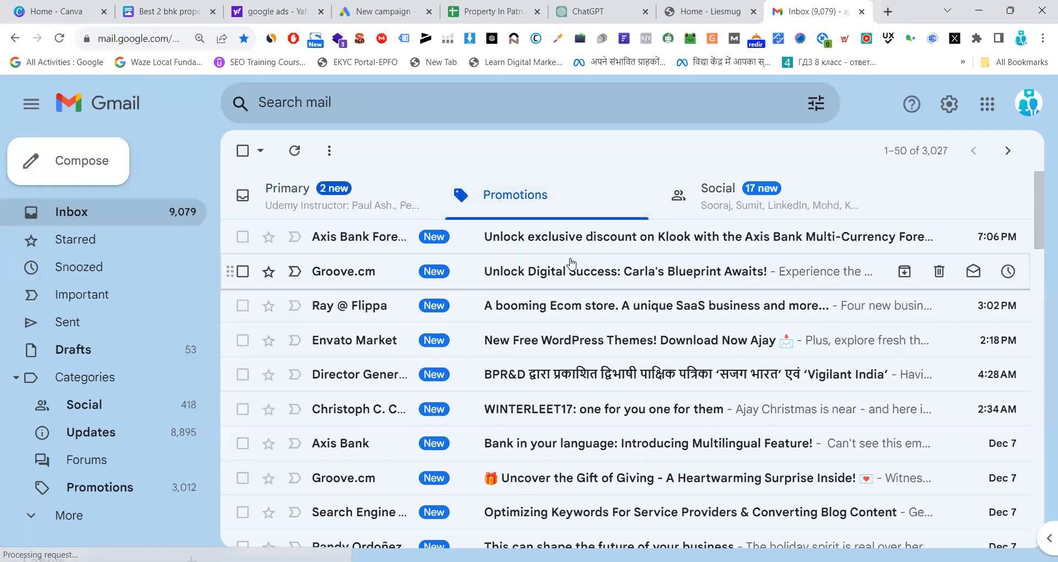
pyautogui.scroll(-6, 573, 360)
pyautogui.scroll(3, 573, 359)
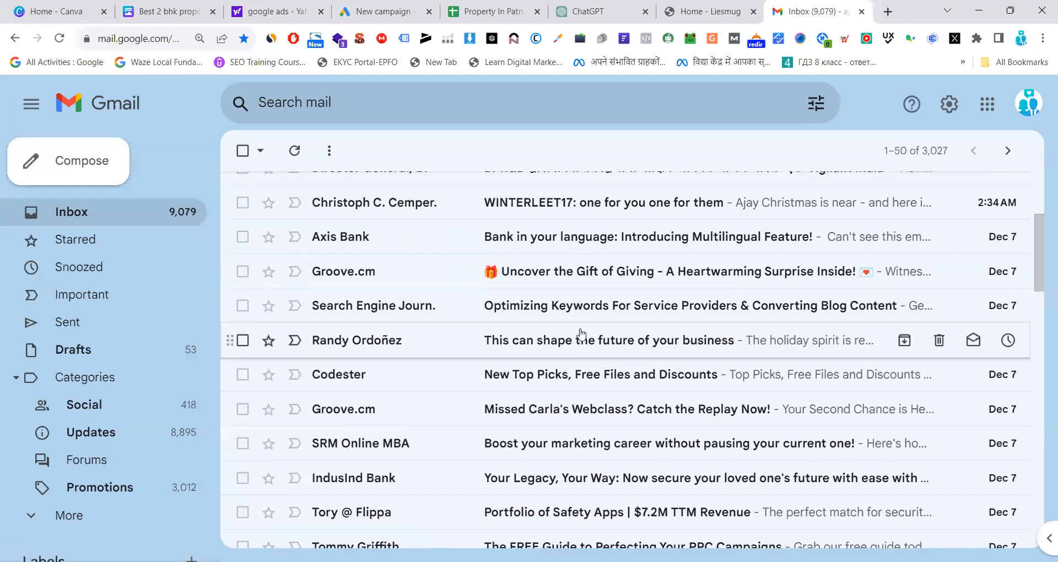
pyautogui.scroll(3, 581, 333)
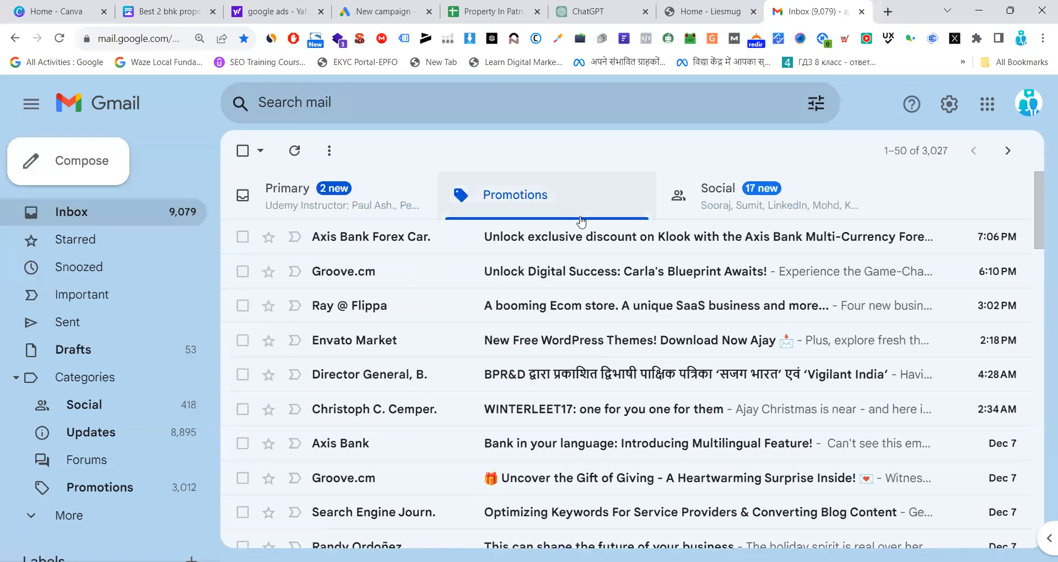
pyautogui.click(753, 196)
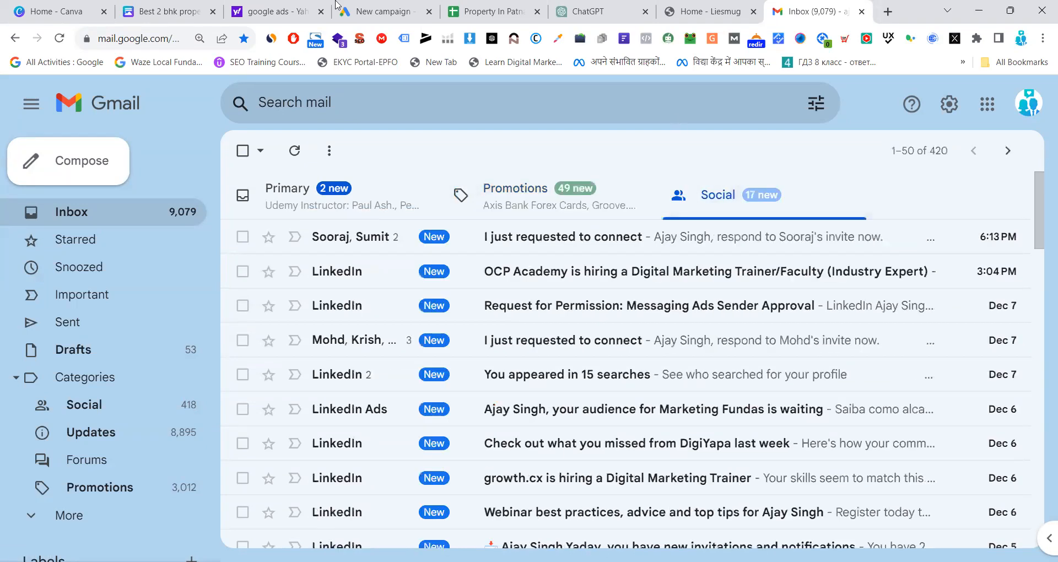
# Return to the new campaign page in Google Ads and point out the Demand Gen, Shopping and Search campaign types
pyautogui.click(337, 8)
pyautogui.click(770, 411)
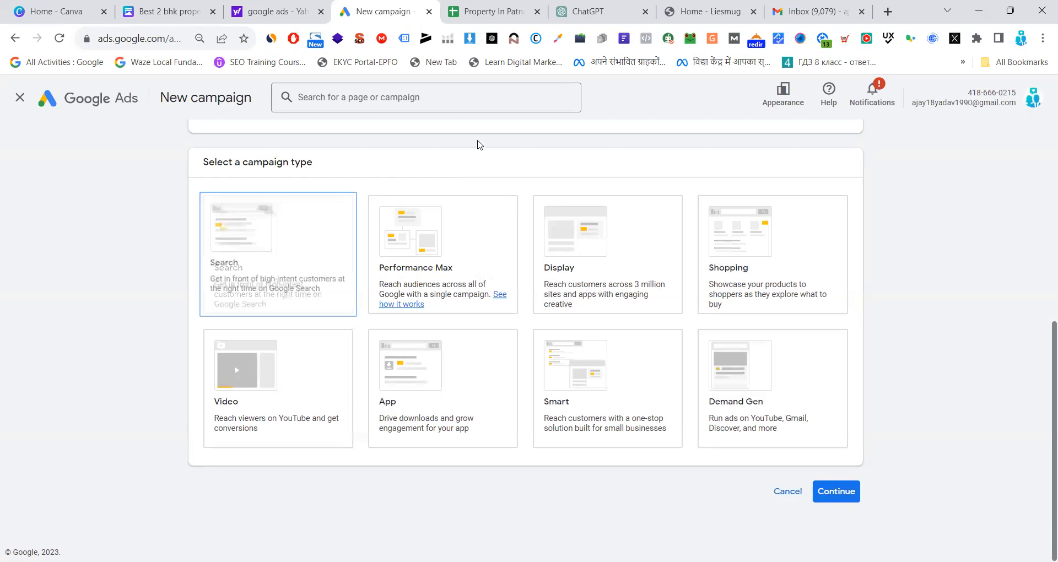
pyautogui.scroll(2, 535, 93)
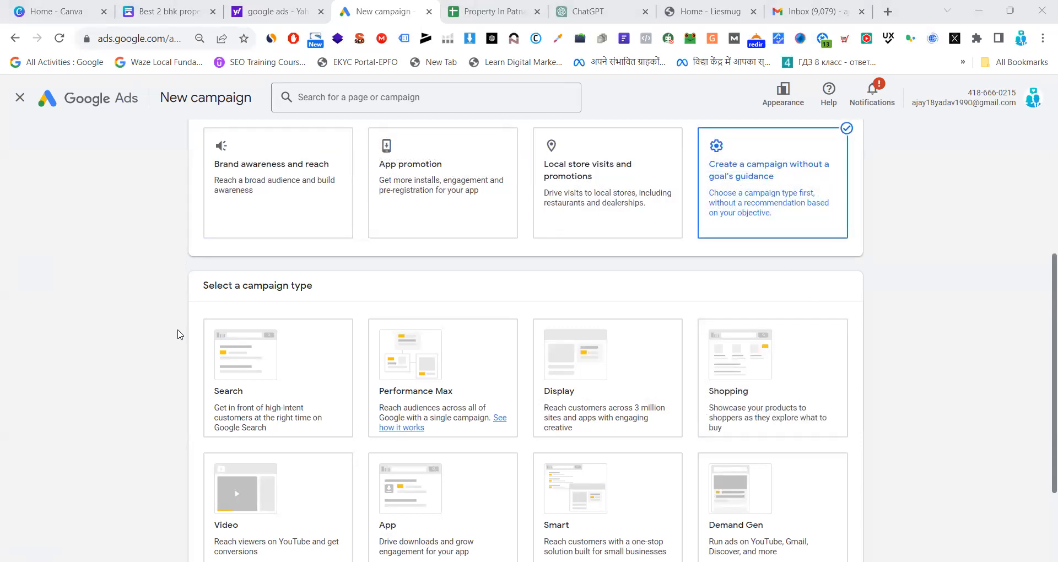
pyautogui.click(841, 378)
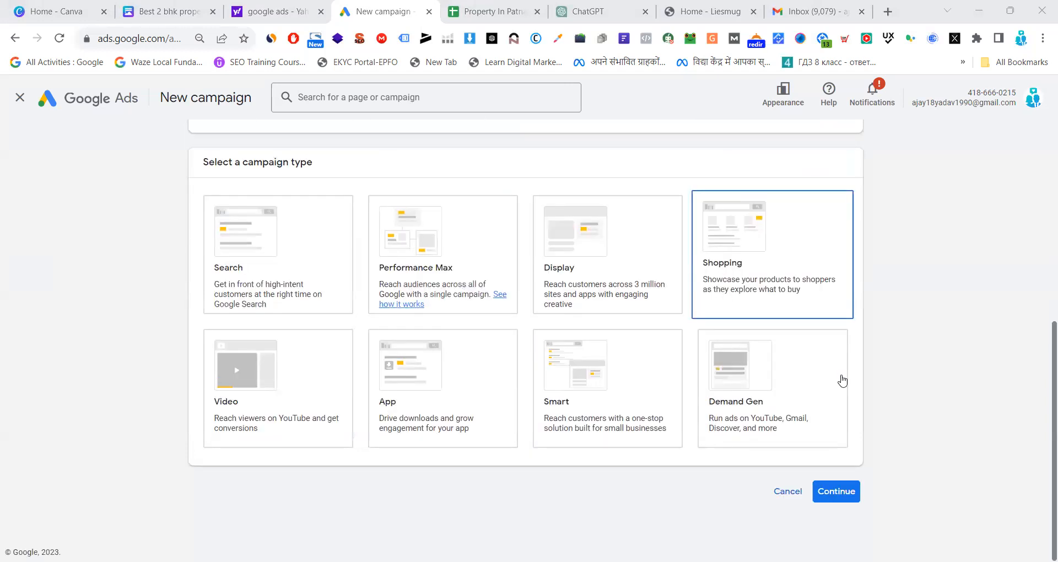
pyautogui.click(255, 285)
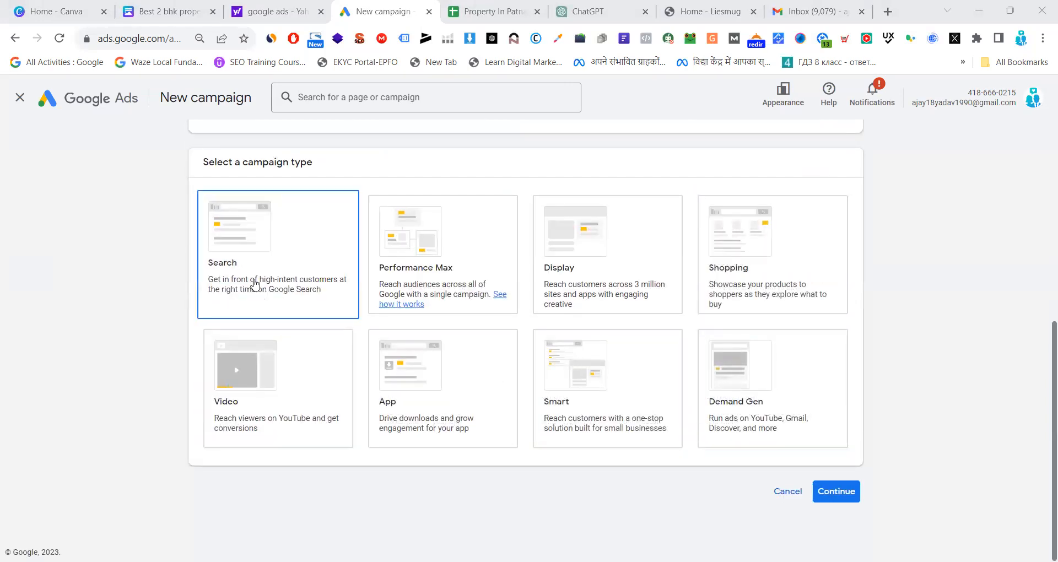